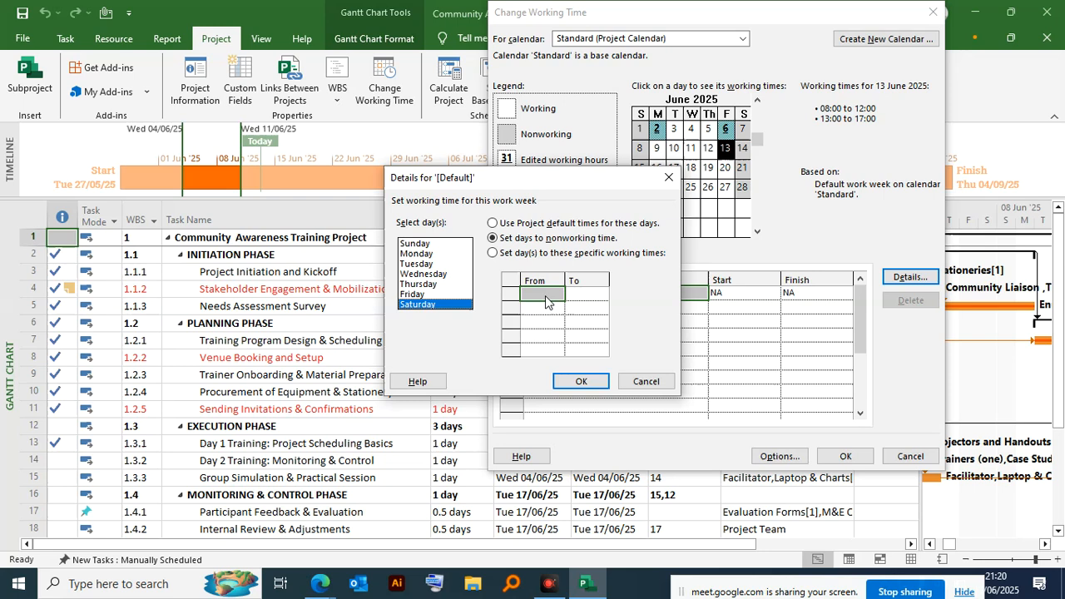
# Set Saturday's default working time to 09:00–12:00, then discard the calendar changes
pyautogui.click(521, 253)
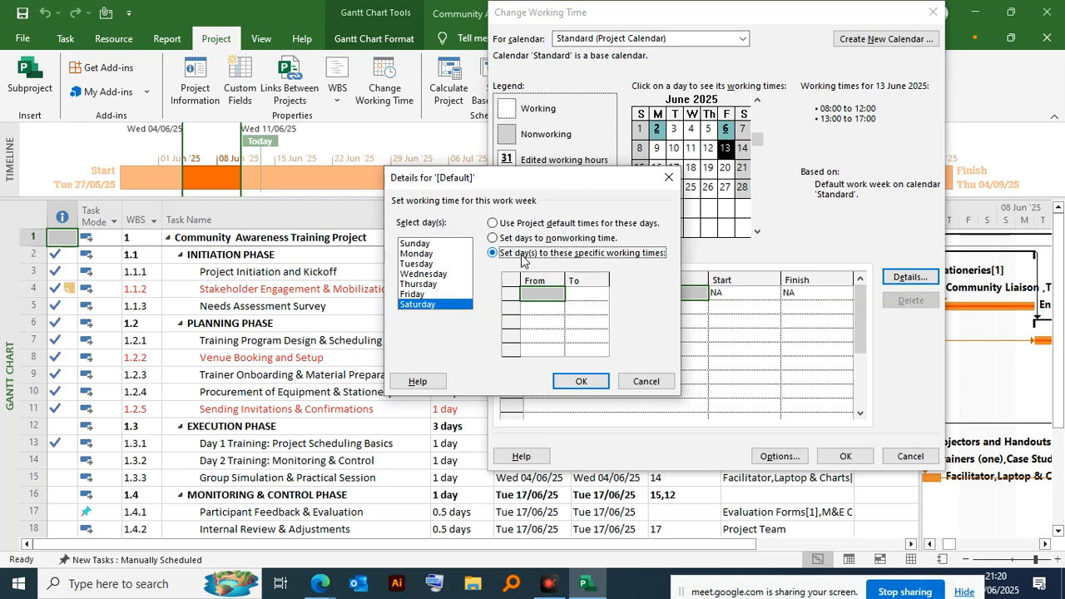
pyautogui.click(542, 293)
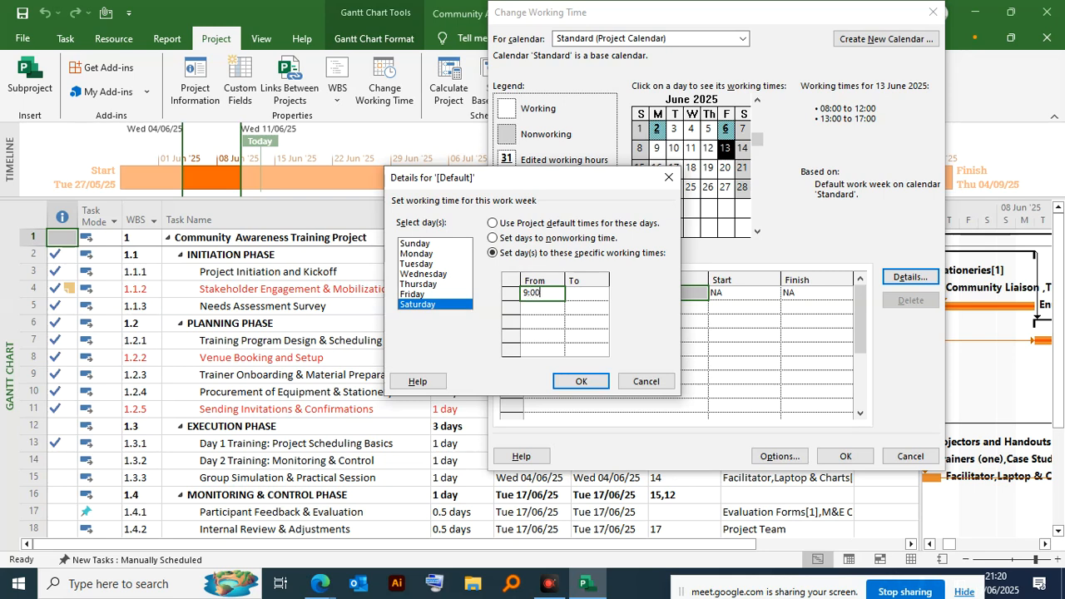
pyautogui.write('9:00')
pyautogui.click(579, 293)
pyautogui.write('10:00')
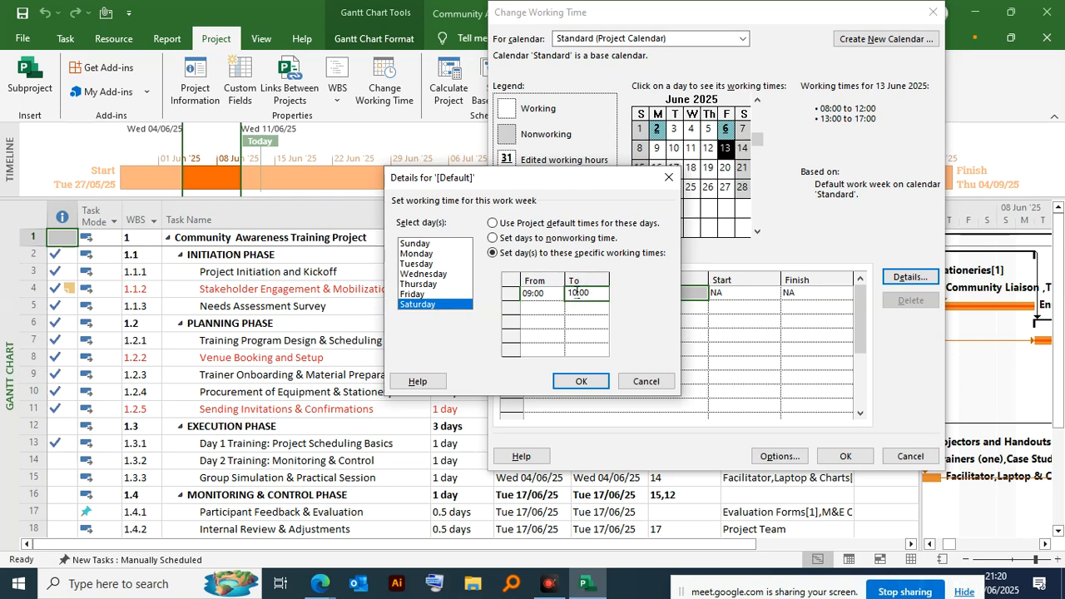
pyautogui.press('BackSpace')
pyautogui.write('2')
pyautogui.click(581, 311)
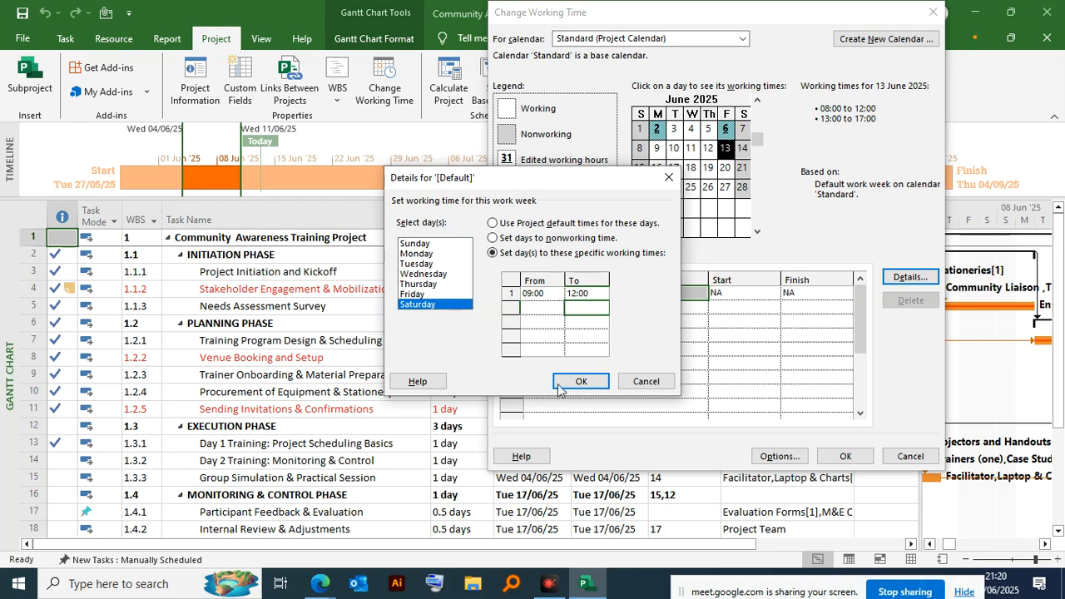
pyautogui.click(543, 293)
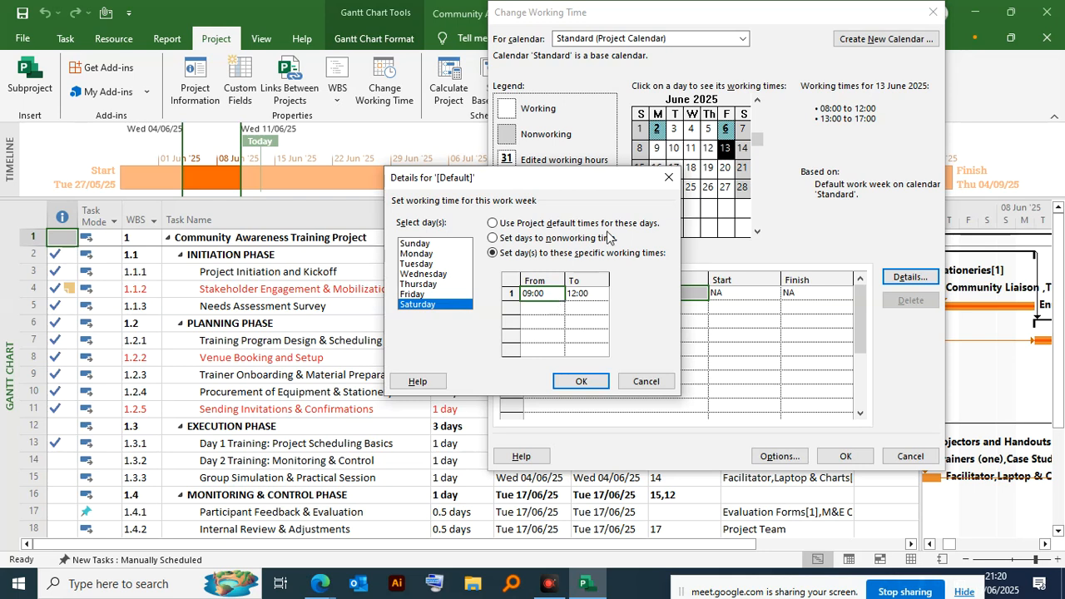
pyautogui.click(571, 383)
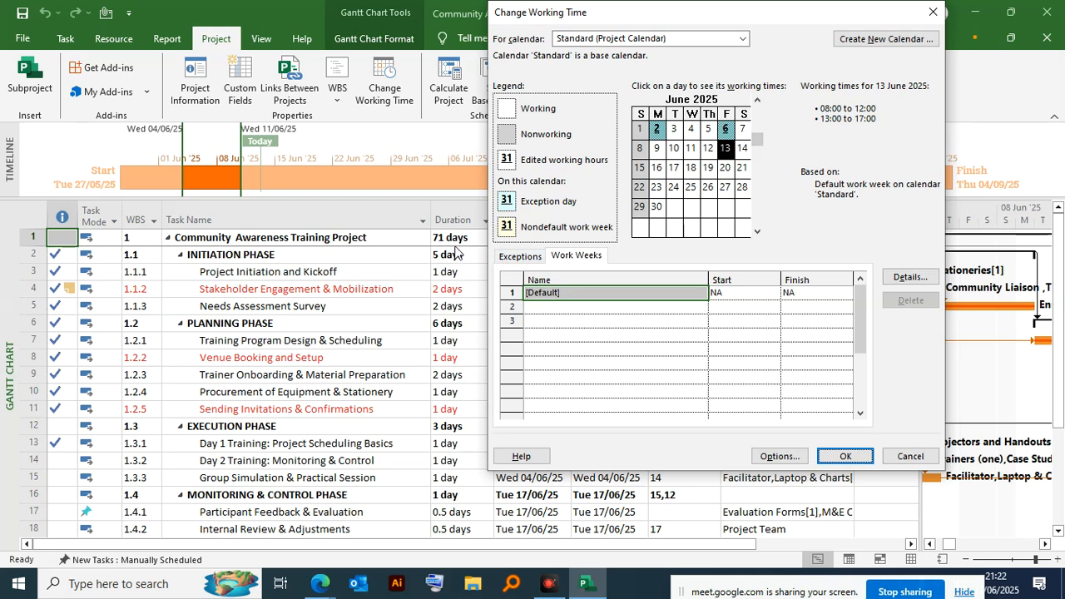
pyautogui.click(912, 457)
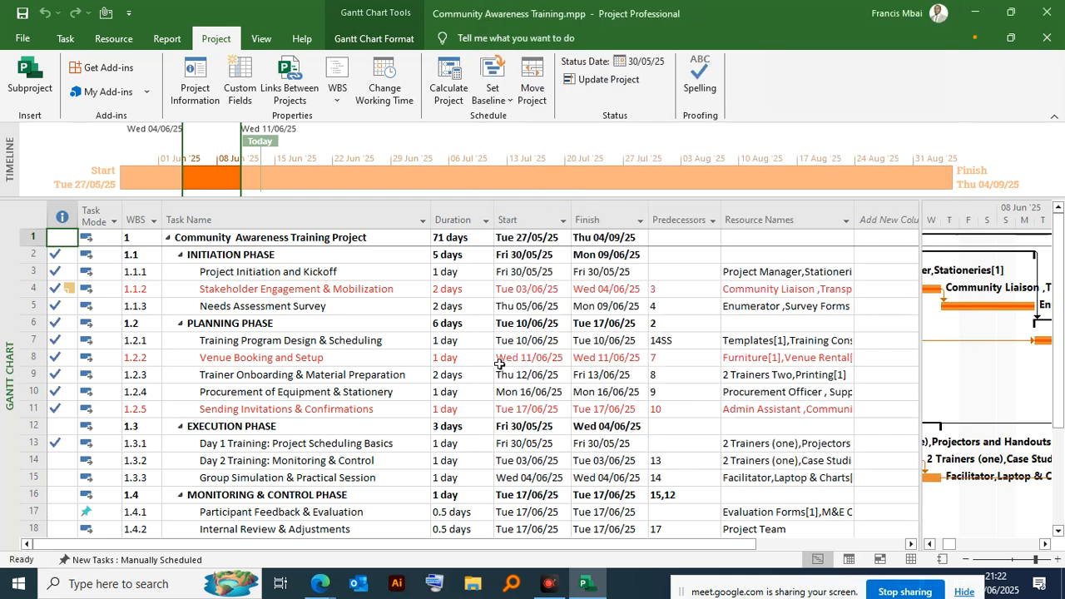
# Reopen the Standard calendar's default work week details and switch Saturday to specific working times
pyautogui.click(384, 83)
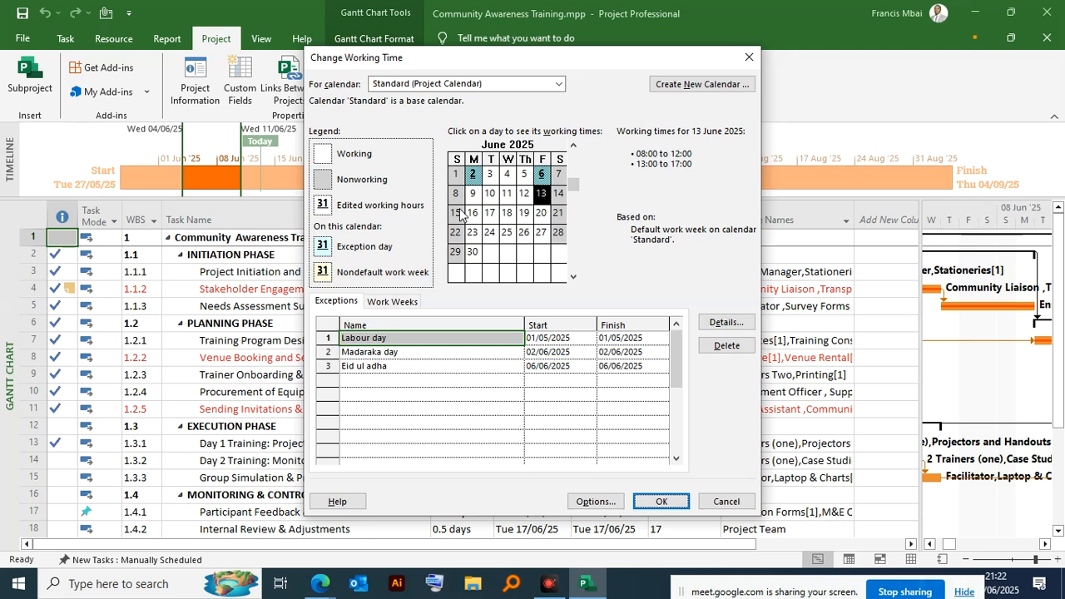
pyautogui.click(379, 301)
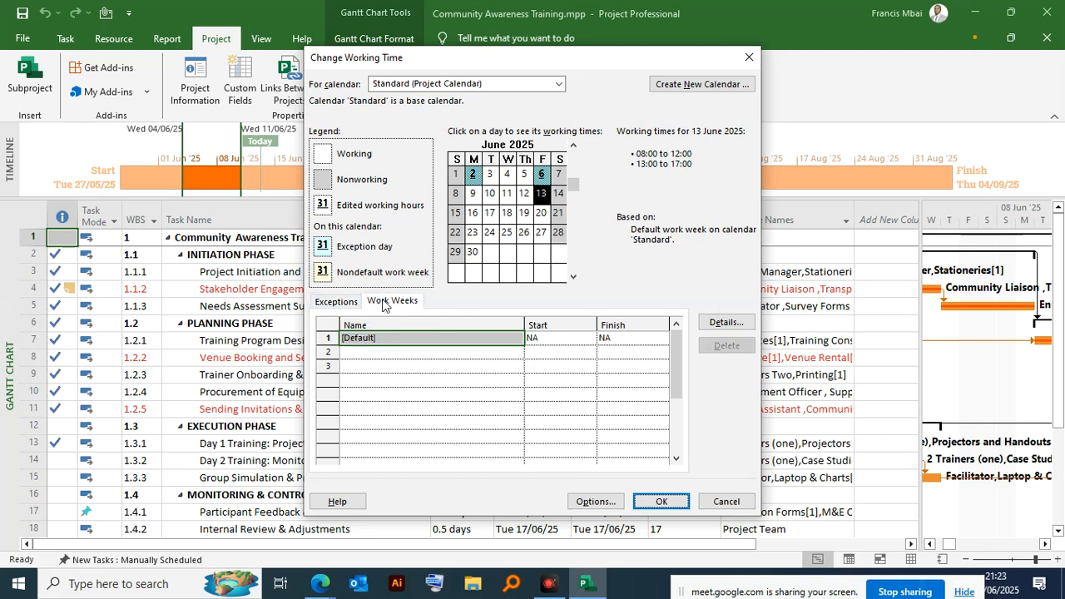
pyautogui.click(714, 326)
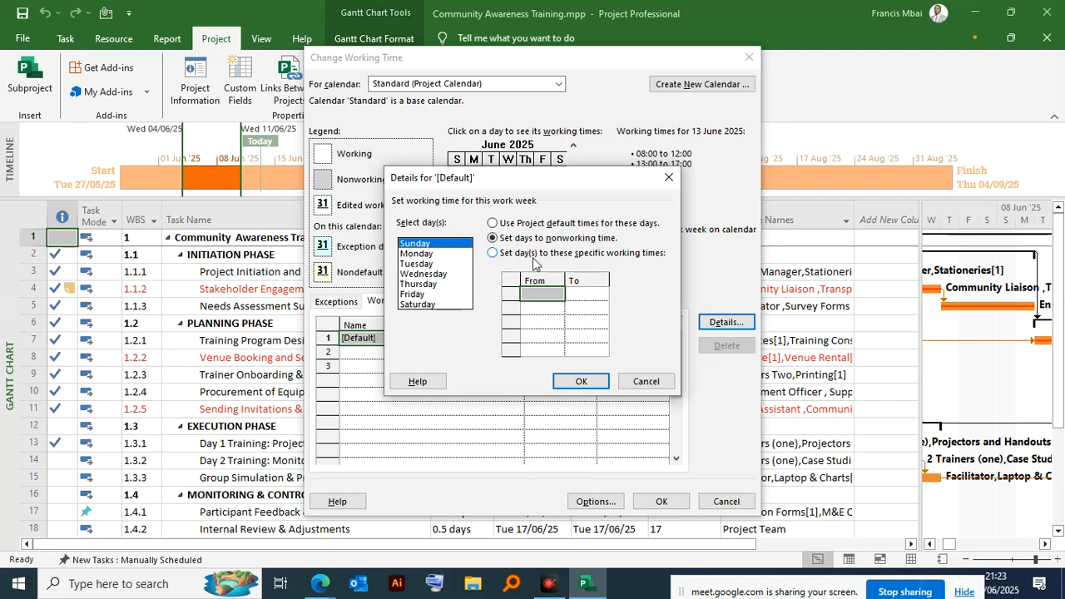
pyautogui.click(494, 254)
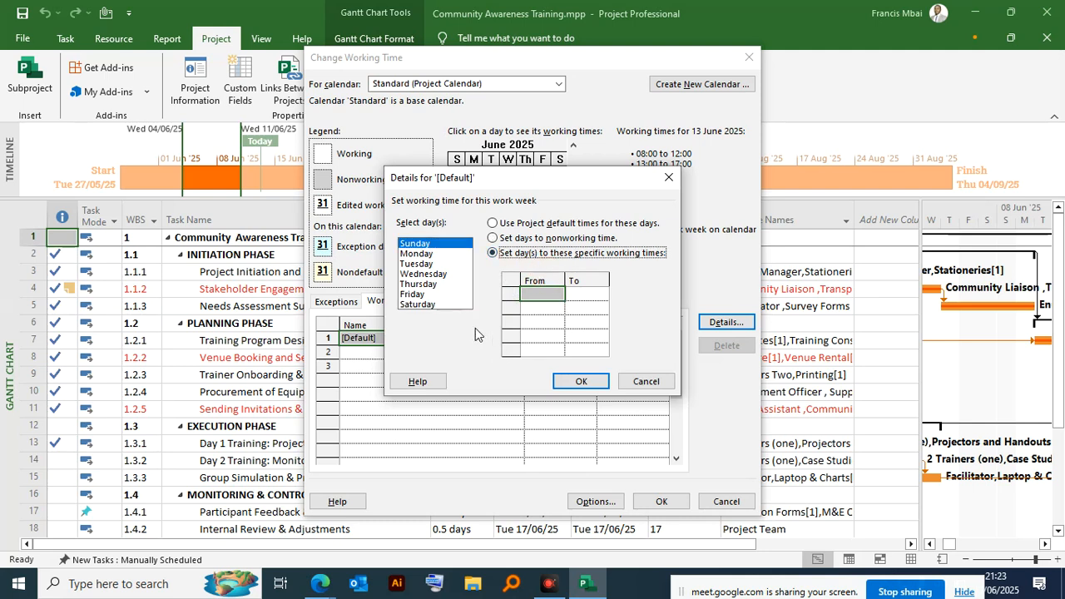
pyautogui.click(424, 307)
pyautogui.click(534, 295)
pyautogui.click(518, 288)
pyautogui.click(501, 253)
pyautogui.click(441, 308)
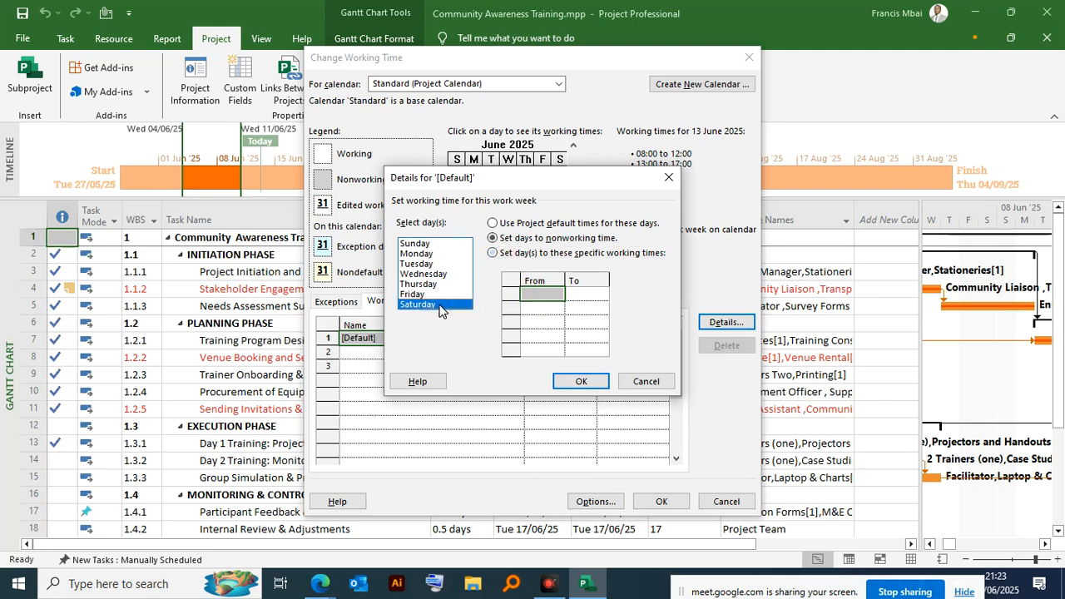
pyautogui.click(494, 255)
# Enter Saturday's working time as 09:00 to 12:00 and accept the work week details
pyautogui.click(534, 295)
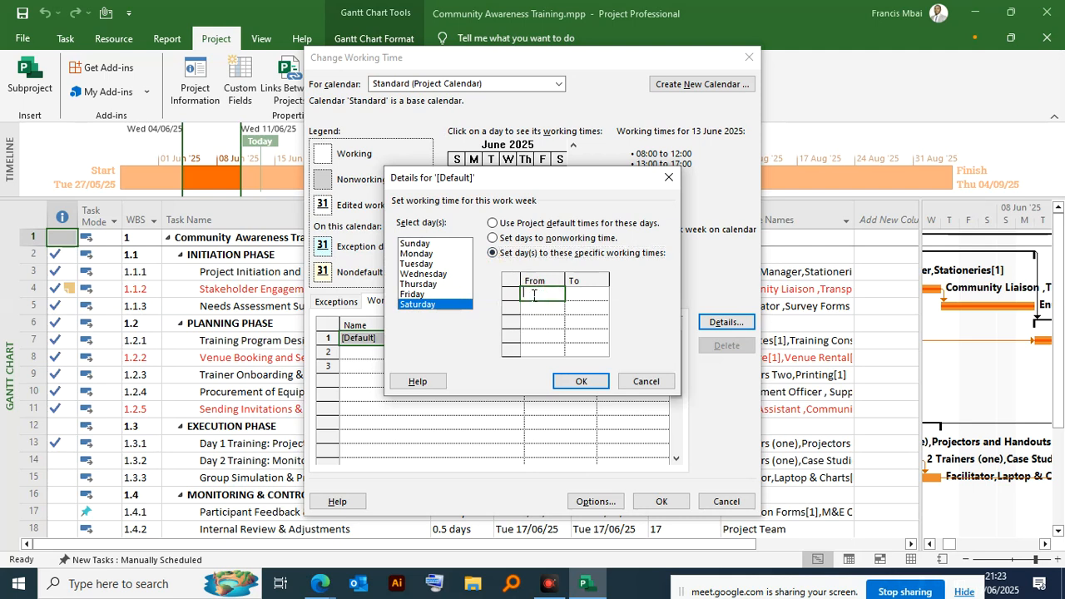
pyautogui.write('9')
pyautogui.press('BackSpace')
pyautogui.write('09:00')
pyautogui.click(594, 296)
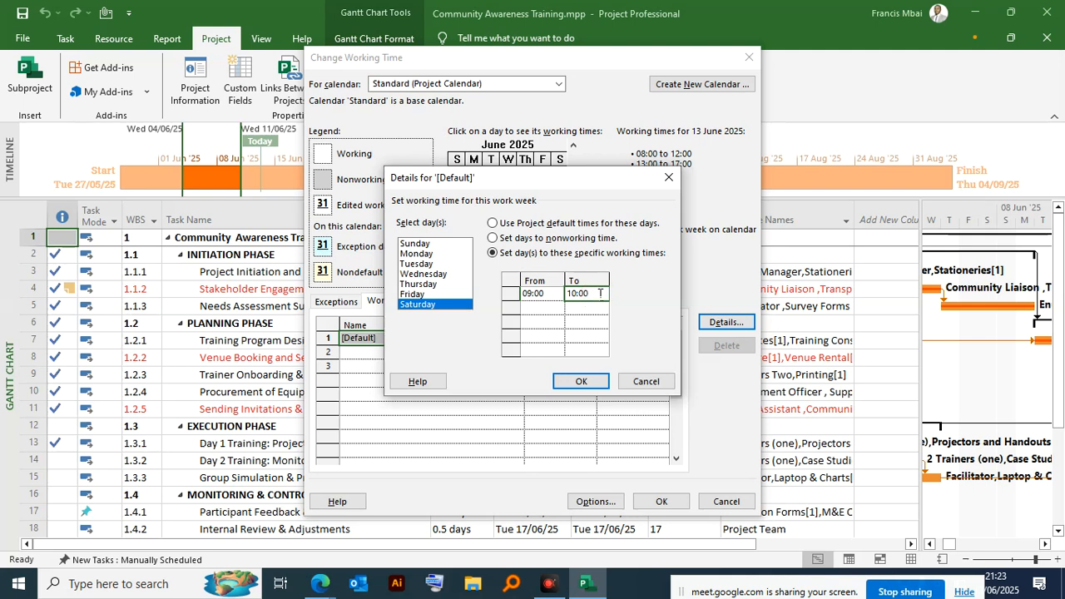
pyautogui.click(581, 293)
pyautogui.press('BackSpace')
pyautogui.write('12')
pyautogui.press('Delete')
pyautogui.click(580, 381)
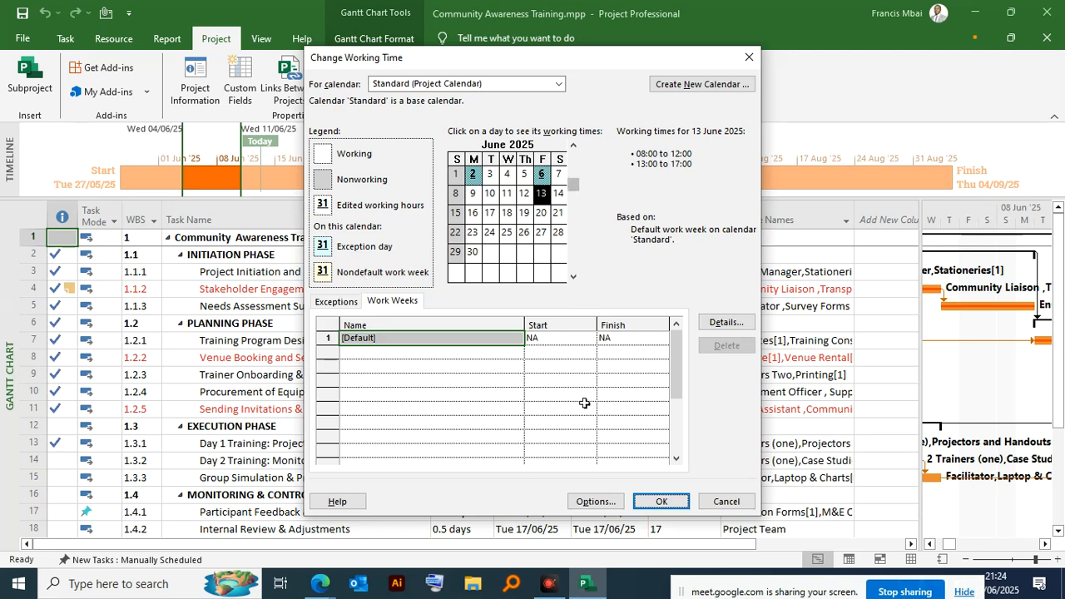
# Review the calendar's exceptions, the default work week details and the working times for Saturday 3 May 2025
pyautogui.click(394, 304)
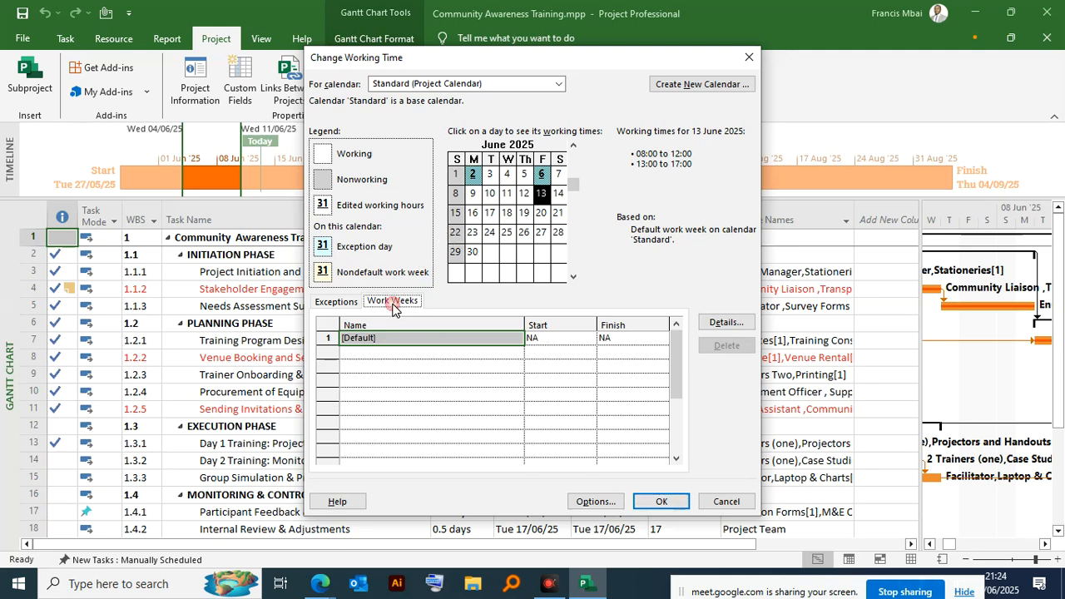
pyautogui.click(345, 301)
pyautogui.click(398, 301)
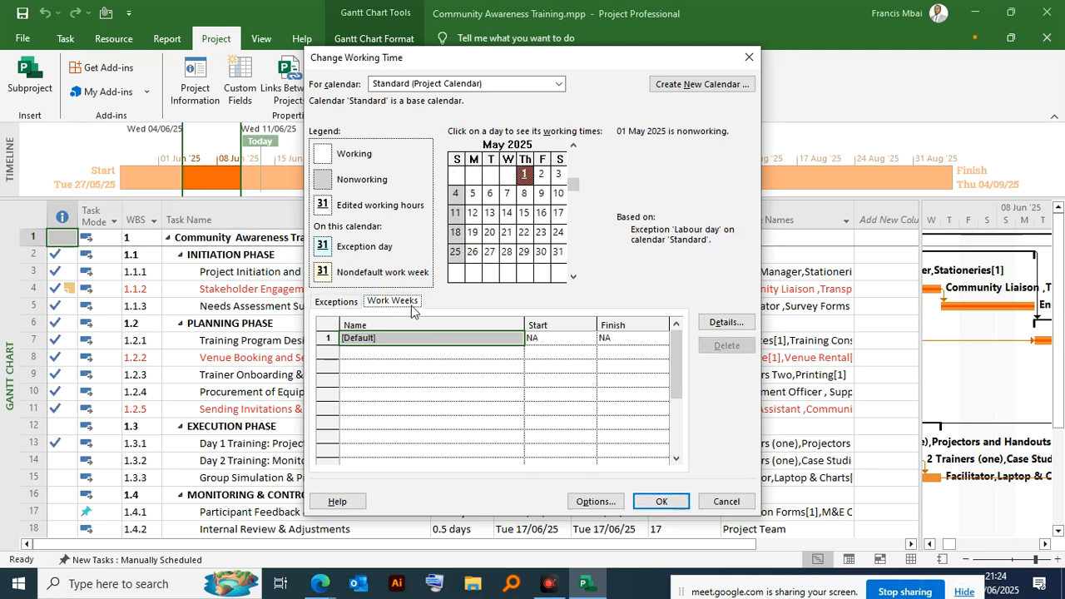
pyautogui.click(340, 303)
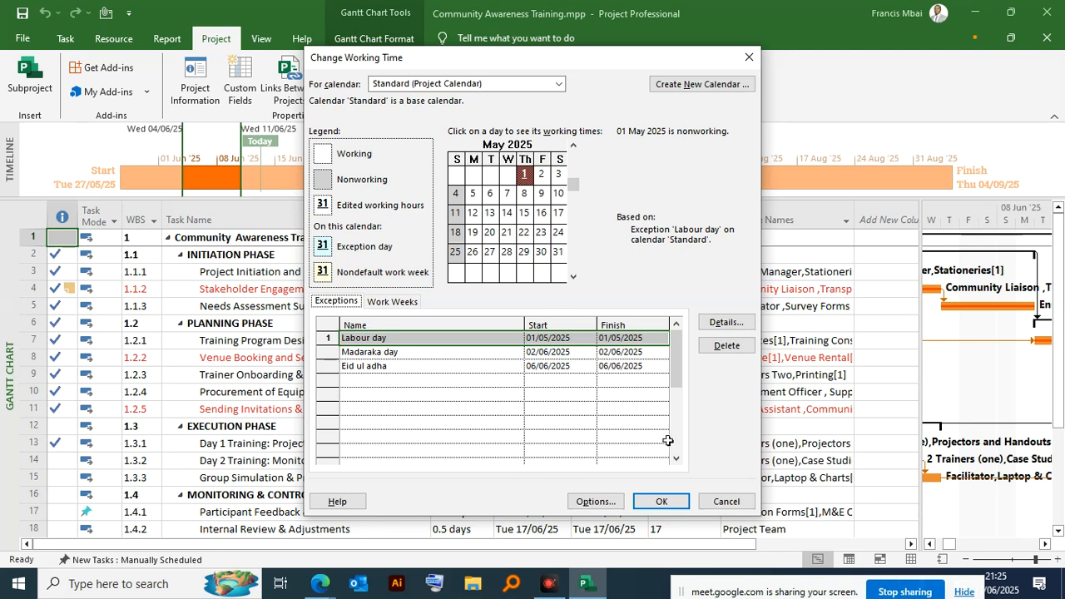
pyautogui.click(670, 496)
pyautogui.click(396, 307)
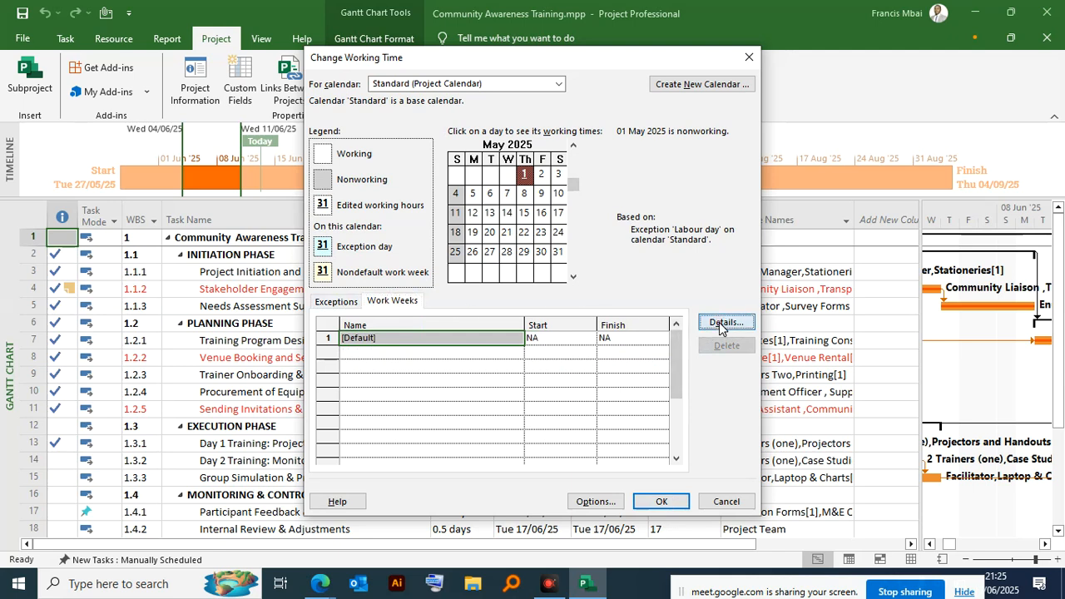
pyautogui.click(721, 327)
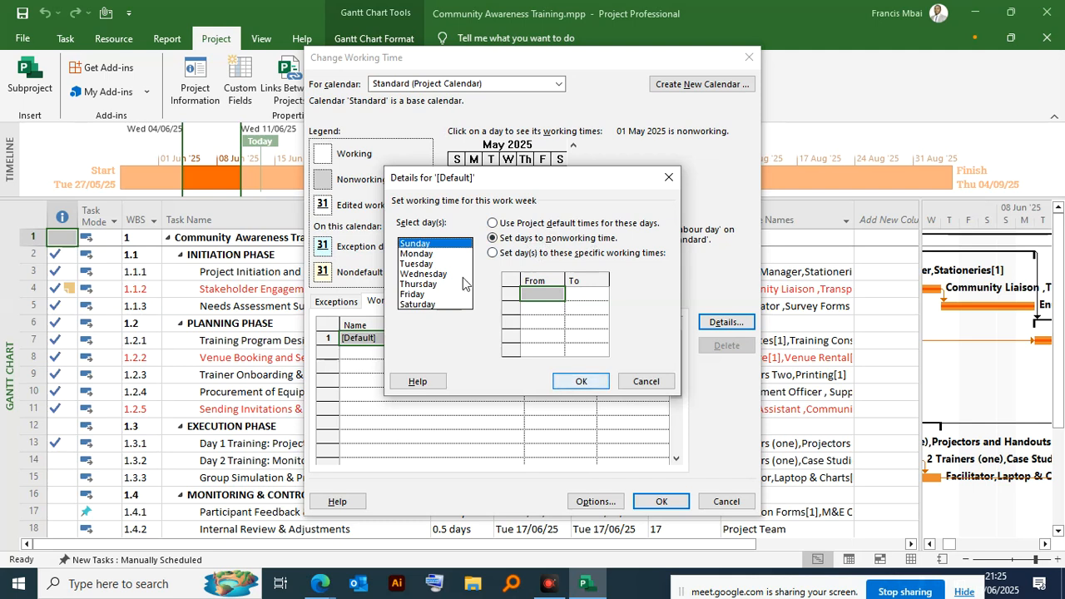
pyautogui.click(573, 385)
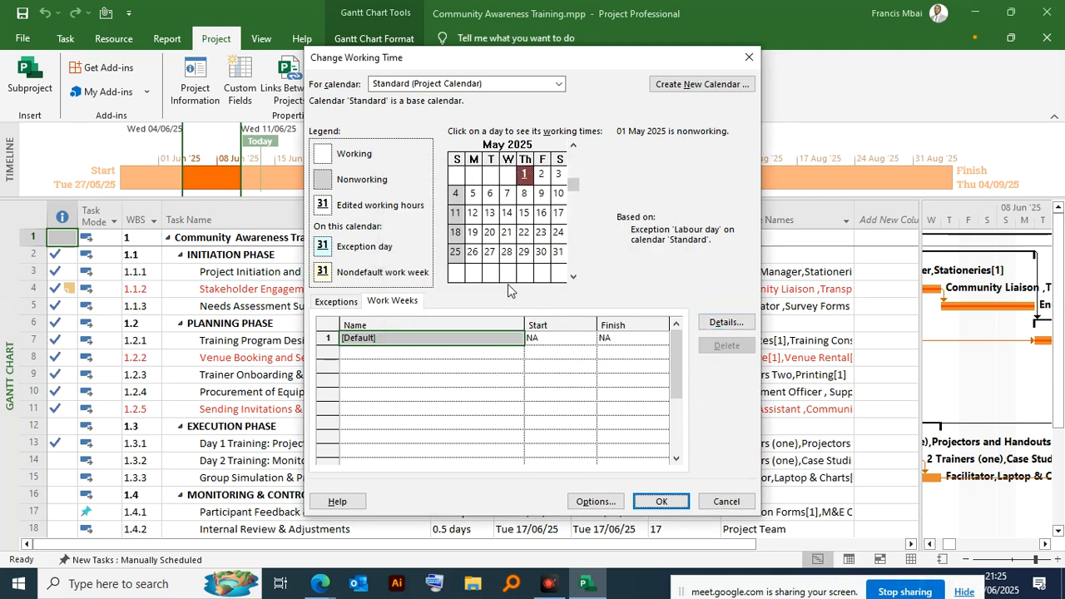
pyautogui.click(558, 177)
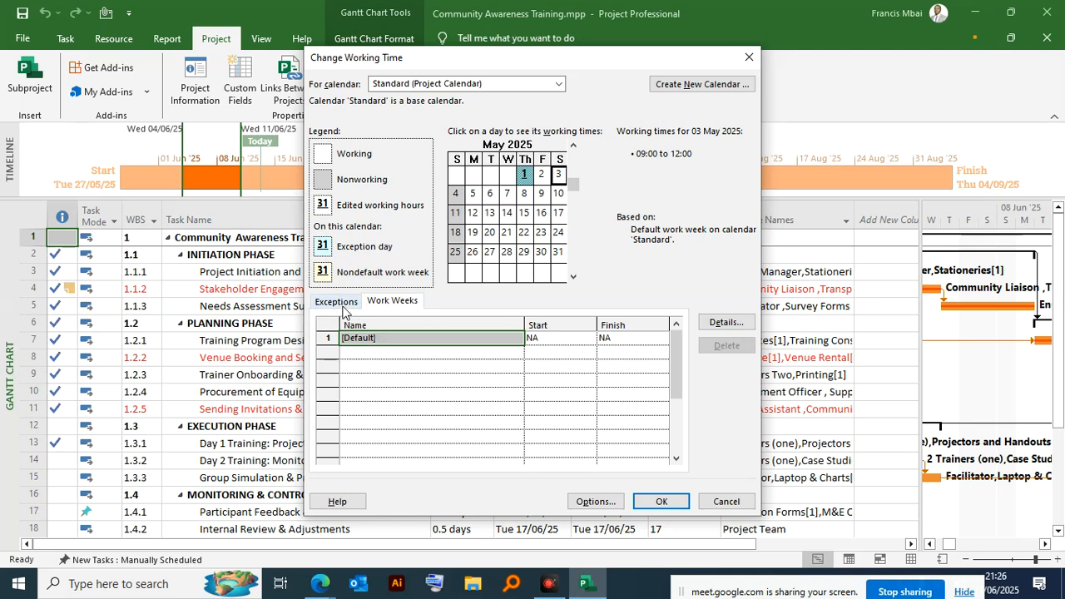
# Set Sunday in the default work week to specific working times from 10:00 to 11:00
pyautogui.click(390, 301)
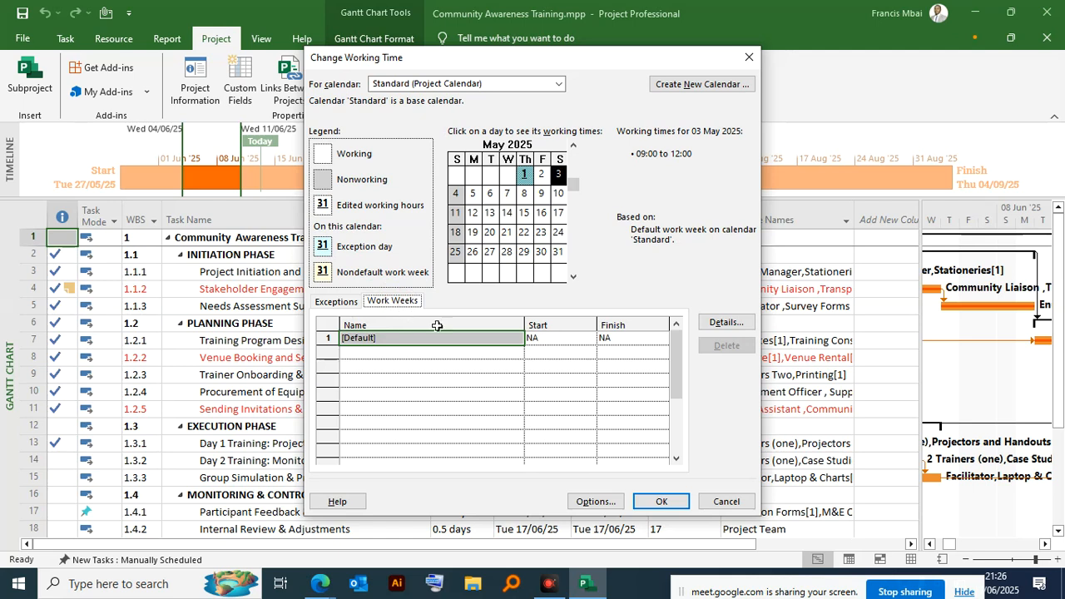
pyautogui.click(721, 325)
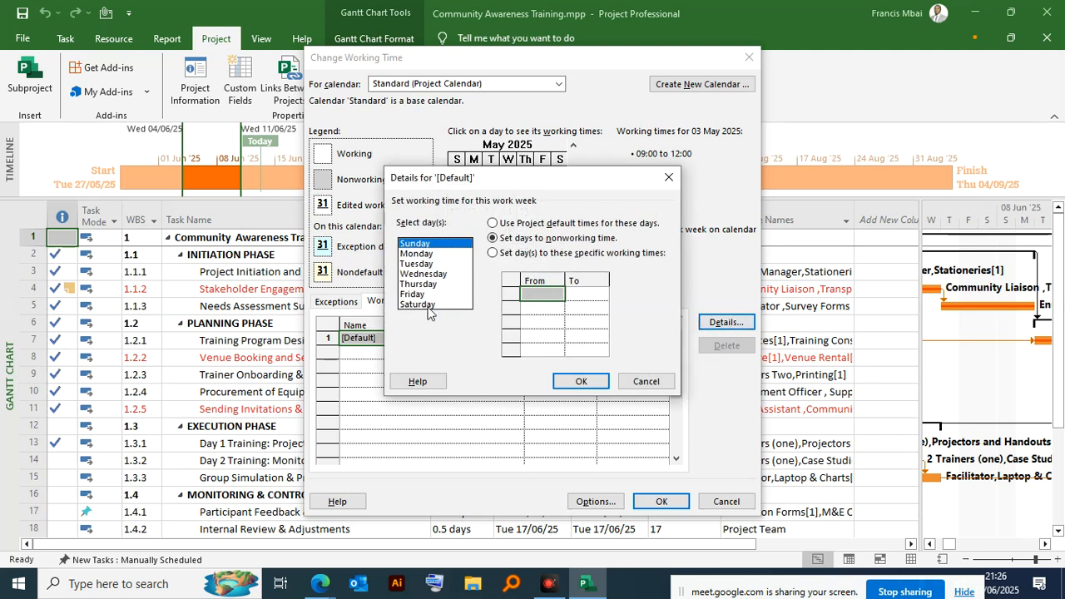
pyautogui.click(494, 253)
pyautogui.click(550, 291)
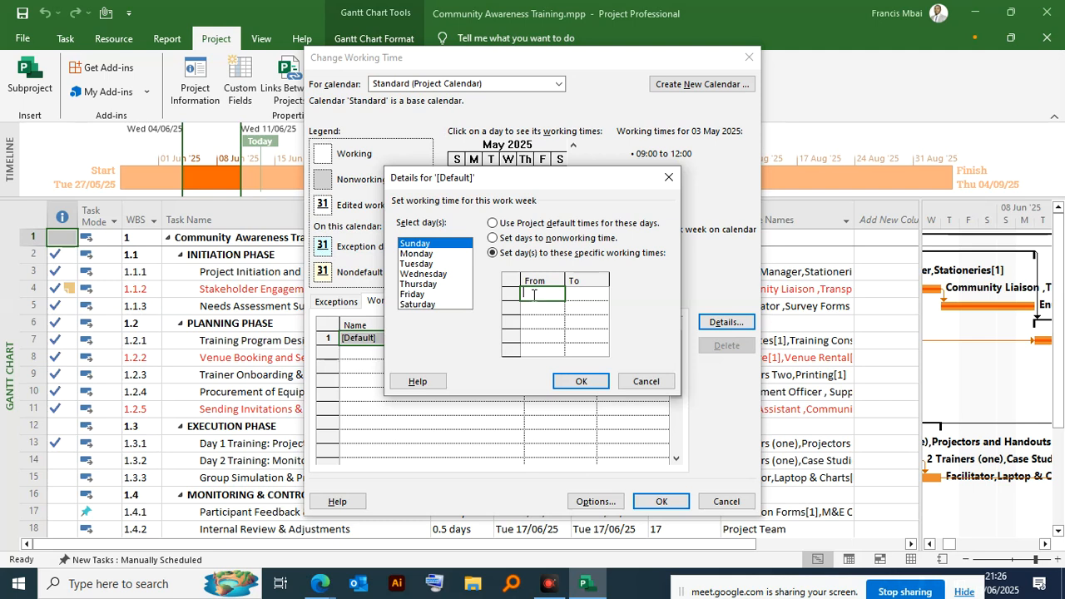
pyautogui.write('0')
pyautogui.click(576, 291)
pyautogui.write('11:00')
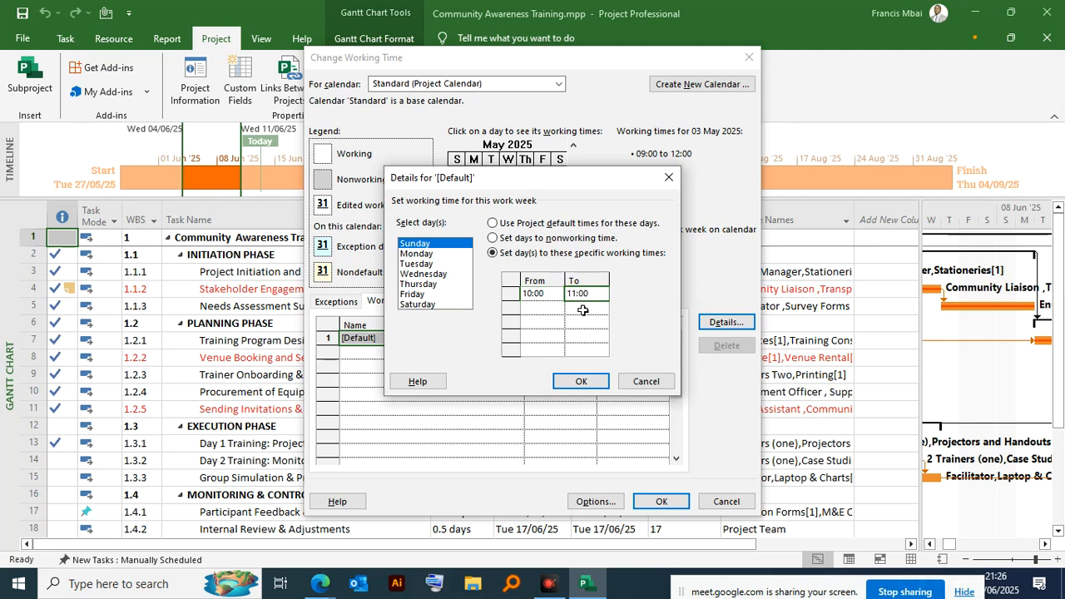
# Change Sunday's working end time to 13:00 and accept the work week details
pyautogui.click(591, 293)
pyautogui.press('BackSpace')
pyautogui.press('BackSpace')
pyautogui.write('01')
pyautogui.press('BackSpace')
pyautogui.press('BackSpace')
pyautogui.write('13')
pyautogui.click(589, 310)
pyautogui.click(574, 381)
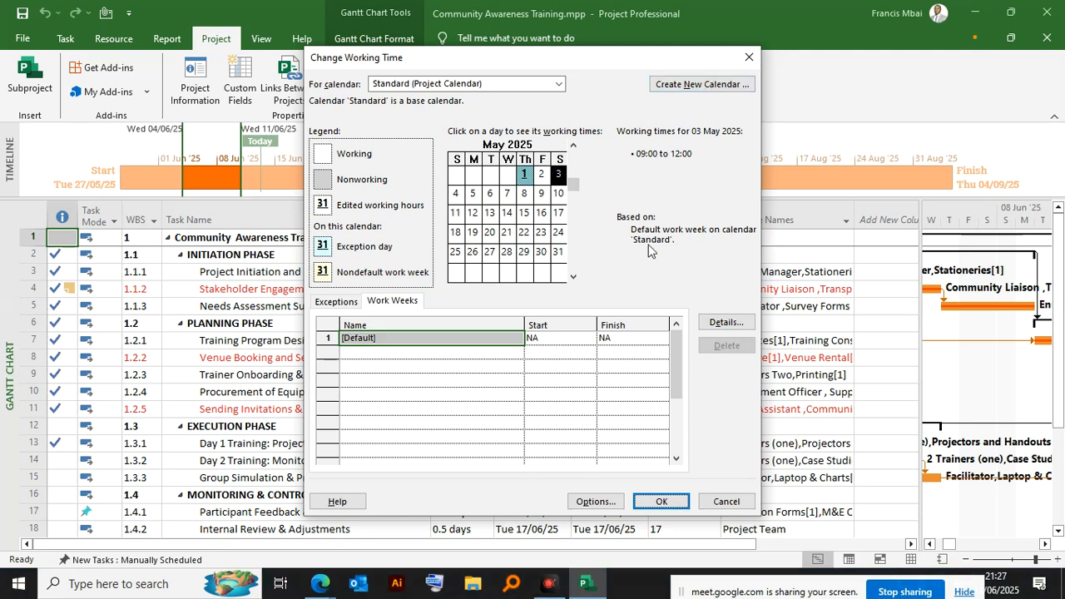
# Examine the exceptions and work weeks, and check the working days from May to July 2025, including 20 June
pyautogui.click(337, 307)
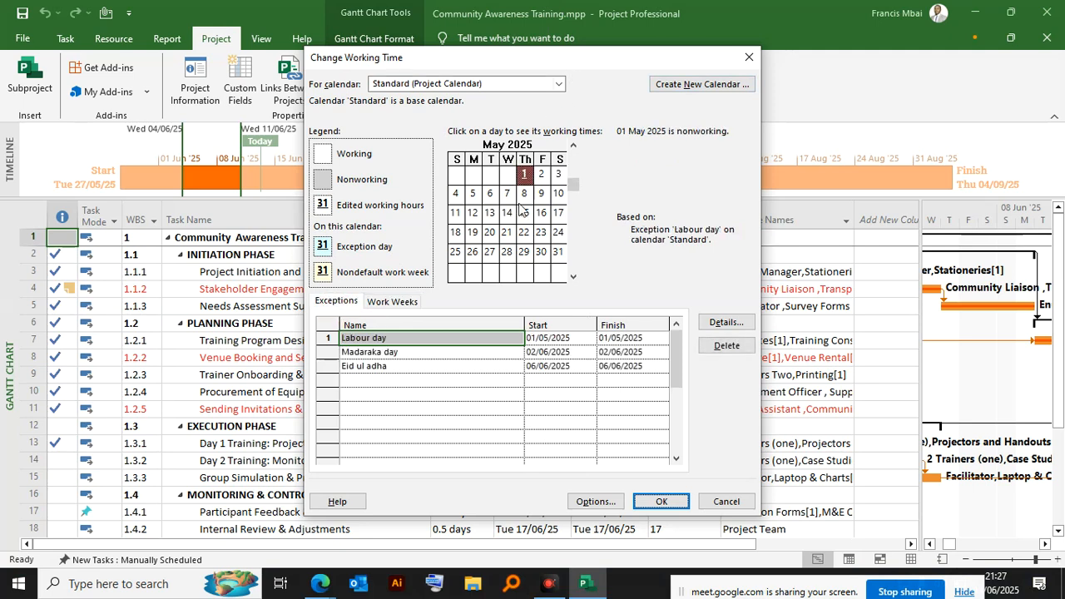
pyautogui.click(366, 185)
pyautogui.click(395, 303)
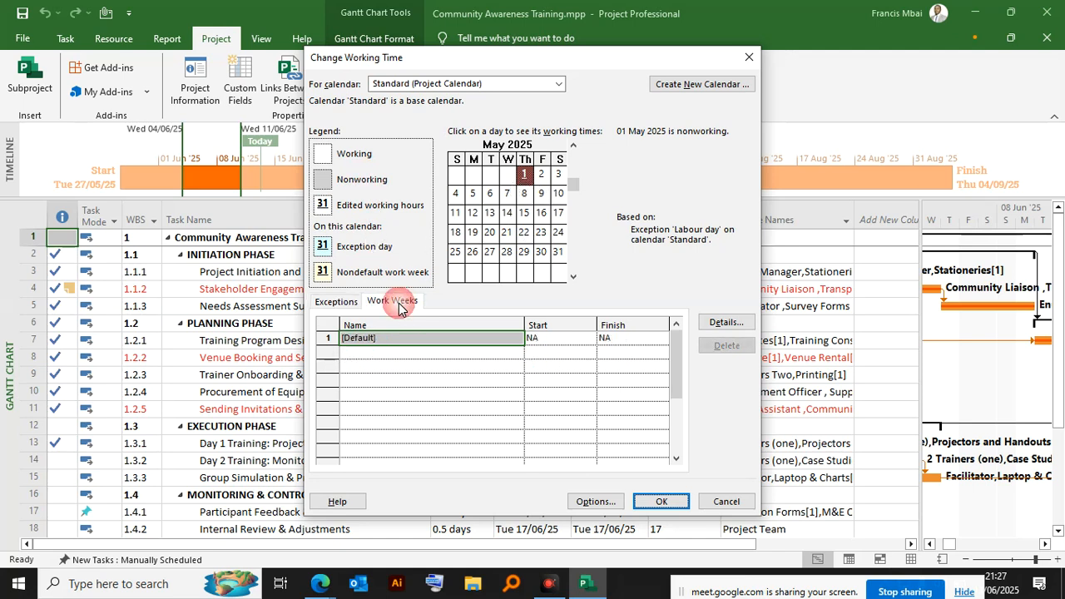
pyautogui.click(332, 302)
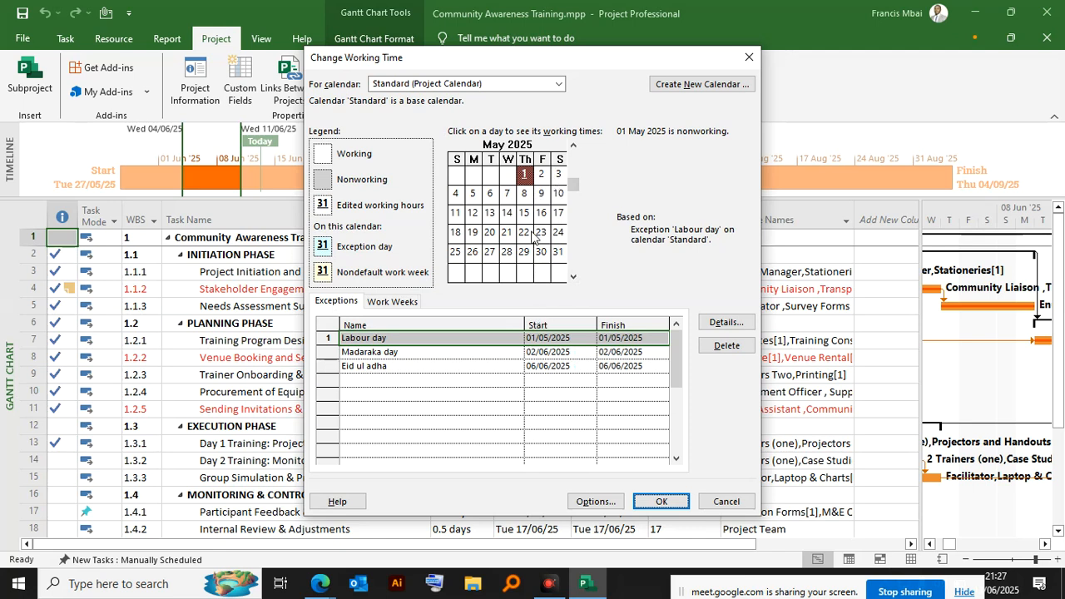
pyautogui.click(524, 174)
pyautogui.click(573, 276)
pyautogui.click(573, 277)
pyautogui.click(572, 146)
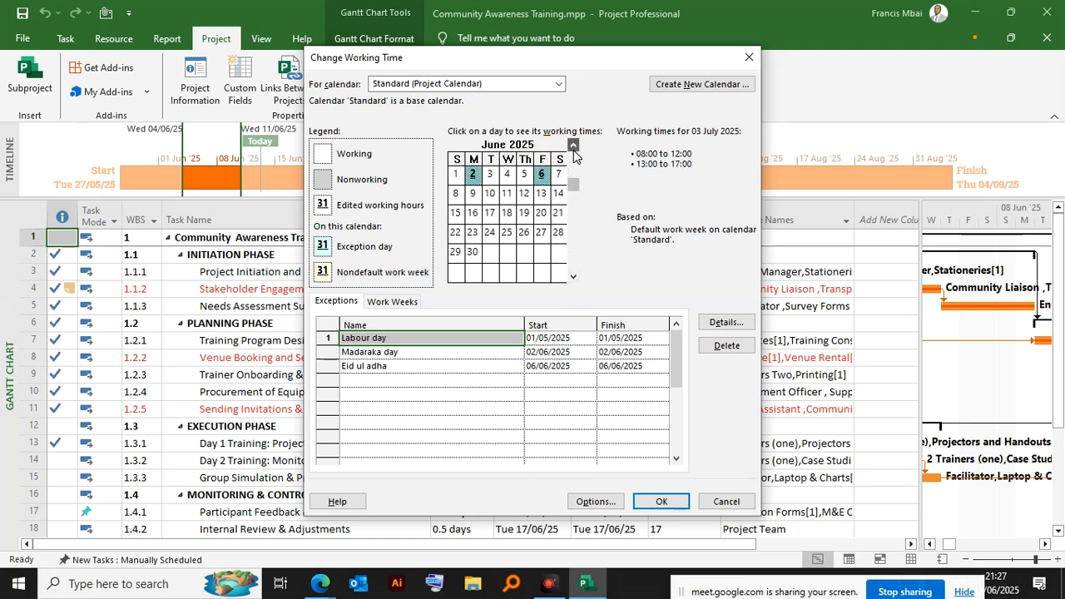
pyautogui.click(572, 146)
pyautogui.click(573, 277)
pyautogui.click(546, 218)
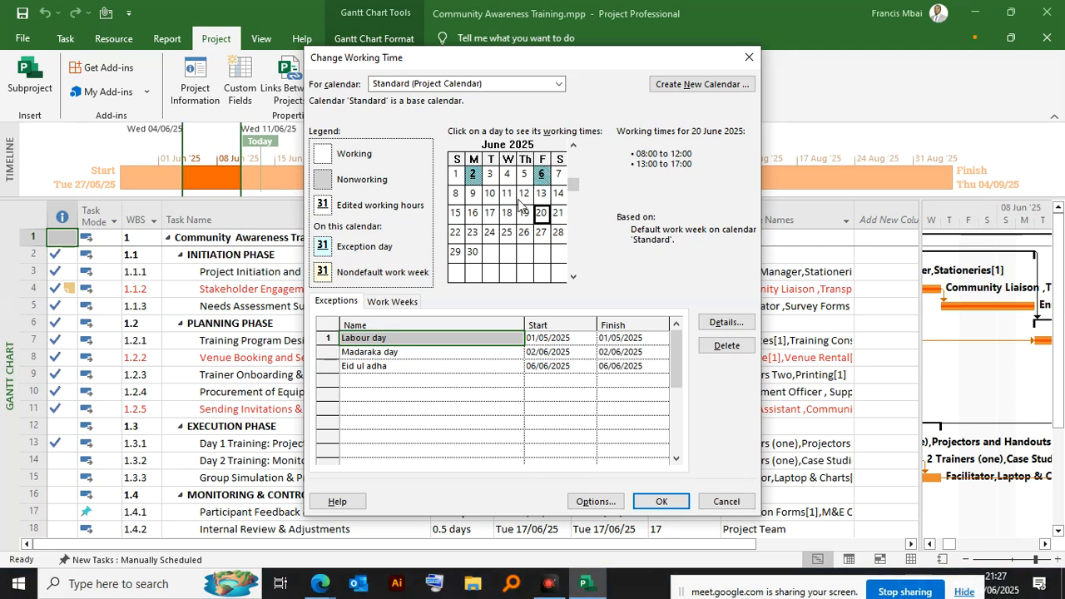
# Examine the working days in the months from July 2025 to beyond December 2025, then return to June 2025
pyautogui.click(574, 276)
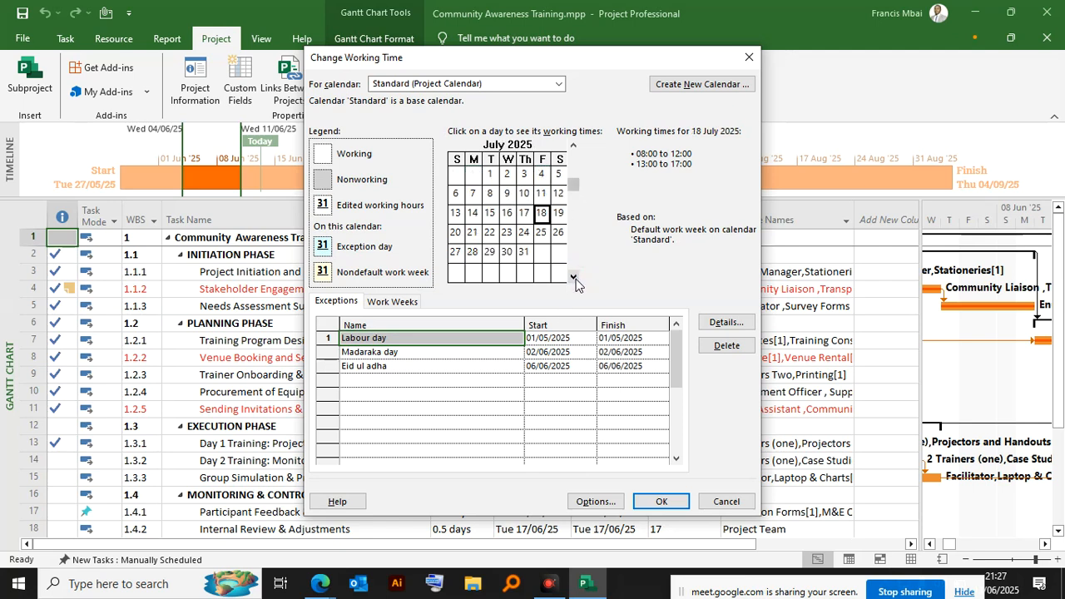
pyautogui.click(575, 278)
pyautogui.click(575, 278)
pyautogui.click(574, 278)
pyautogui.click(574, 278)
pyautogui.click(574, 278)
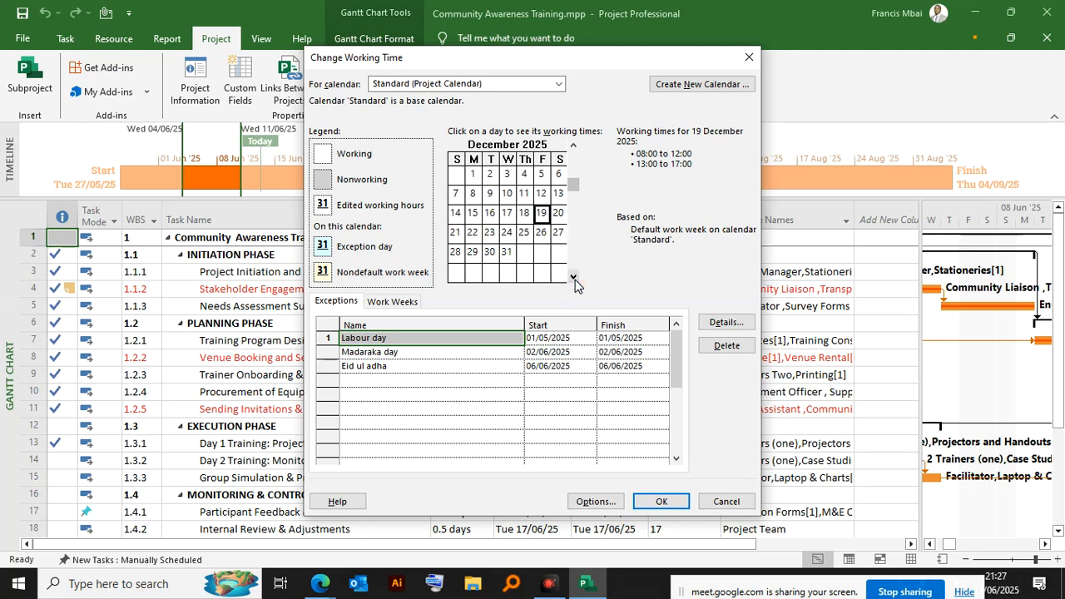
pyautogui.click(574, 278)
pyautogui.click(574, 278)
pyautogui.click(574, 278)
pyautogui.click(574, 278)
pyautogui.click(574, 149)
pyautogui.click(574, 149)
pyautogui.click(574, 150)
pyautogui.click(574, 150)
pyautogui.click(575, 149)
pyautogui.click(574, 149)
pyautogui.click(574, 149)
pyautogui.click(575, 150)
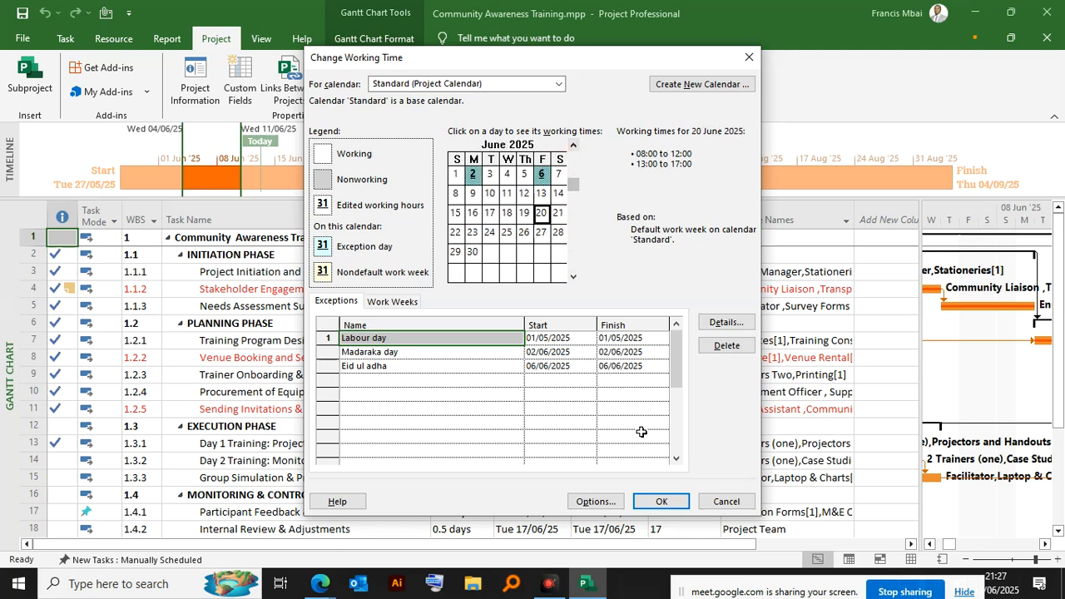
# Accept the Standard calendar's working time changes and review the task dates through to the bathroom refit subproject
pyautogui.click(661, 501)
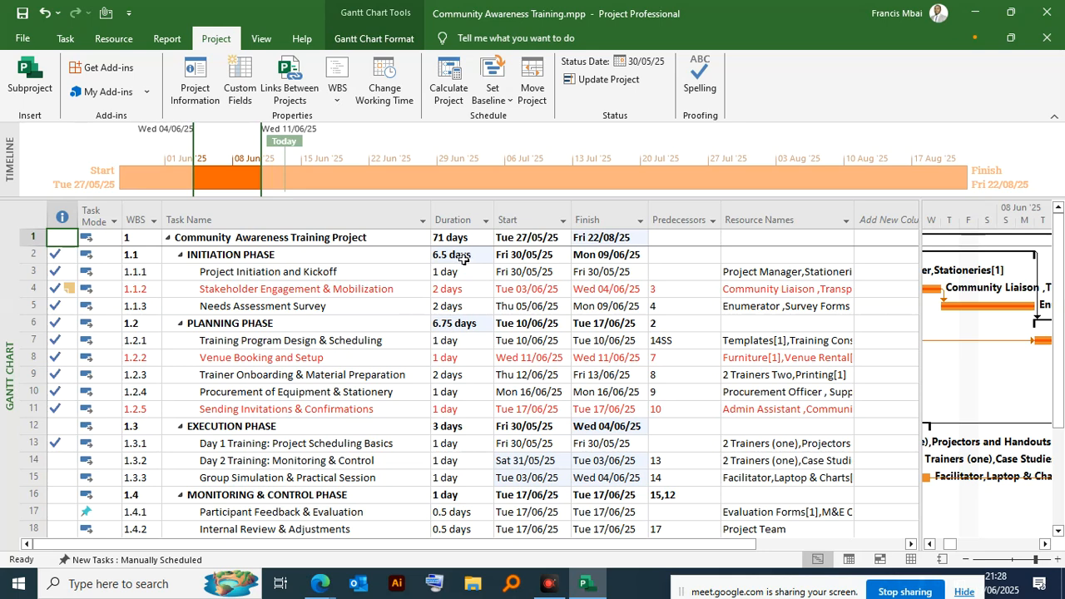
pyautogui.scroll(-4, 526, 471)
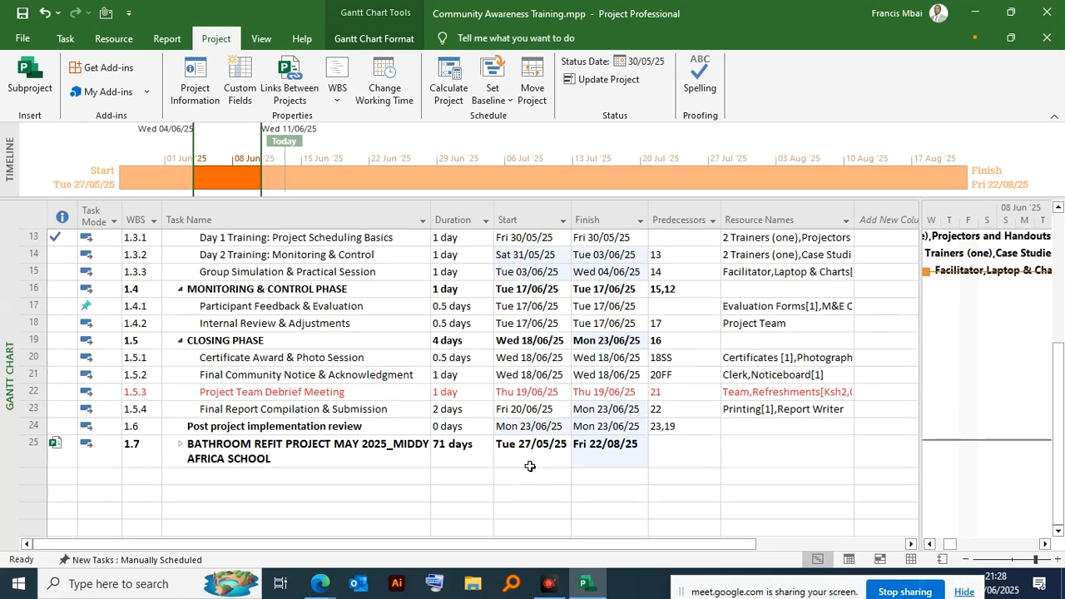
pyautogui.scroll(4, 420, 233)
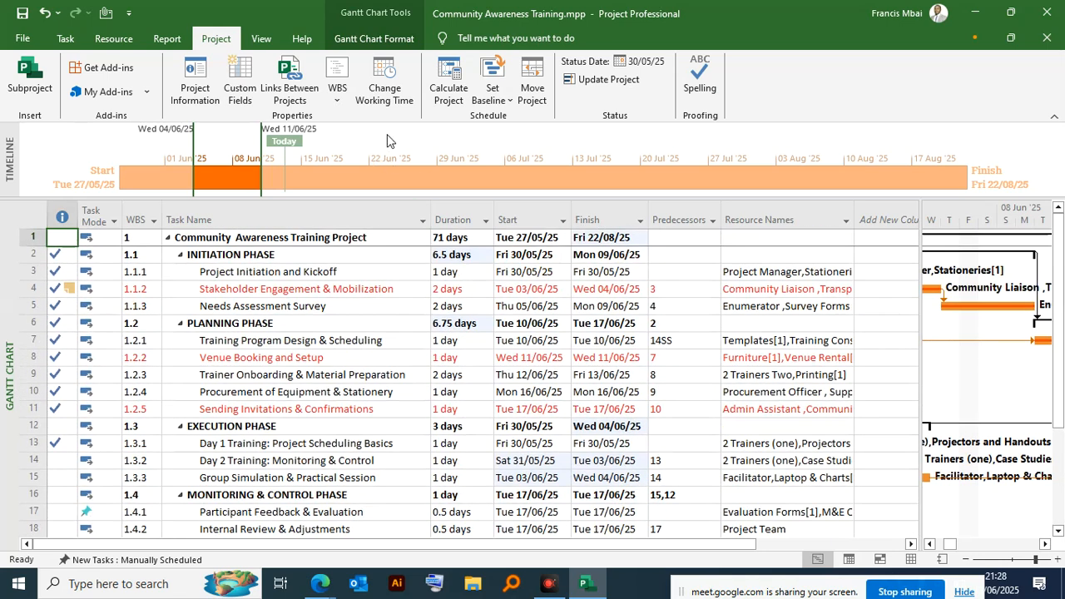
# Reopen the working time settings and examine the list of available base and resource calendars
pyautogui.click(387, 80)
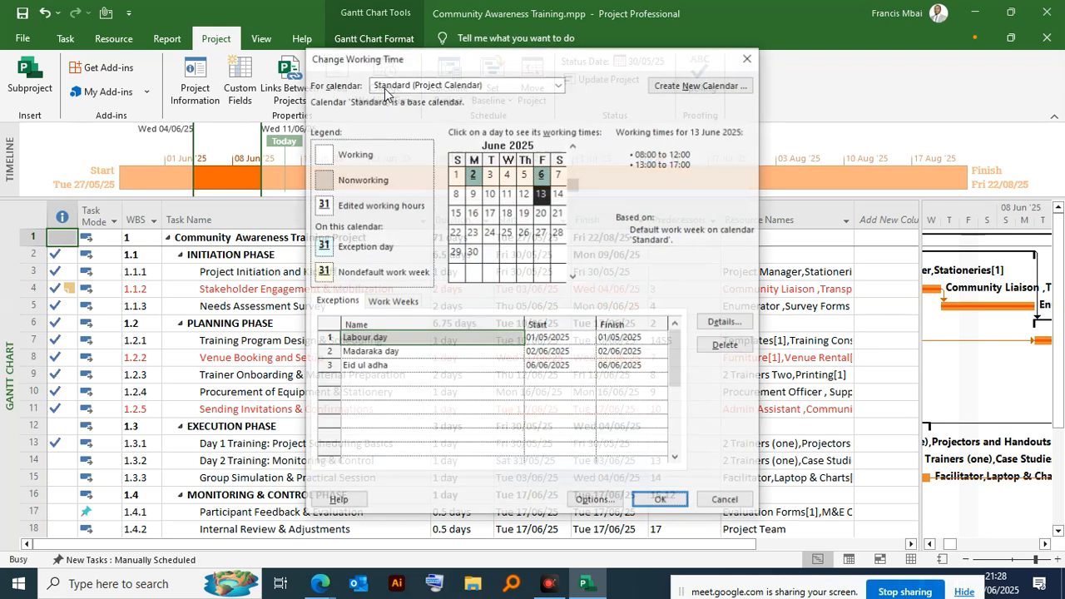
pyautogui.click(727, 502)
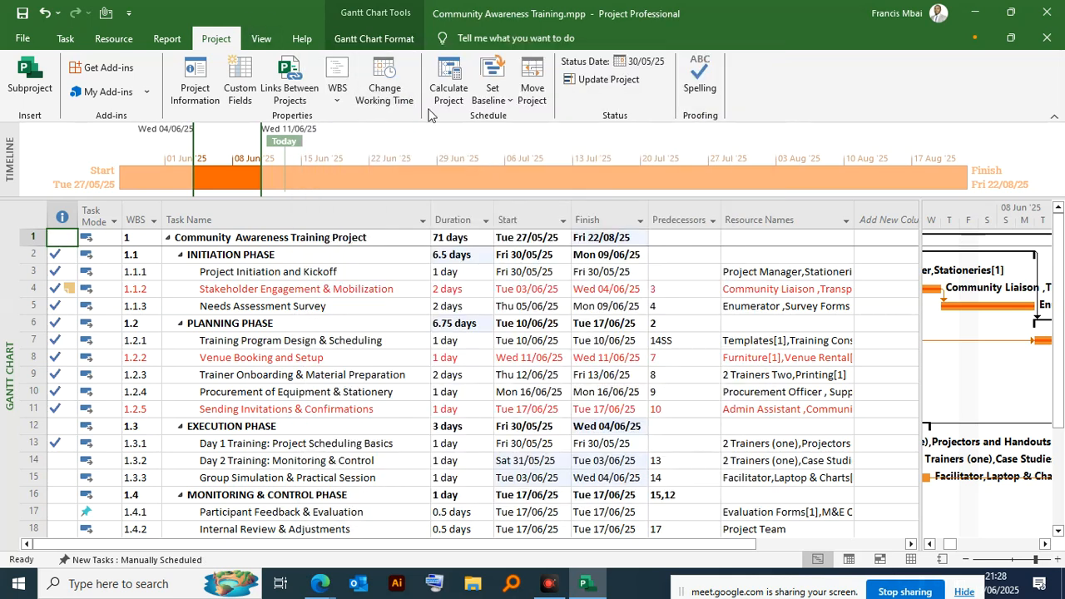
pyautogui.click(380, 93)
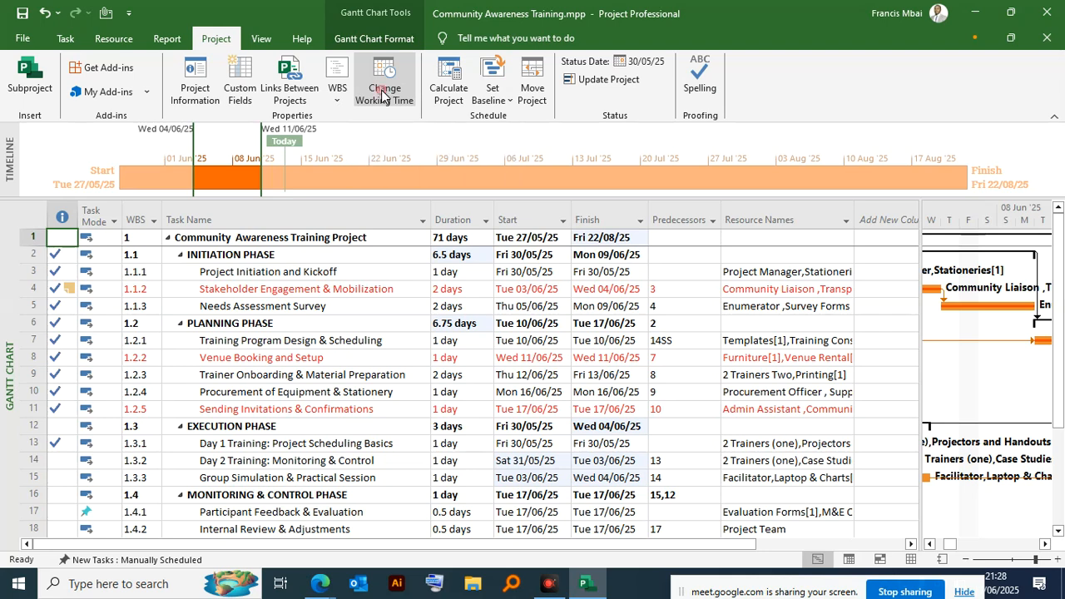
pyautogui.click(457, 86)
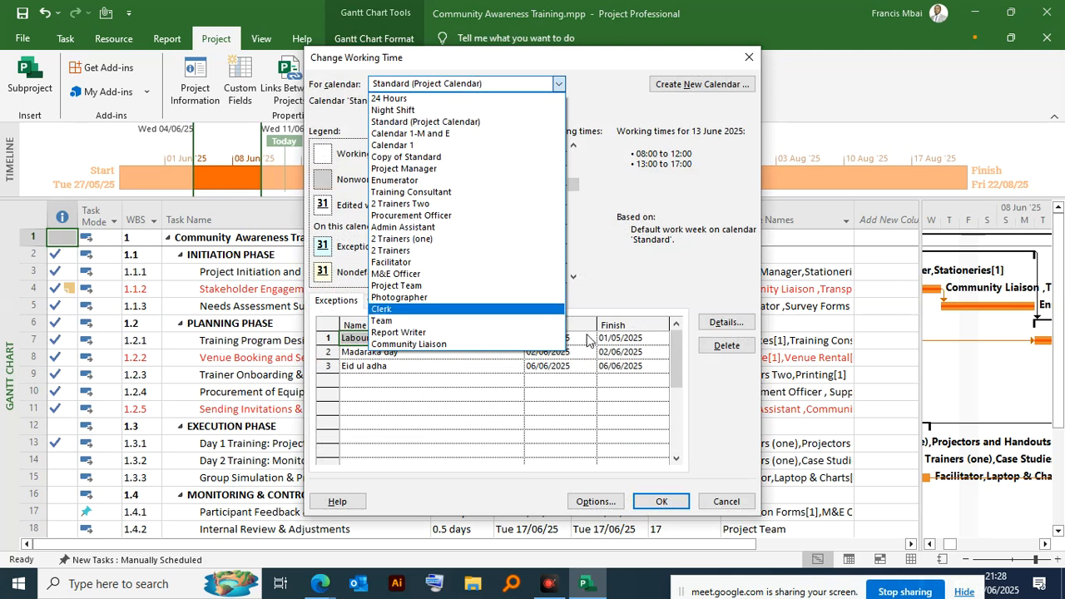
pyautogui.click(649, 311)
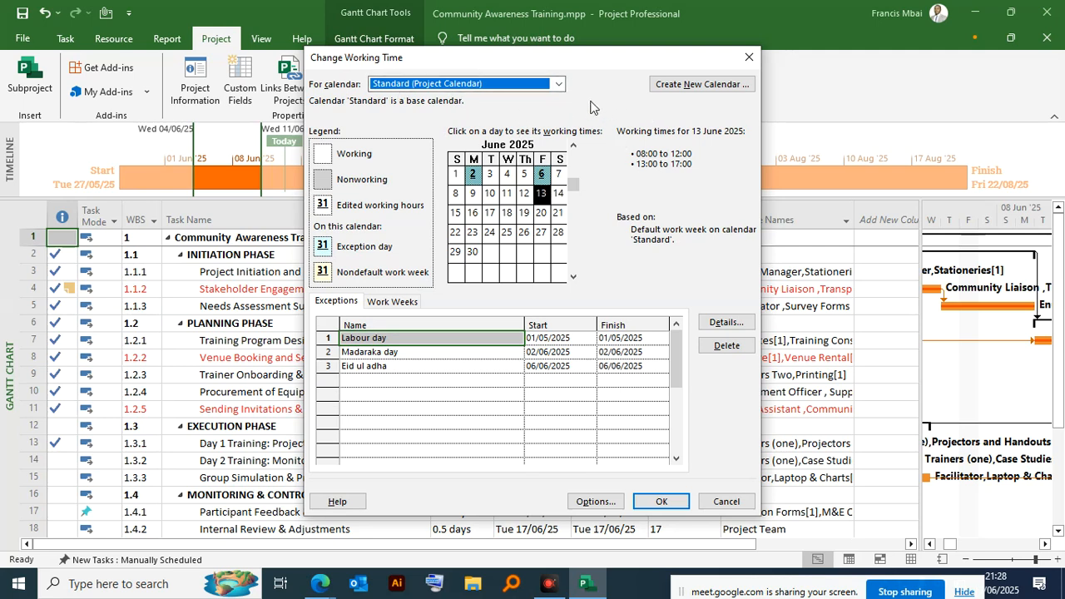
pyautogui.click(561, 86)
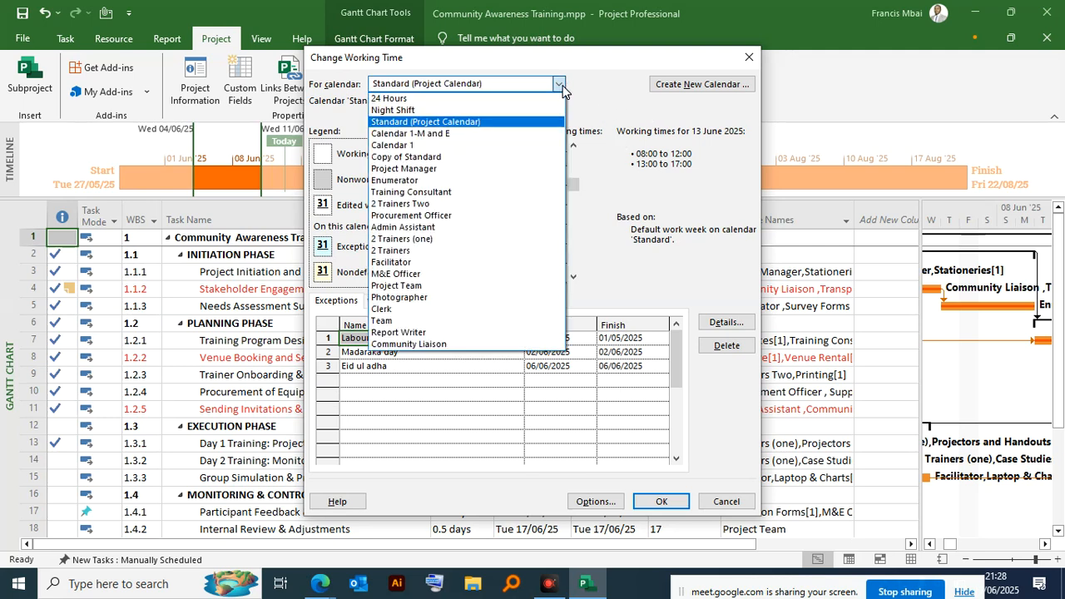
pyautogui.click(630, 113)
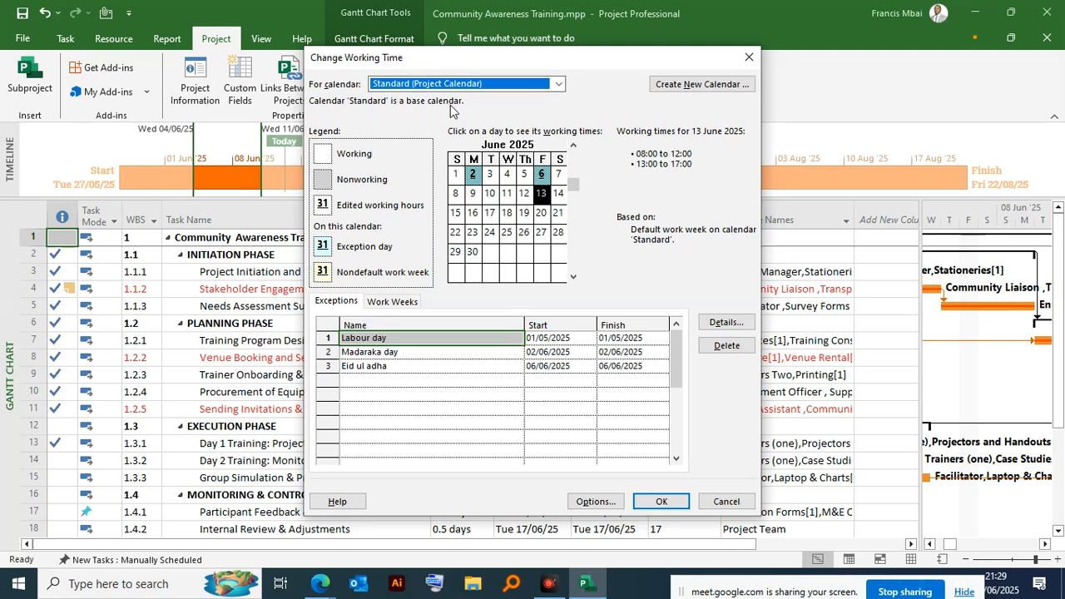
# Examine the M&E Officer resource calendar and its base calendar options, and check the Clerk calendar
pyautogui.click(559, 84)
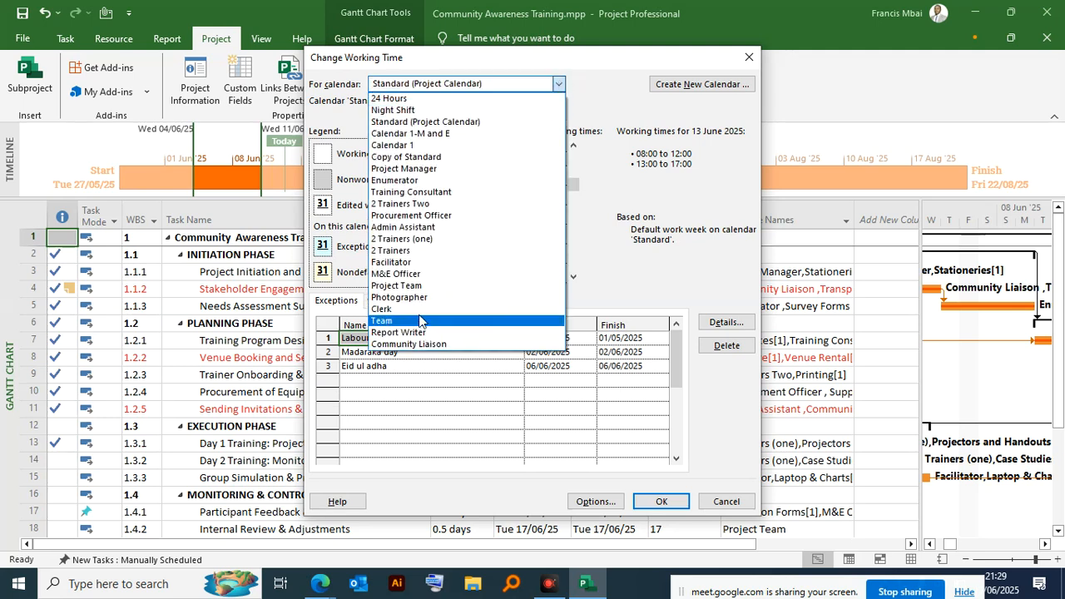
pyautogui.click(397, 273)
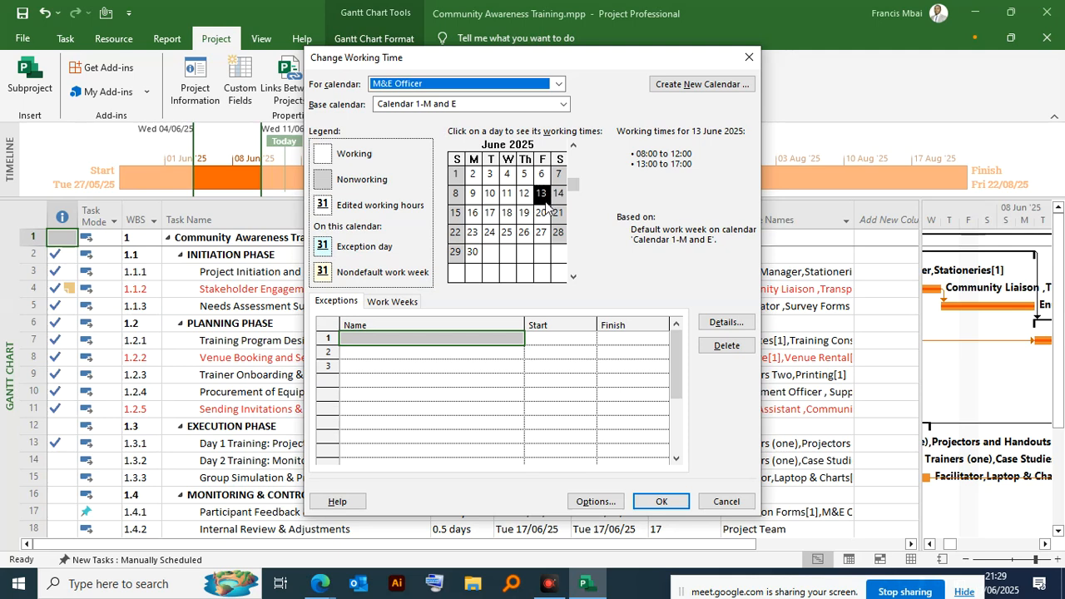
pyautogui.press('Tab')
pyautogui.click(564, 104)
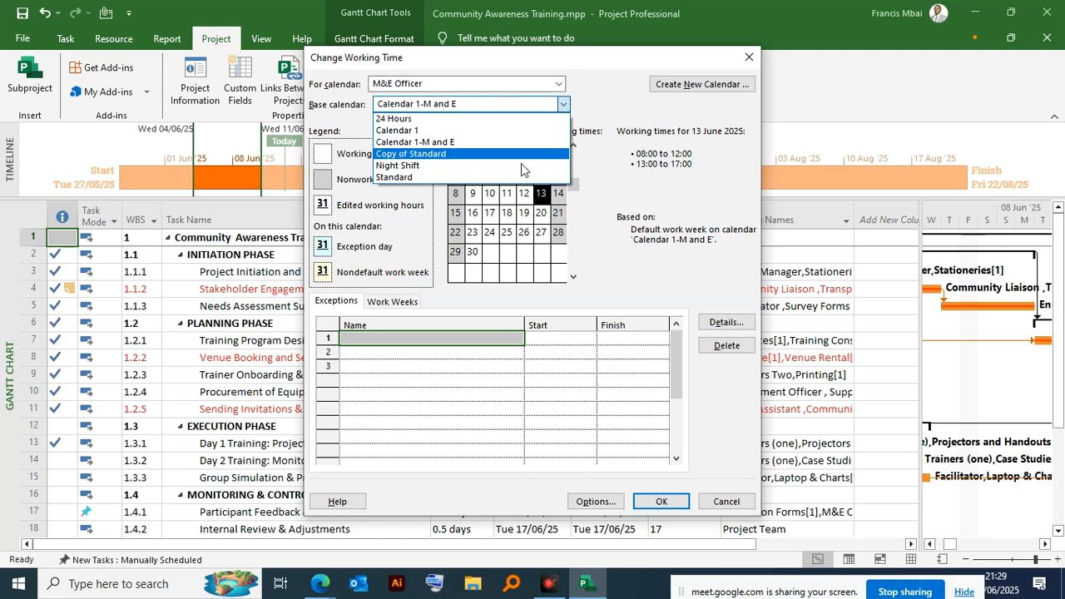
pyautogui.click(548, 86)
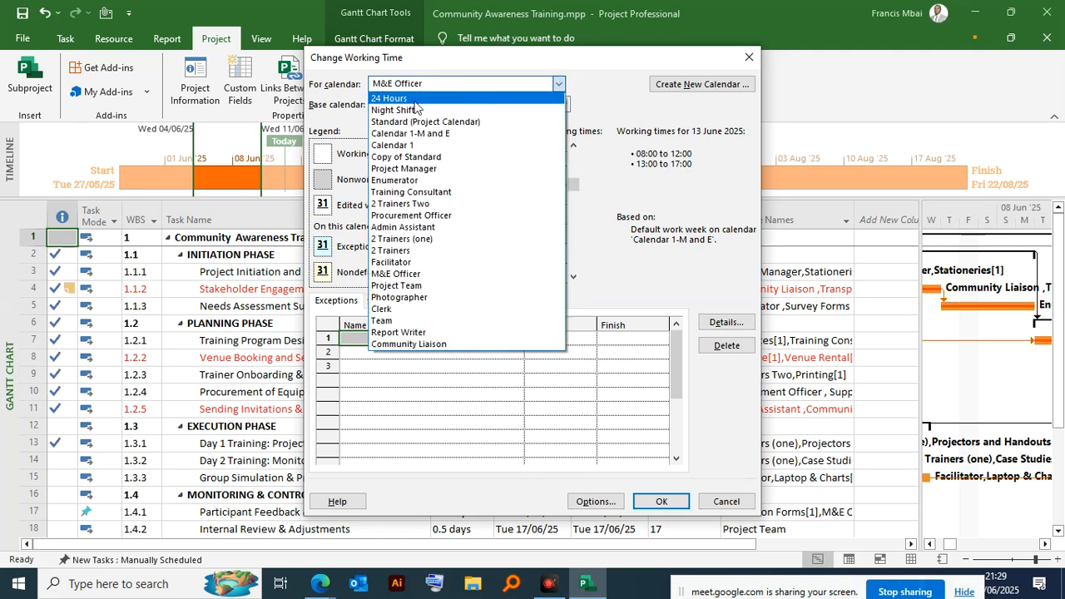
pyautogui.click(395, 308)
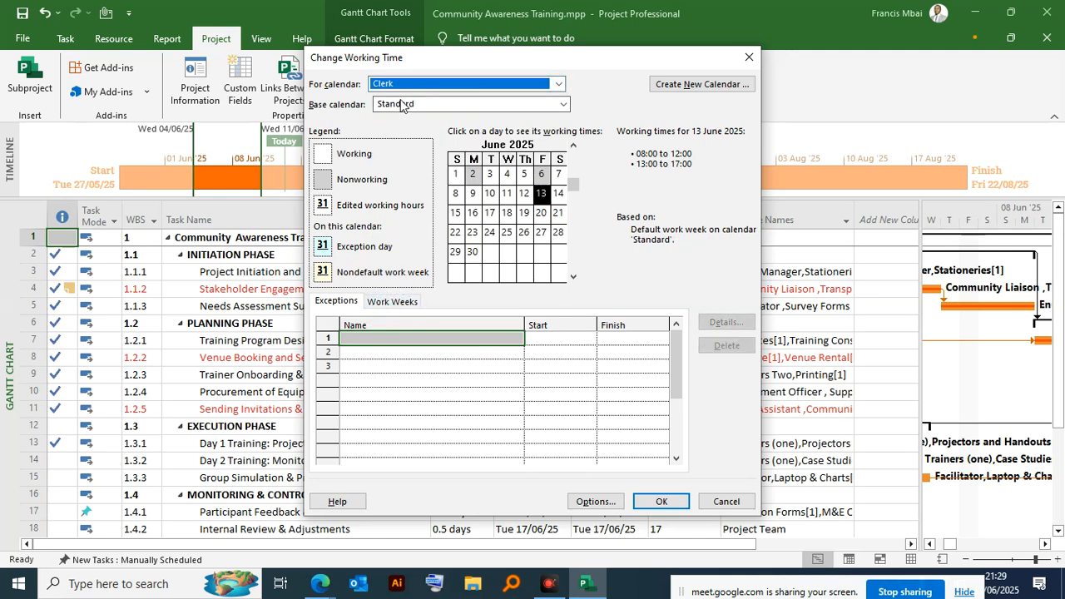
pyautogui.click(678, 85)
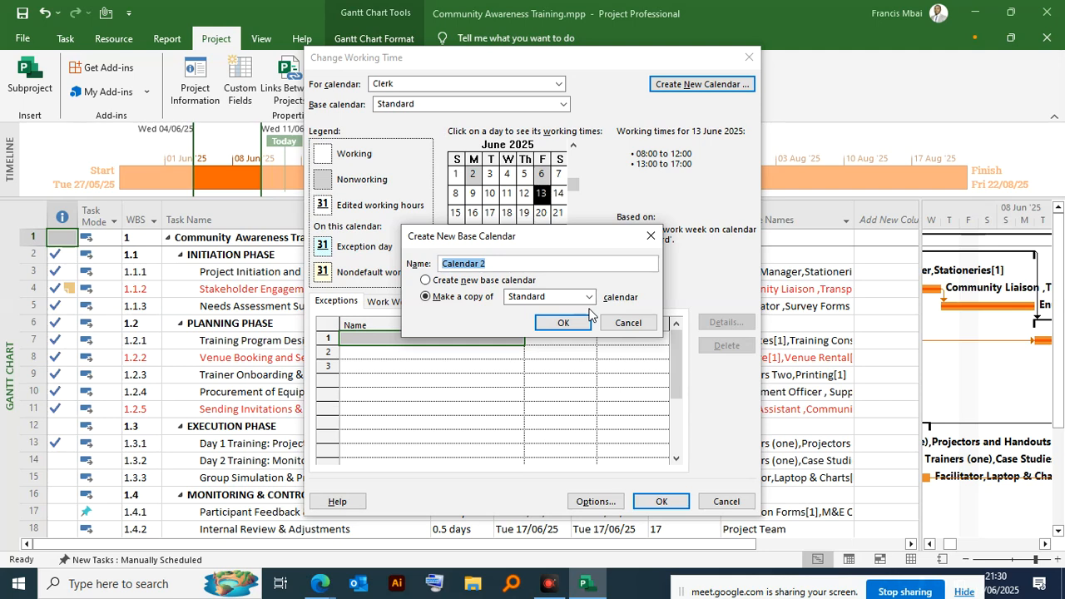
pyautogui.click(651, 236)
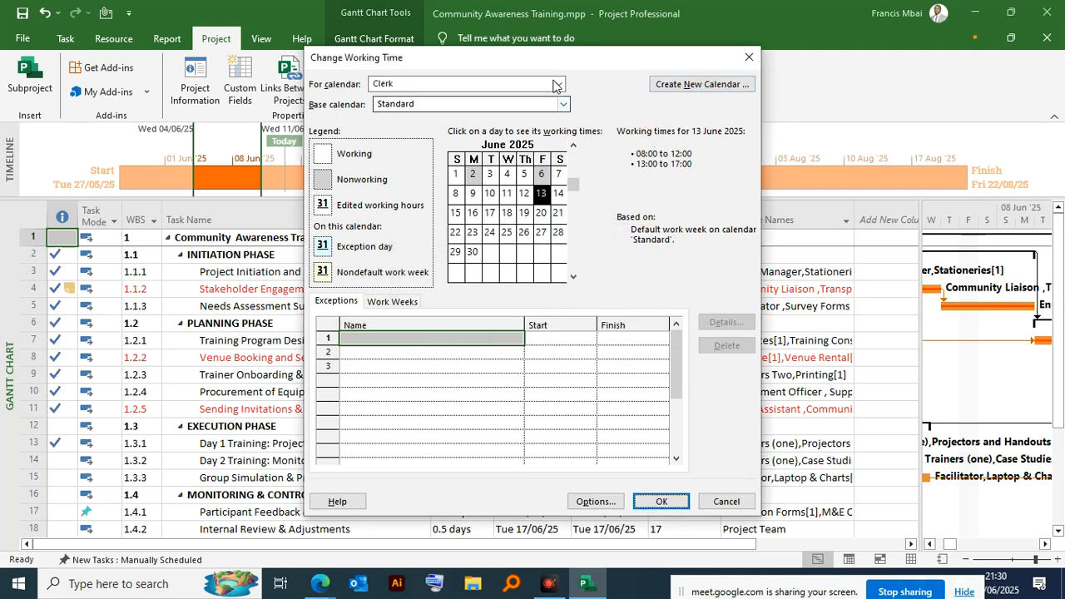
pyautogui.click(750, 58)
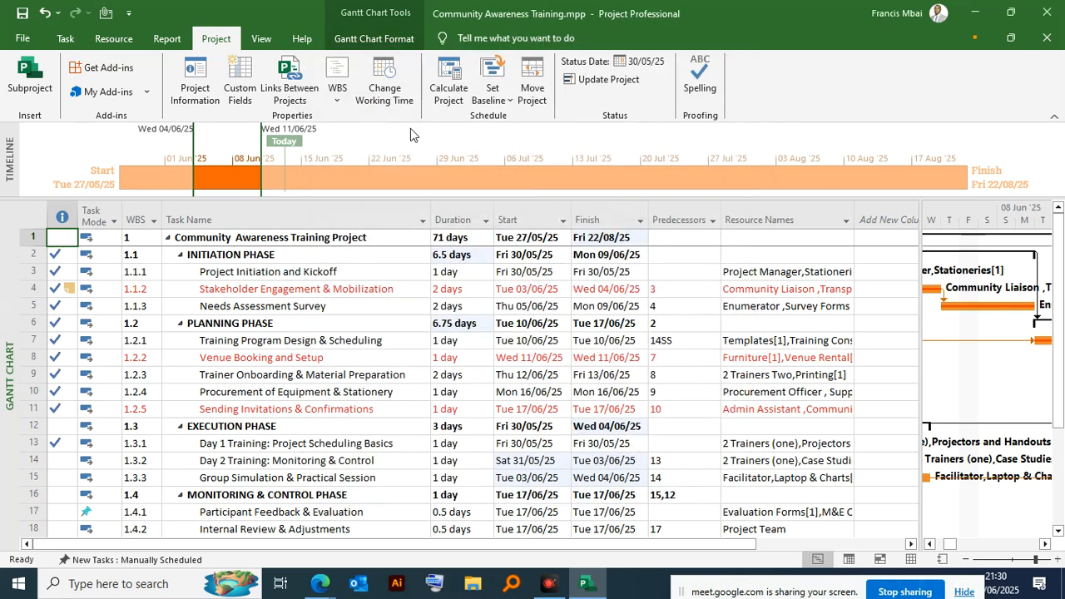
# Create a new base calendar, not copied from an existing one, named New Calendar
pyautogui.click(383, 83)
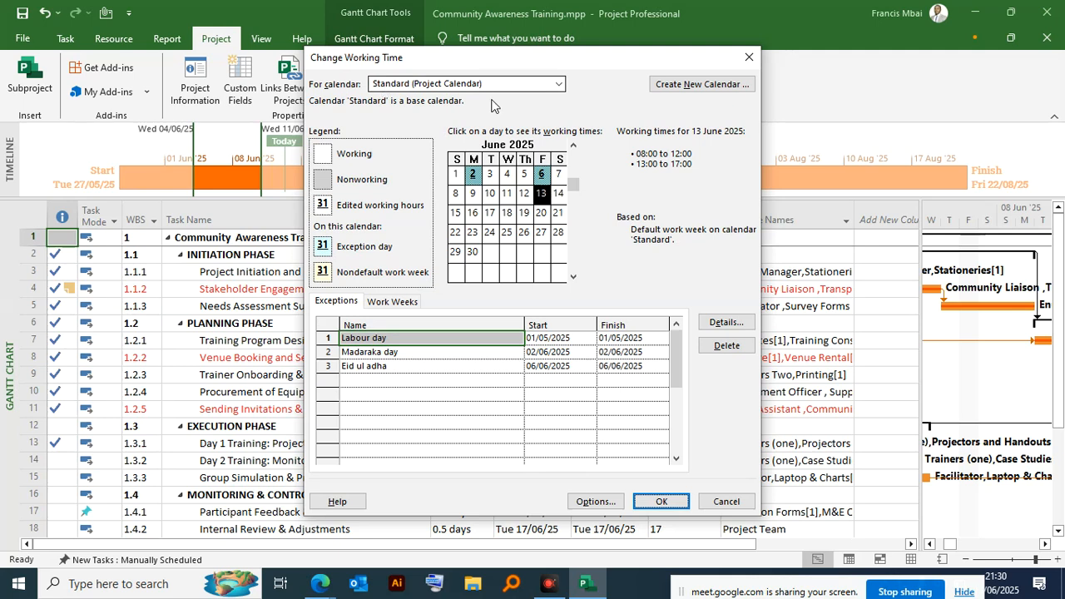
pyautogui.click(673, 87)
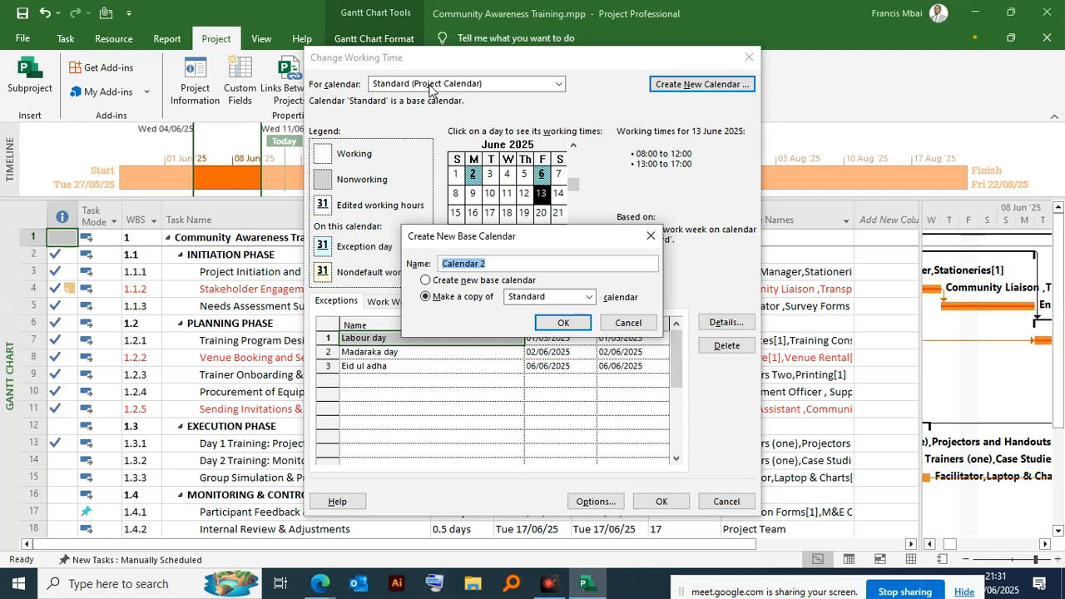
pyautogui.click(425, 281)
pyautogui.moveTo(494, 266); pyautogui.dragTo(388, 272)
pyautogui.click(490, 264)
pyautogui.moveTo(490, 264); pyautogui.dragTo(392, 266)
pyautogui.write('n')
pyautogui.press('BackSpace')
pyautogui.write('New')
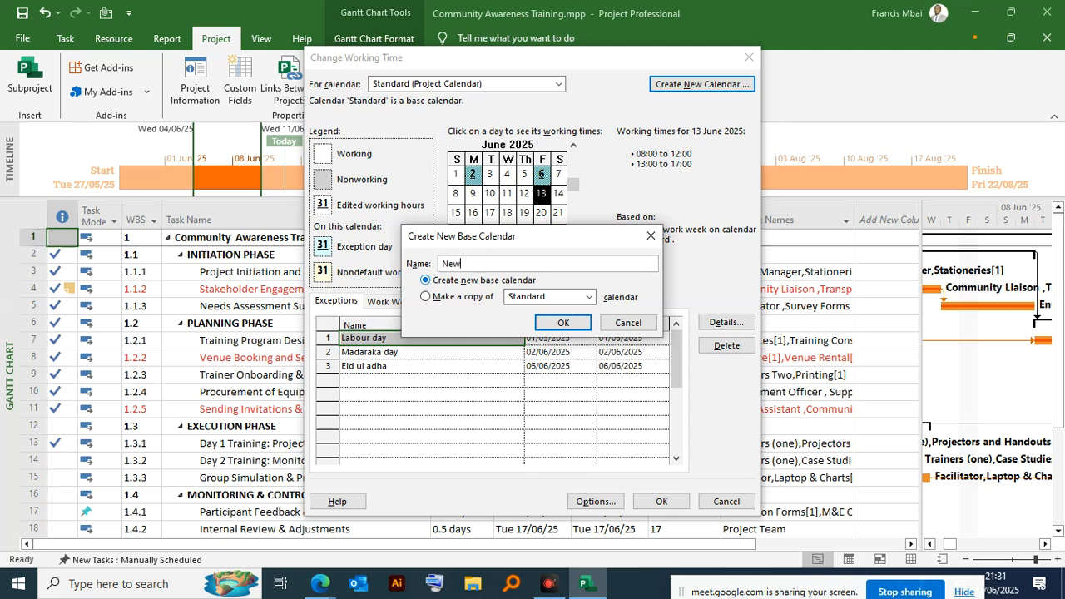
pyautogui.write(' Calendar')
pyautogui.click(556, 322)
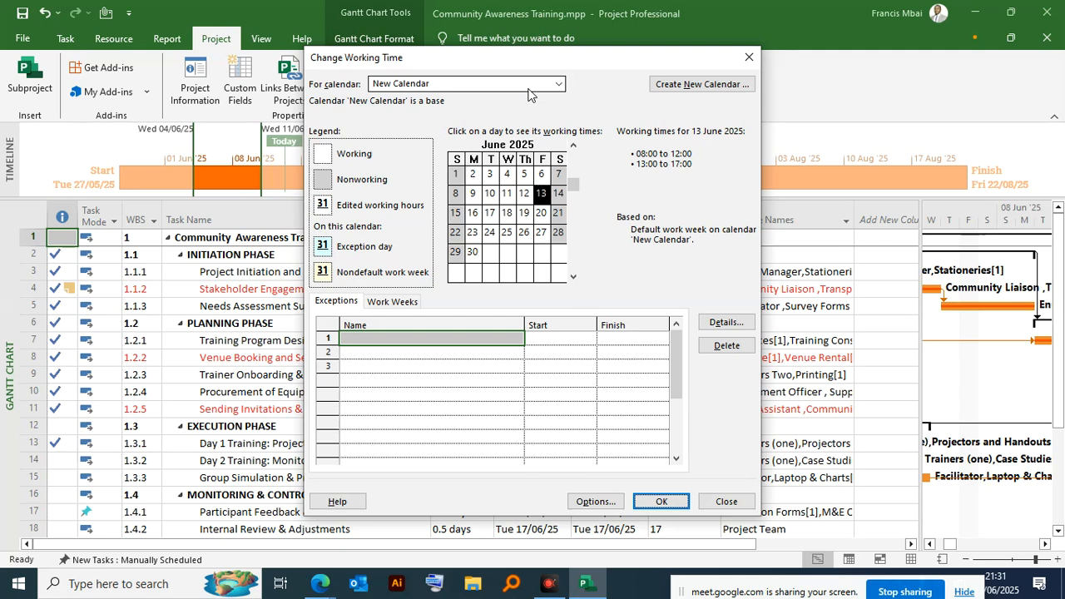
# Check the calendar list for New Calendar and the resource calendars
pyautogui.click(557, 84)
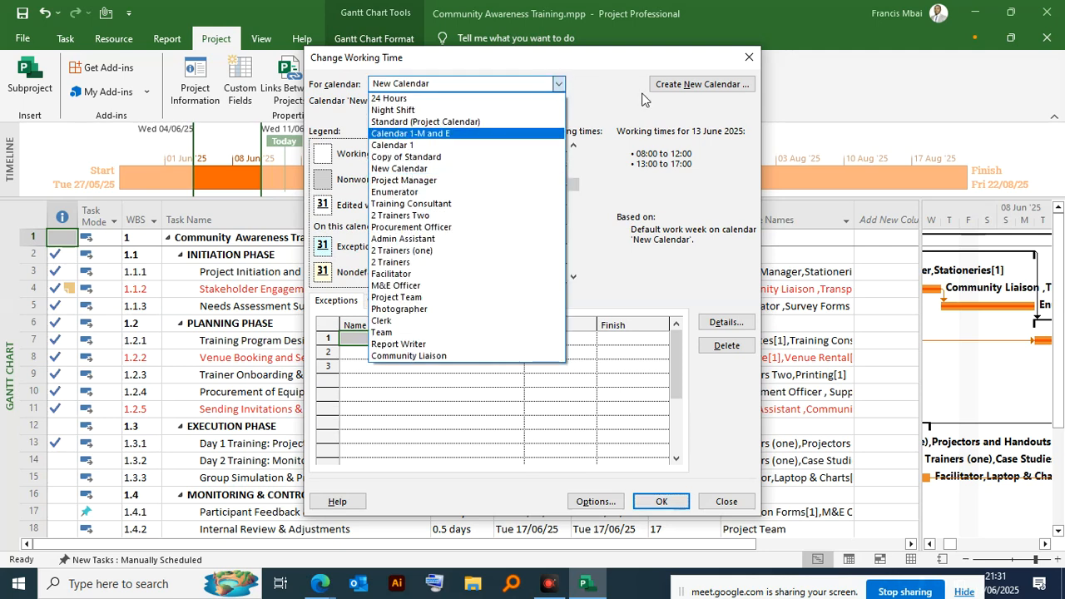
pyautogui.click(599, 103)
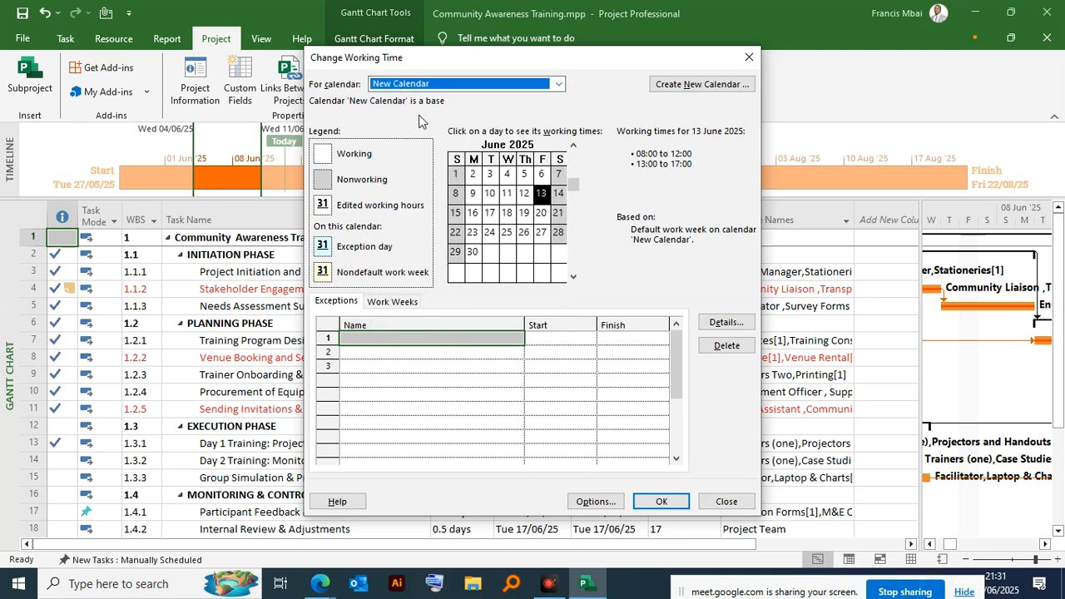
pyautogui.click(545, 84)
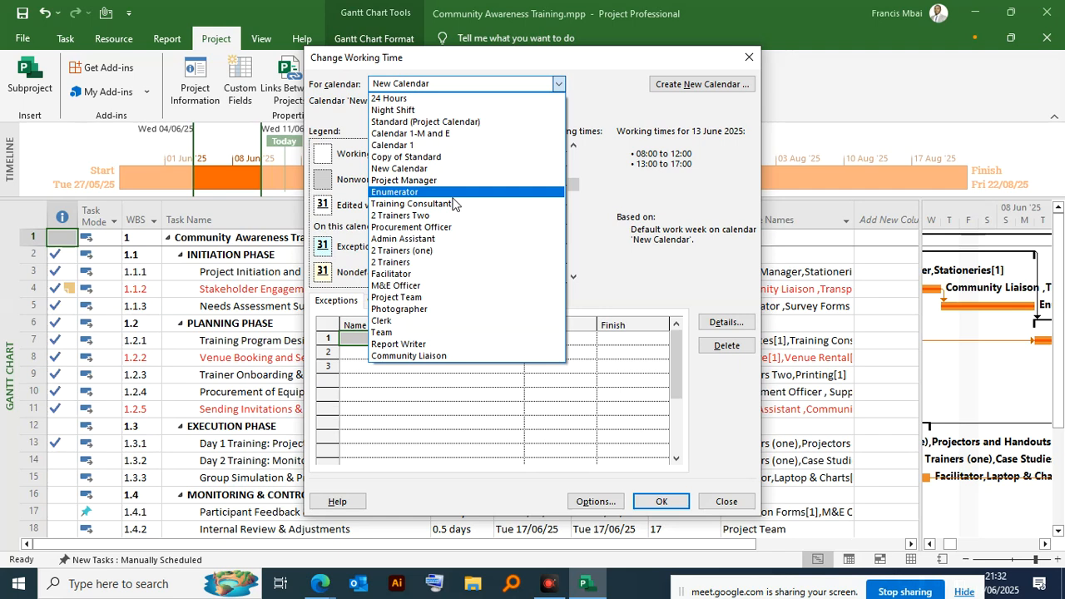
pyautogui.click(559, 85)
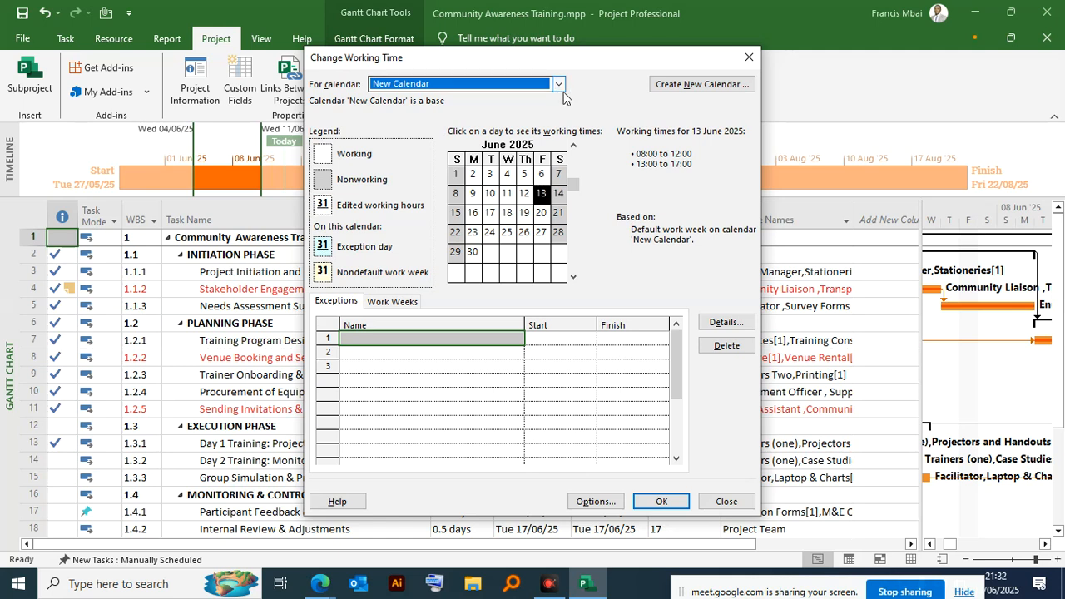
# Choose the Photographer resource calendar and enter a first exception named "off day"
pyautogui.click(559, 85)
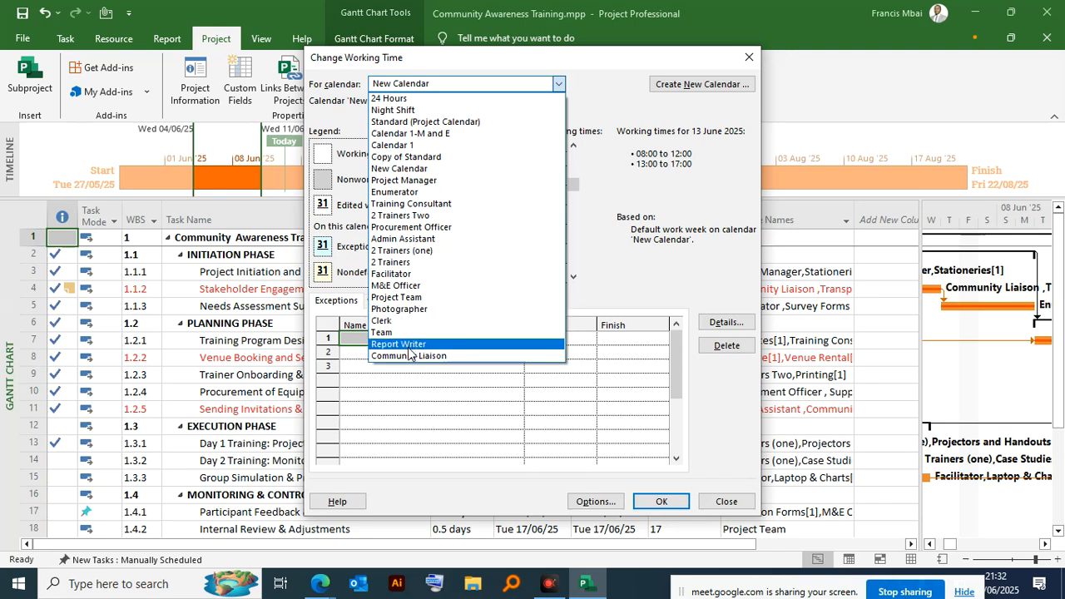
pyautogui.click(391, 310)
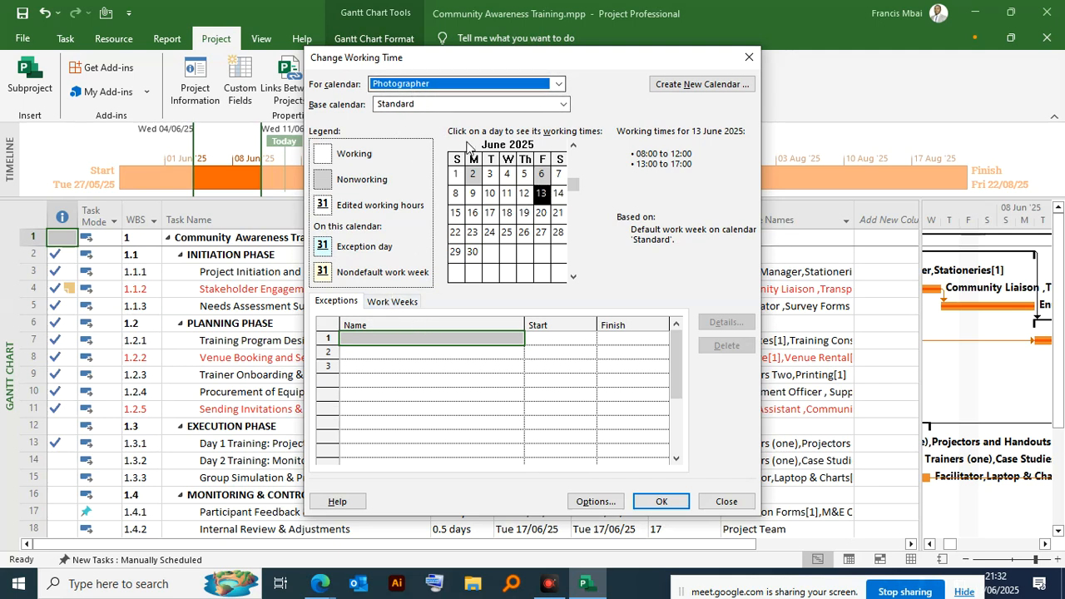
pyautogui.click(346, 302)
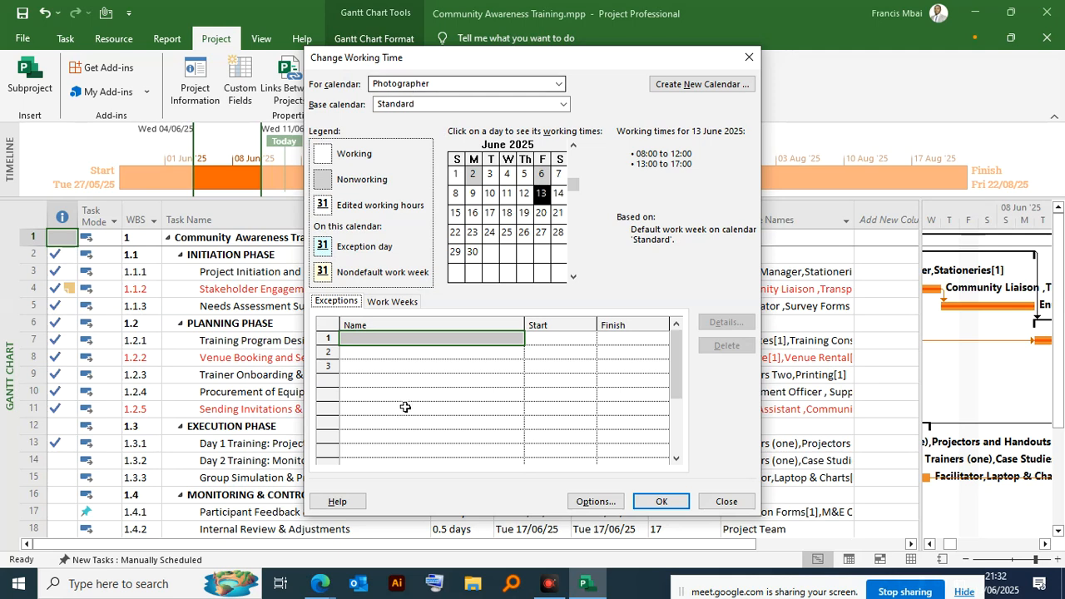
pyautogui.click(408, 337)
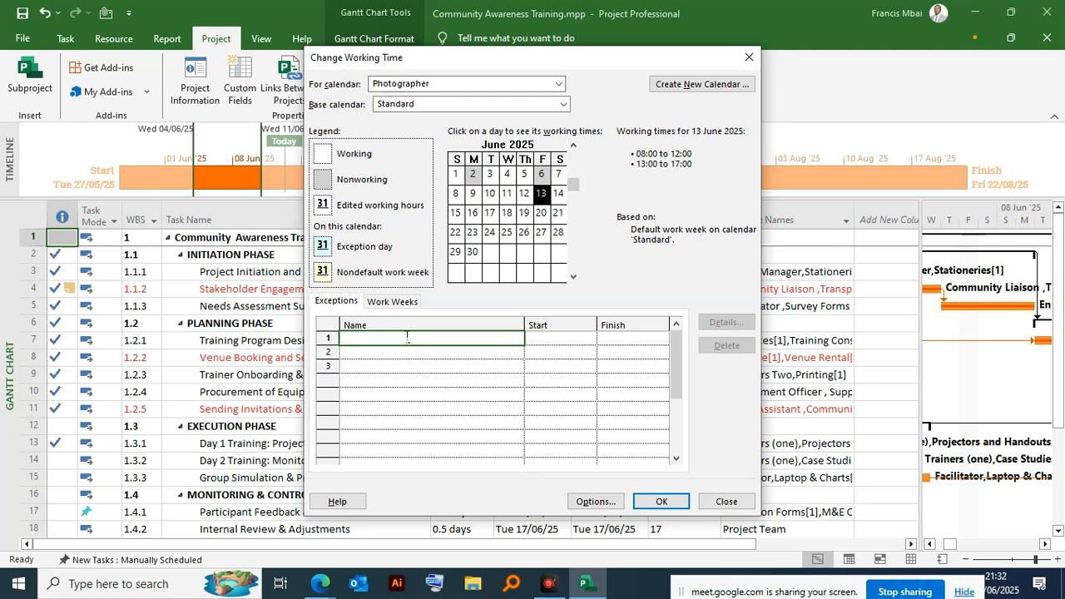
pyautogui.write('off day')
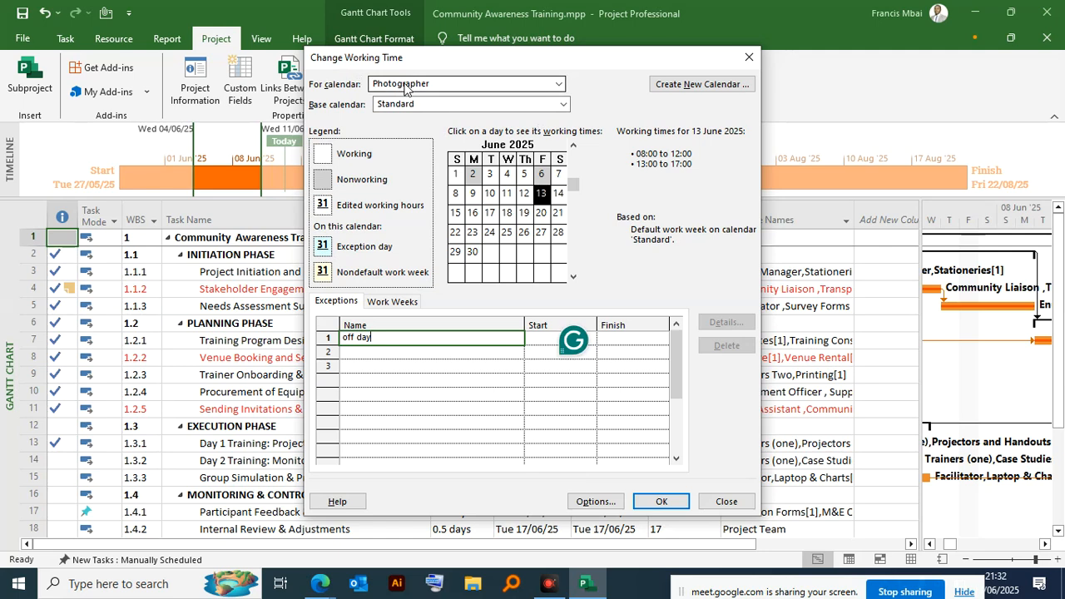
# Set the Photographer's off day exception to start on 25/06/2025
pyautogui.click(544, 338)
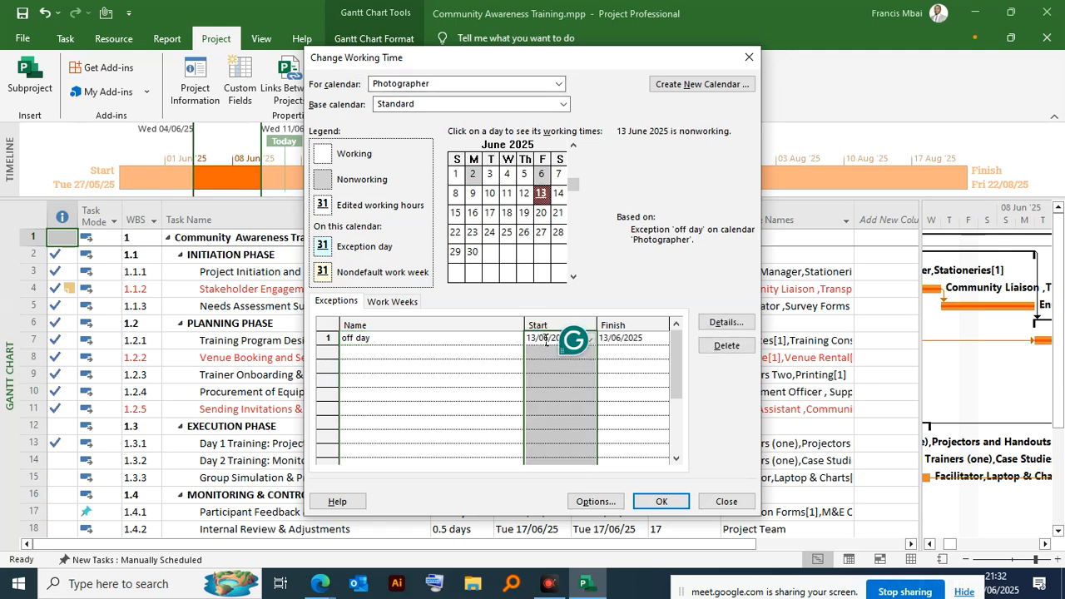
pyautogui.click(545, 338)
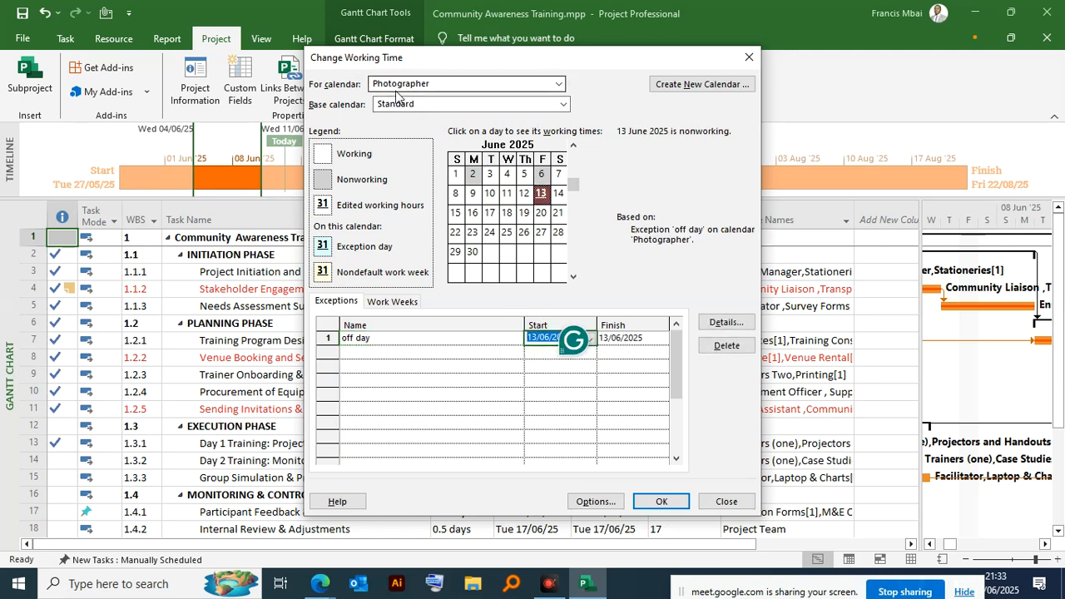
pyautogui.click(589, 338)
pyautogui.click(586, 354)
pyautogui.click(461, 356)
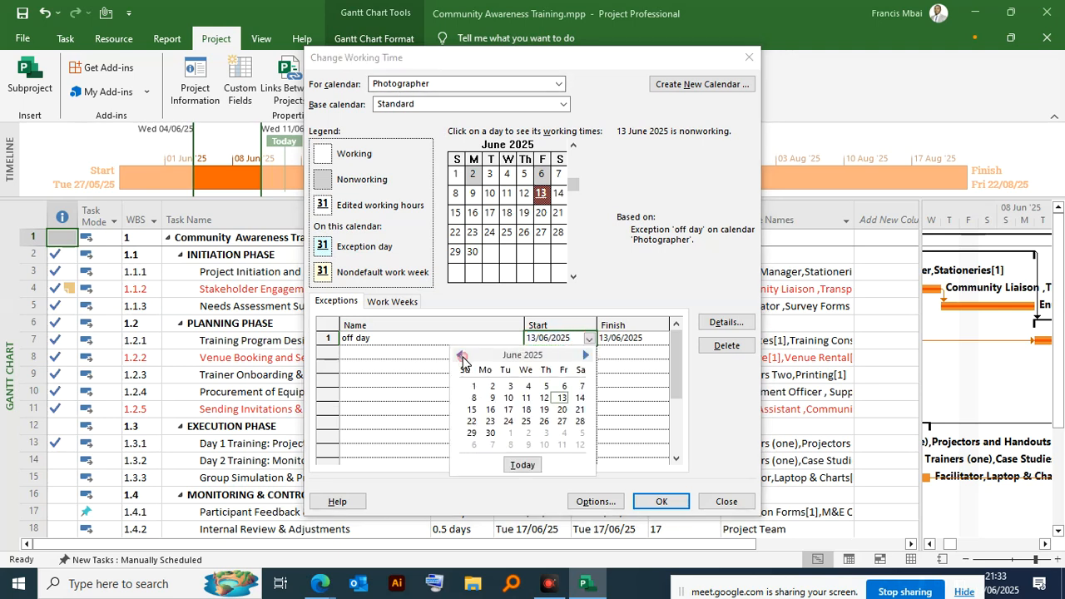
pyautogui.click(526, 421)
pyautogui.click(643, 337)
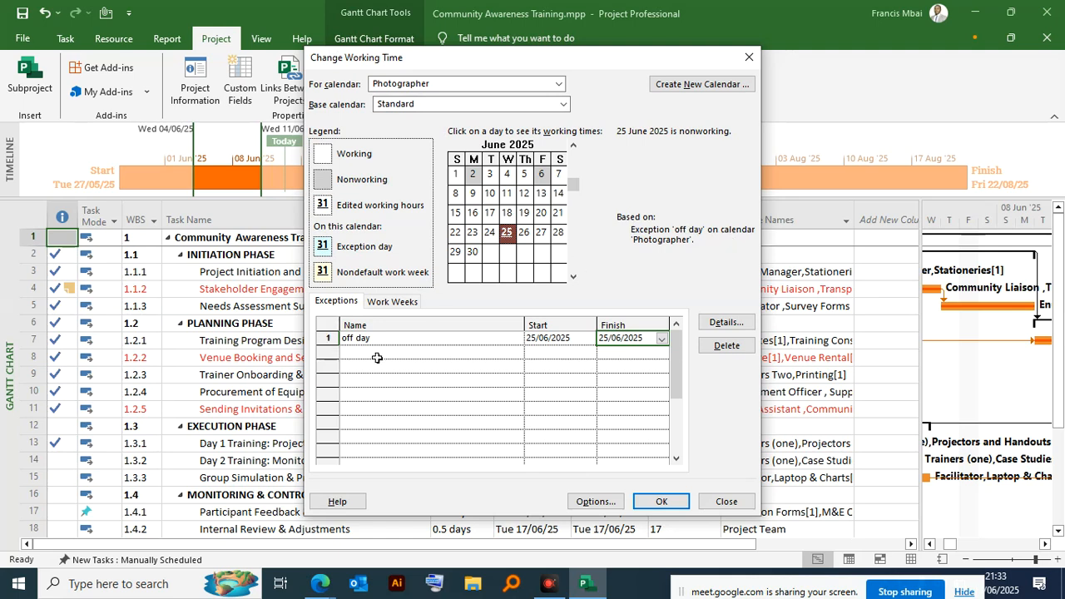
# Save the Photographer's off day exception, and reopen the Photographer resource calendar to check it
pyautogui.click(653, 501)
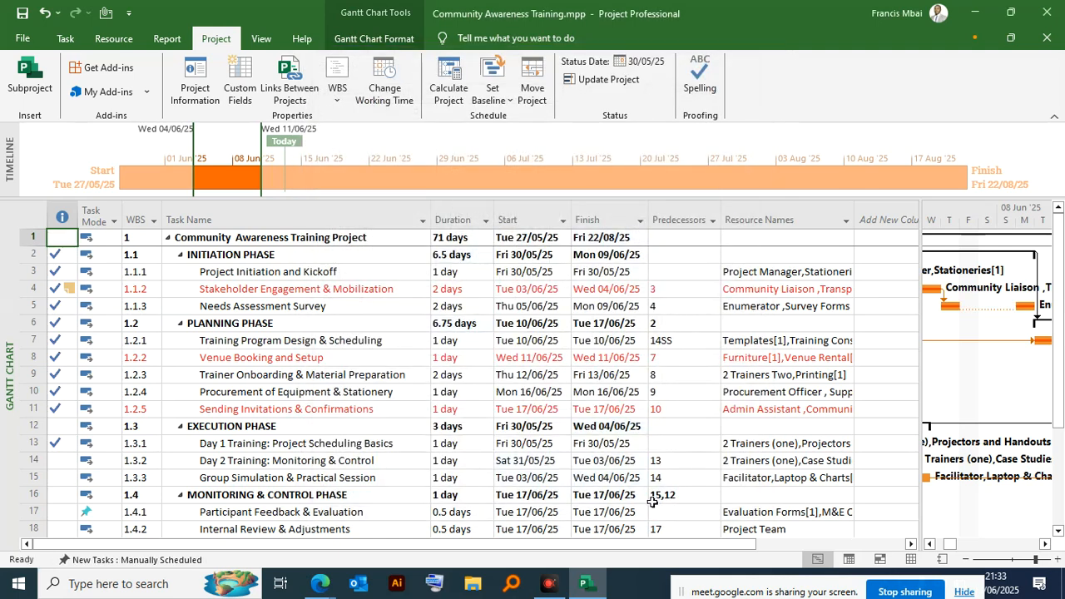
pyautogui.click(396, 99)
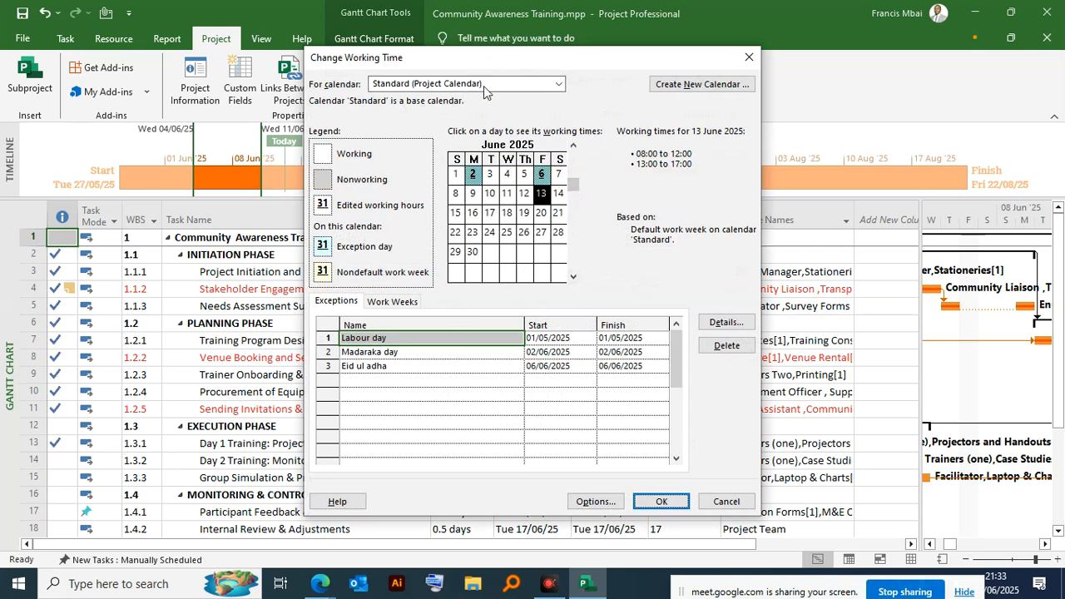
pyautogui.click(520, 85)
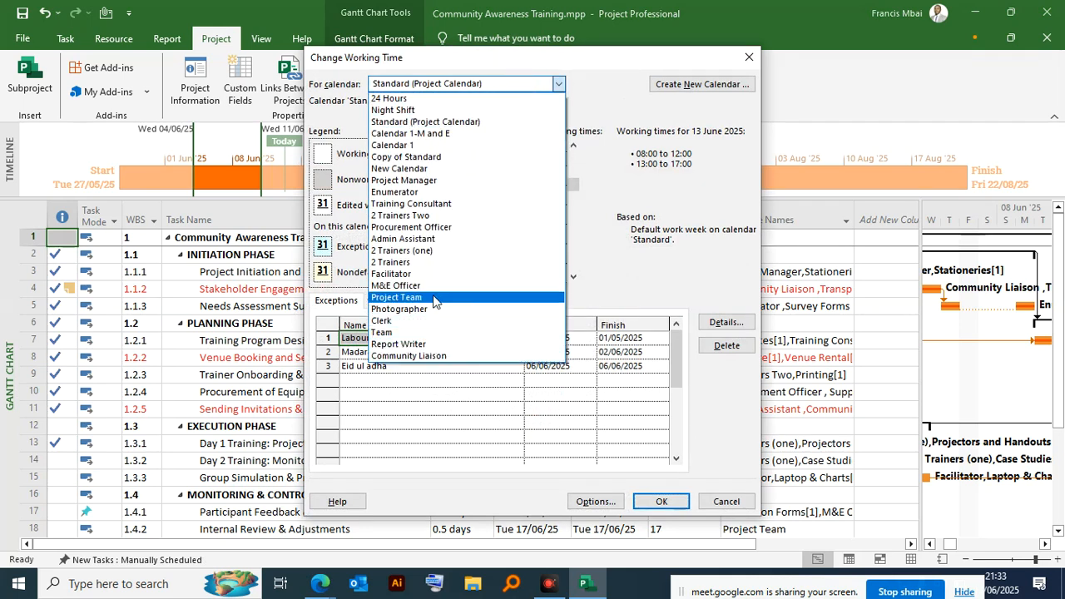
pyautogui.click(423, 309)
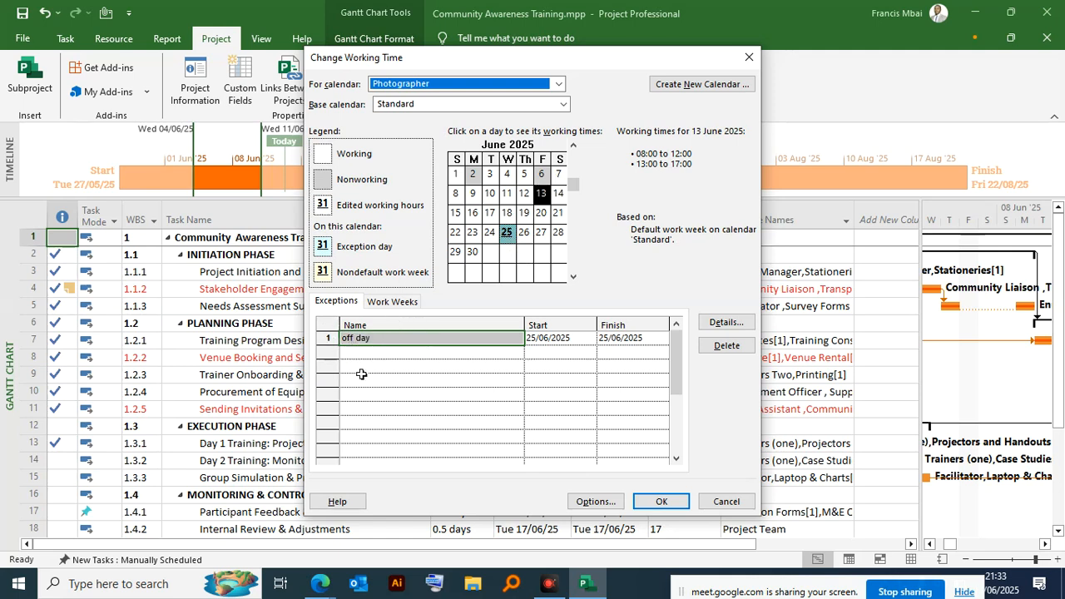
# Examine the Team resource calendar and its base calendar choices, and return to the Standard project calendar
pyautogui.click(559, 84)
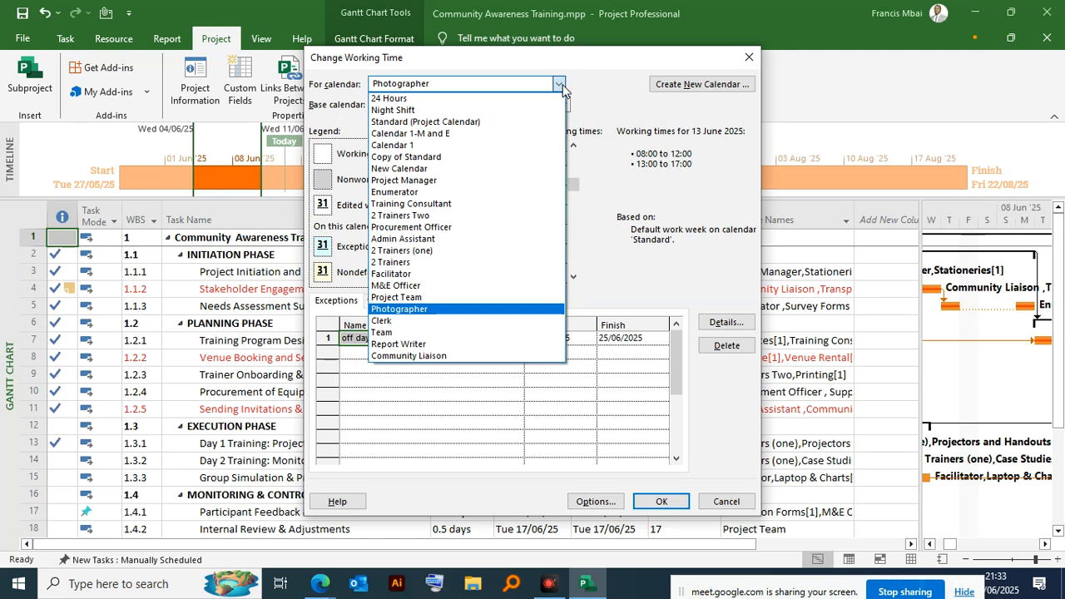
pyautogui.click(396, 332)
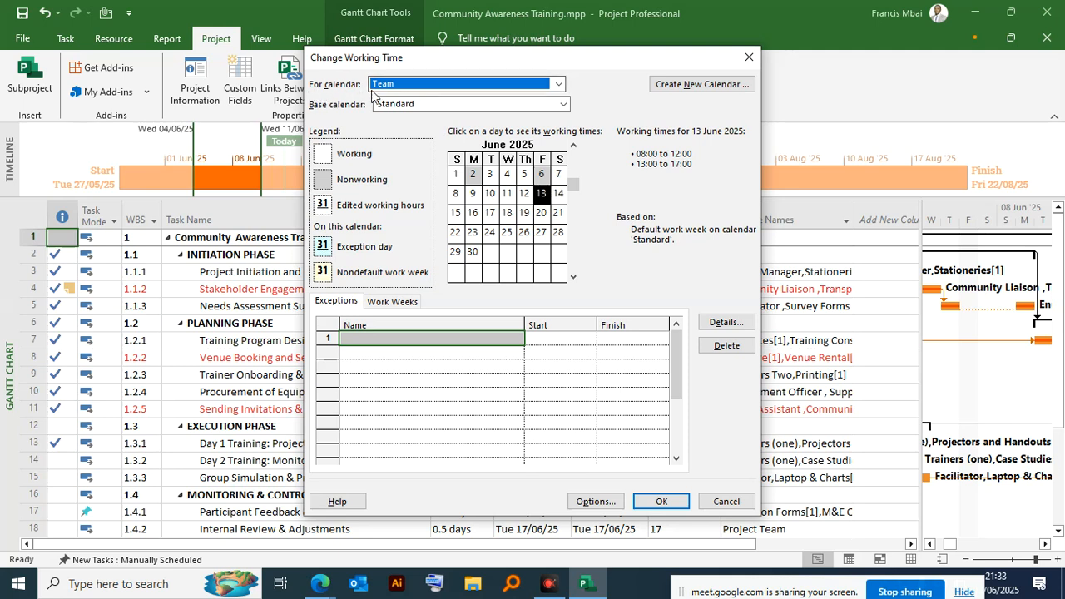
pyautogui.click(458, 107)
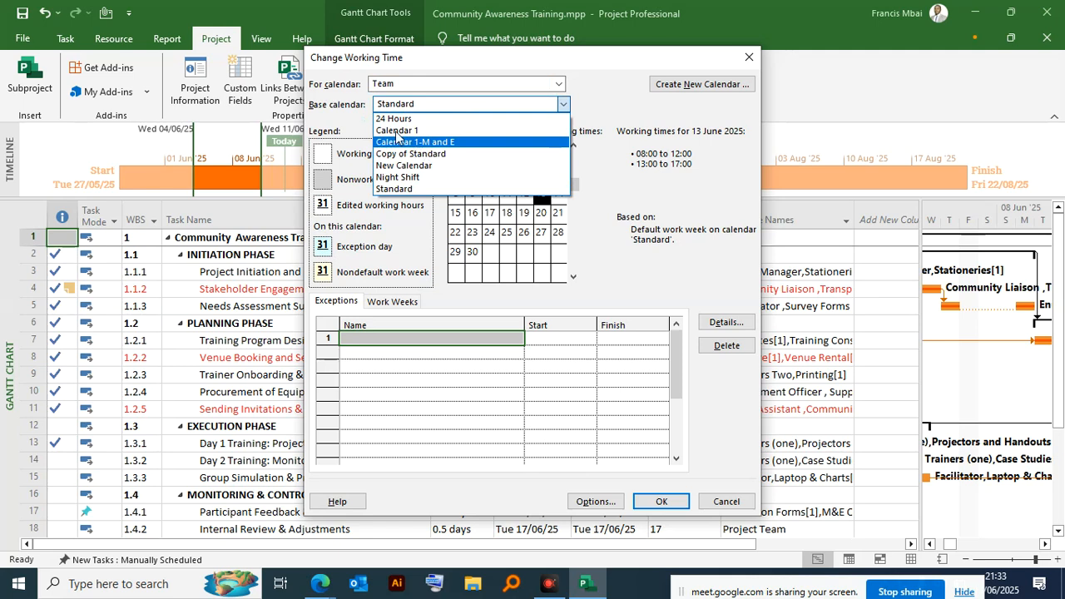
pyautogui.click(449, 269)
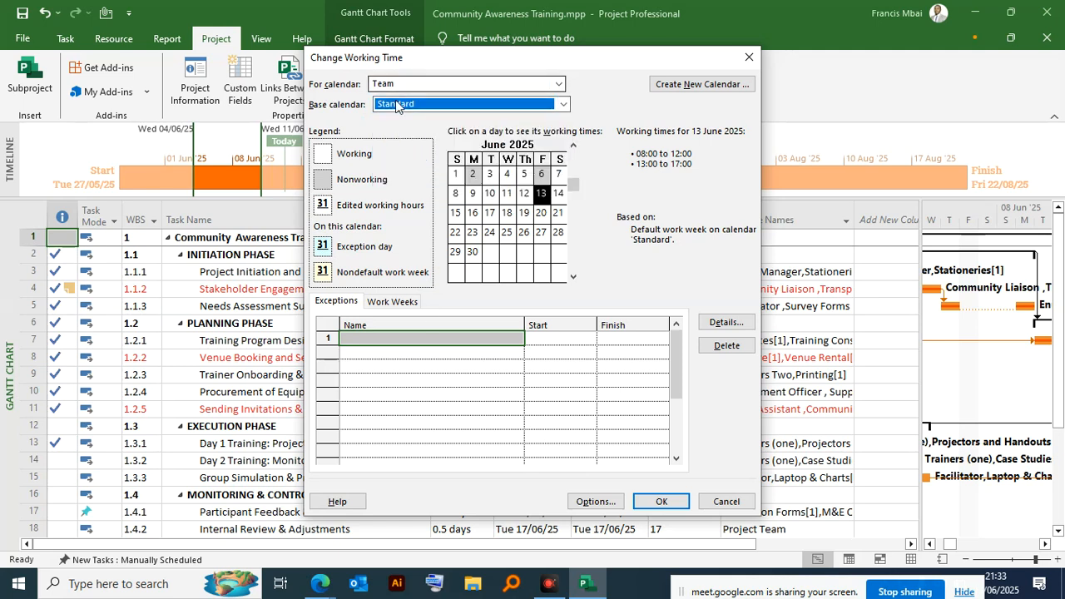
pyautogui.click(410, 81)
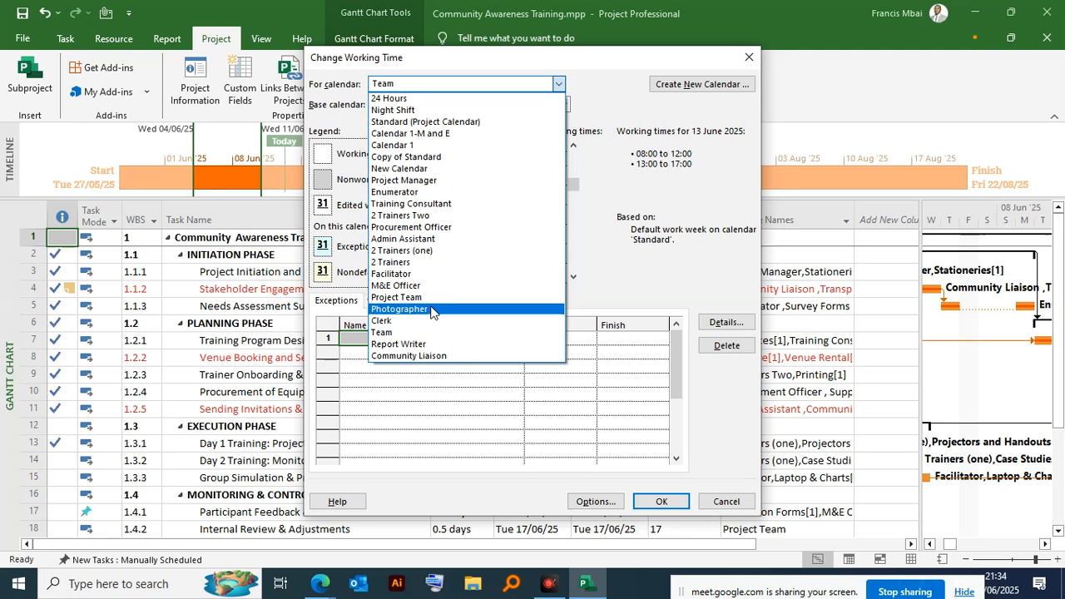
pyautogui.click(411, 121)
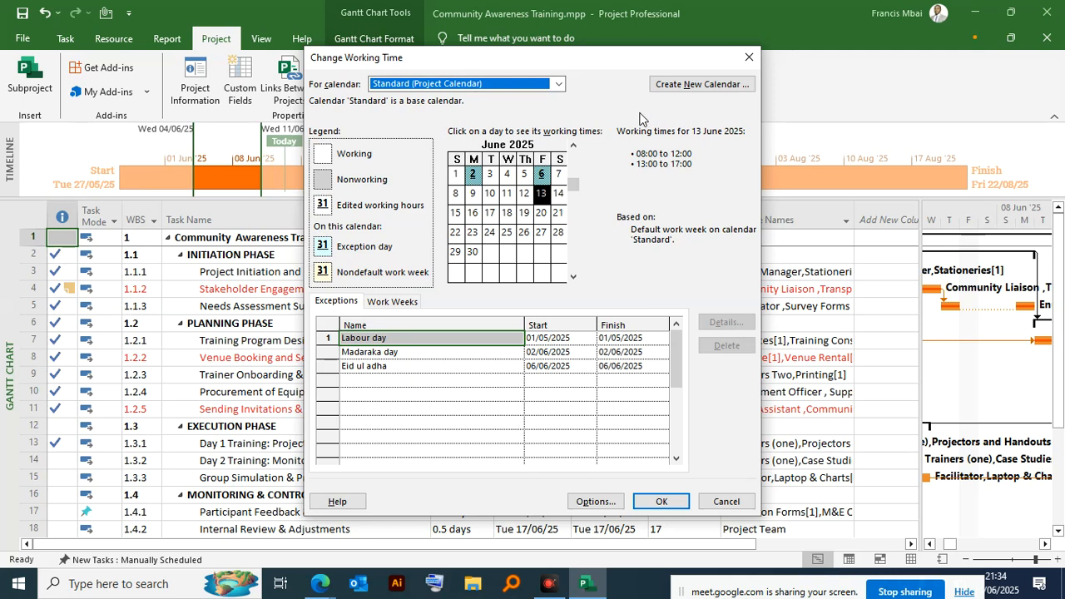
# Set Saturday to nonworking time in the default work week of the Admin Assistant resource calendar and save it
pyautogui.click(559, 84)
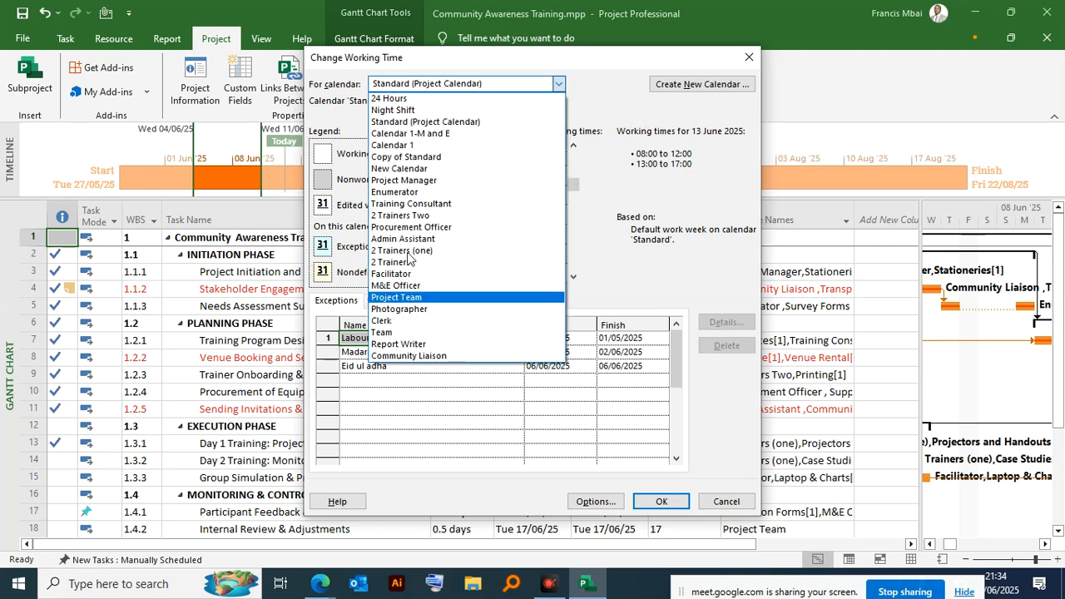
pyautogui.click(391, 240)
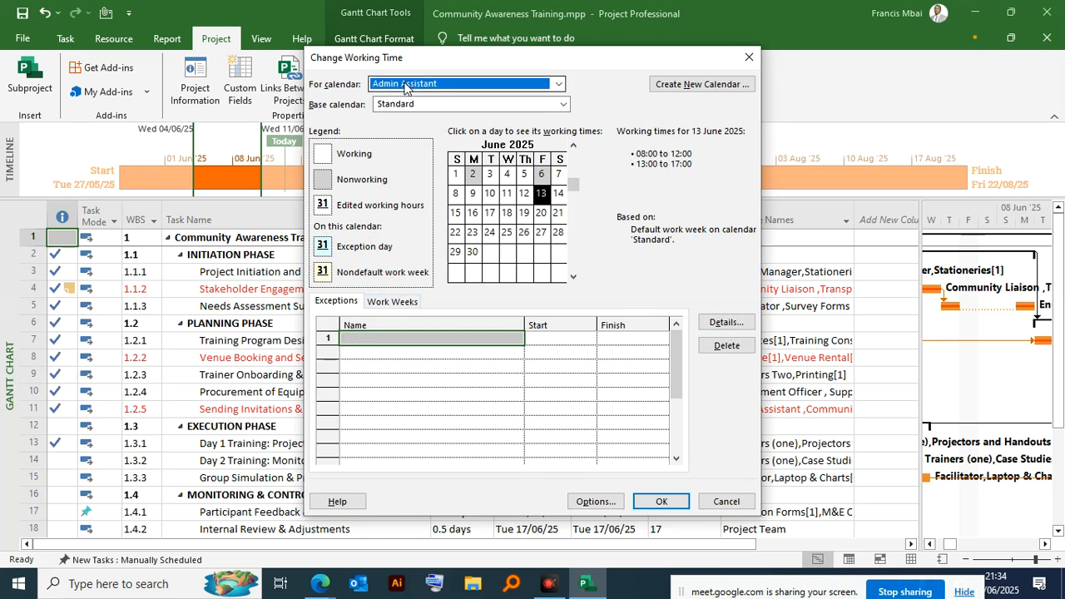
pyautogui.click(394, 305)
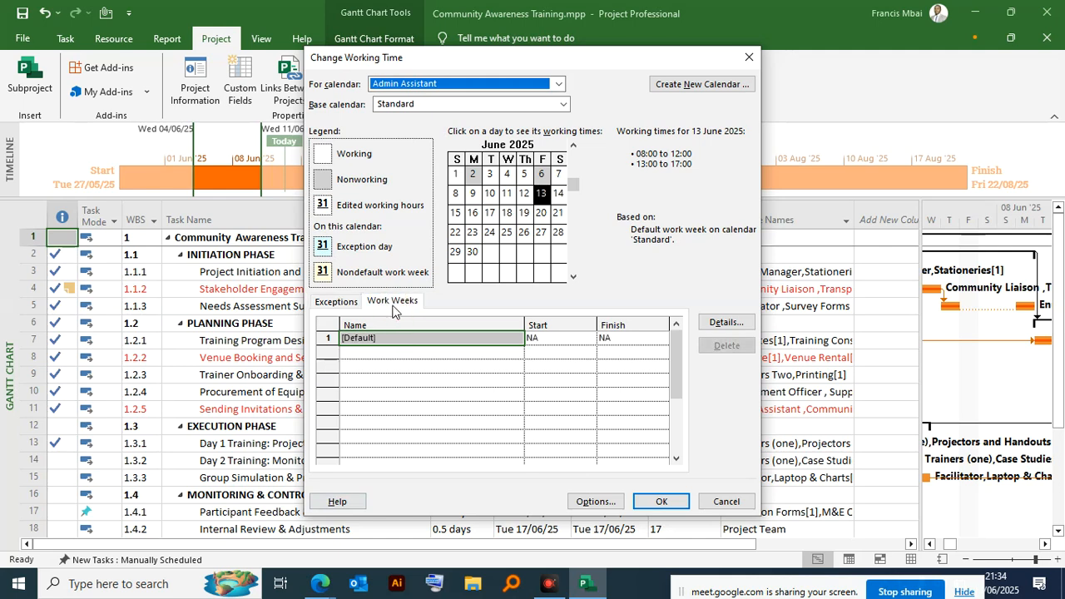
pyautogui.click(389, 304)
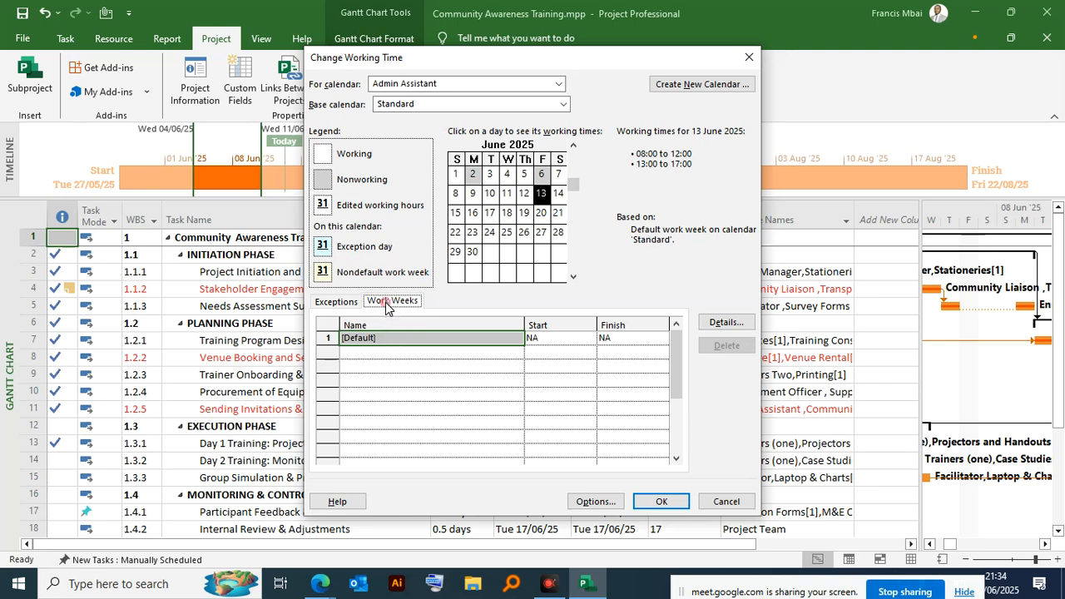
pyautogui.click(722, 322)
pyautogui.moveTo(450, 184); pyautogui.dragTo(672, 86)
pyautogui.click(618, 150)
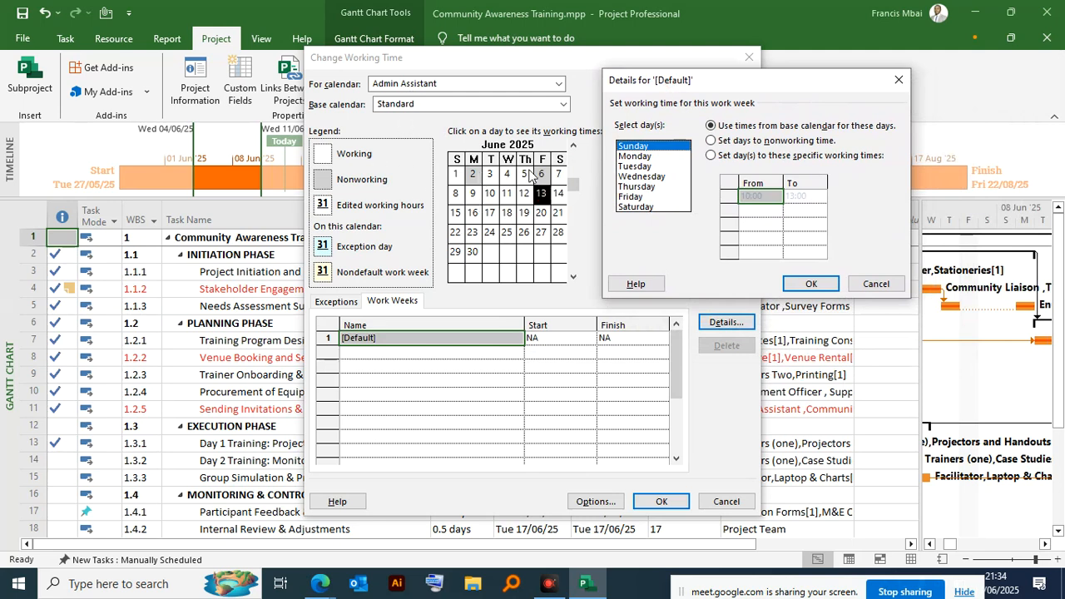
pyautogui.click(637, 156)
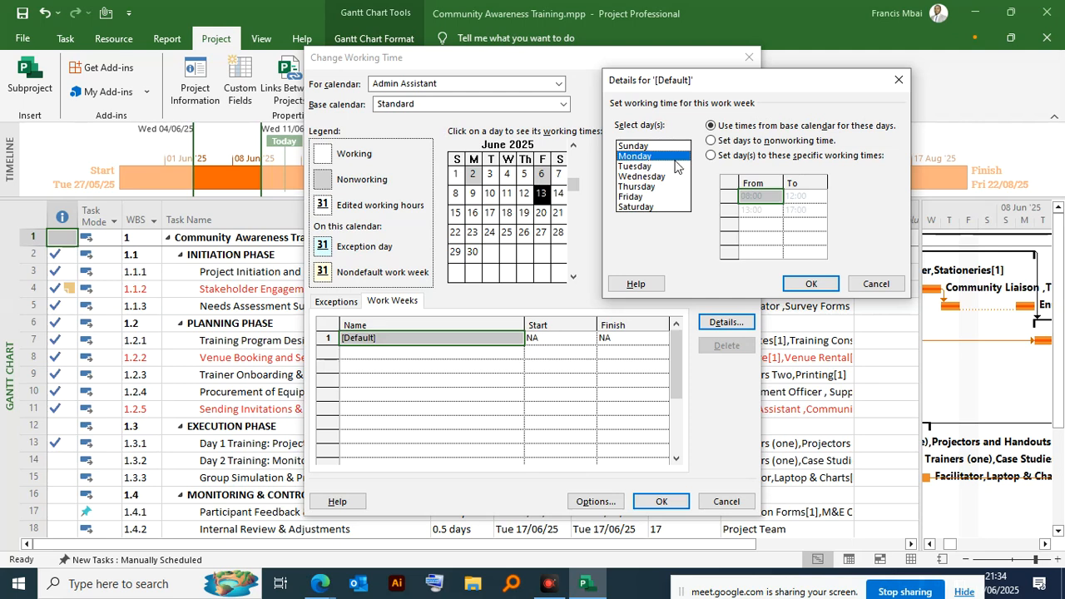
pyautogui.click(646, 208)
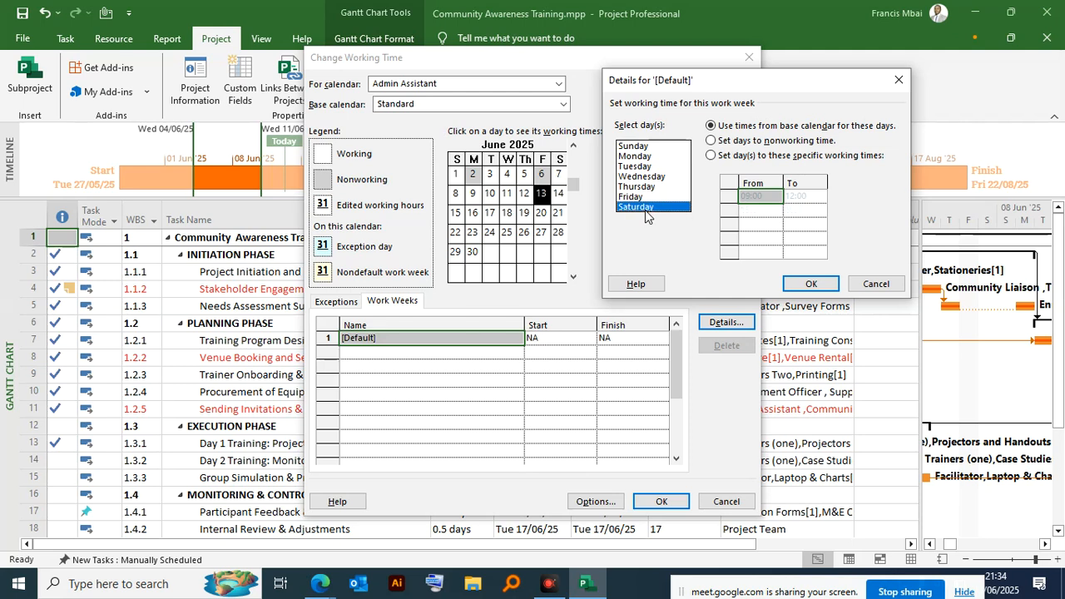
pyautogui.click(713, 140)
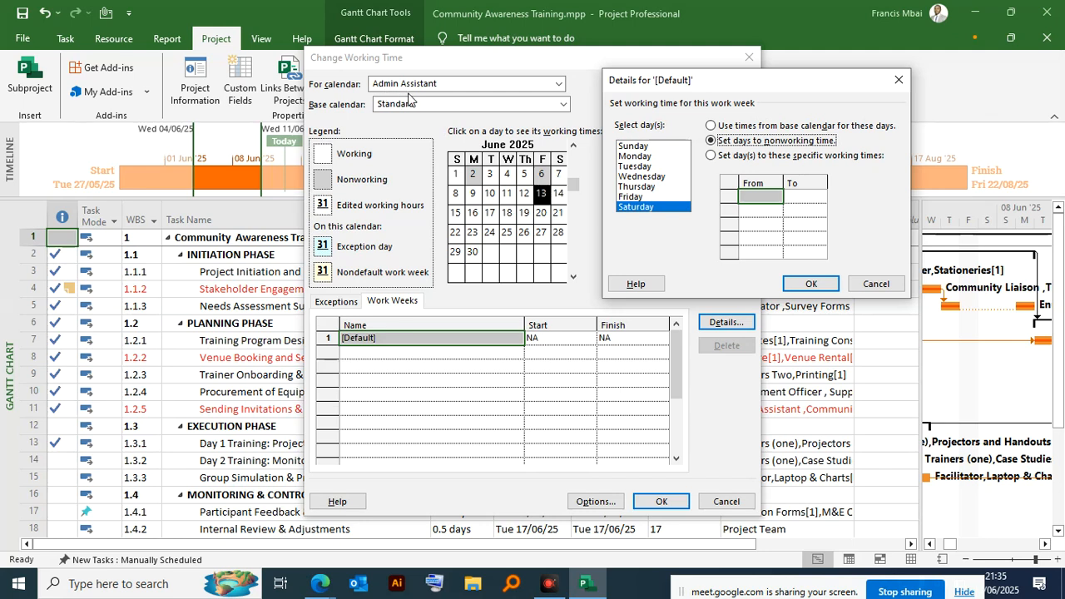
pyautogui.click(807, 285)
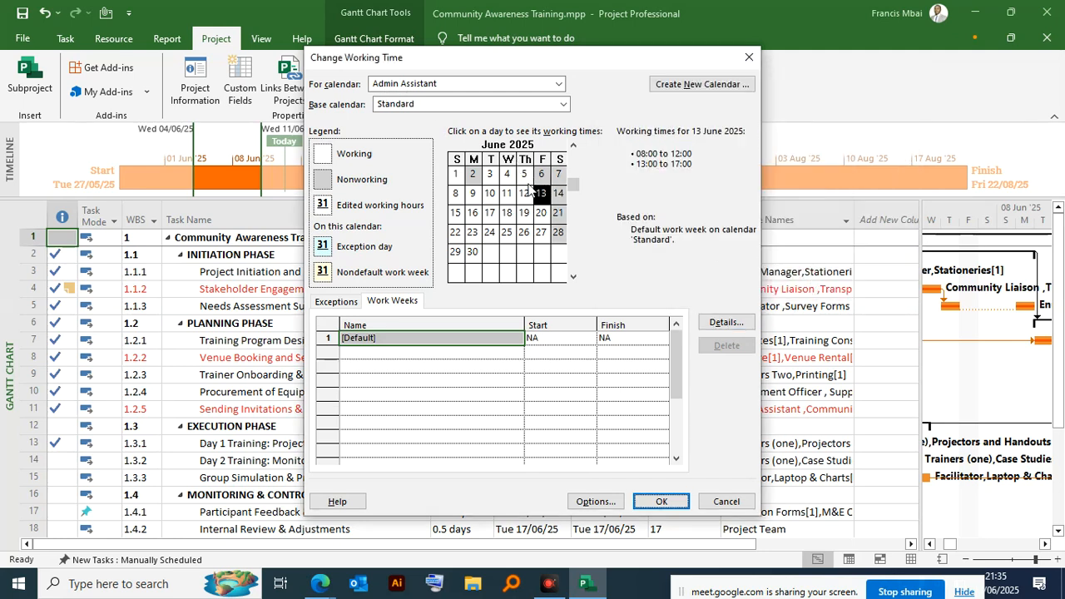
pyautogui.click(659, 500)
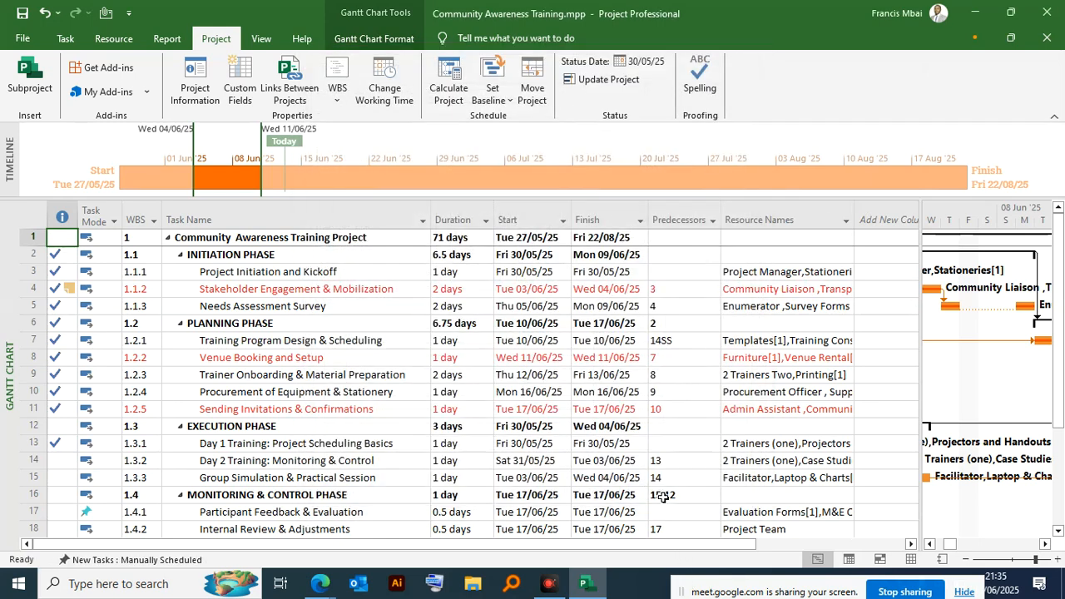
# Reopen the Admin Assistant resource calendar and enter a first exception named "Committed"
pyautogui.click(396, 99)
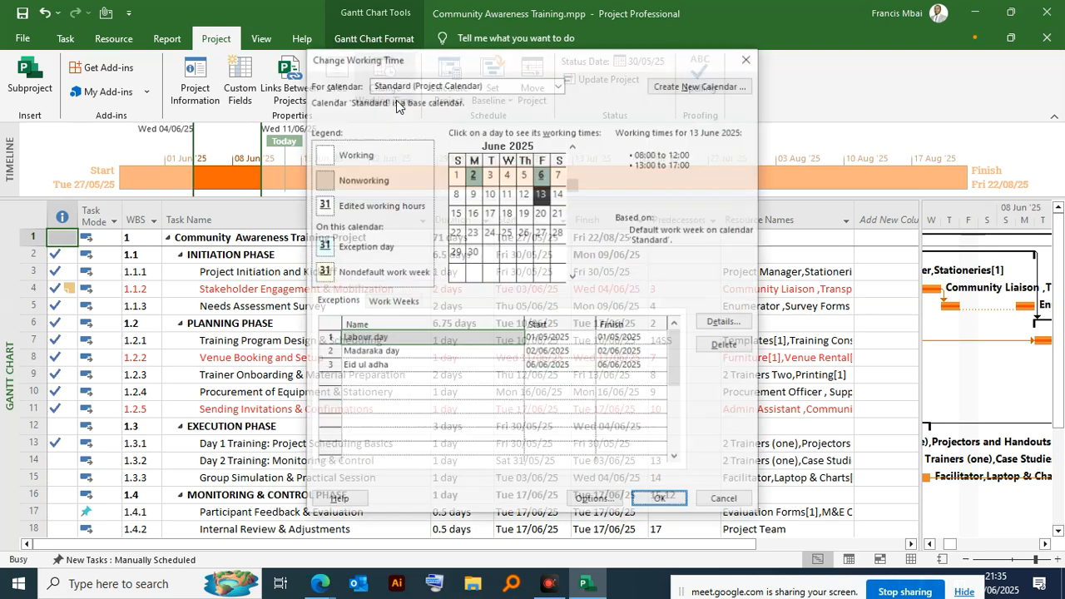
pyautogui.click(469, 84)
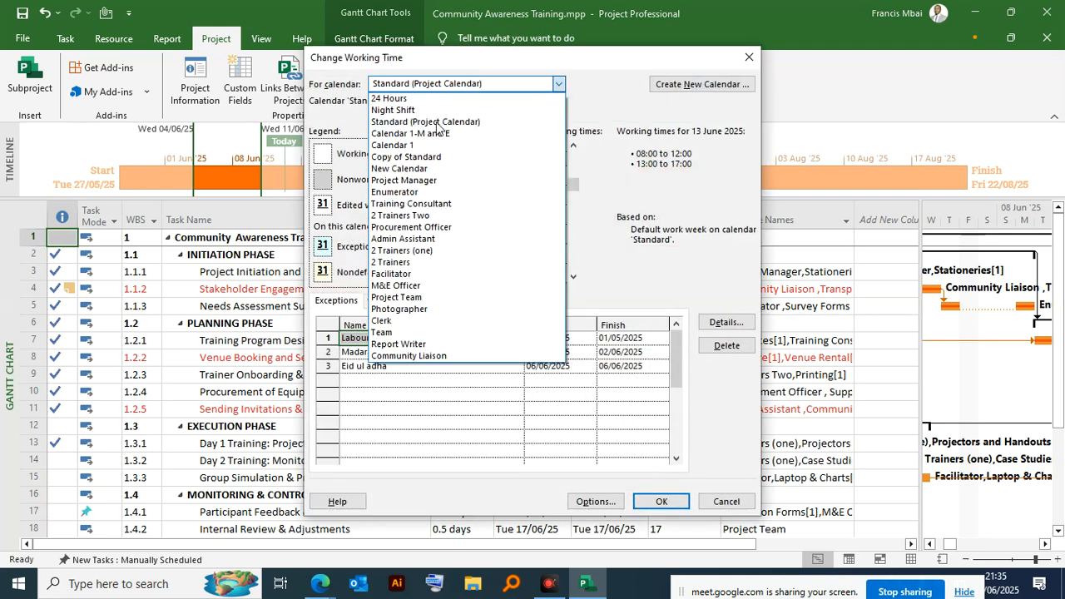
pyautogui.click(410, 241)
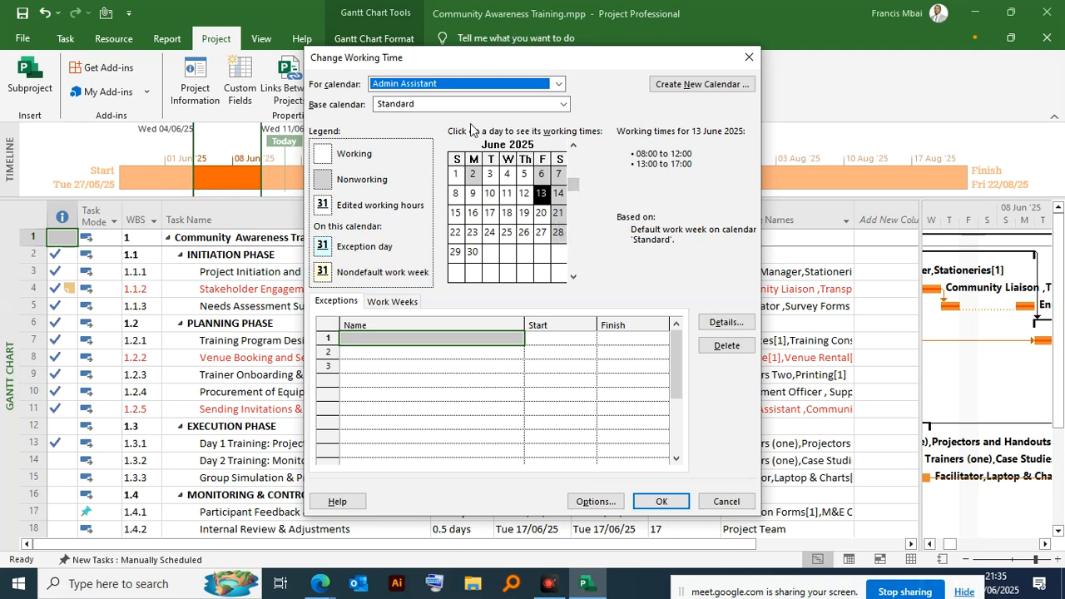
pyautogui.click(338, 304)
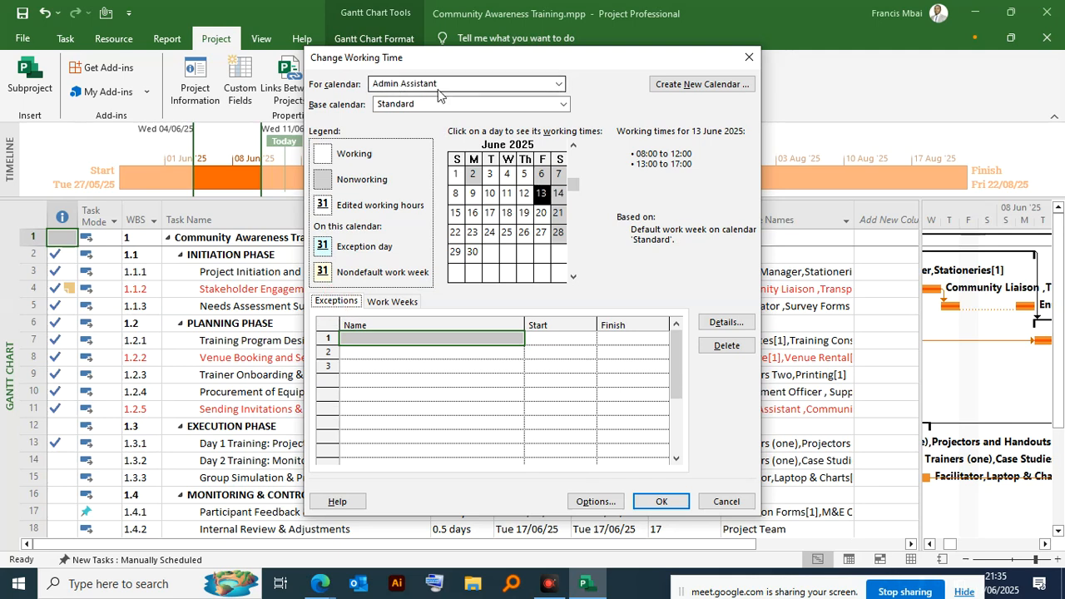
pyautogui.click(497, 340)
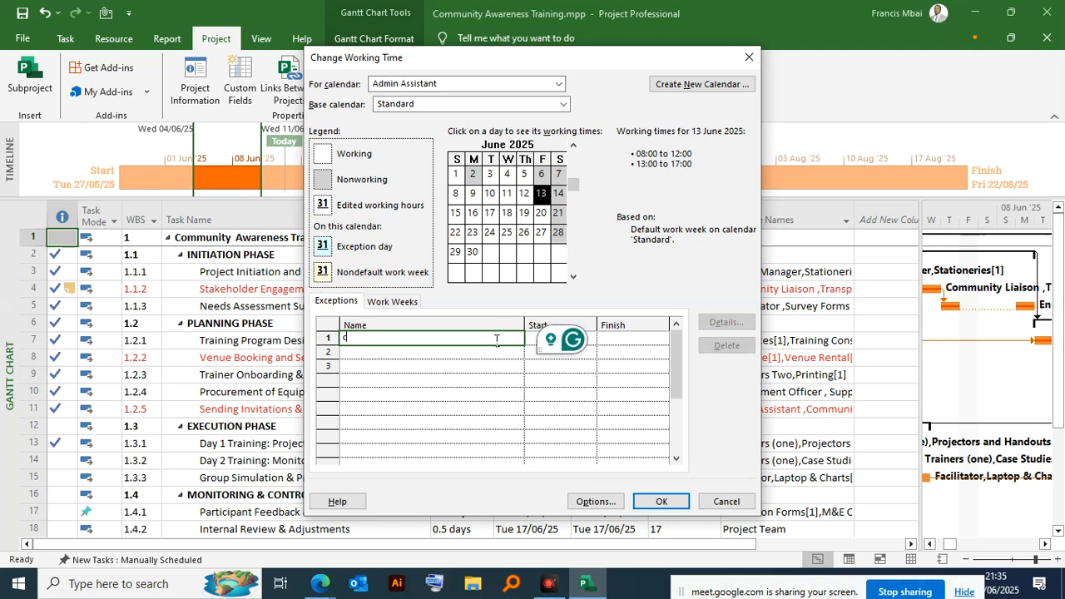
pyautogui.write('Committed')
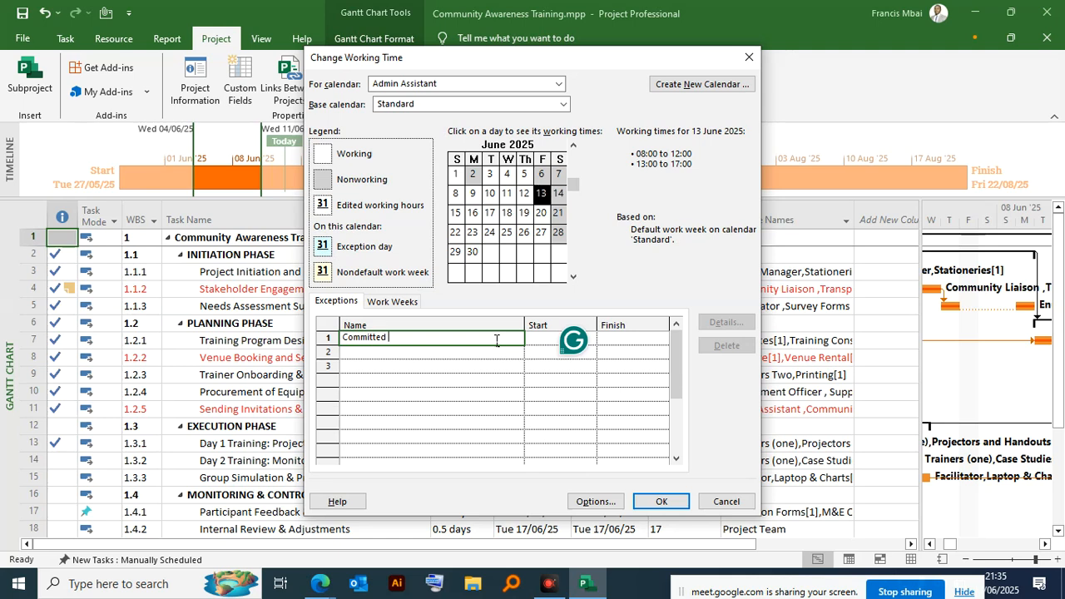
pyautogui.click(623, 336)
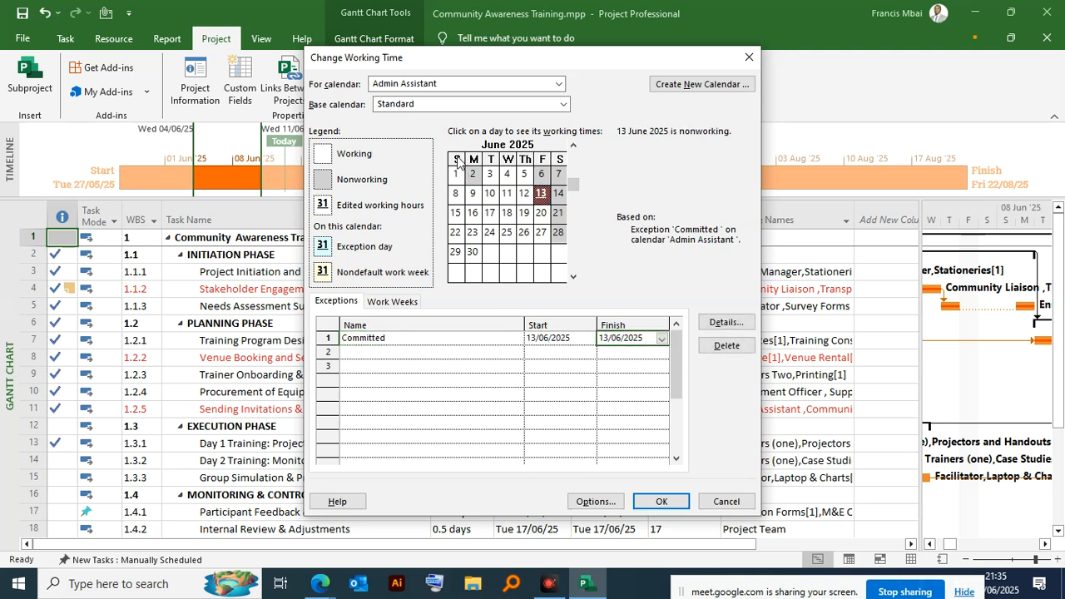
# Set the Admin Assistant's Committed exception to run from 24/06/2025 to 26/06/2025 and save the calendar changes
pyautogui.click(583, 337)
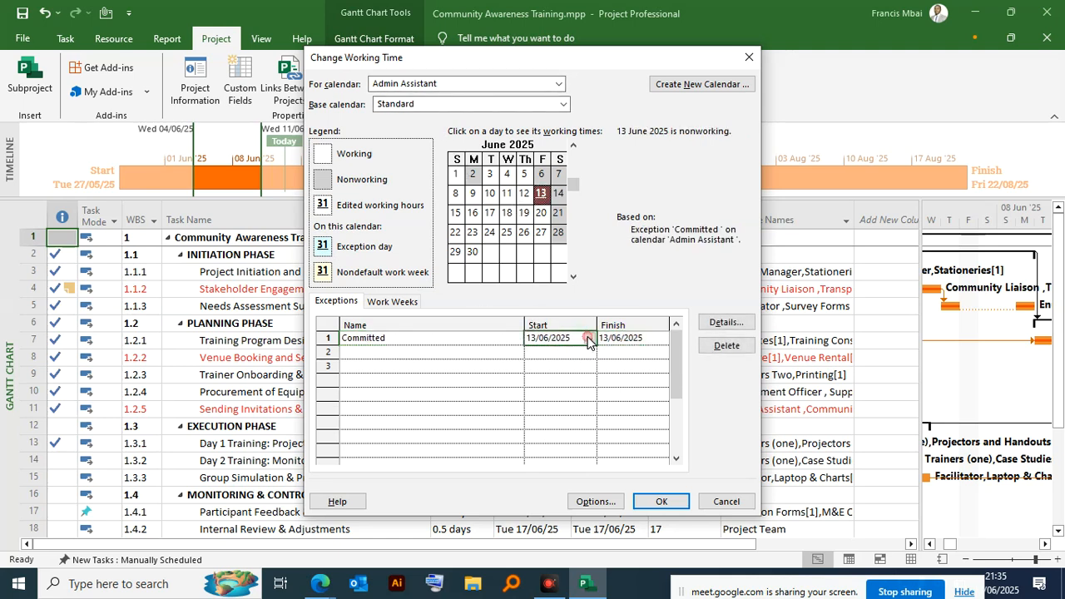
pyautogui.click(589, 338)
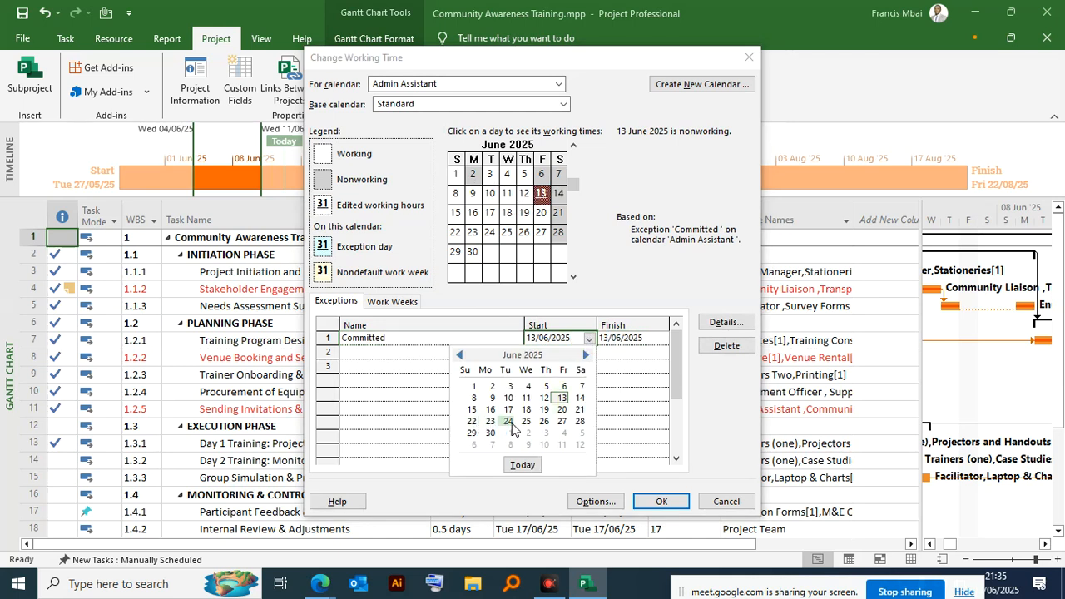
pyautogui.click(507, 421)
pyautogui.click(632, 338)
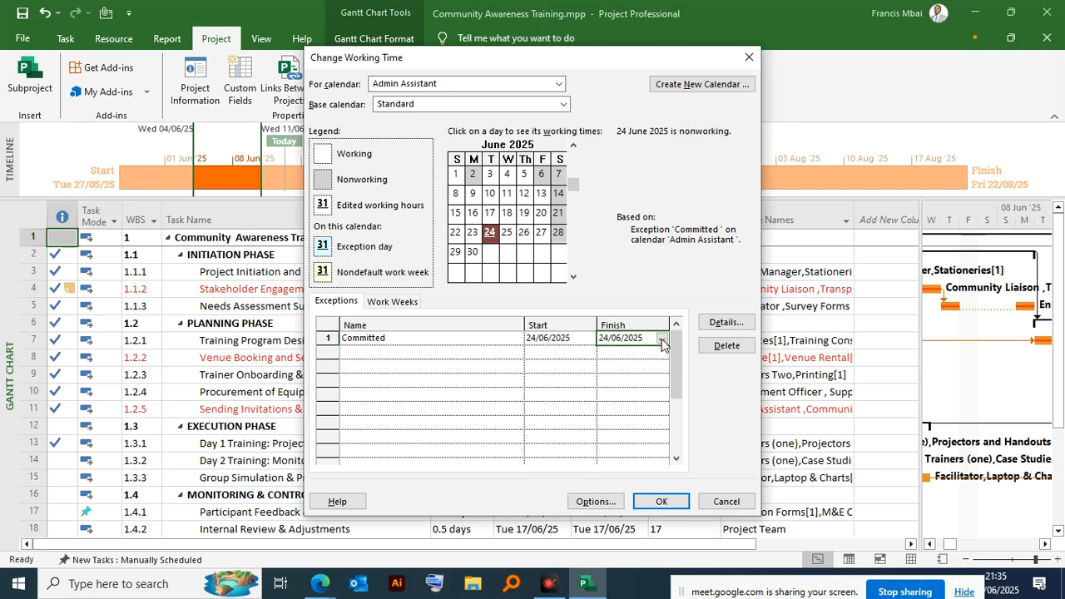
pyautogui.click(662, 339)
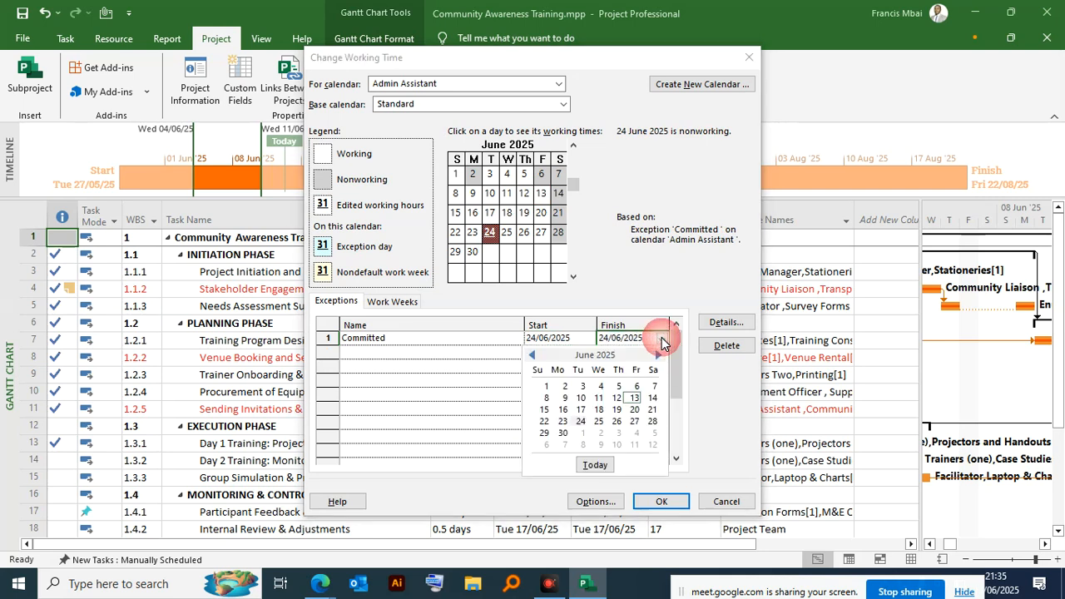
pyautogui.click(617, 421)
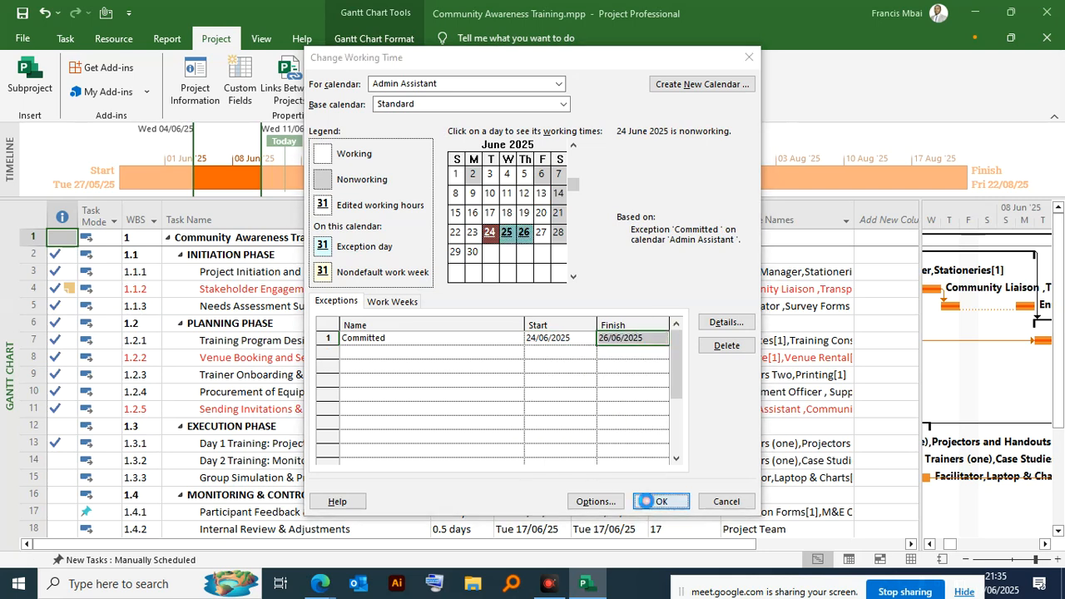
pyautogui.click(651, 501)
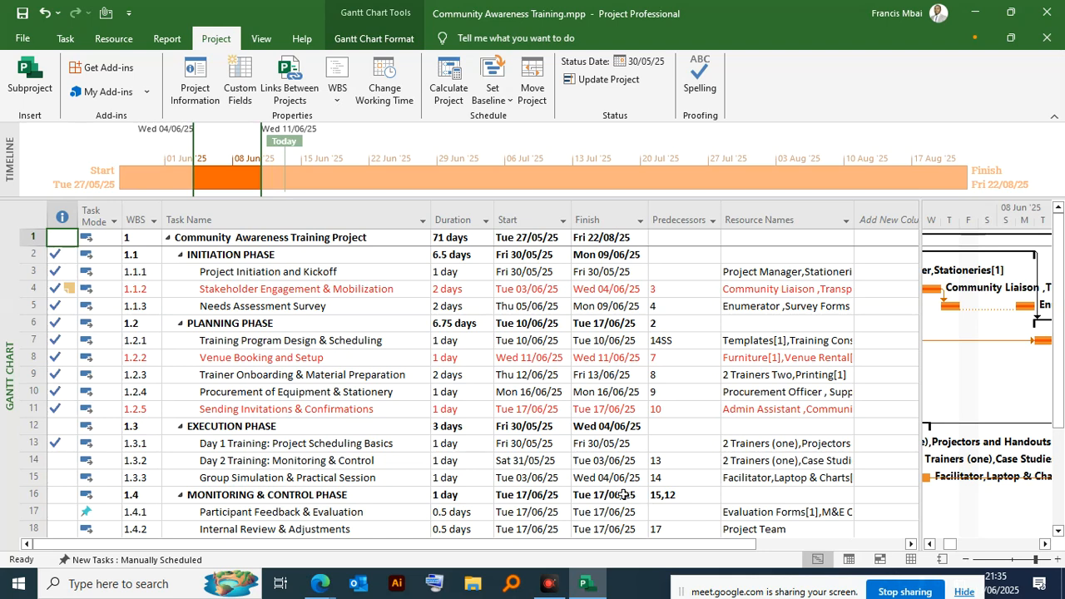
# Set the base calendar of the Admin Assistant resource calendar to New Calendar and save the change
pyautogui.click(395, 97)
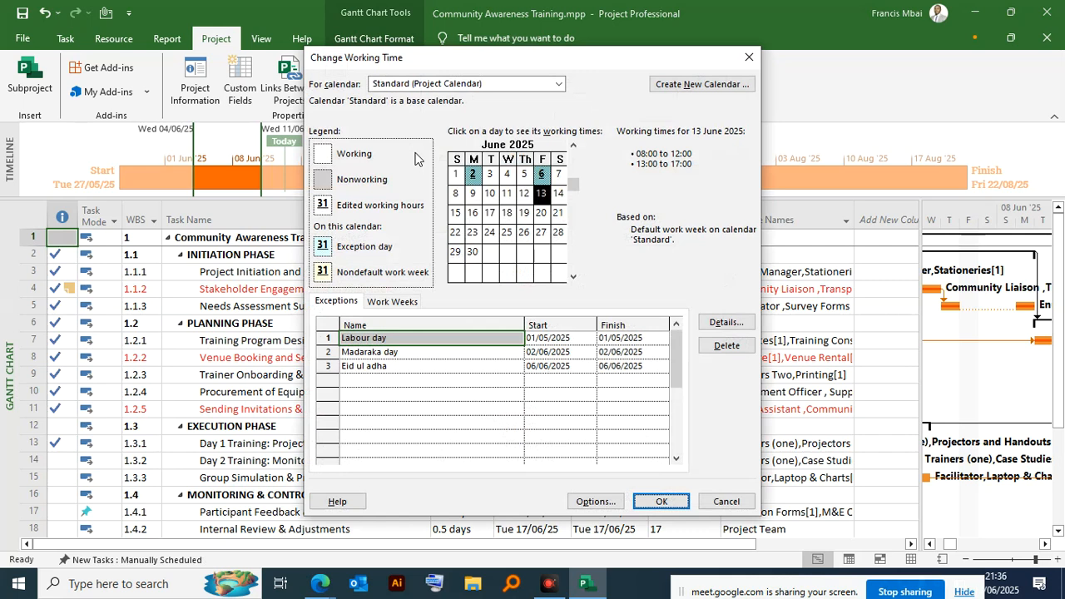
pyautogui.click(452, 83)
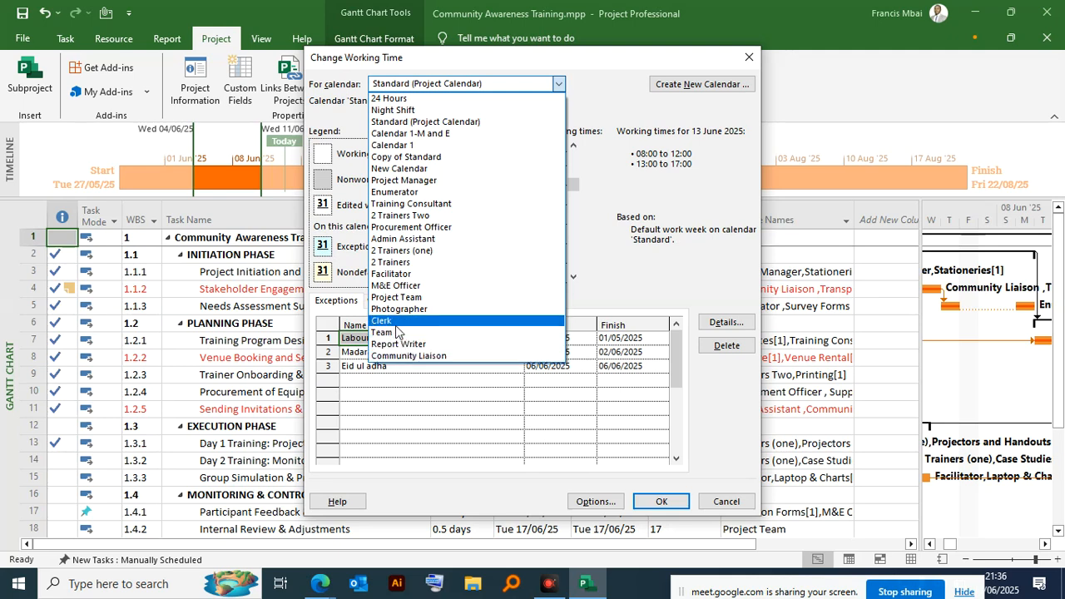
pyautogui.click(396, 323)
pyautogui.click(422, 87)
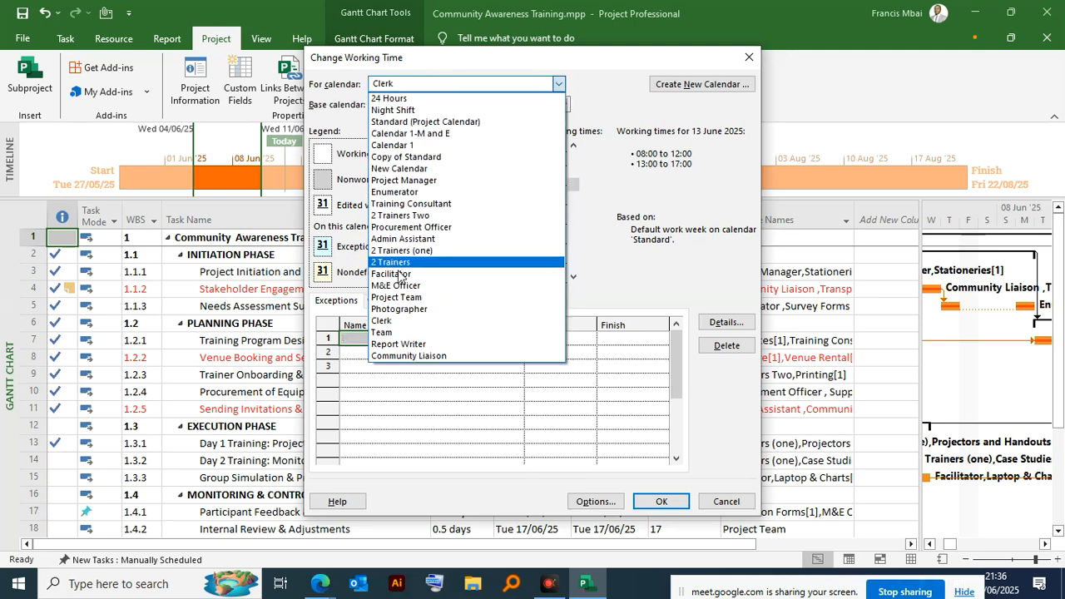
pyautogui.click(400, 238)
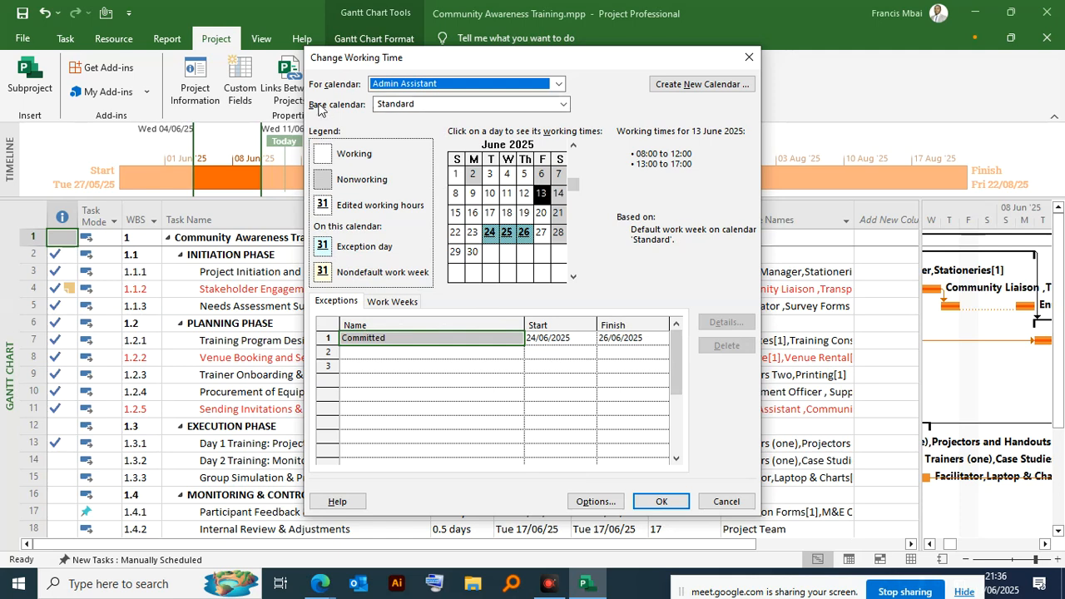
pyautogui.click(553, 106)
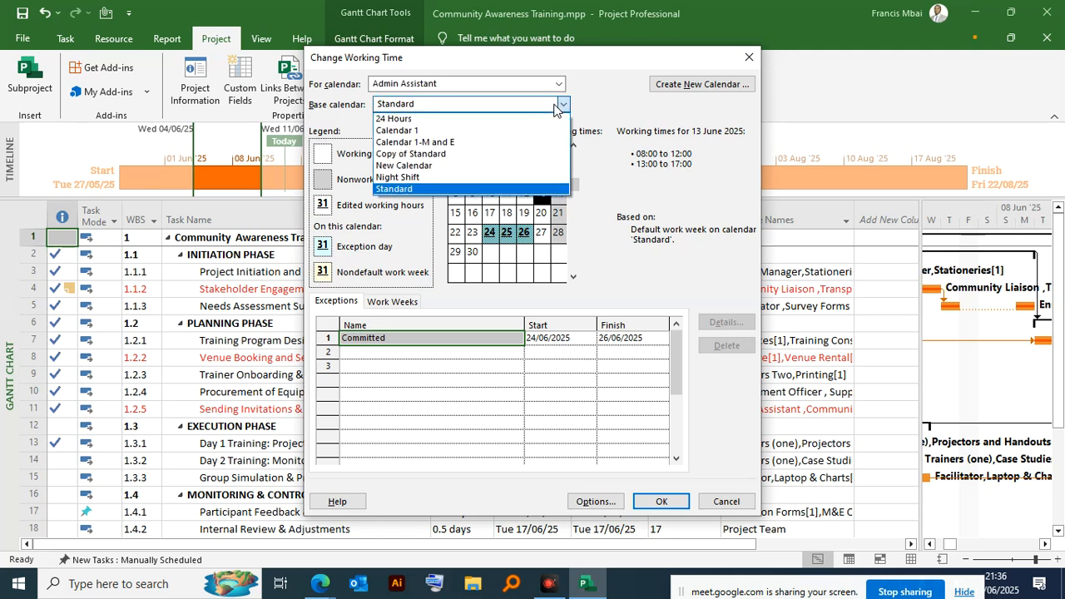
pyautogui.click(421, 165)
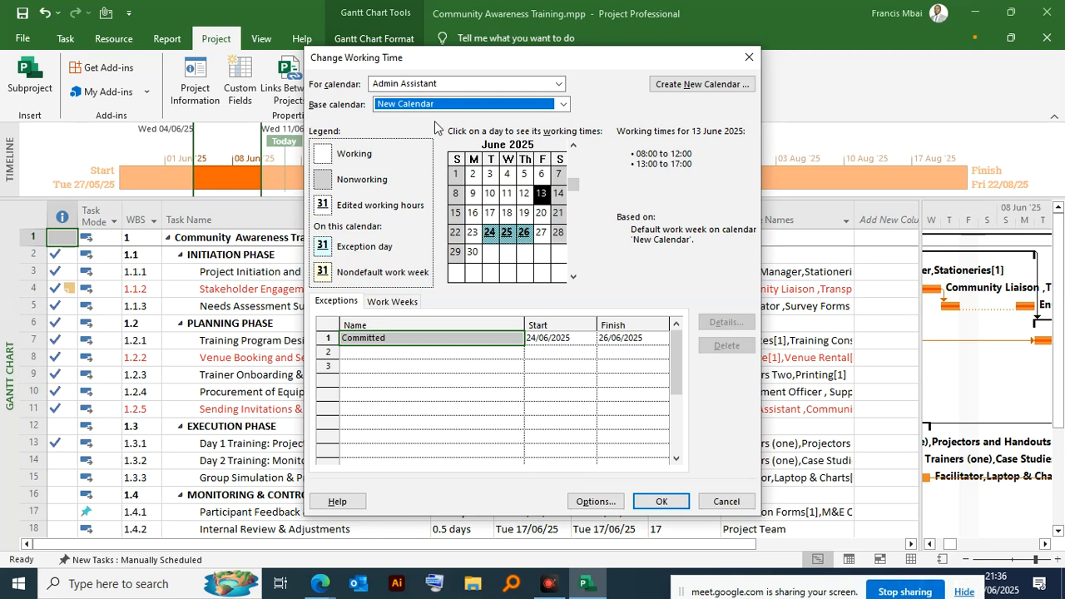
pyautogui.click(497, 85)
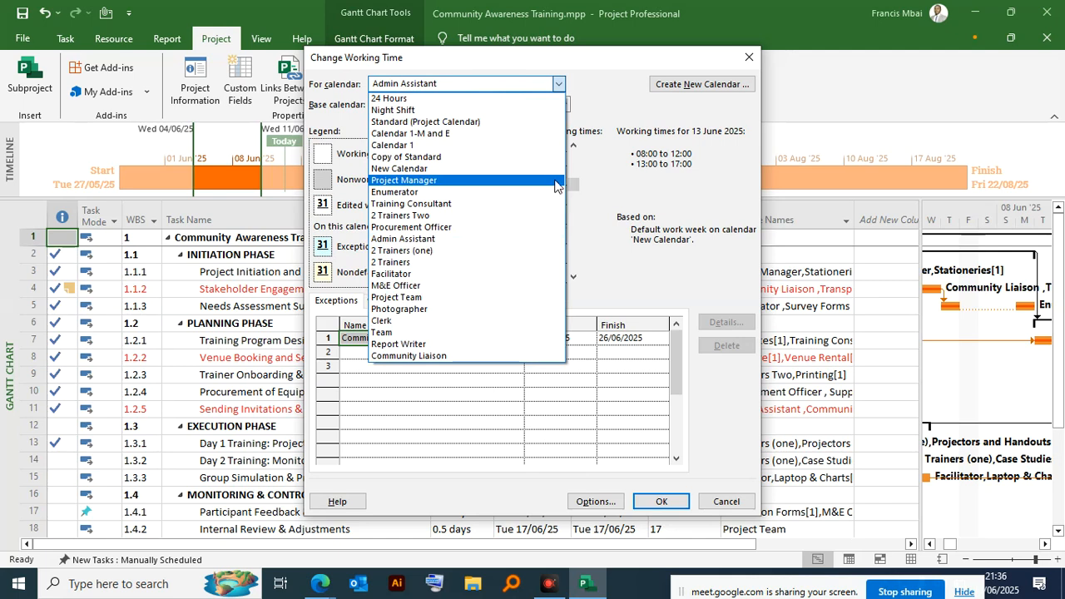
pyautogui.click(620, 179)
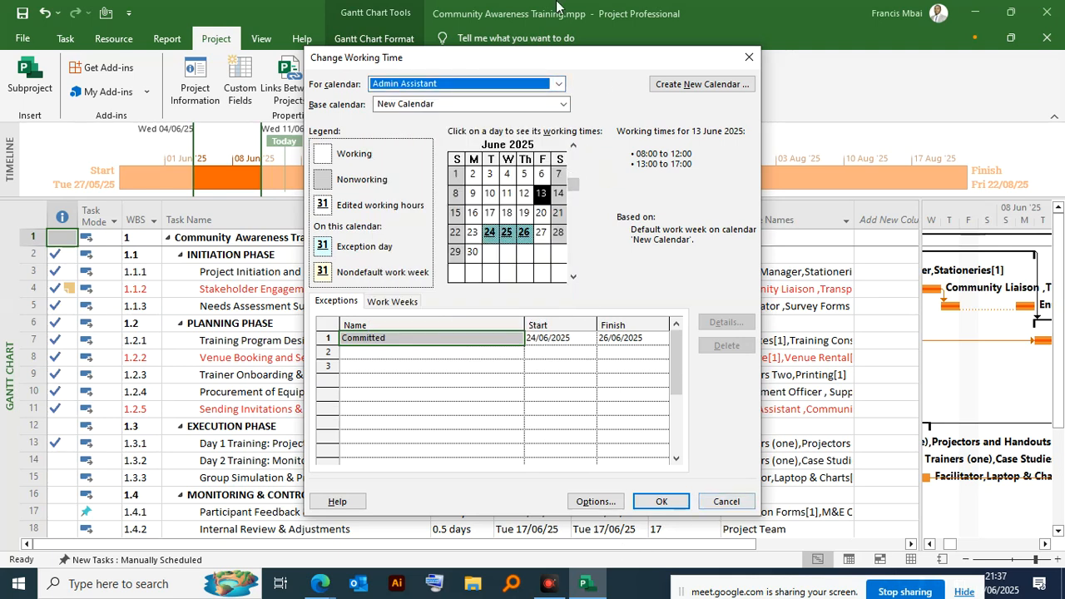
pyautogui.click(557, 87)
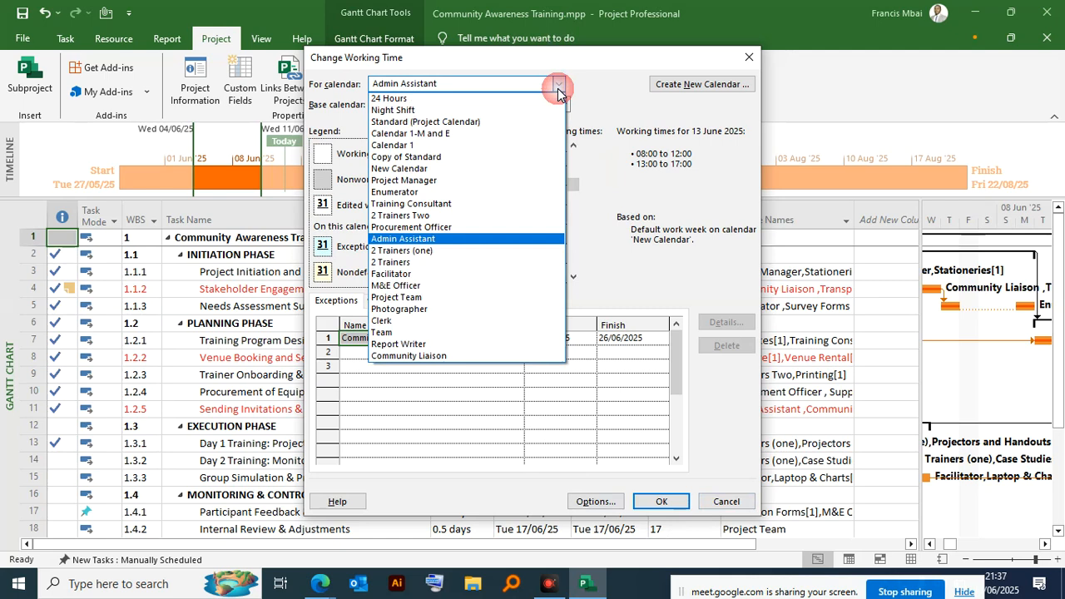
pyautogui.click(595, 104)
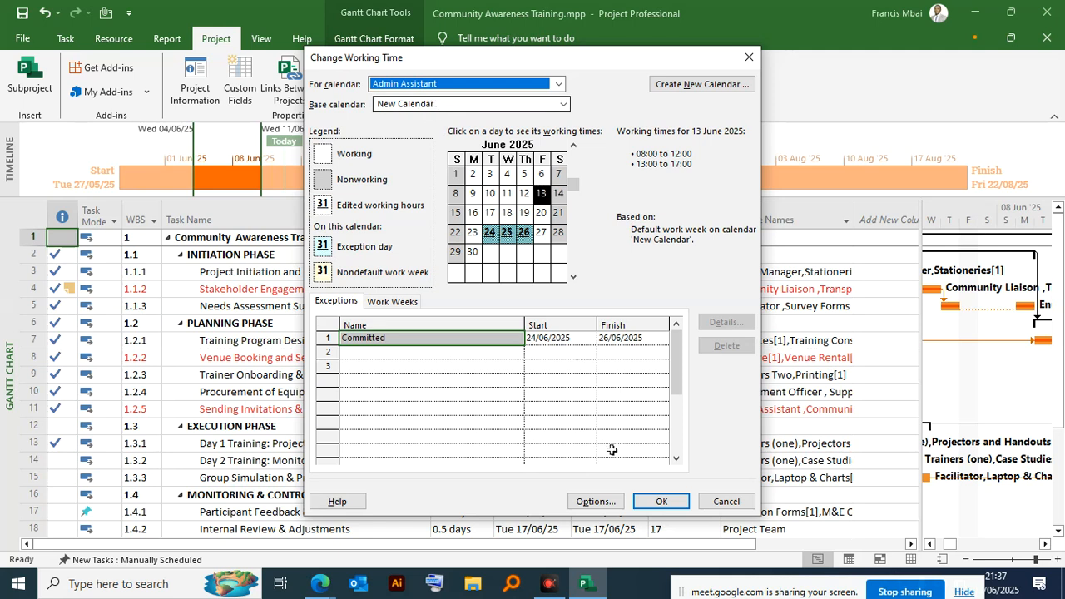
pyautogui.click(658, 506)
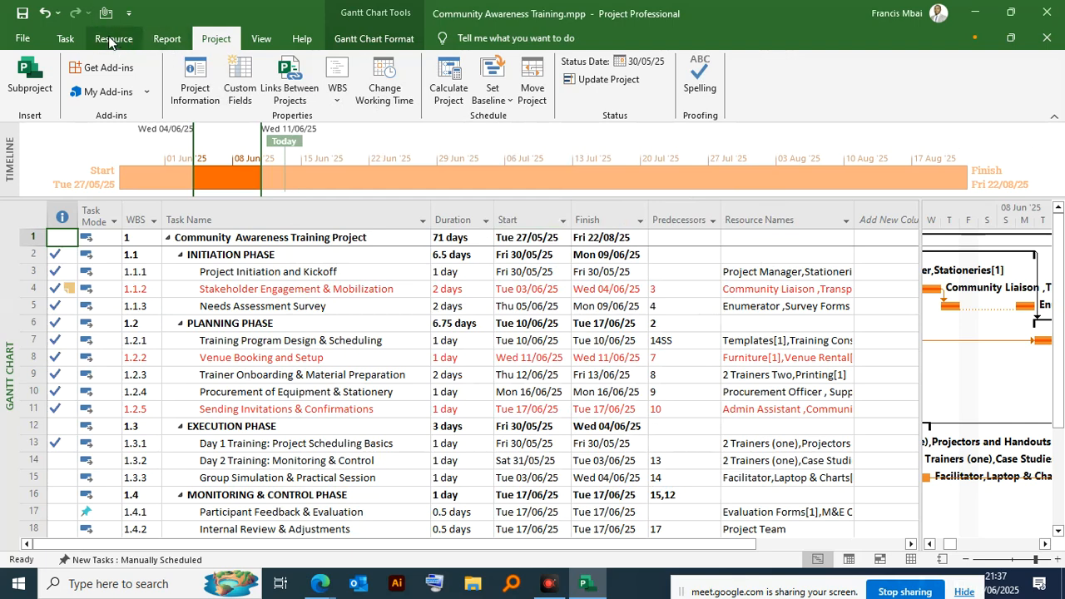
# Apply the scheduling Gantt chart style with purple bars for auto-scheduled tasks and magenta bars for manually scheduled ones
pyautogui.click(352, 42)
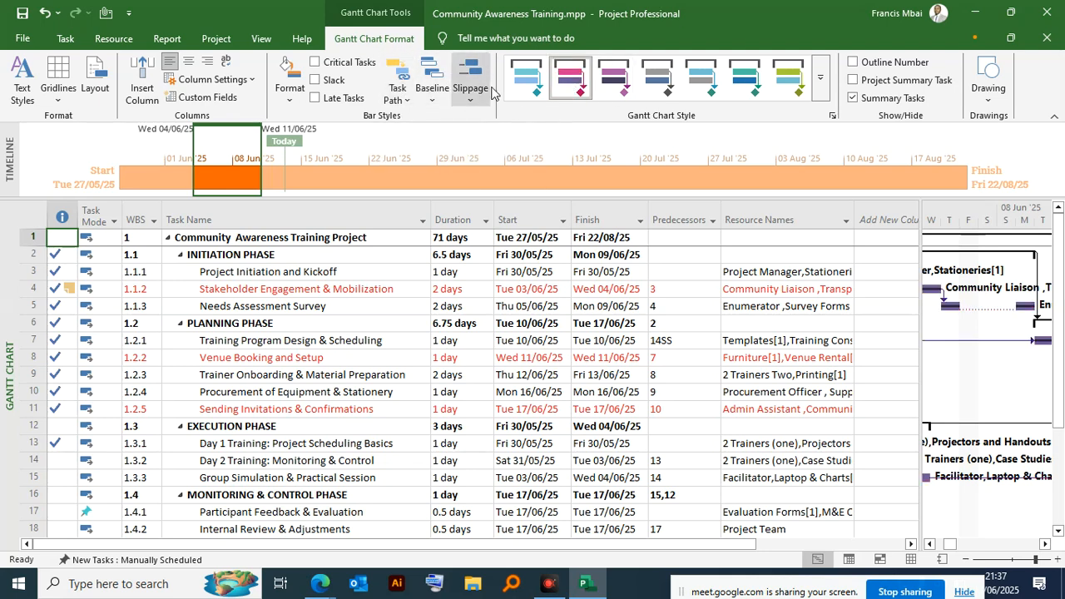
pyautogui.click(820, 91)
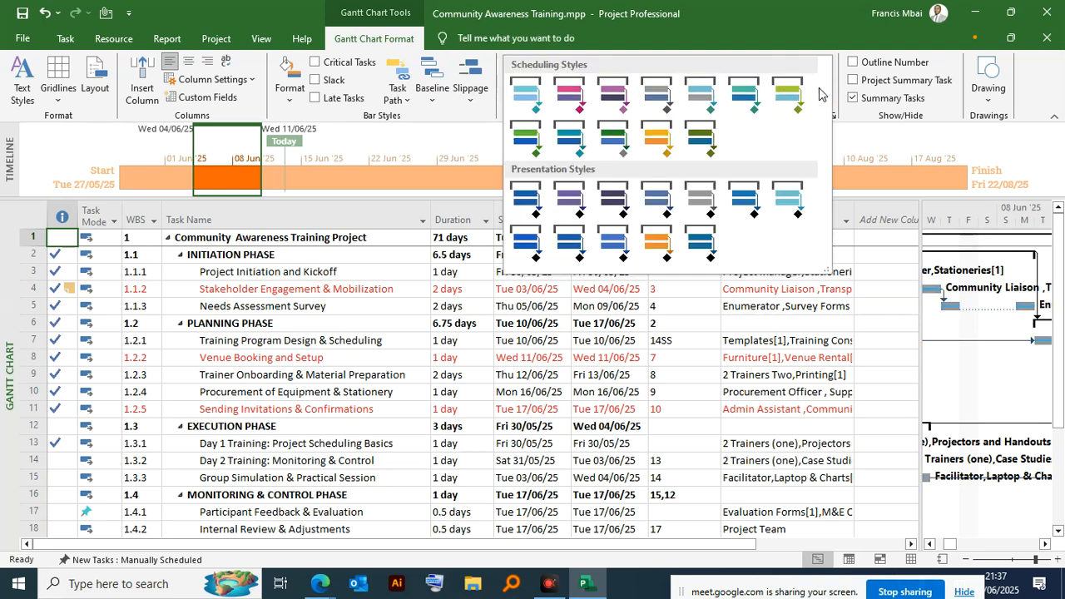
pyautogui.click(616, 94)
pyautogui.click(571, 79)
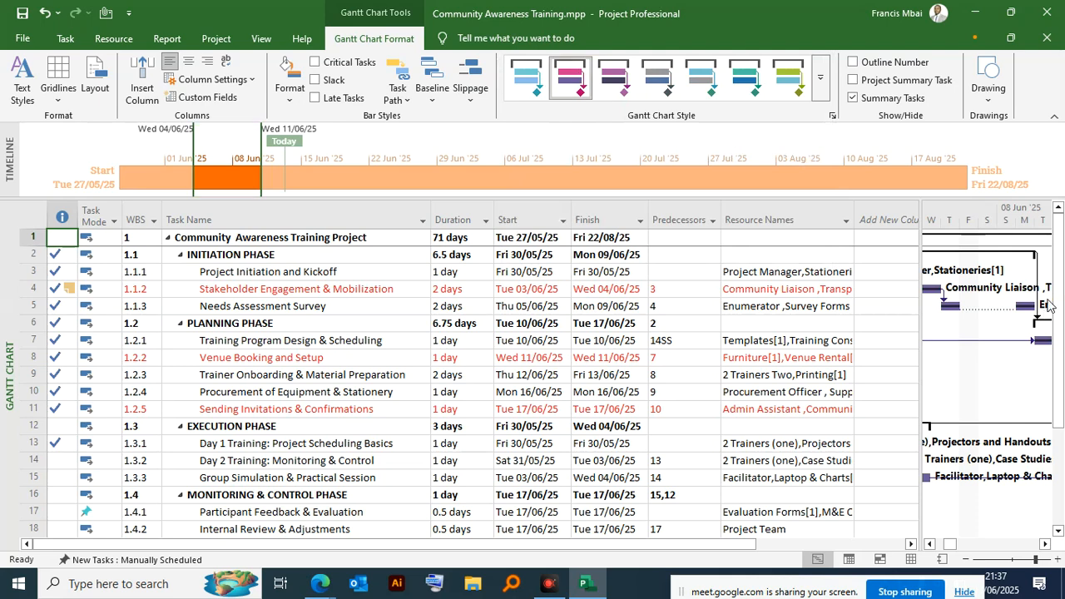
# Widen the Gantt chart area and examine the restyled June 2025 task bars at several timescale zoom levels
pyautogui.moveTo(958, 546); pyautogui.dragTo(971, 543)
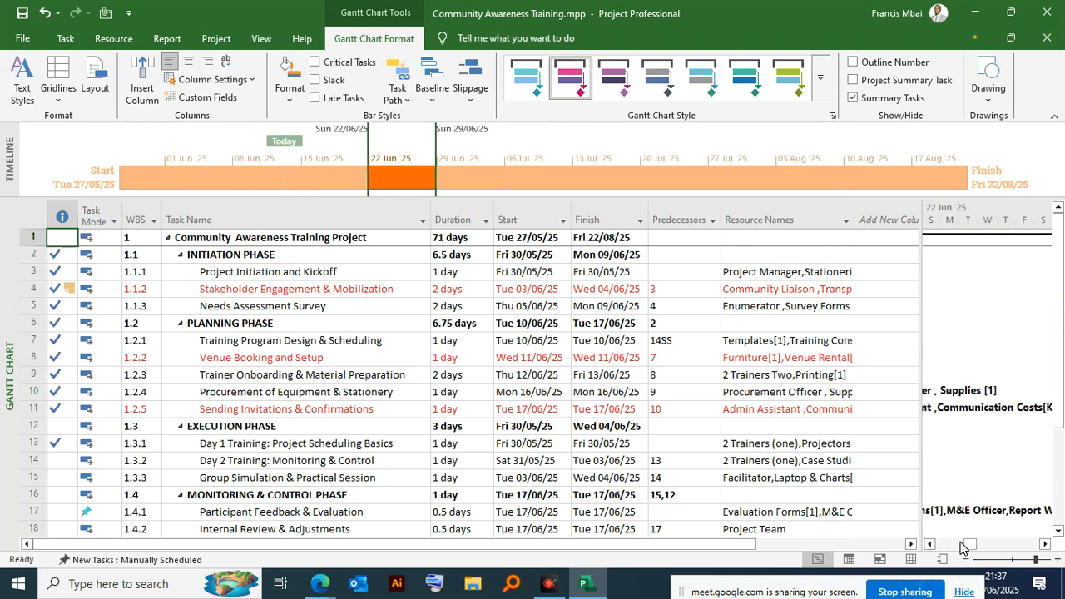
pyautogui.moveTo(920, 241); pyautogui.dragTo(569, 300)
pyautogui.moveTo(703, 546); pyautogui.dragTo(630, 561)
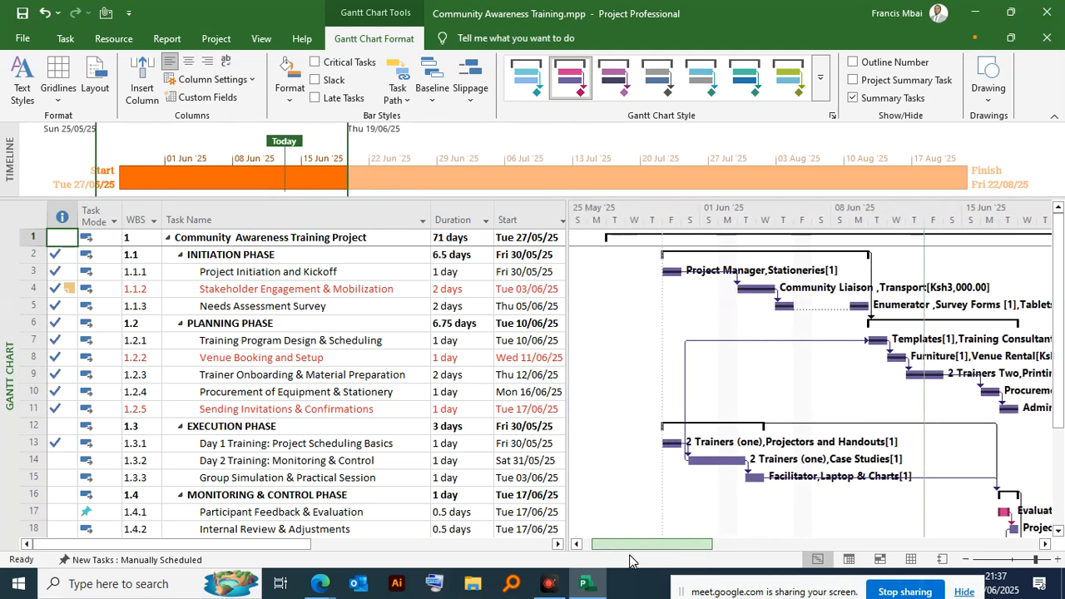
pyautogui.click(1024, 561)
pyautogui.moveTo(1022, 560); pyautogui.dragTo(1040, 560)
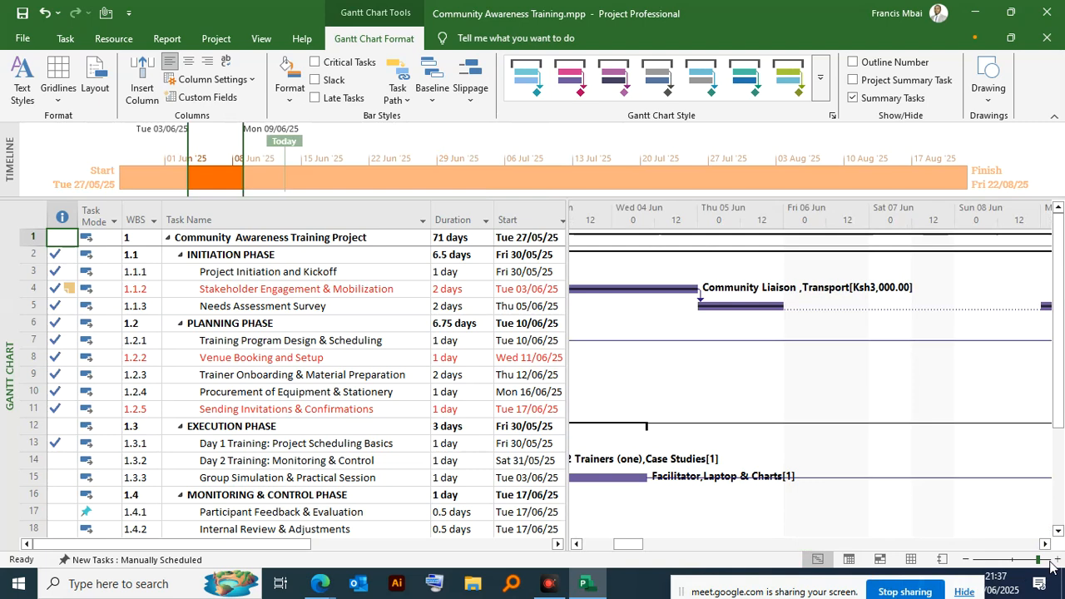
pyautogui.click(1059, 563)
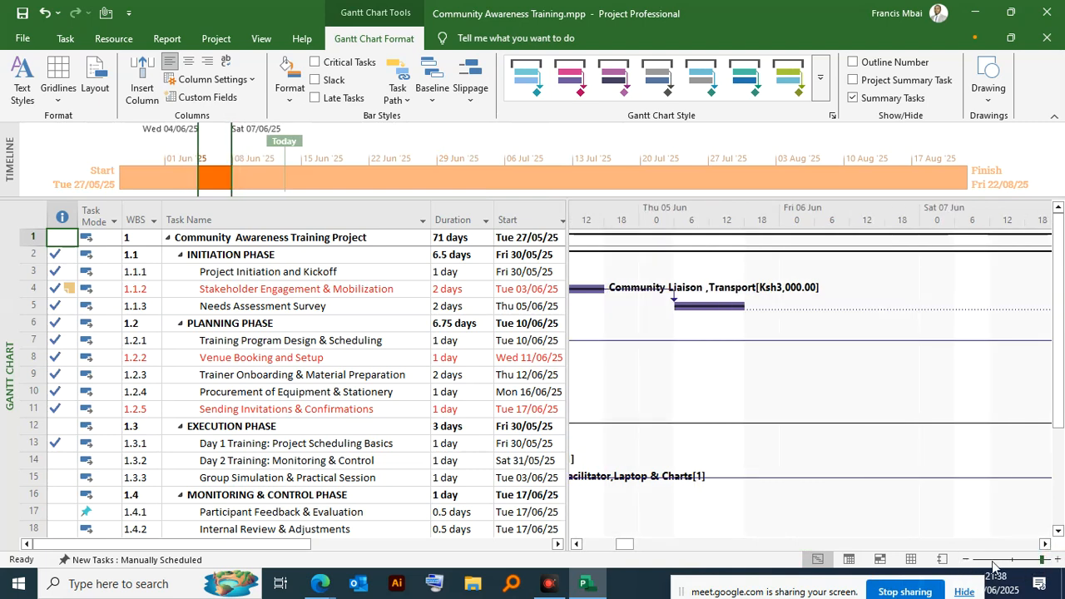
pyautogui.moveTo(624, 545); pyautogui.dragTo(613, 548)
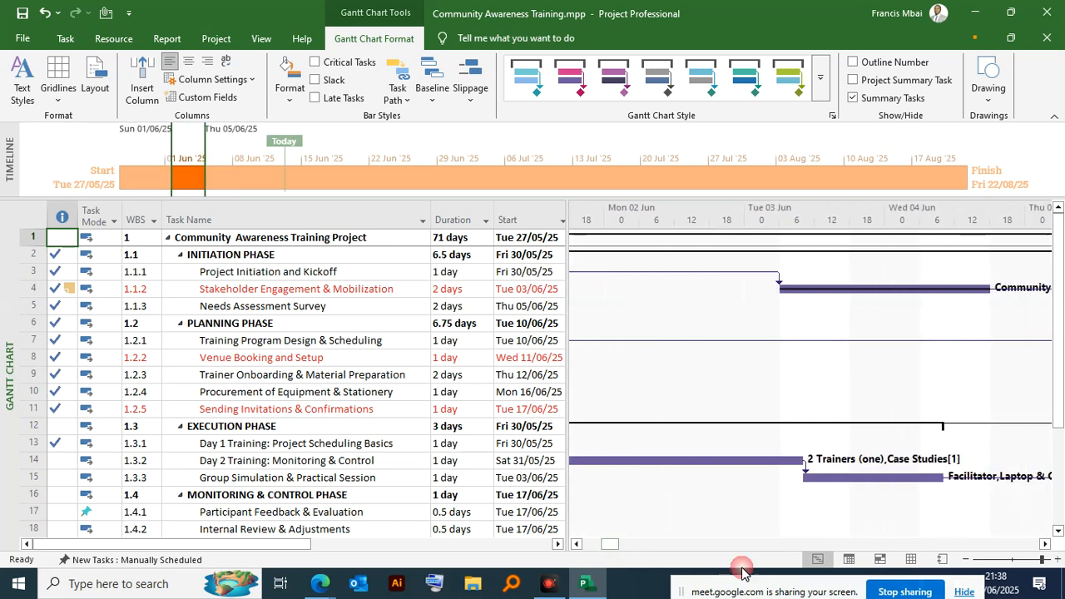
pyautogui.click(1023, 561)
pyautogui.click(1029, 561)
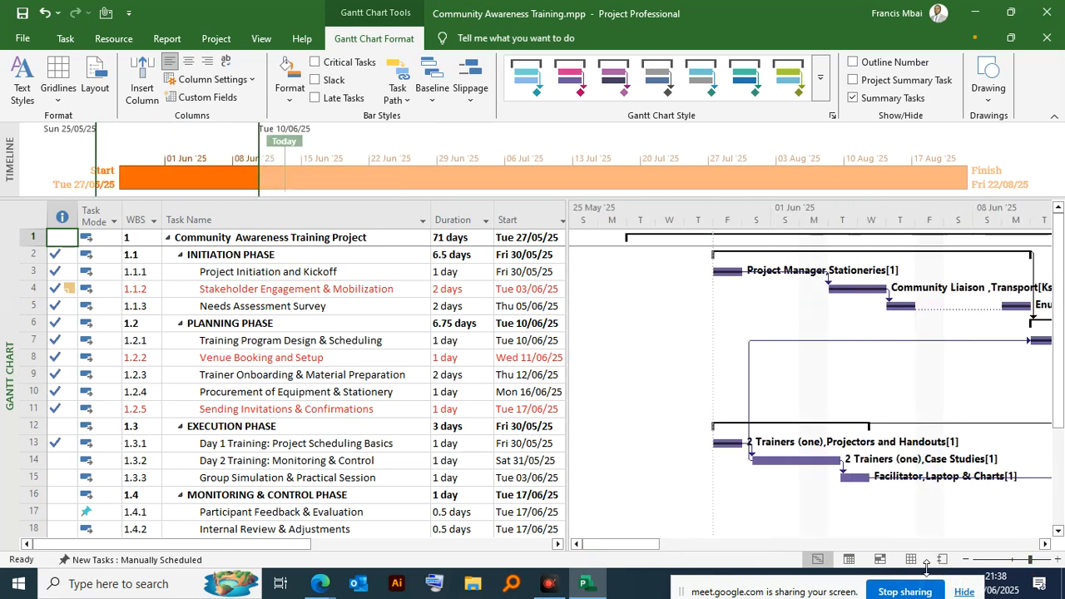
pyautogui.moveTo(616, 547); pyautogui.dragTo(686, 533)
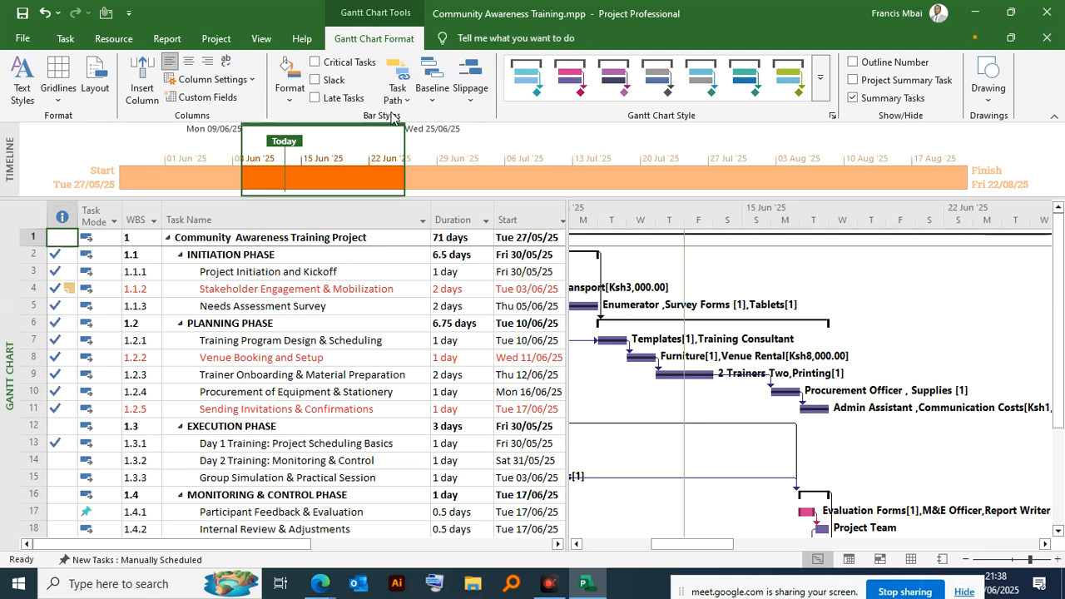
# Hide the summary tasks, review the remaining task list, and display the summary tasks again
pyautogui.click(853, 99)
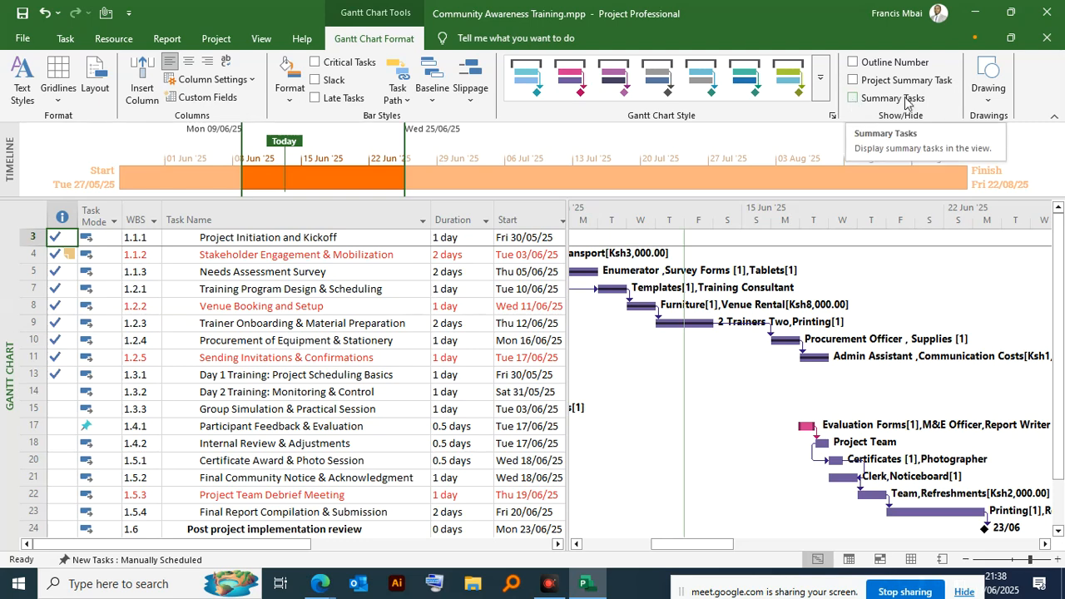
pyautogui.click(855, 102)
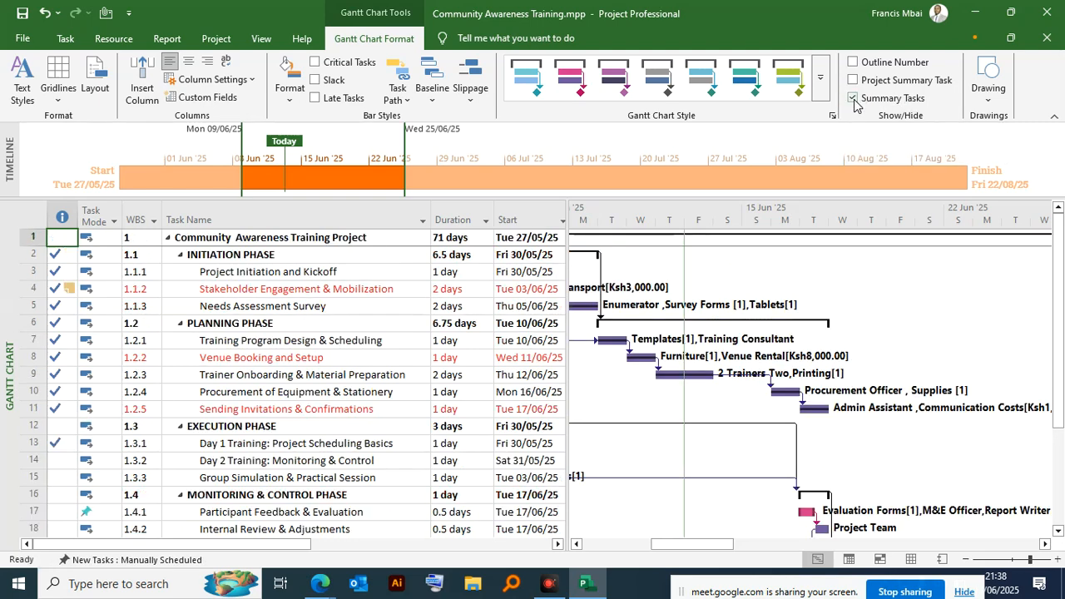
pyautogui.click(855, 102)
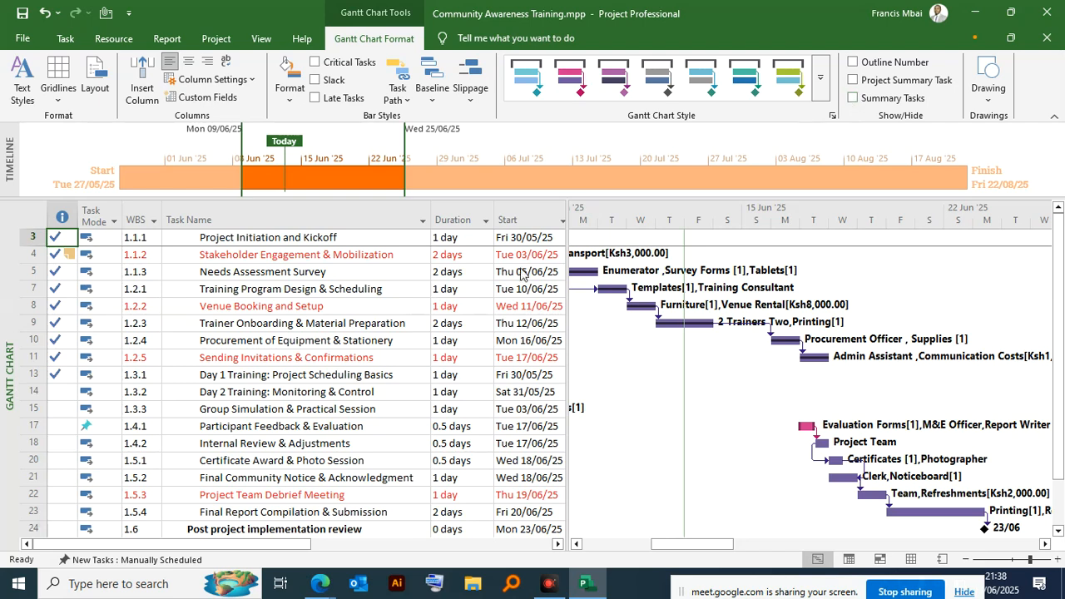
pyautogui.scroll(-2, 266, 408)
pyautogui.scroll(2, 266, 408)
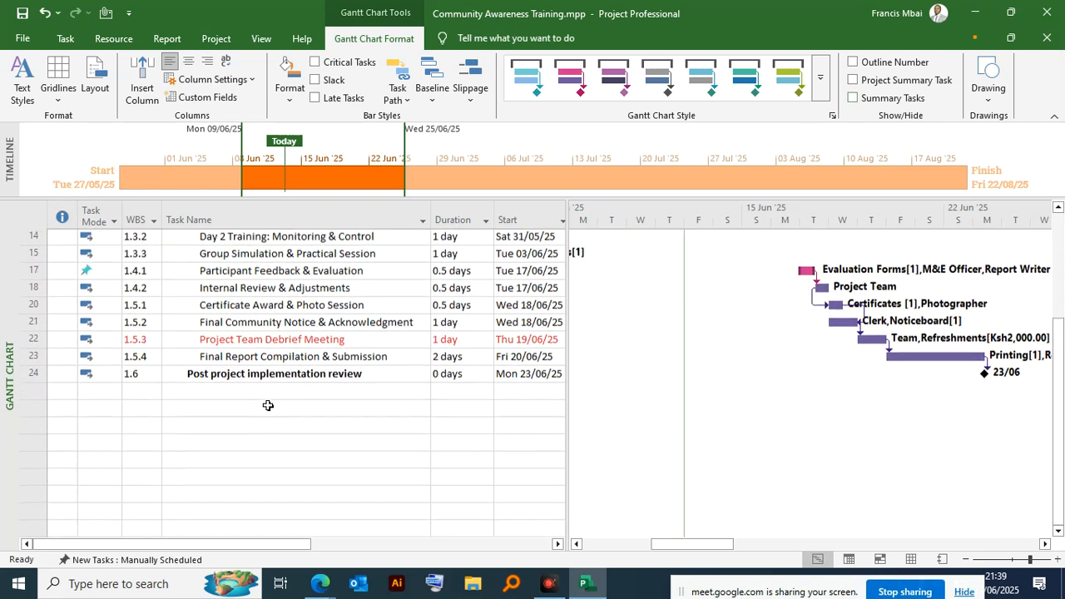
pyautogui.click(851, 99)
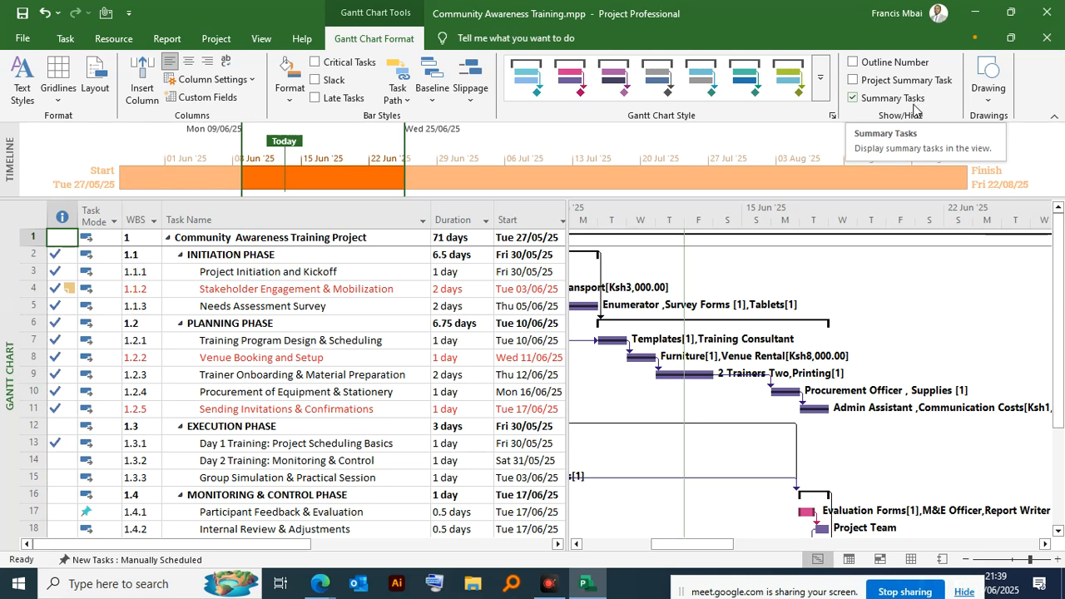
pyautogui.click(852, 99)
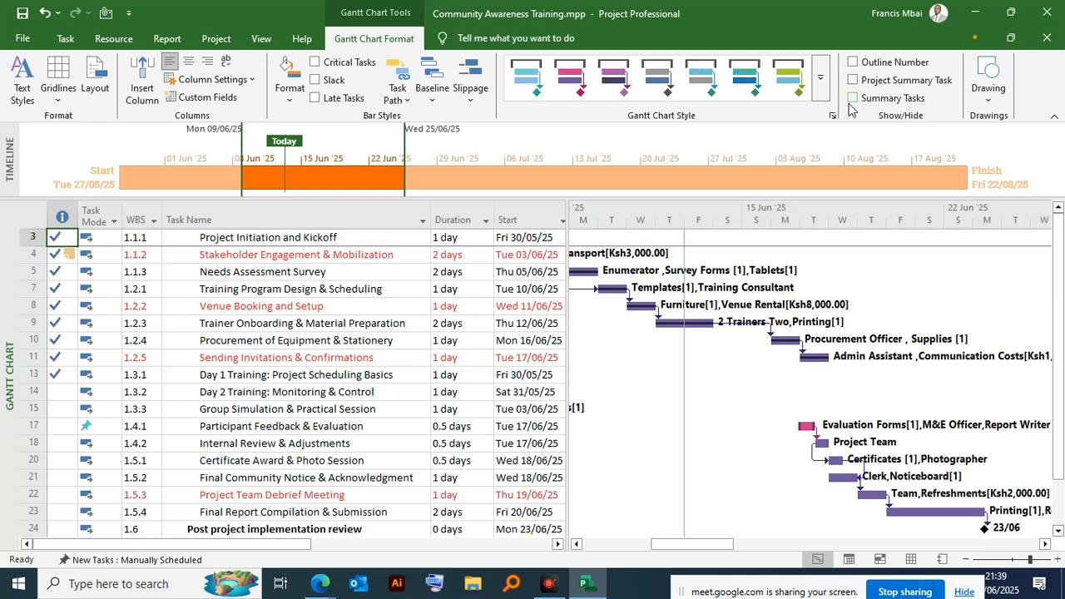
pyautogui.click(853, 97)
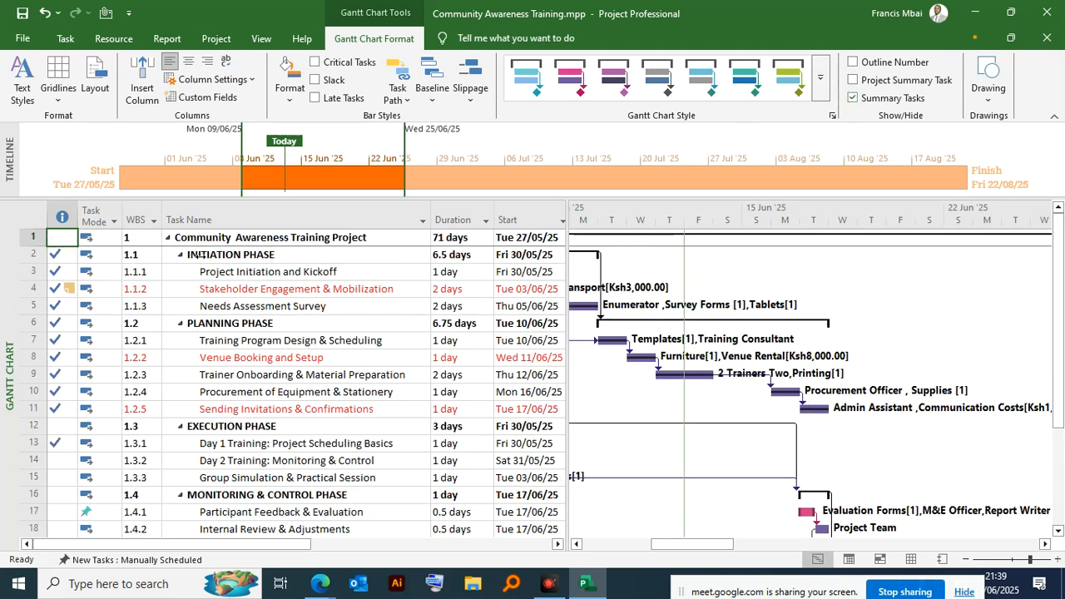
# Select the names of the five Planning Phase subtasks, from Training Program Design & Scheduling to Sending Invitations & Confirmations
pyautogui.scroll(-1, 307, 404)
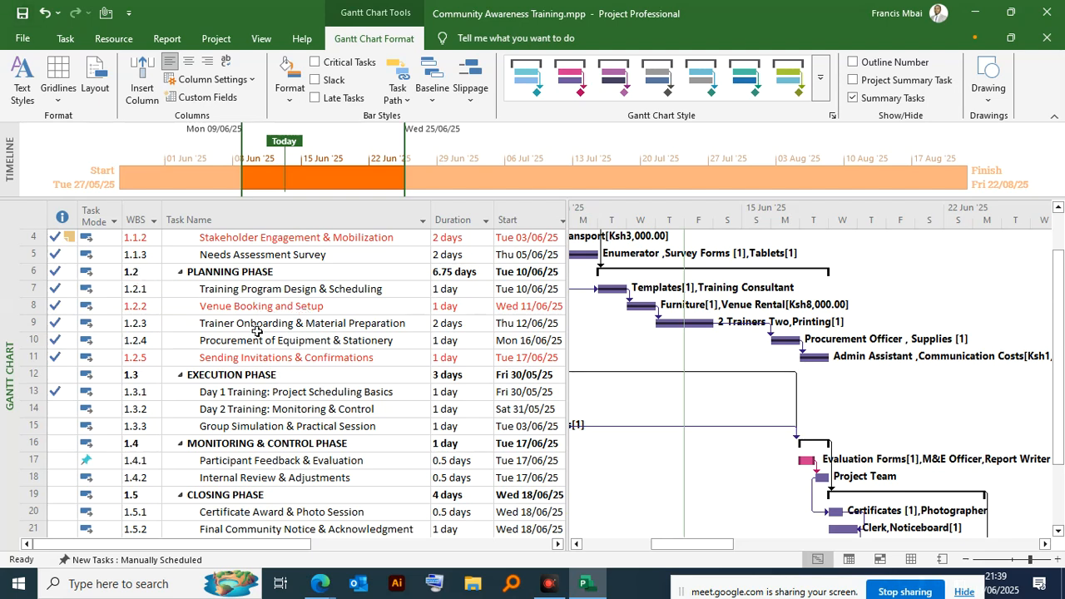
pyautogui.moveTo(280, 292); pyautogui.dragTo(290, 361)
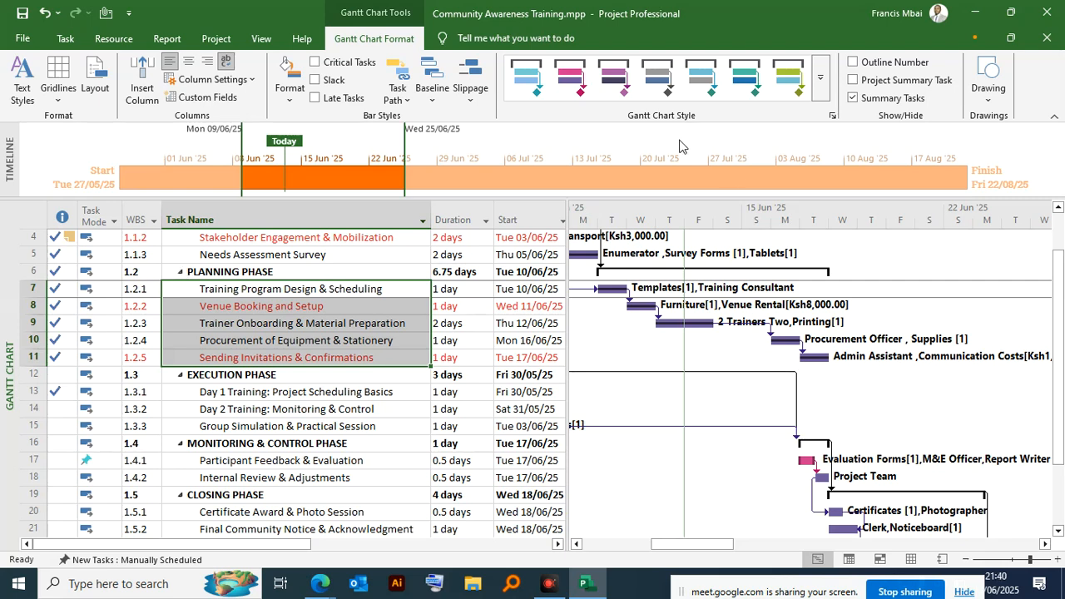
pyautogui.scroll(2, 662, 303)
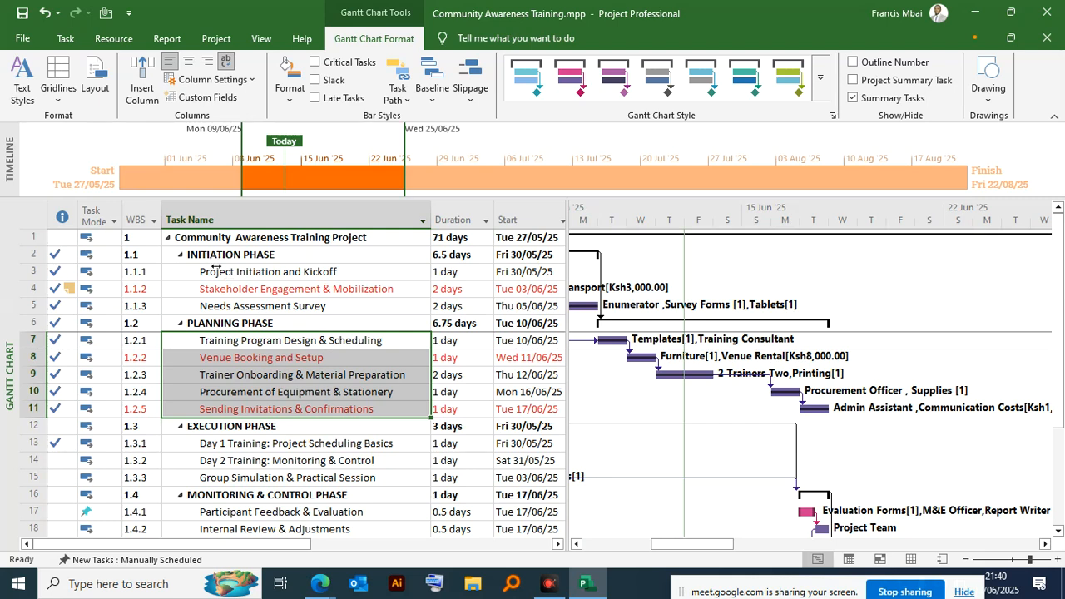
# Display the project summary task above the task list and hide it again
pyautogui.click(856, 83)
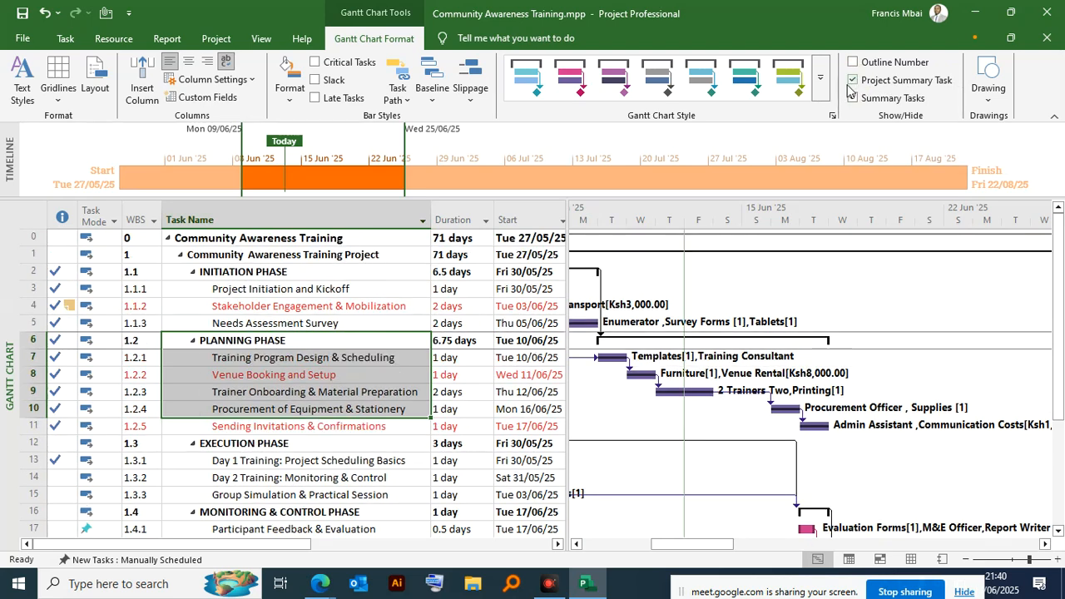
pyautogui.click(854, 82)
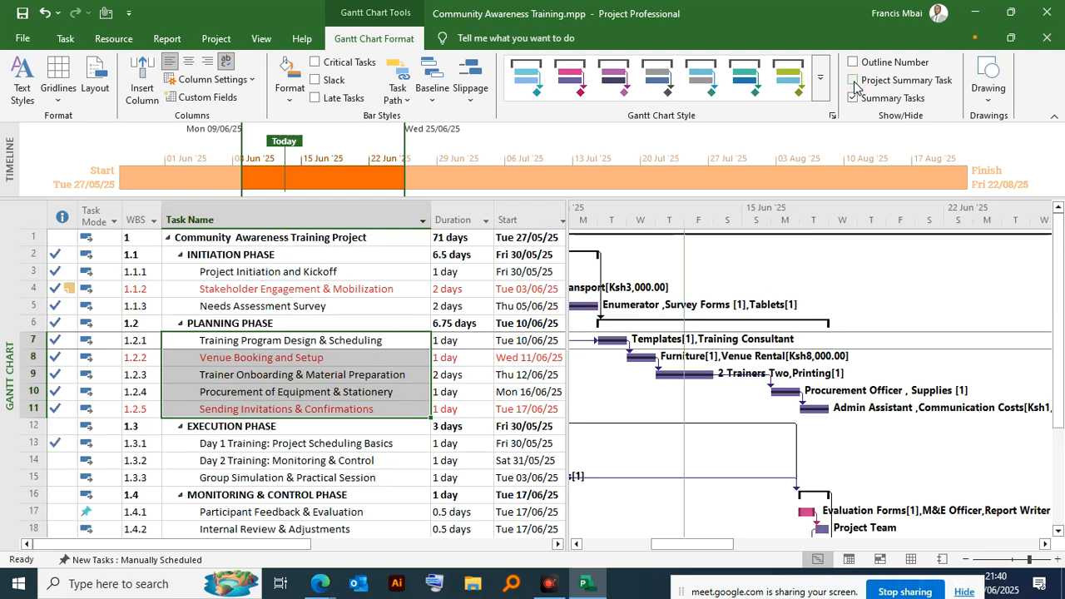
pyautogui.click(854, 83)
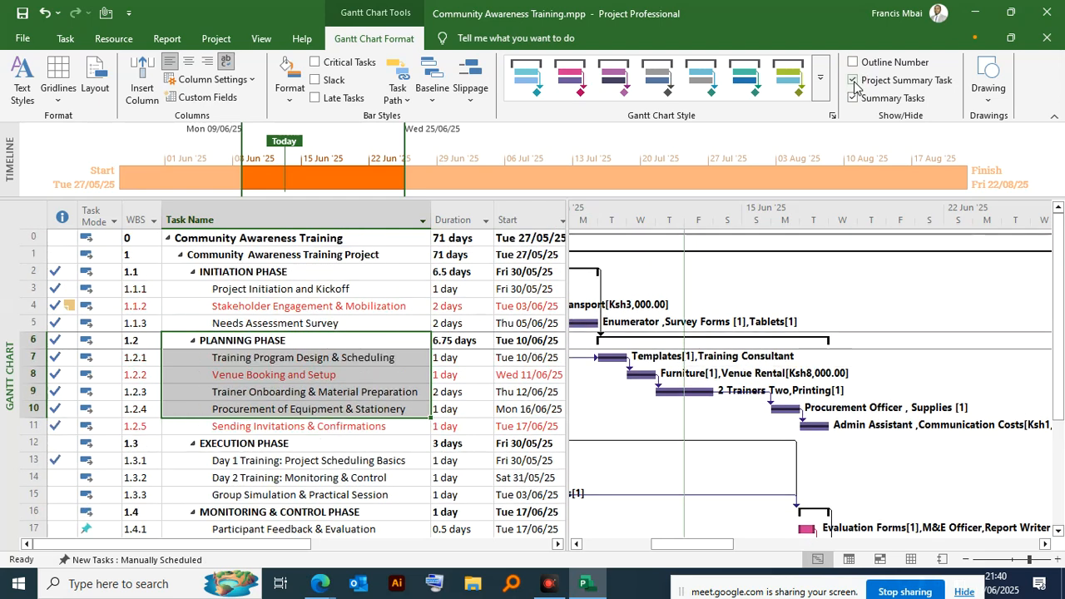
pyautogui.click(854, 83)
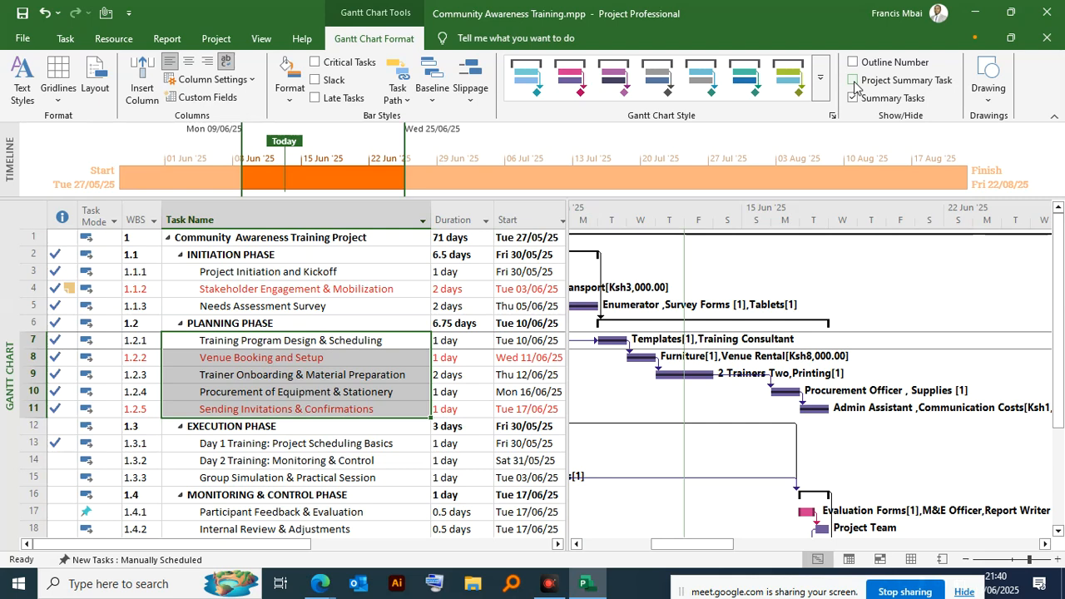
# Toggle the project summary task row on and off repeatedly to compare the task list with and without it, leaving it hidden
pyautogui.click(854, 84)
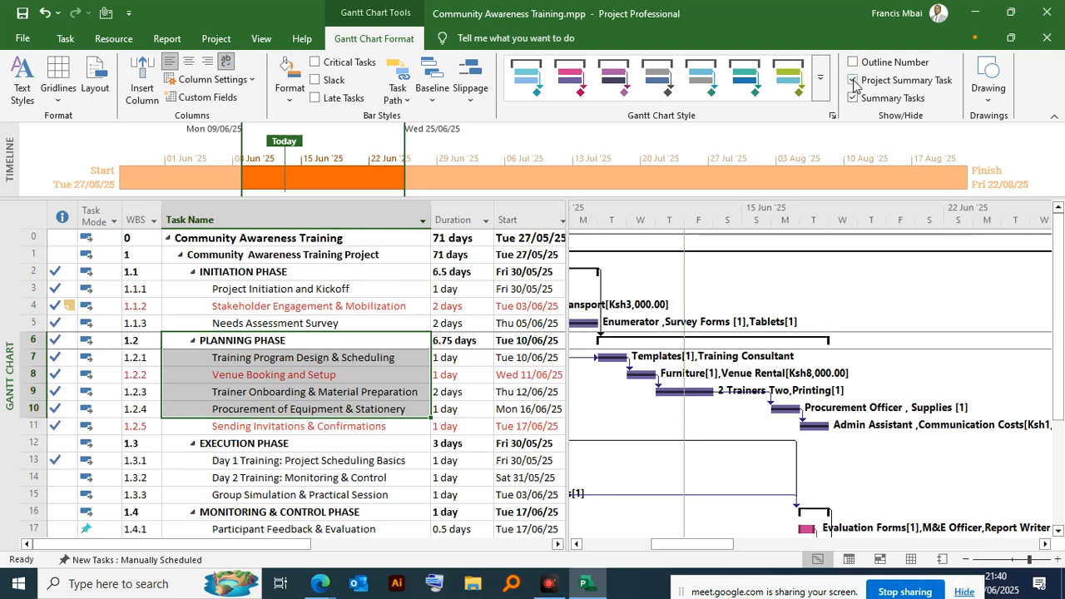
pyautogui.click(854, 84)
pyautogui.click(855, 80)
pyautogui.click(854, 82)
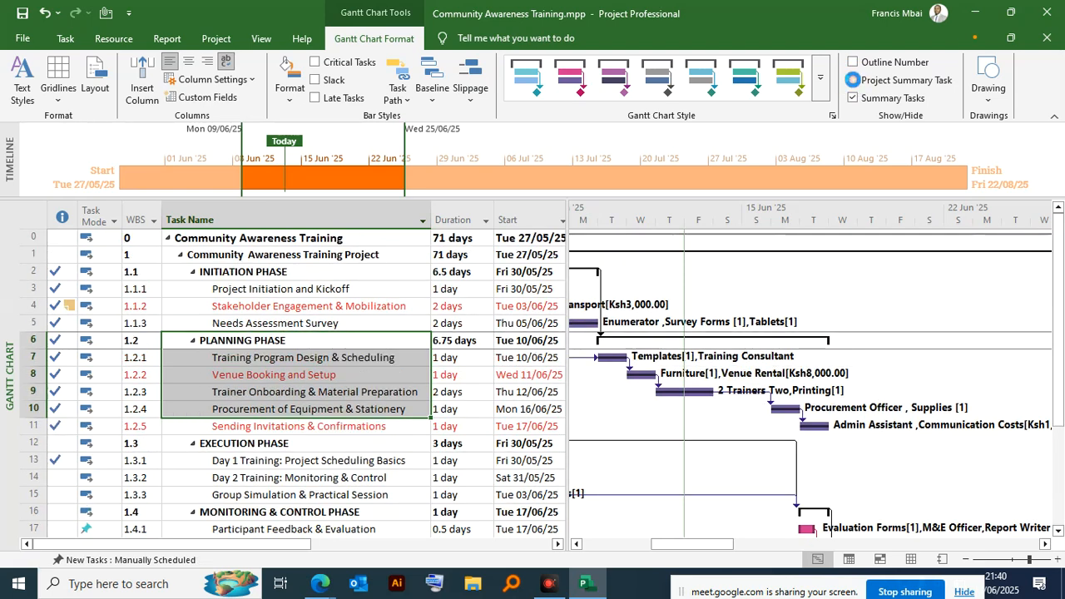
pyautogui.click(854, 81)
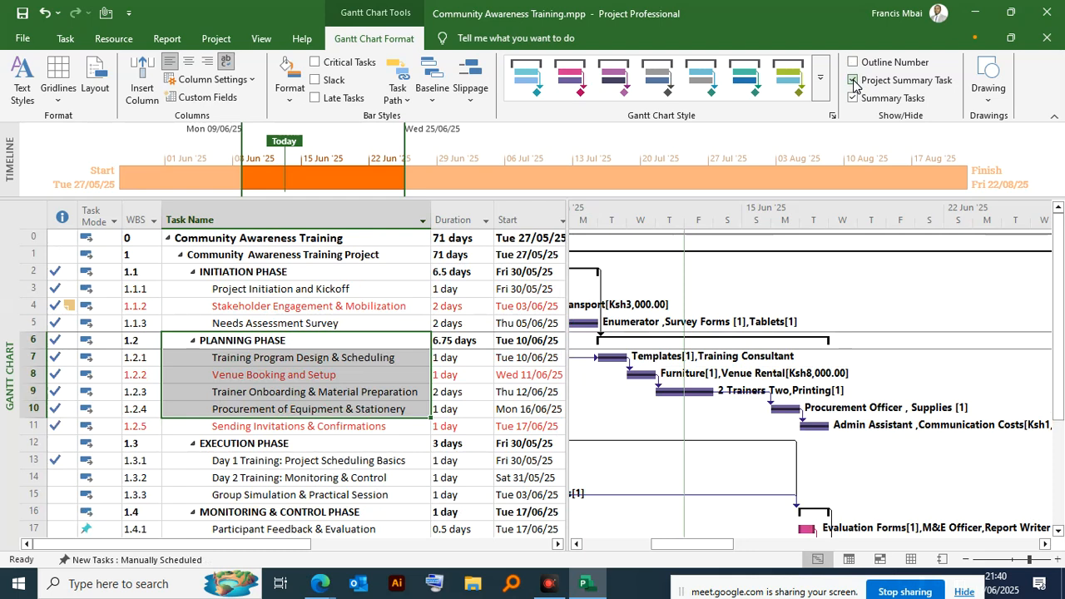
pyautogui.click(855, 82)
pyautogui.click(855, 82)
pyautogui.click(854, 82)
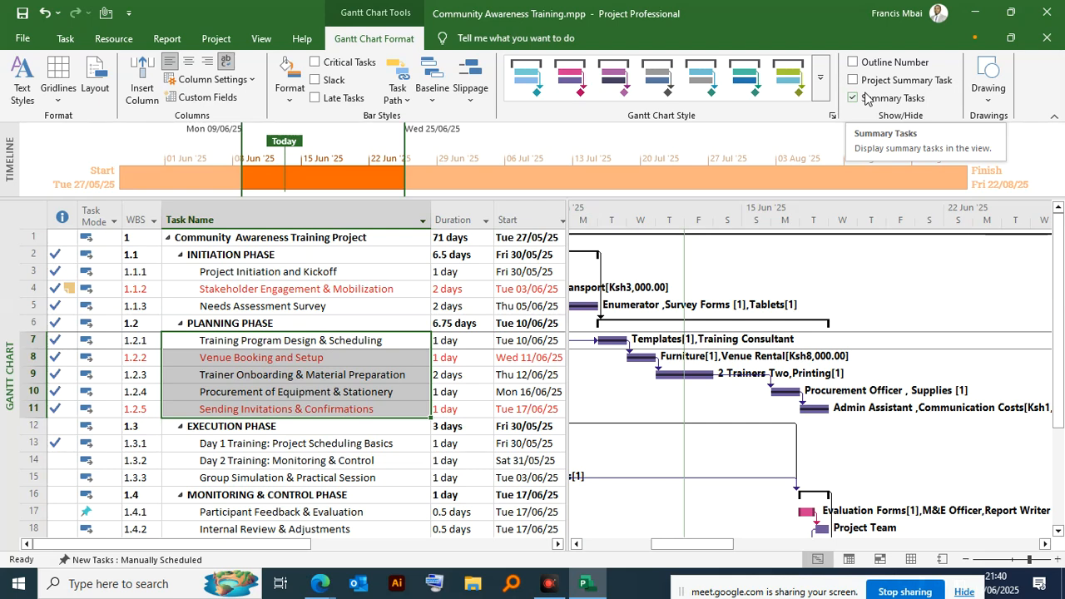
pyautogui.click(855, 81)
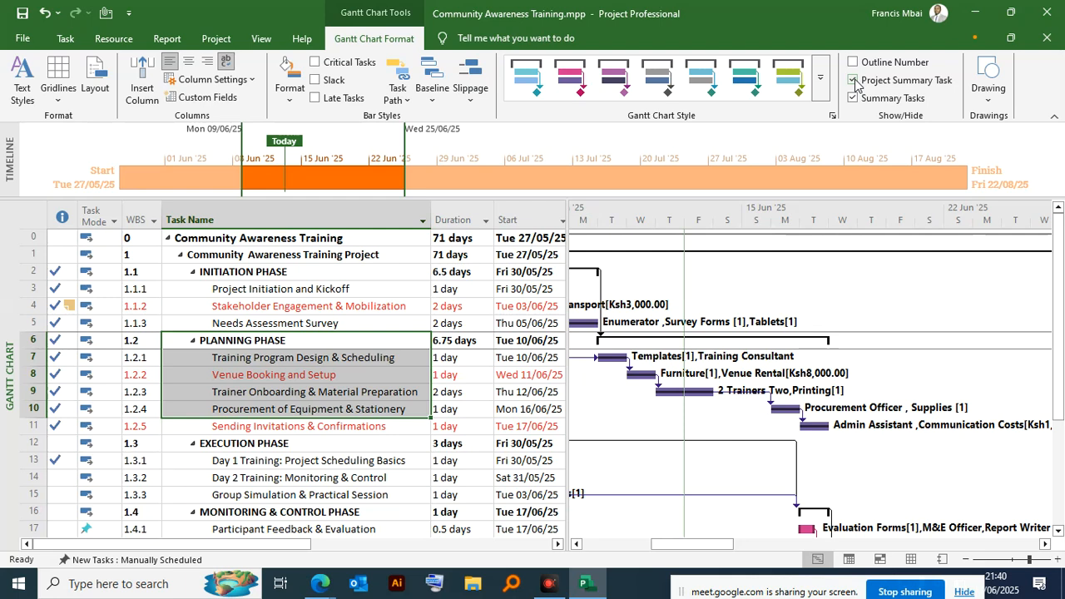
pyautogui.click(853, 80)
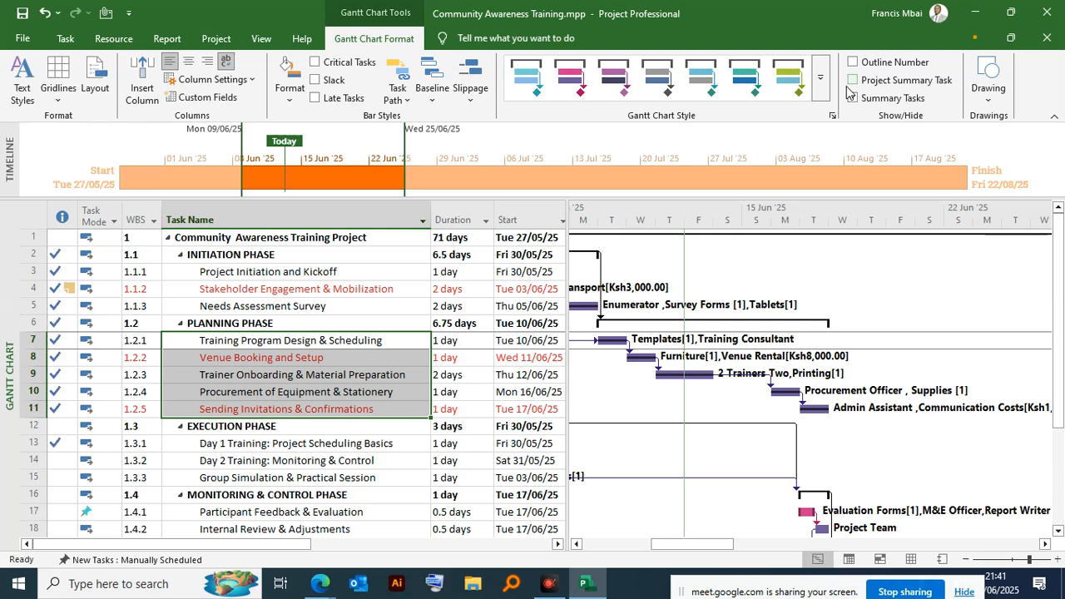
pyautogui.click(852, 98)
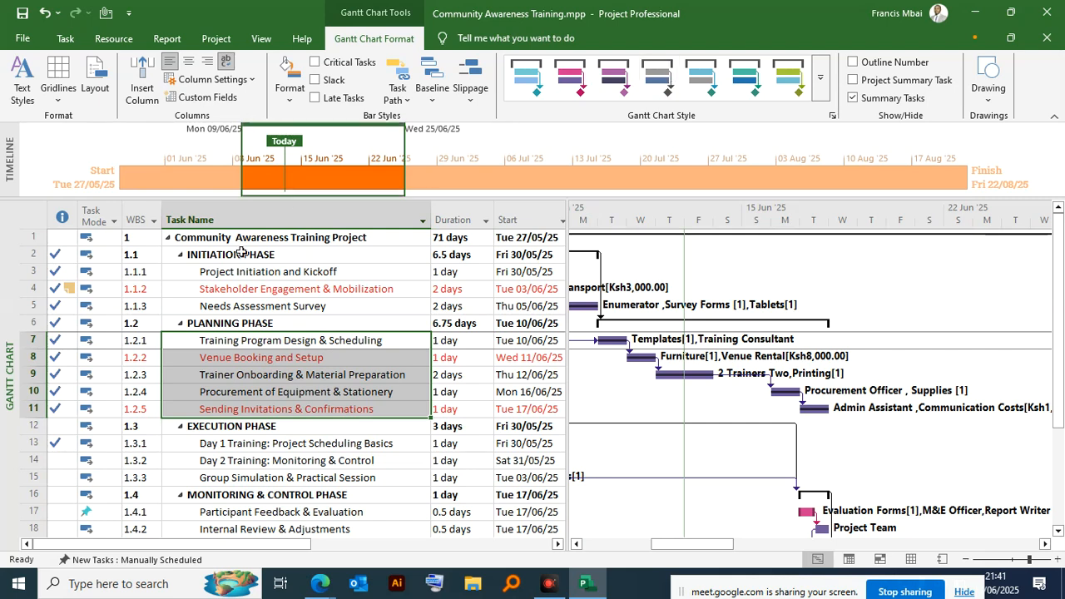
# Start deleting the Community Awareness Training Project summary task with its subtasks, then decline the deletion of the item with reported progress
pyautogui.click(142, 214)
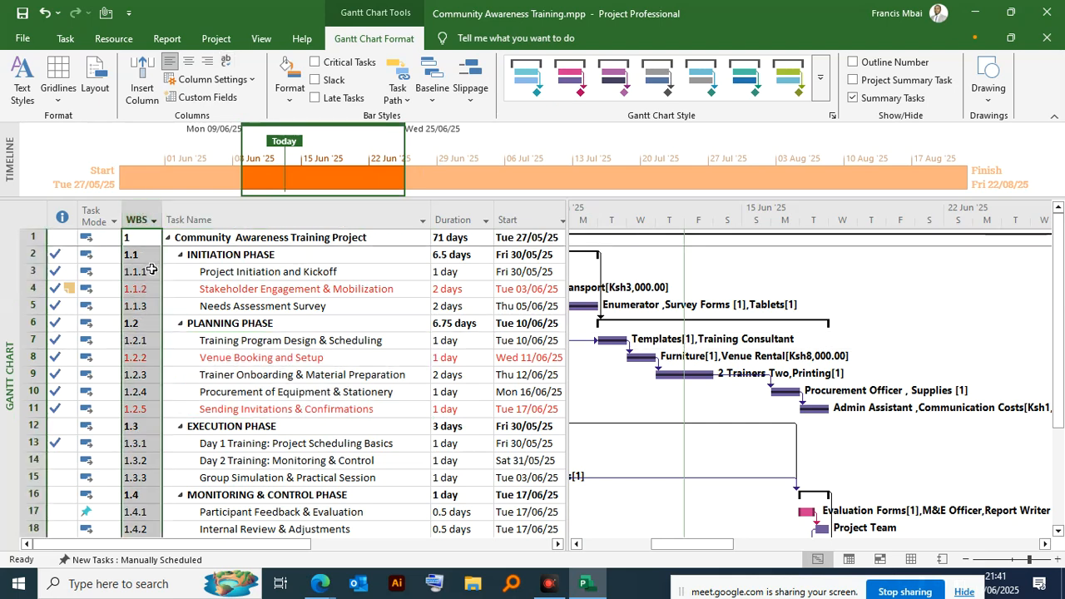
pyautogui.click(143, 237)
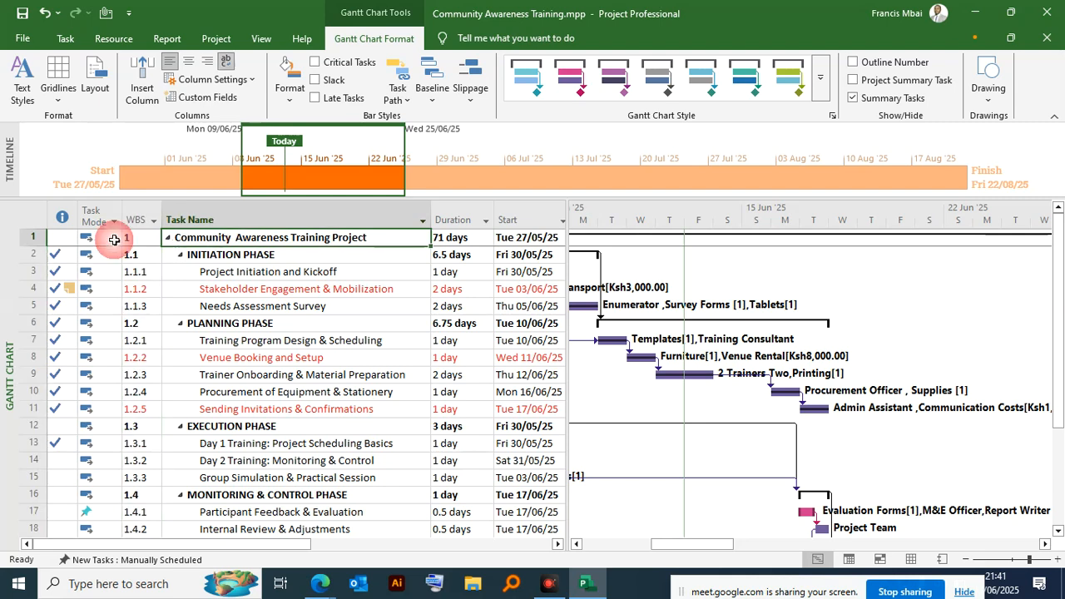
pyautogui.click(33, 238)
pyautogui.rightClick(155, 237)
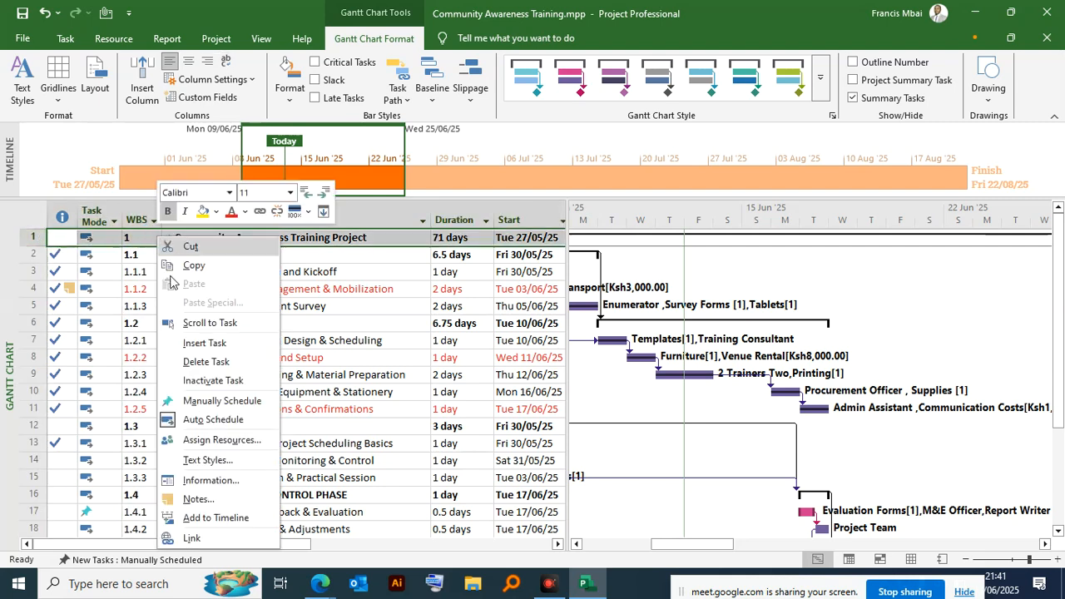
pyautogui.click(214, 364)
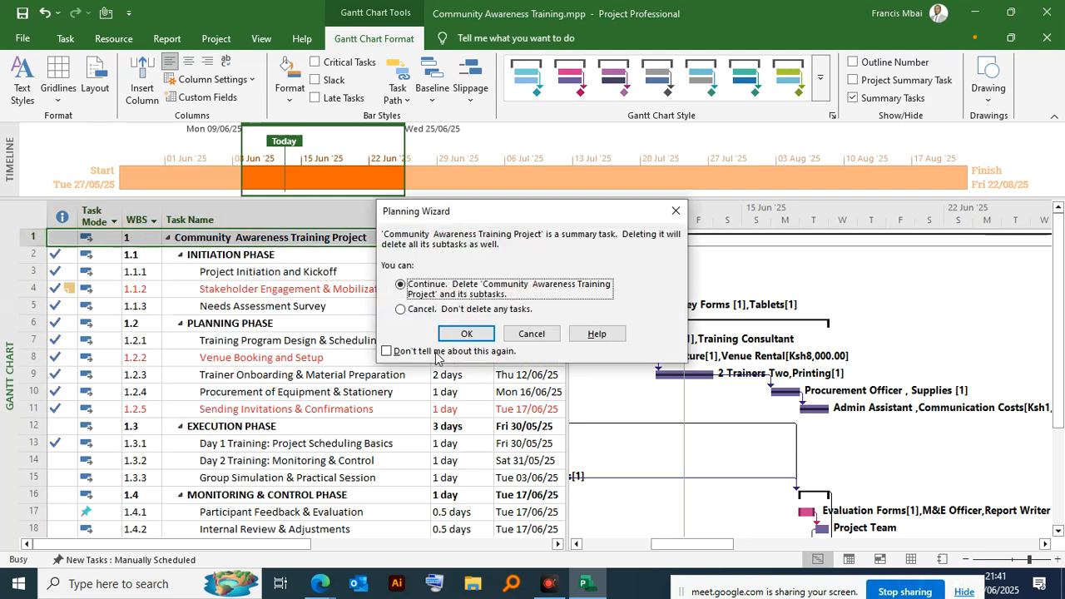
pyautogui.click(467, 333)
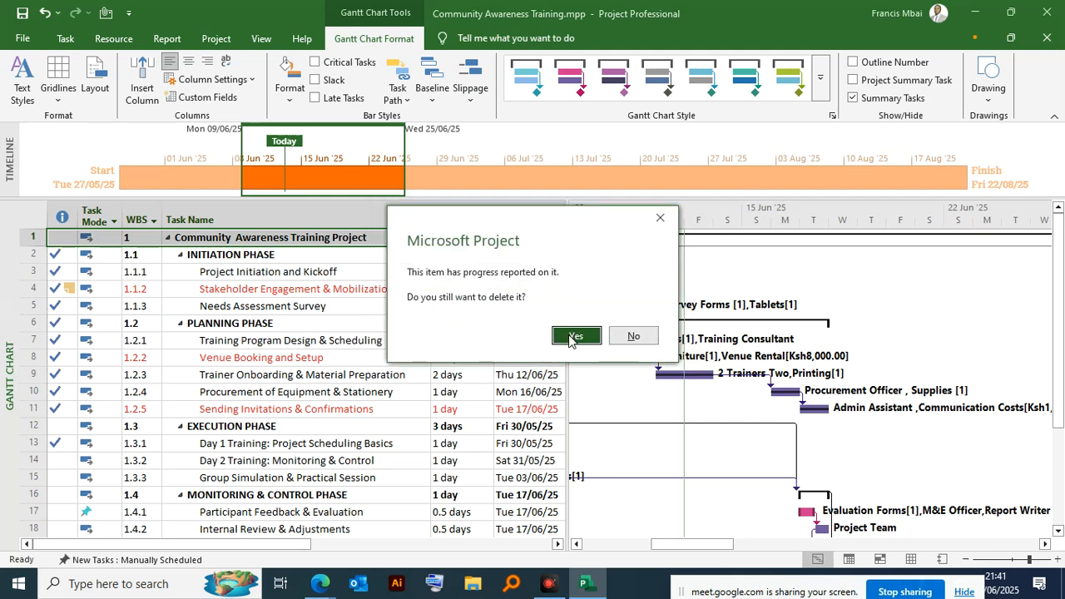
pyautogui.click(631, 336)
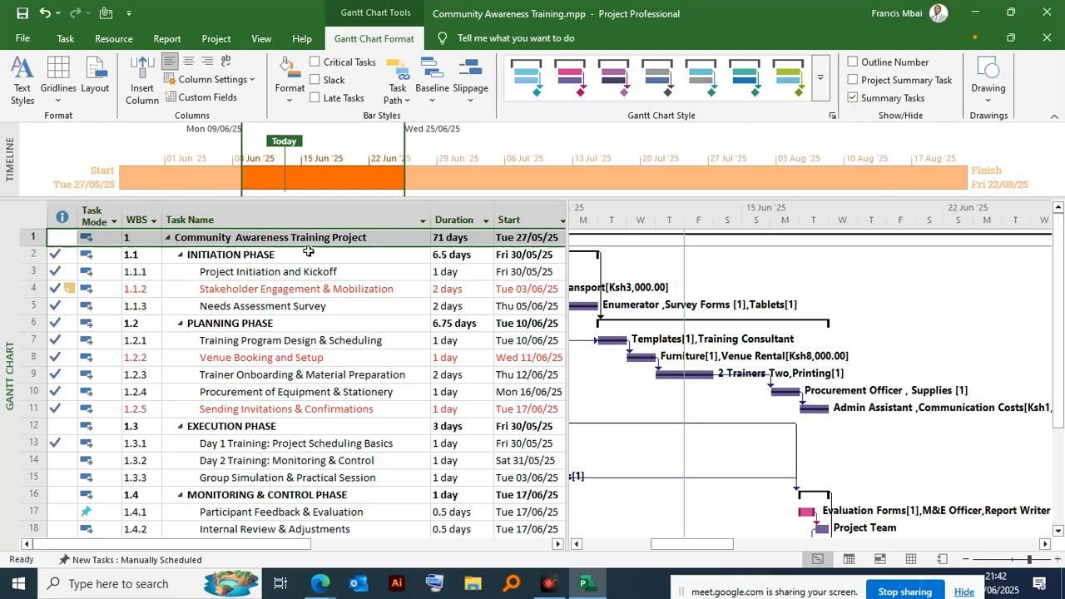
# Highlight the Community Awareness Training Project summary row with a yellow background fill
pyautogui.click(35, 238)
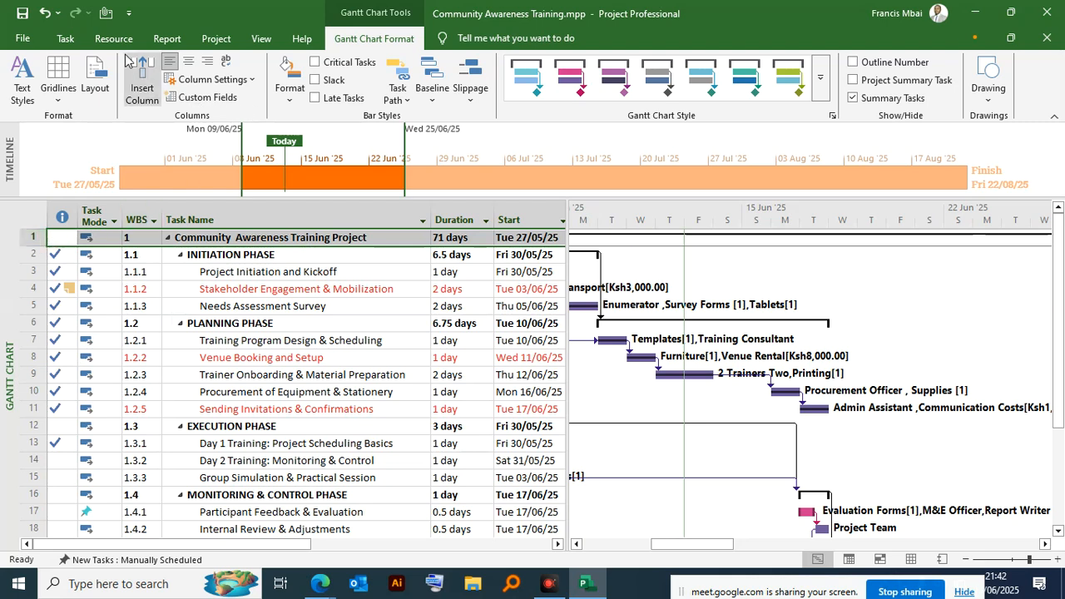
pyautogui.click(65, 38)
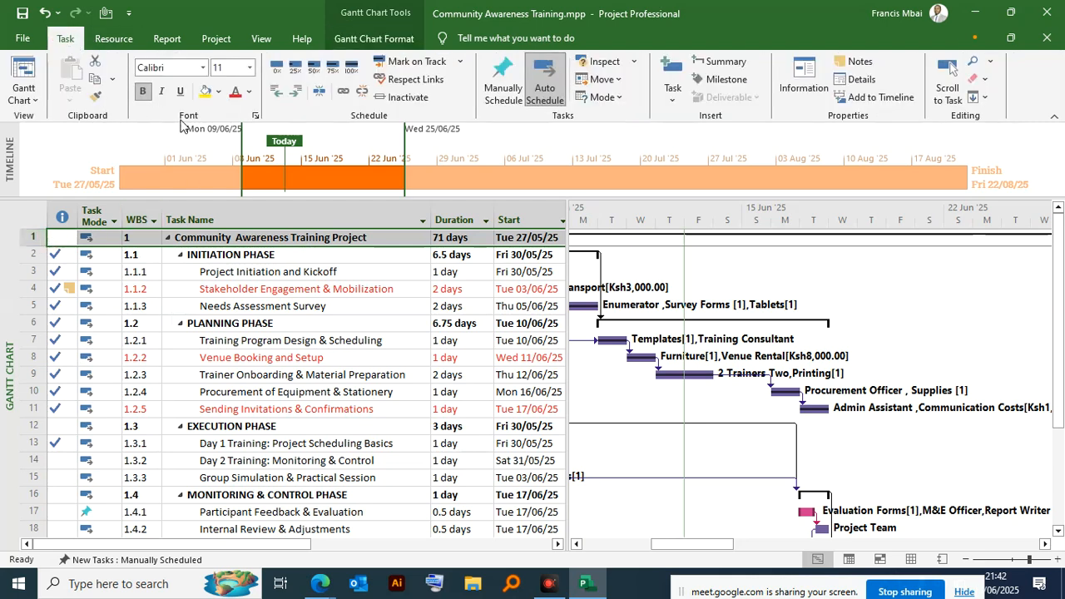
pyautogui.click(205, 92)
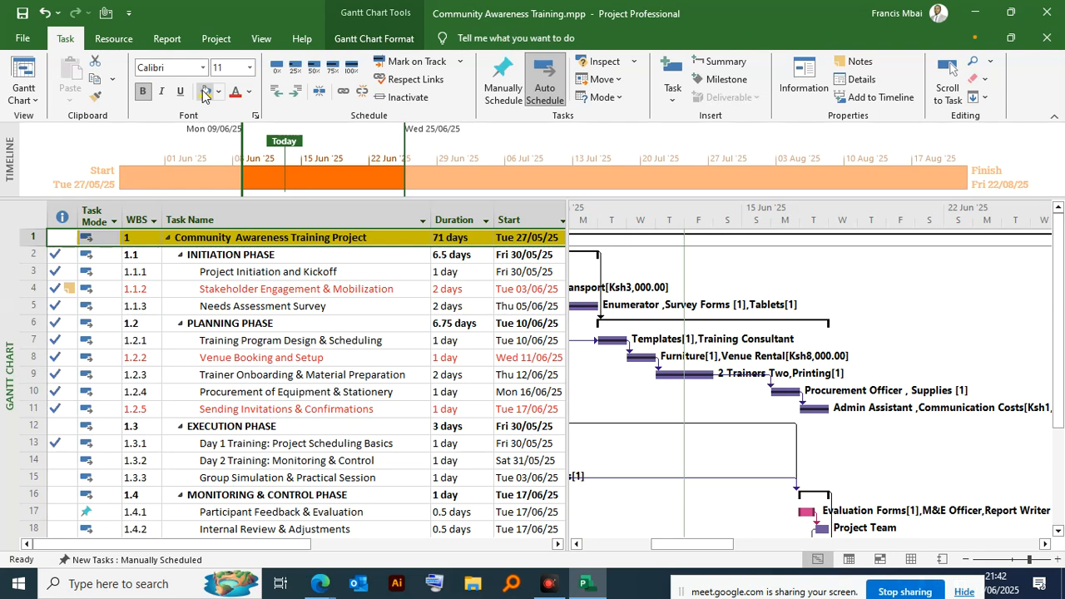
pyautogui.click(362, 289)
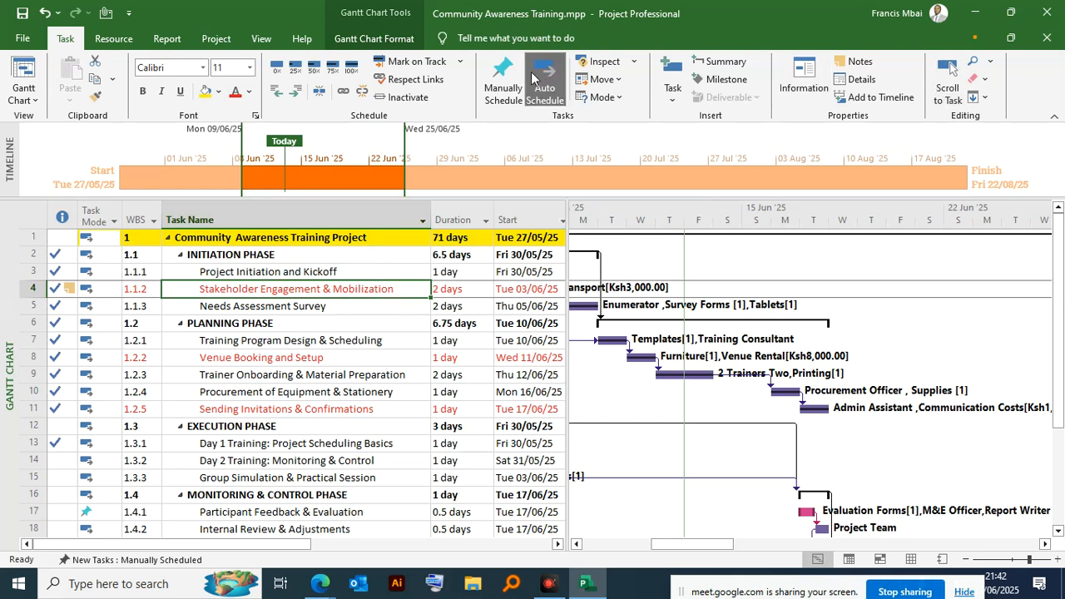
# Display the project summary task above the yellow row and widen the task table to reveal the Finish column
pyautogui.click(375, 38)
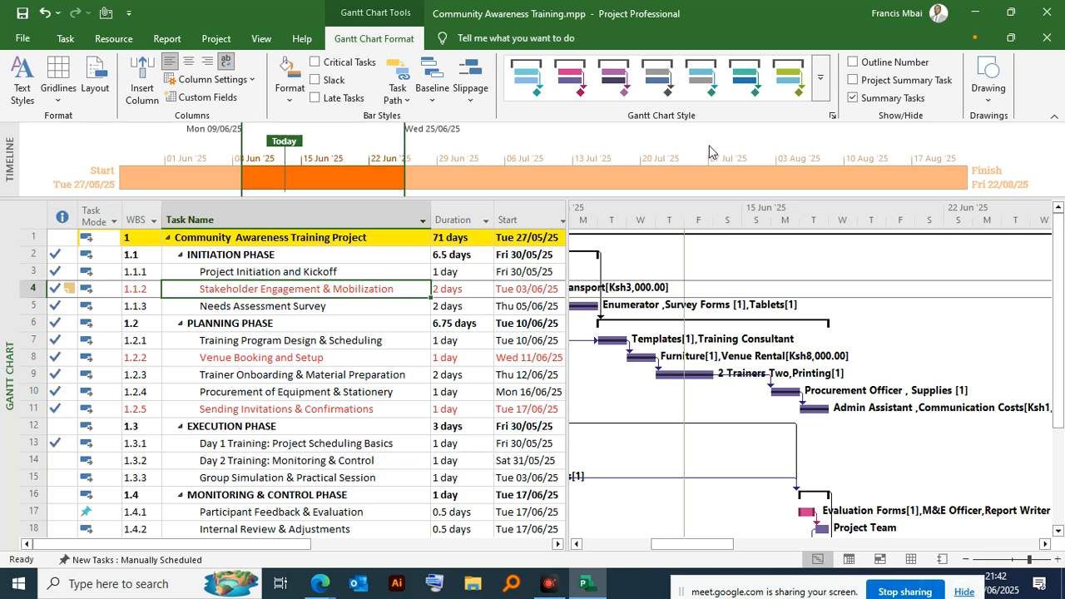
pyautogui.click(849, 77)
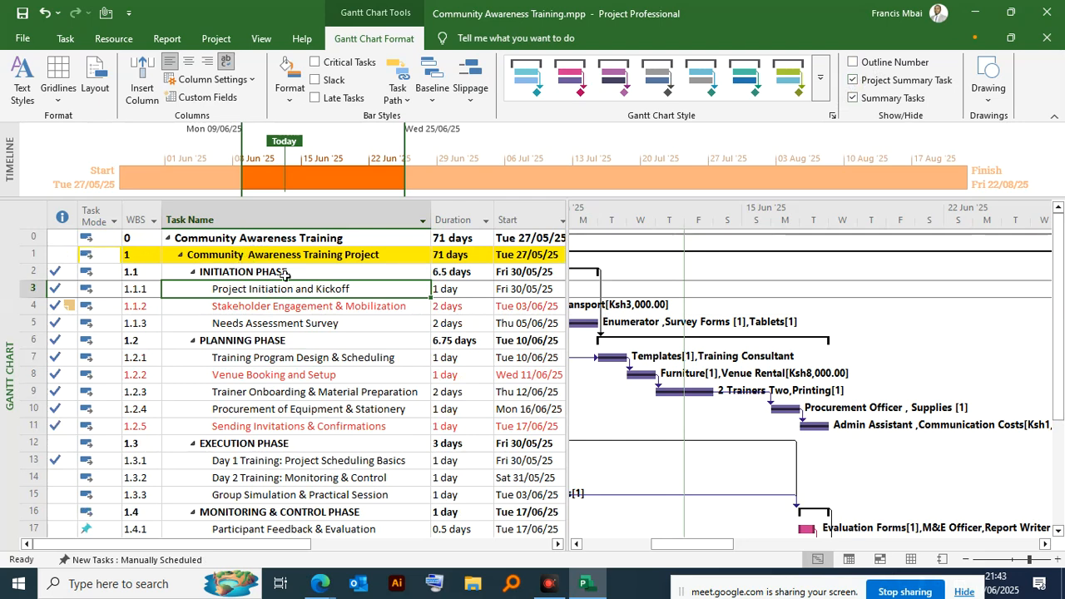
pyautogui.moveTo(568, 208); pyautogui.dragTo(671, 209)
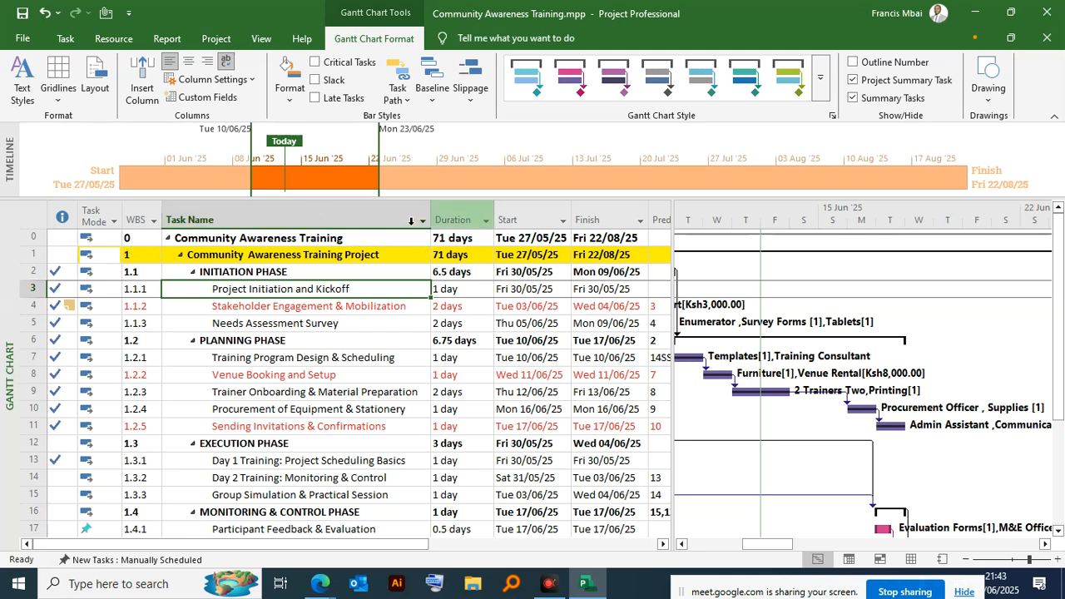
# Delete the yellow Community Awareness Training Project task with all its subtasks, accepting both confirmations, and try to undo the deletion
pyautogui.click(34, 255)
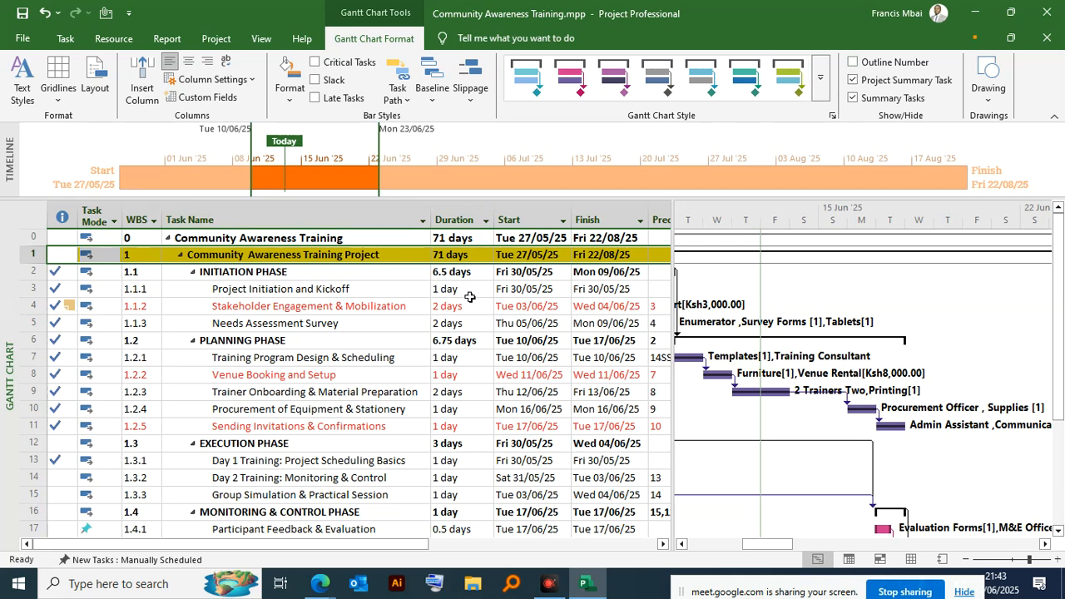
pyautogui.rightClick(293, 253)
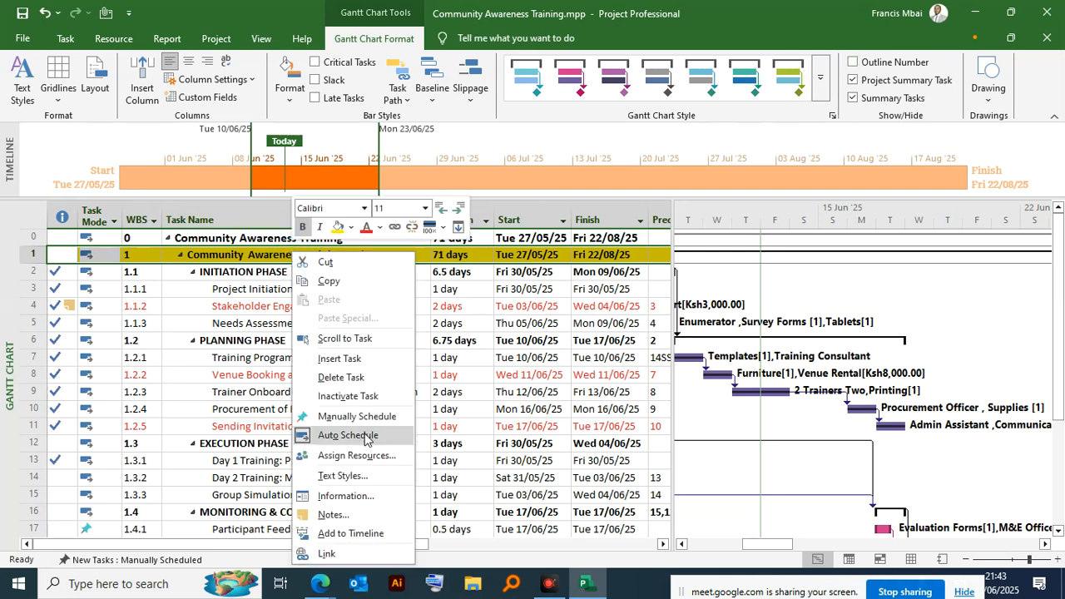
pyautogui.click(349, 377)
pyautogui.click(481, 334)
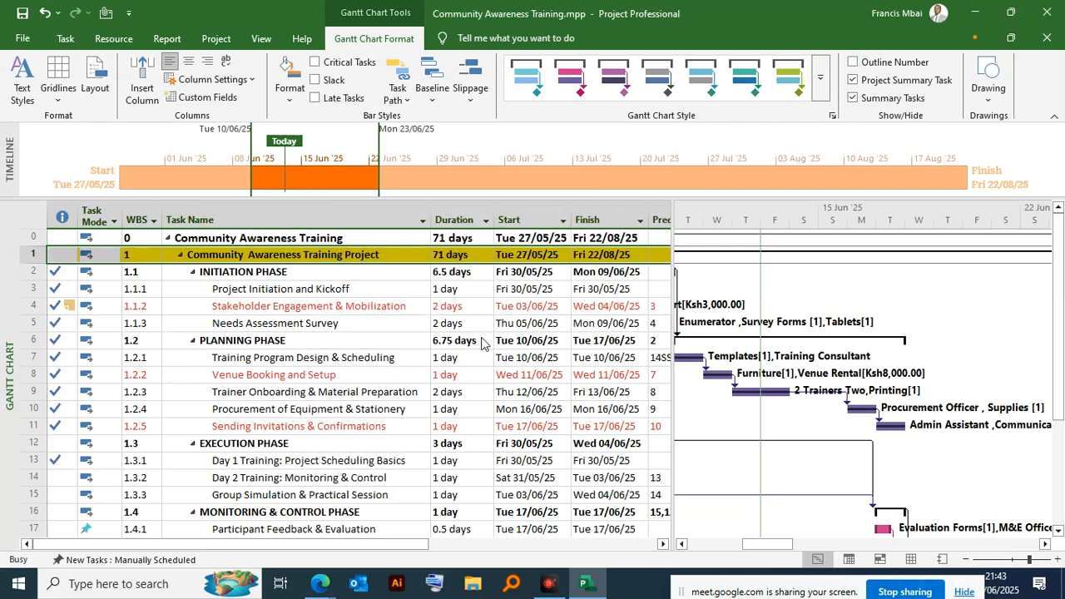
pyautogui.click(570, 331)
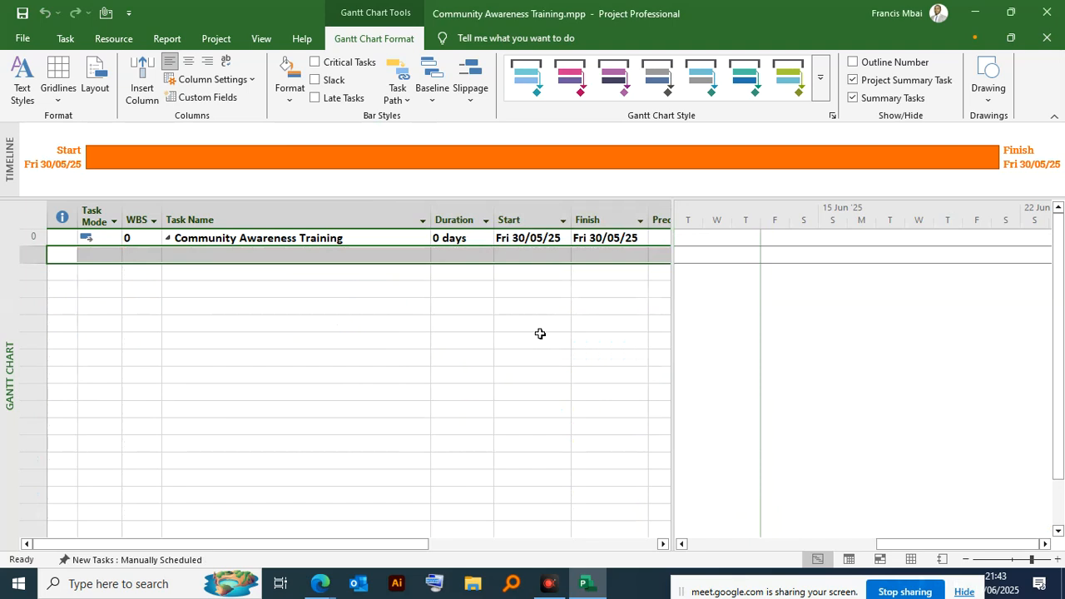
pyautogui.click(46, 13)
pyautogui.click(192, 247)
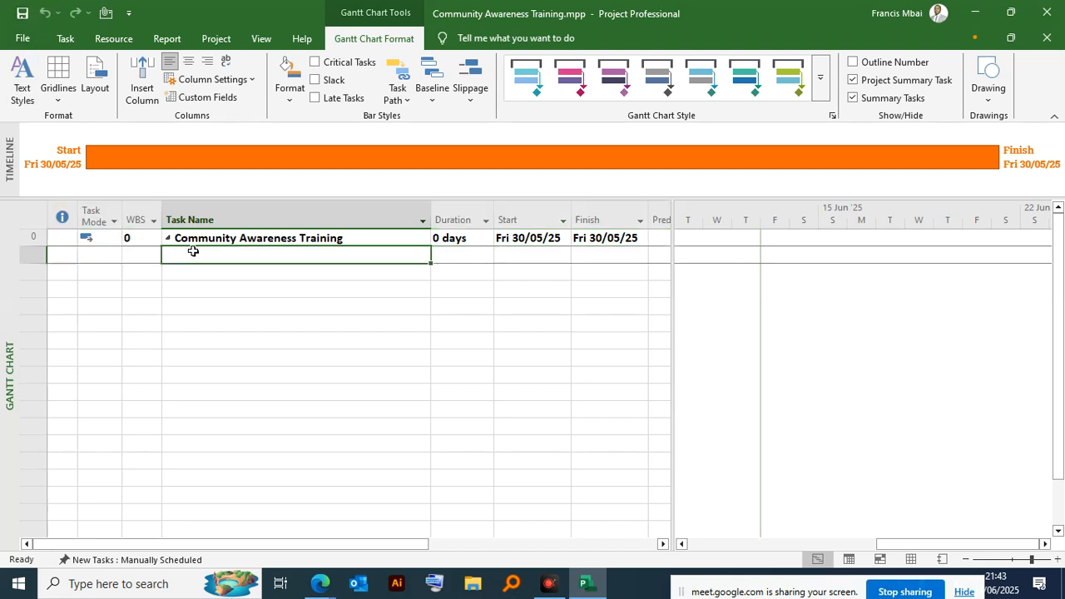
# Close the project without saving its changes and reopen the saved Community Awareness Training.mpp file
pyautogui.click(1051, 39)
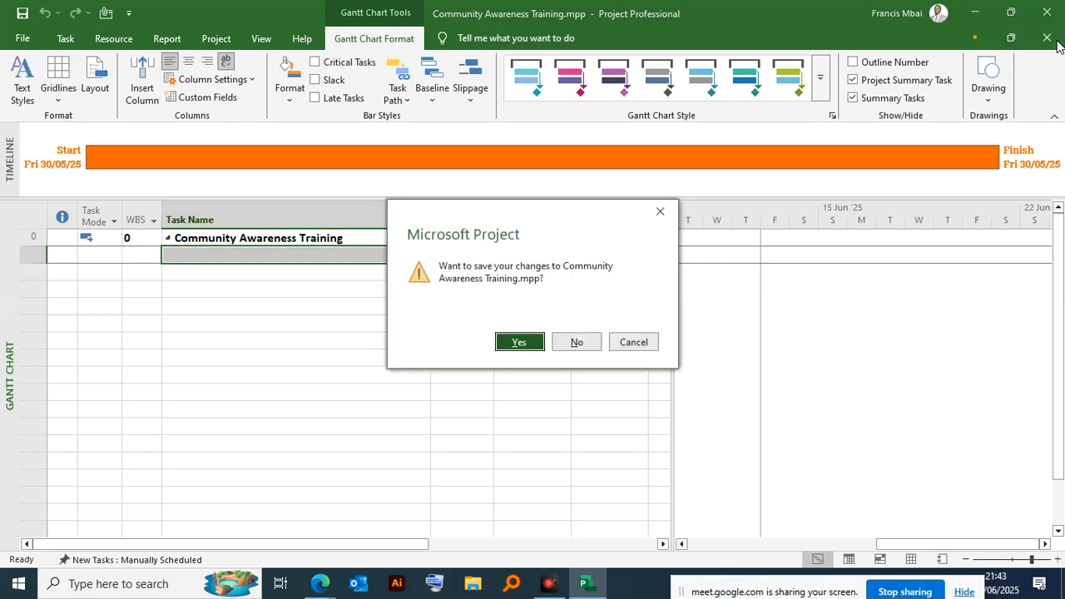
pyautogui.click(597, 347)
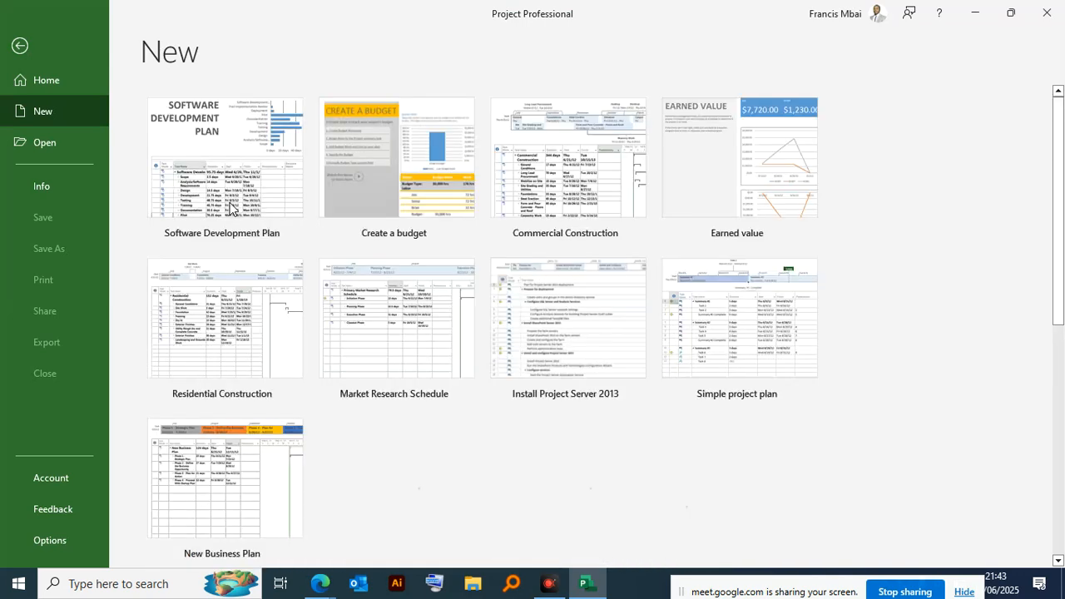
pyautogui.click(224, 177)
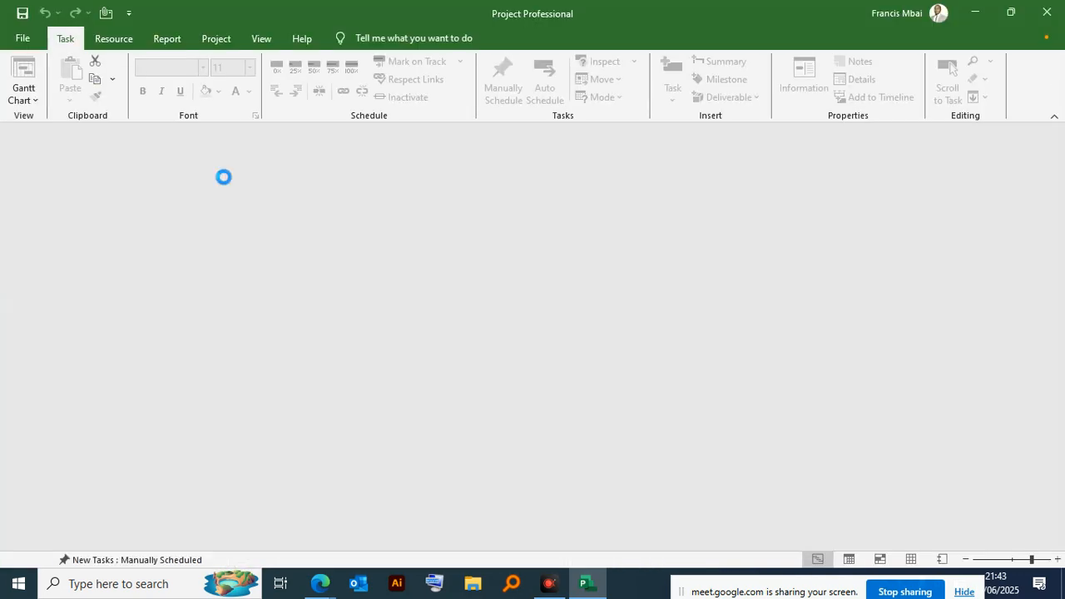
pyautogui.click(20, 38)
pyautogui.click(439, 241)
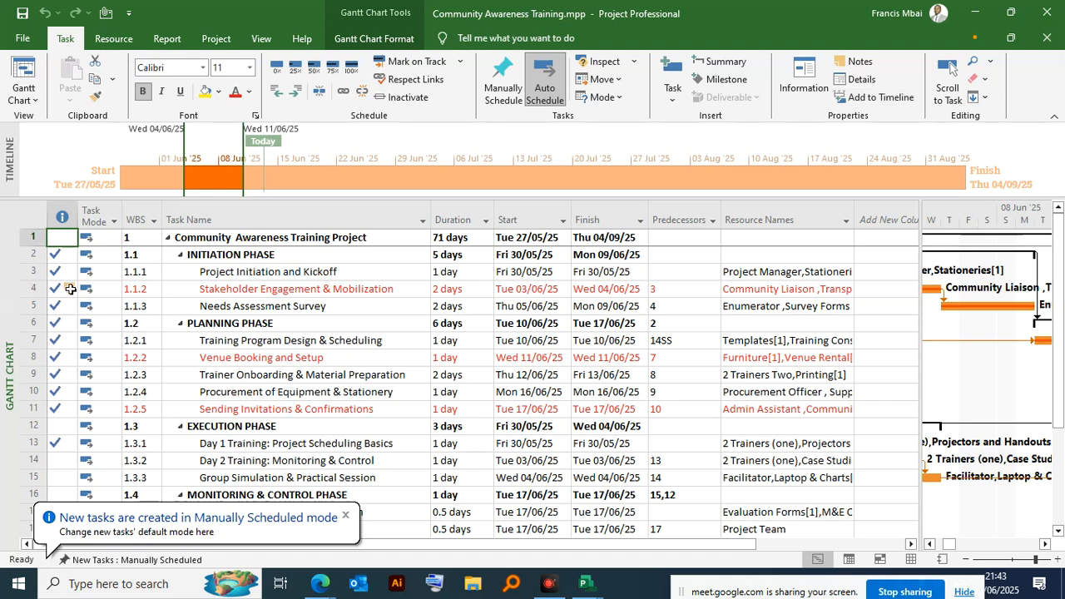
# Display the project summary task in the reopened project and show outline numbers in front of the task names
pyautogui.click(374, 38)
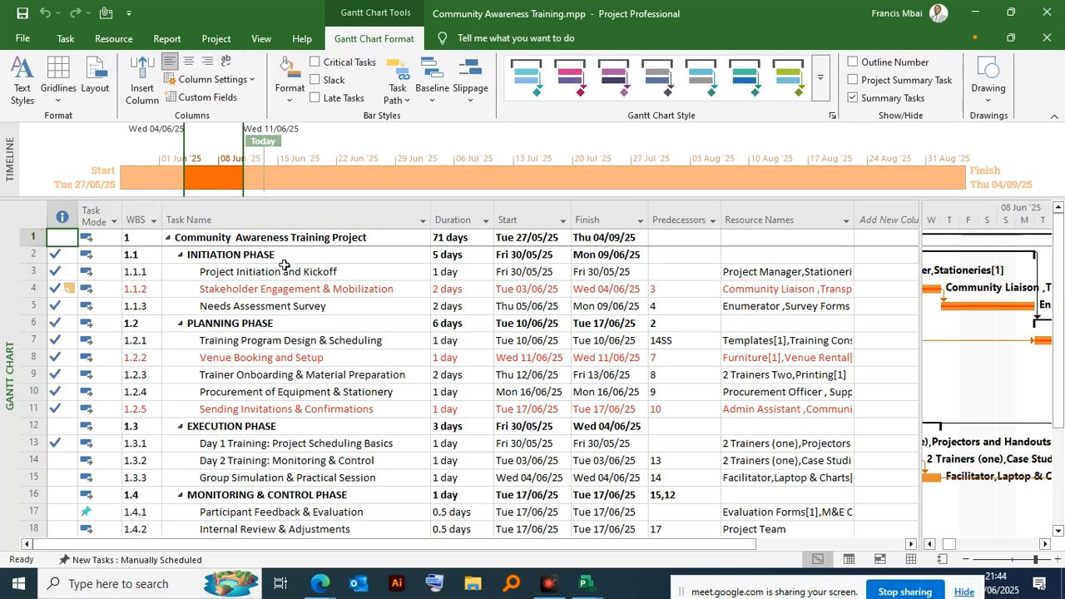
pyautogui.click(853, 81)
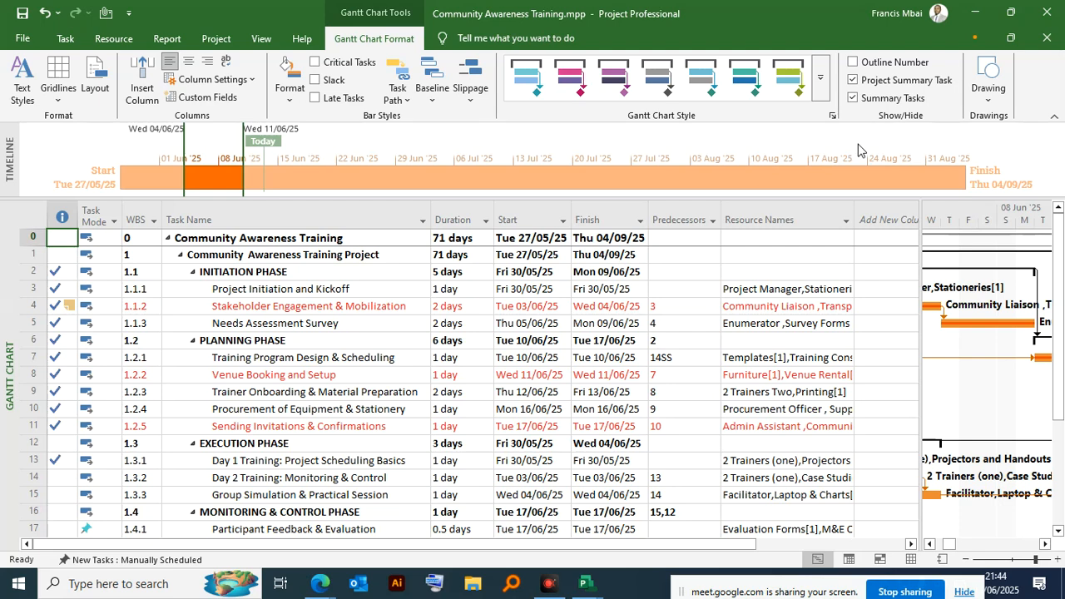
pyautogui.click(856, 64)
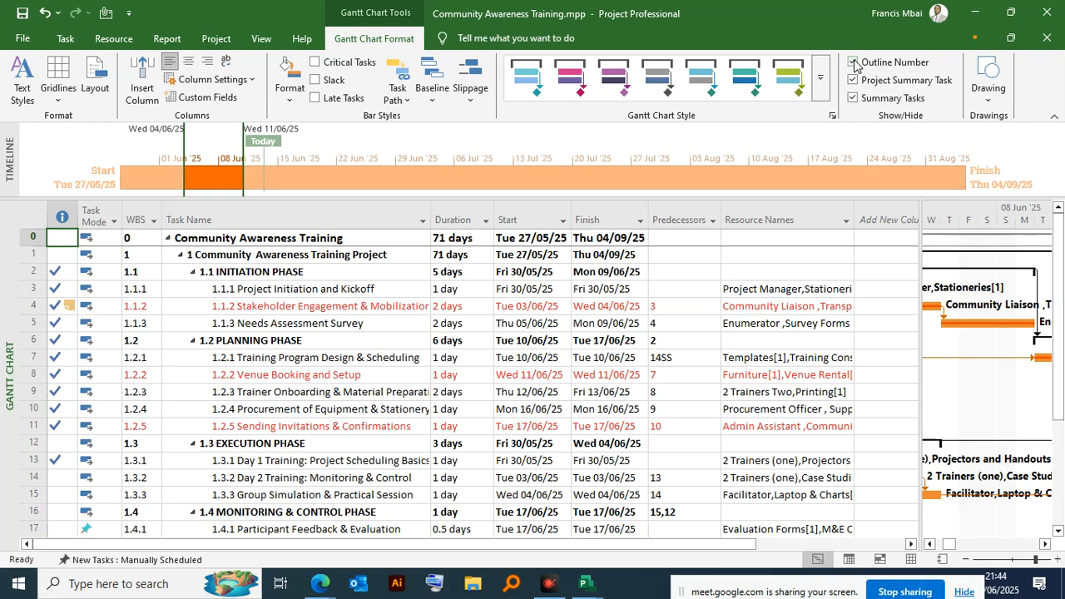
# Select the Task Name column, hide the outline numbers and turn them on again to compare the task names
pyautogui.click(275, 203)
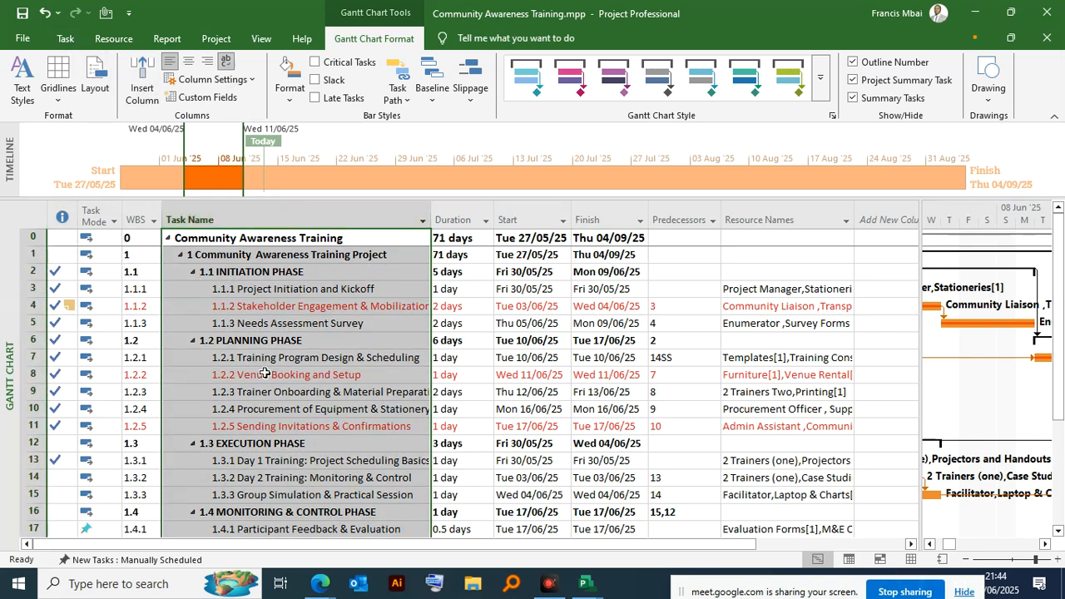
pyautogui.click(852, 64)
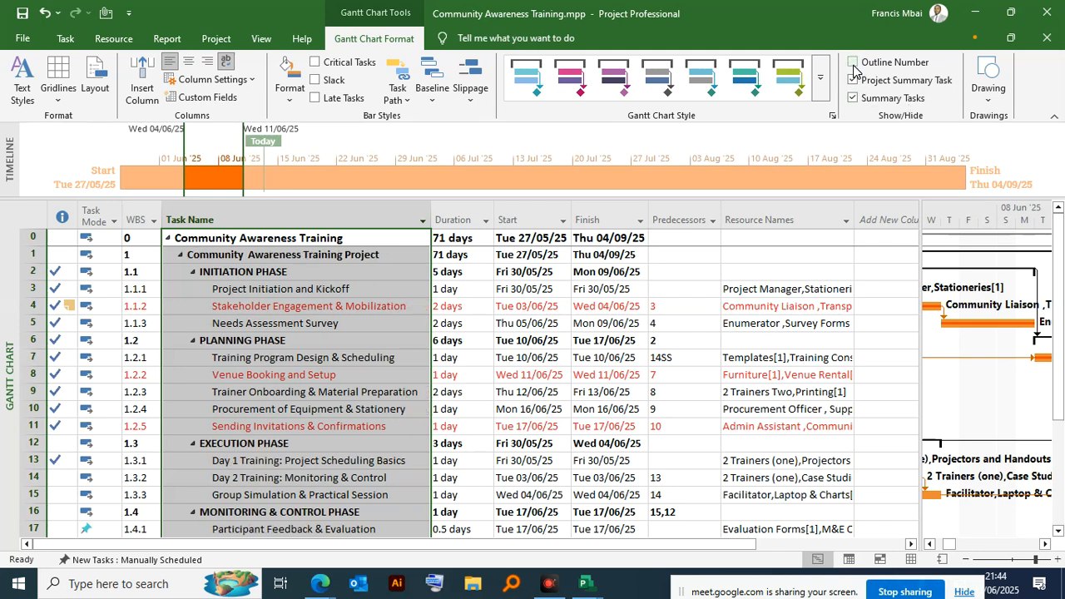
pyautogui.click(852, 65)
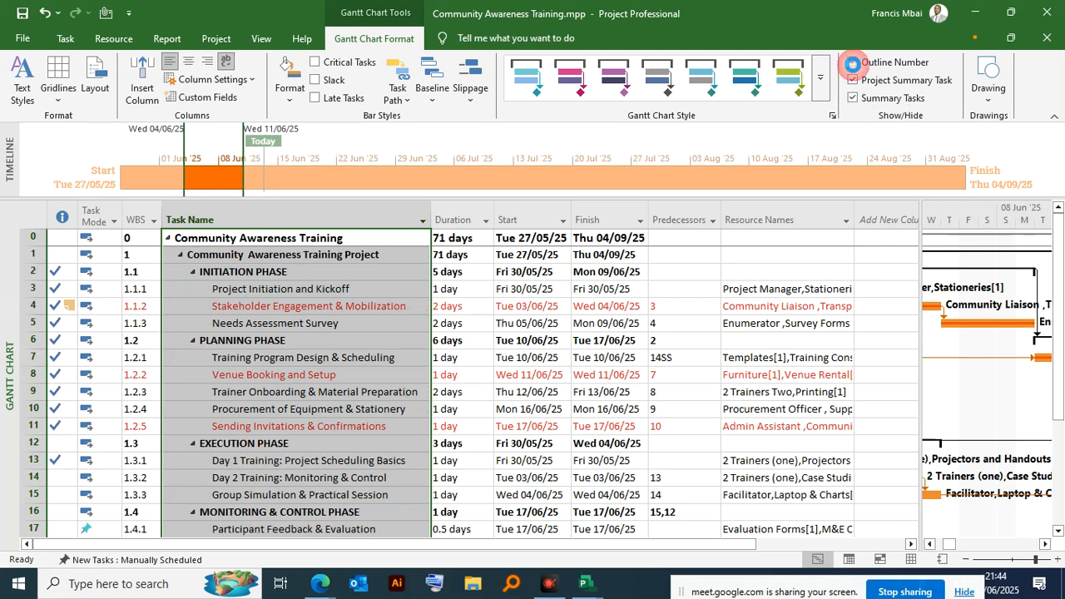
# Switch the outline numbers on and off to compare them with the selected WBS column, leaving the outline numbers hidden
pyautogui.click(852, 66)
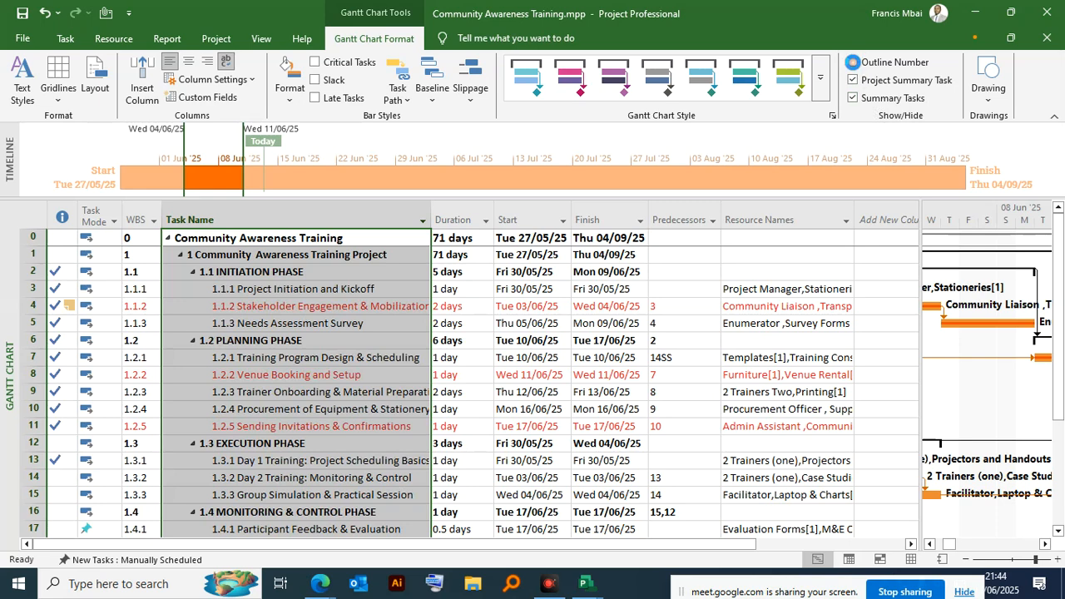
pyautogui.click(853, 64)
pyautogui.click(853, 67)
pyautogui.click(853, 67)
pyautogui.click(140, 207)
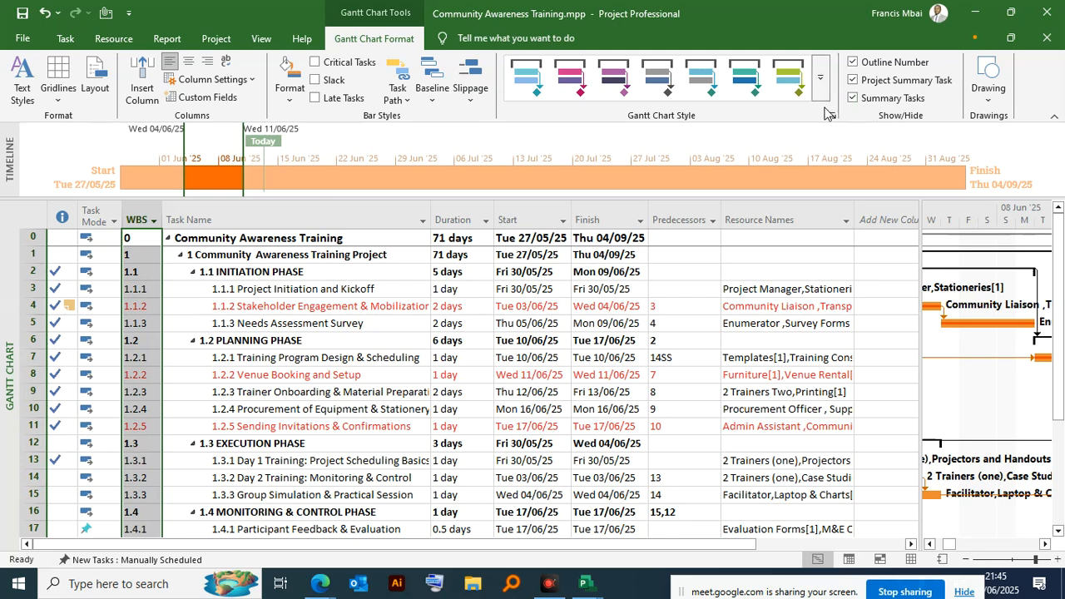
pyautogui.click(855, 63)
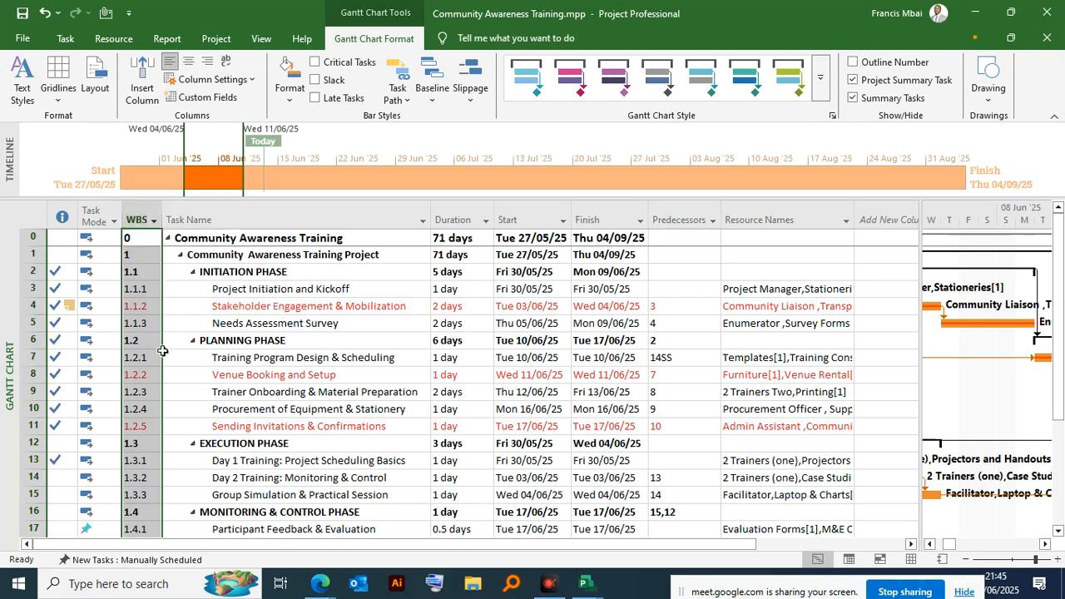
# Hide the WBS column from the task table
pyautogui.click(137, 220)
pyautogui.rightClick(148, 257)
pyautogui.click(208, 378)
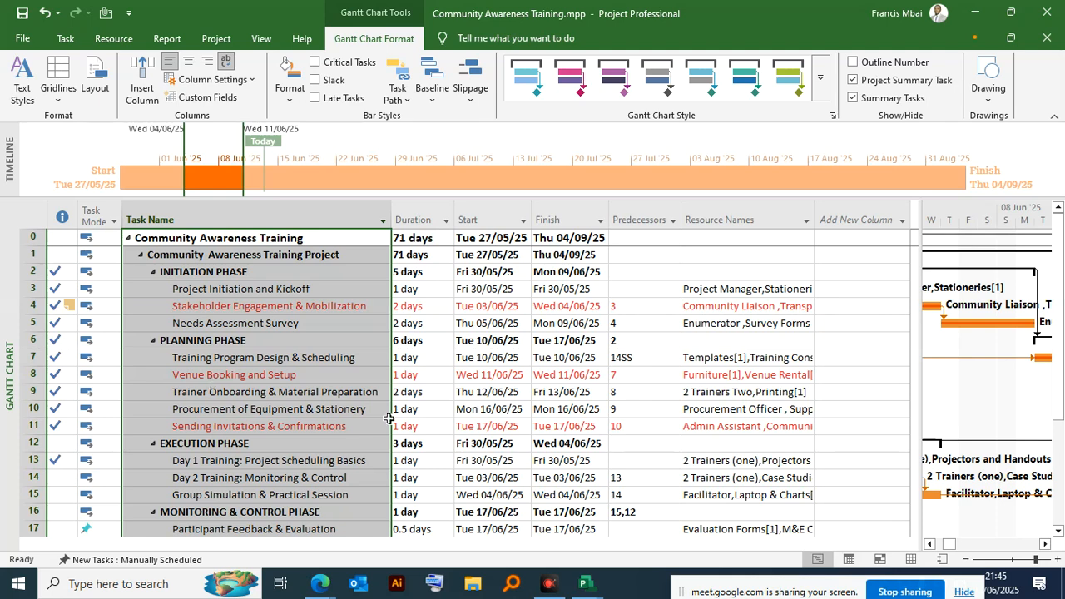
# Show outline numbers in front of the task names, review them down to the last task and hide them again
pyautogui.click(854, 62)
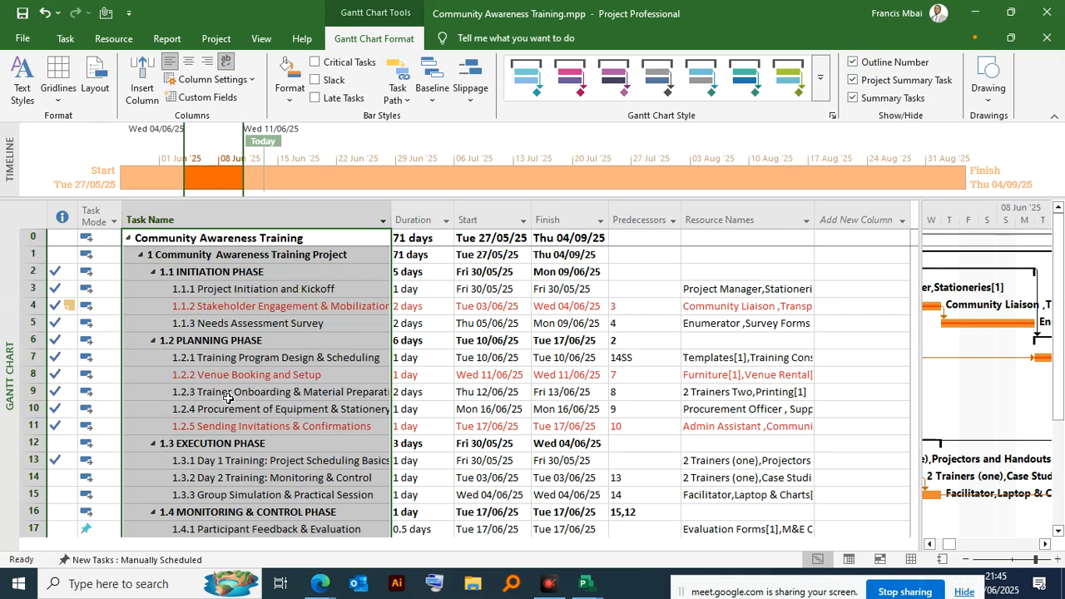
pyautogui.scroll(-6, 179, 418)
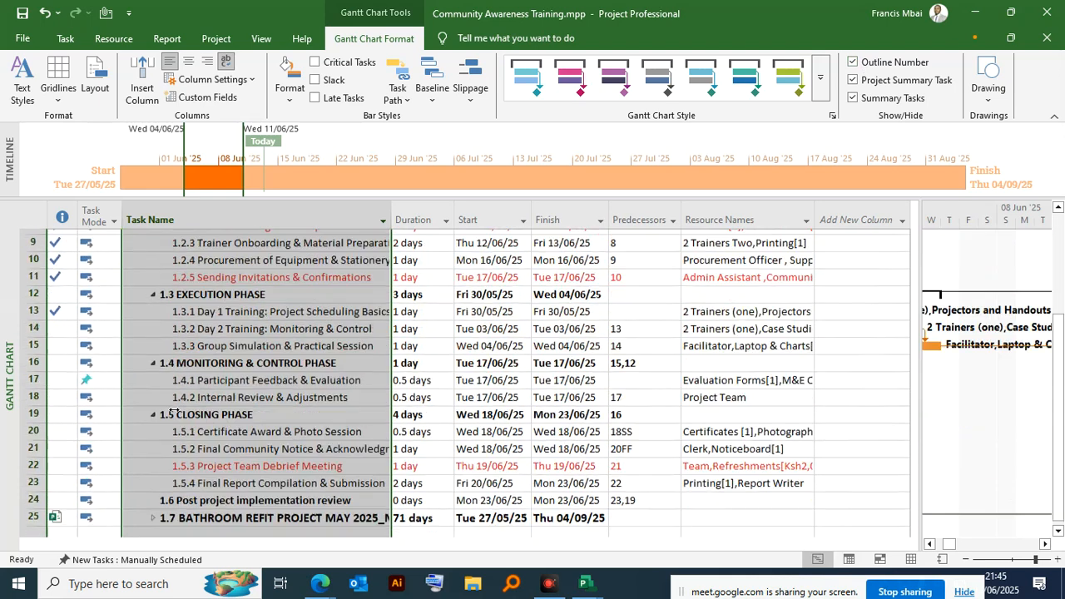
pyautogui.scroll(1, 179, 417)
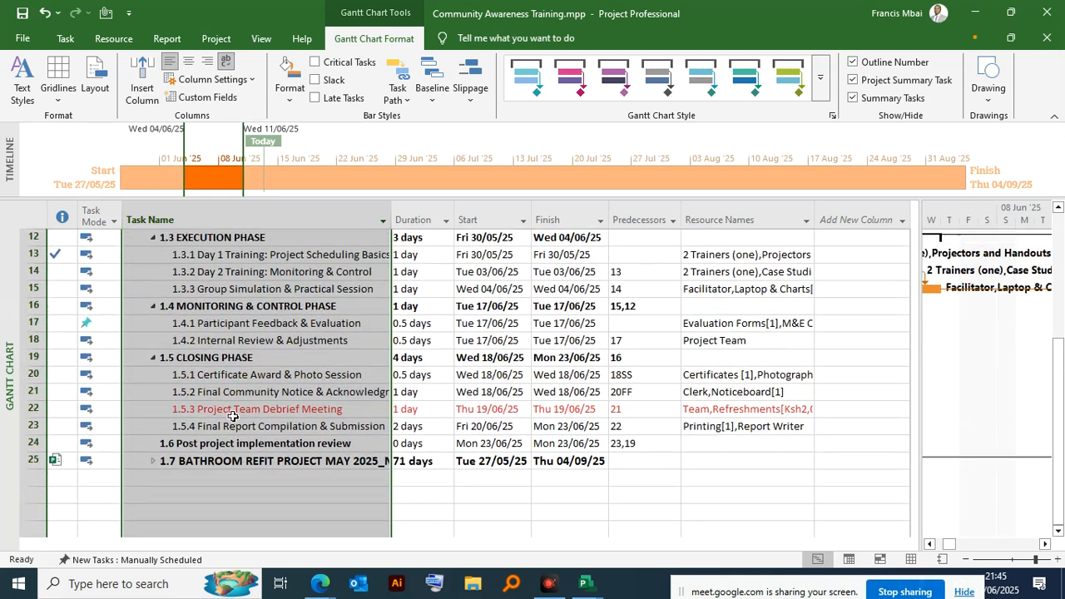
pyautogui.scroll(4, 229, 453)
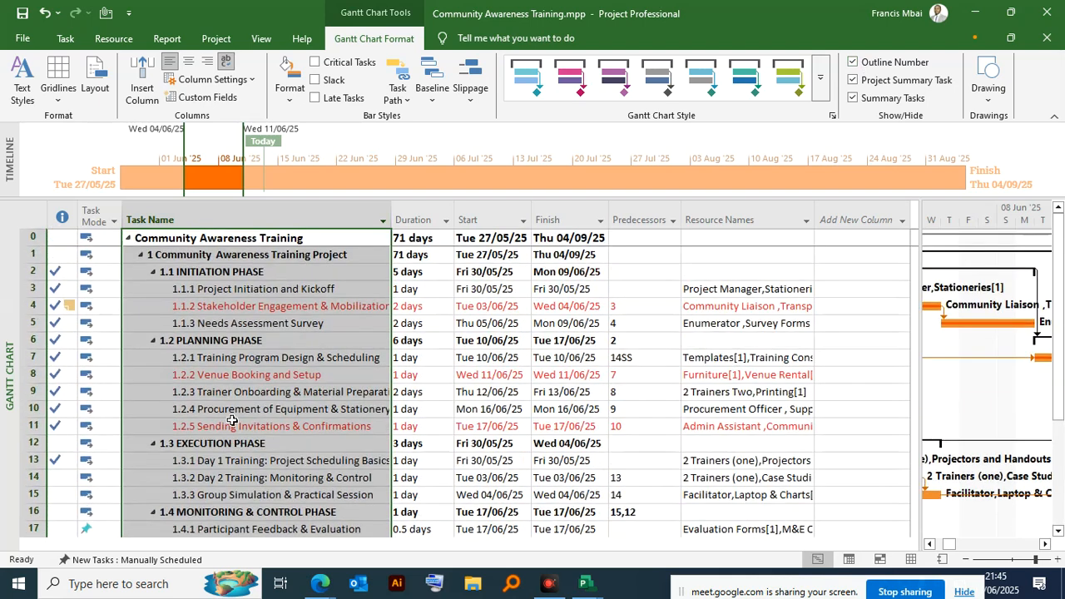
pyautogui.click(852, 63)
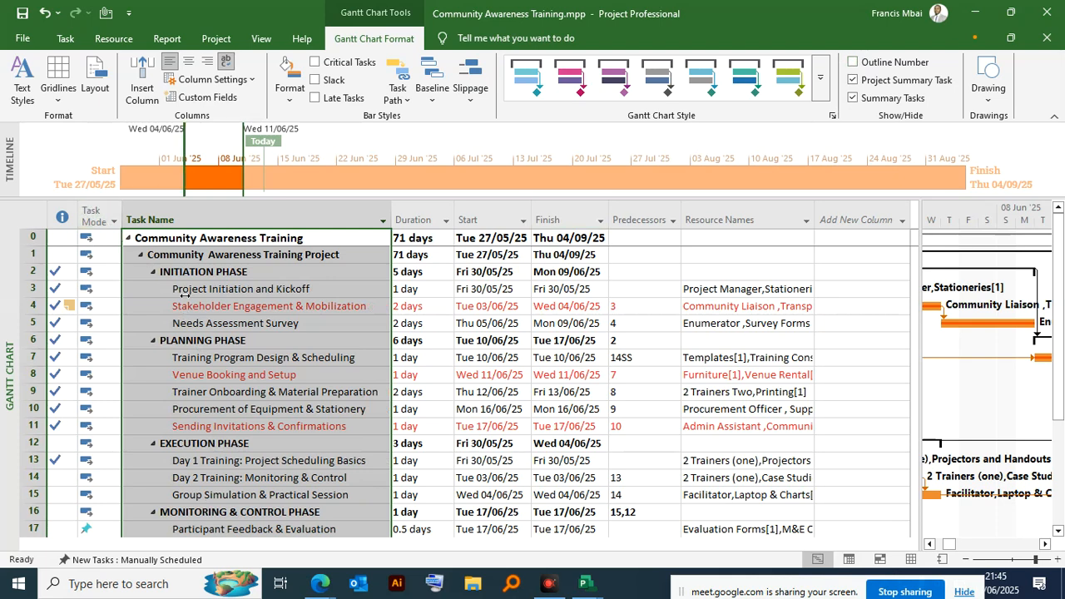
# Undo the hiding of the WBS column and return to the Gantt chart formatting options
pyautogui.hotkey('ctrl', 'z')
pyautogui.hotkey('ctrl', 'z')
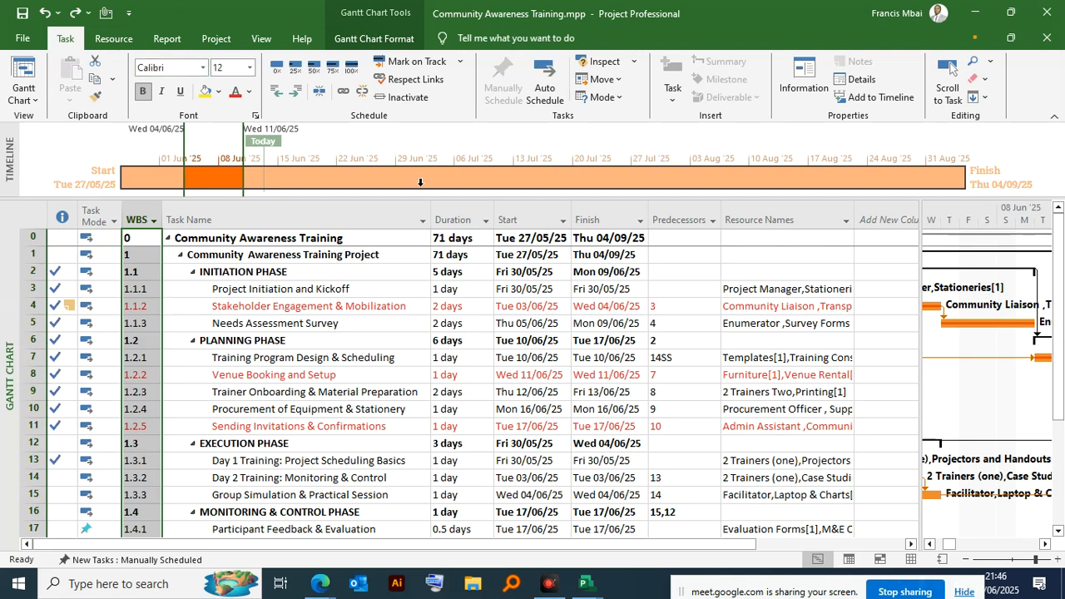
pyautogui.click(396, 40)
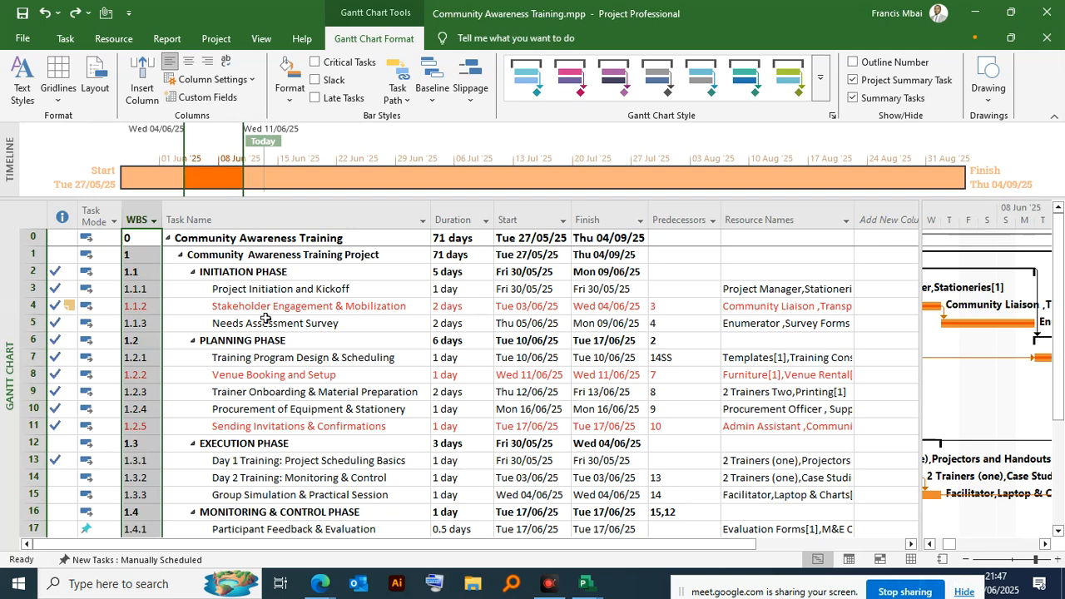
# Select the Stakeholder Engagement & Mobilization task and examine the available Slippage, Baseline and Task Path options
pyautogui.click(33, 305)
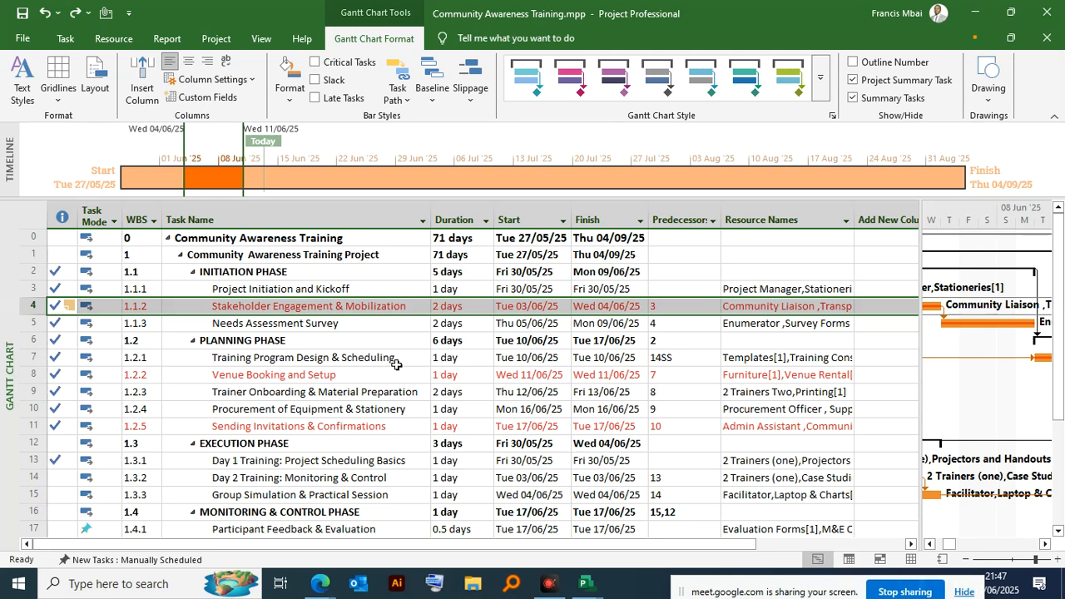
pyautogui.click(466, 93)
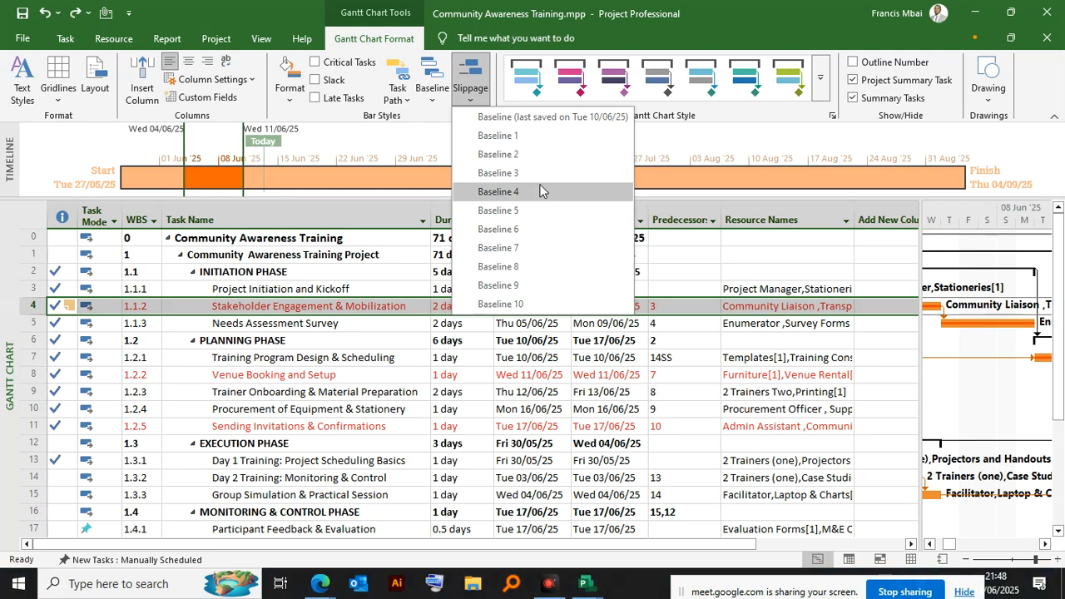
pyautogui.click(470, 94)
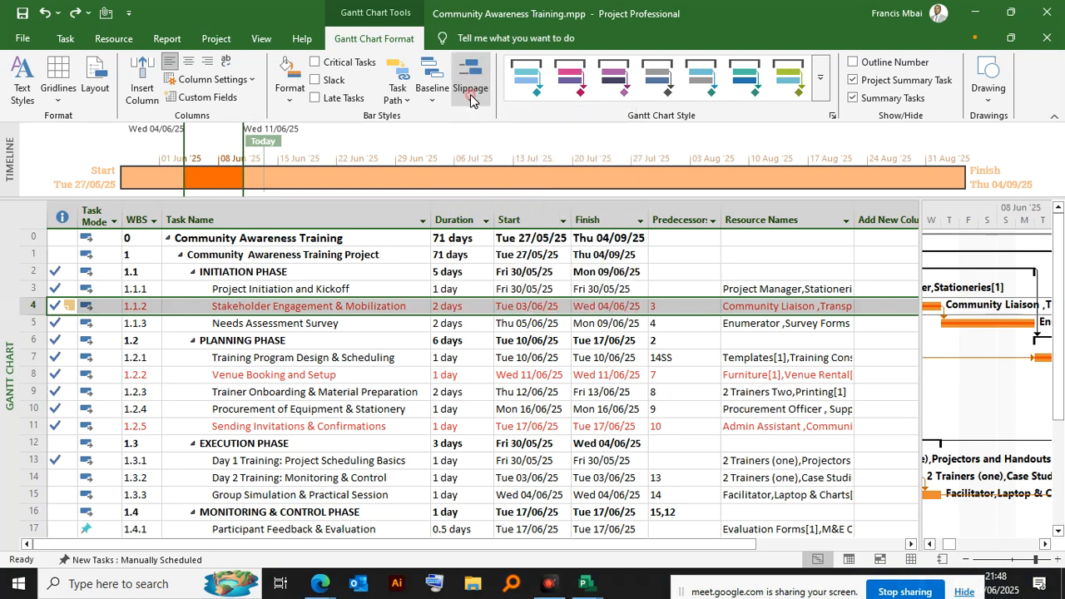
pyautogui.click(470, 98)
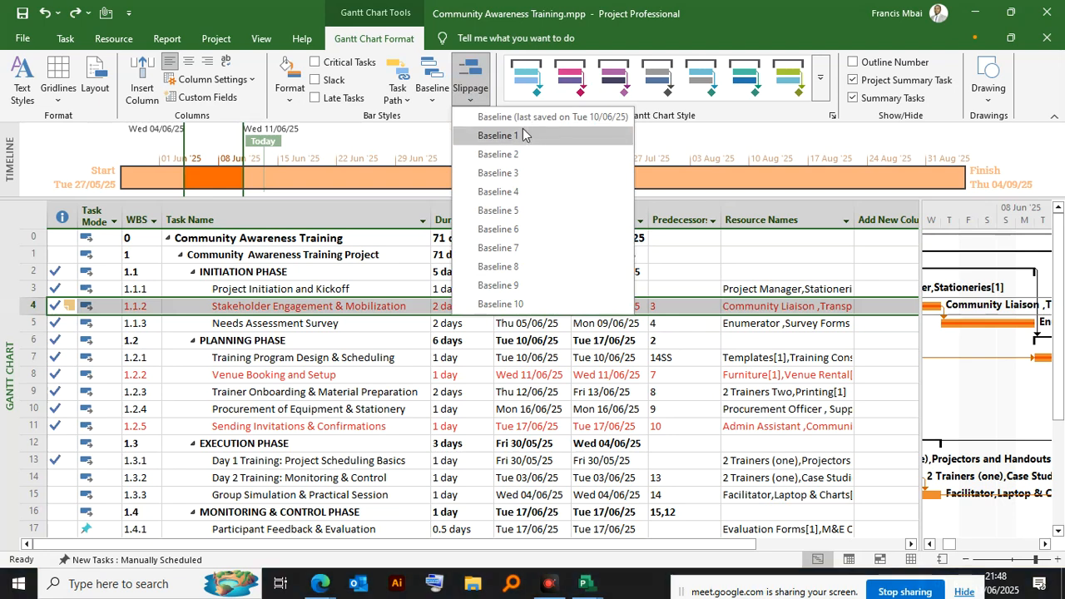
pyautogui.click(438, 101)
pyautogui.click(438, 101)
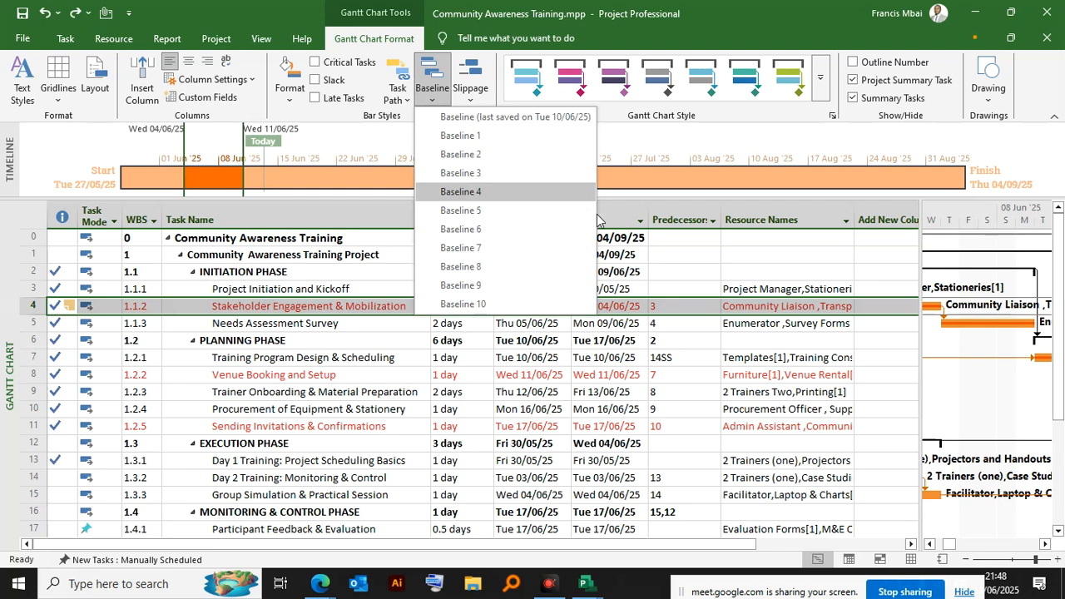
pyautogui.click(407, 101)
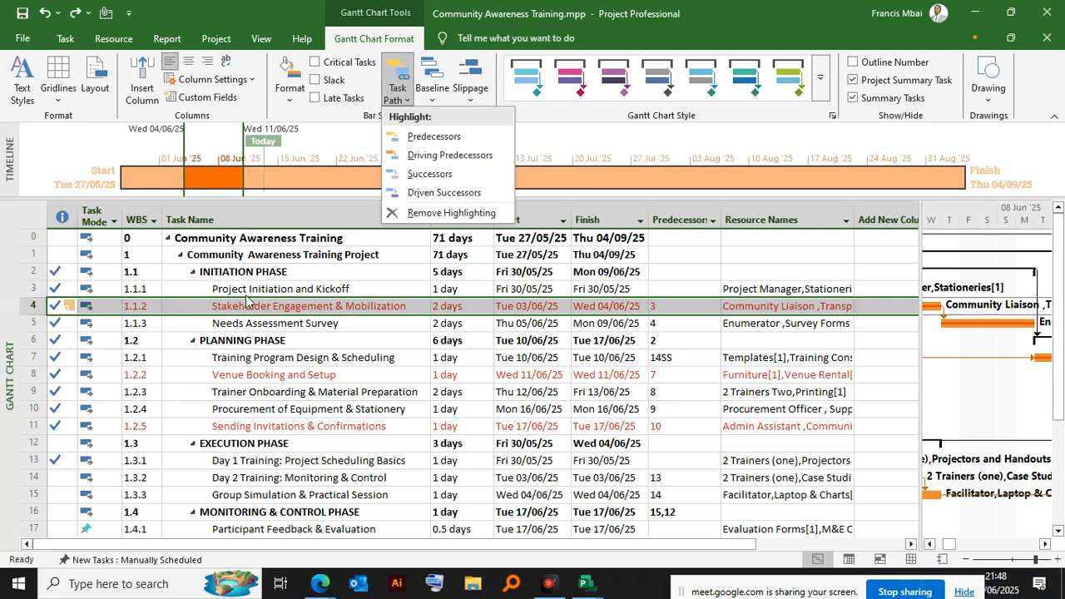
# Check the predecessor of Needs Assessment Survey, then reselect the whole Stakeholder Engagement & Mobilization row
pyautogui.click(56, 320)
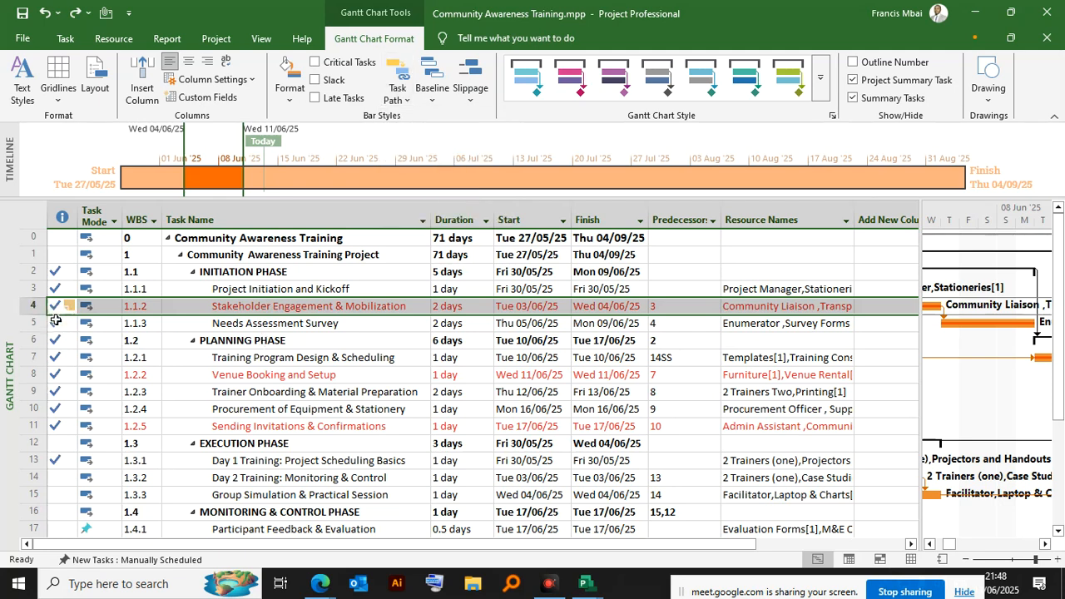
pyautogui.click(56, 320)
pyautogui.click(58, 305)
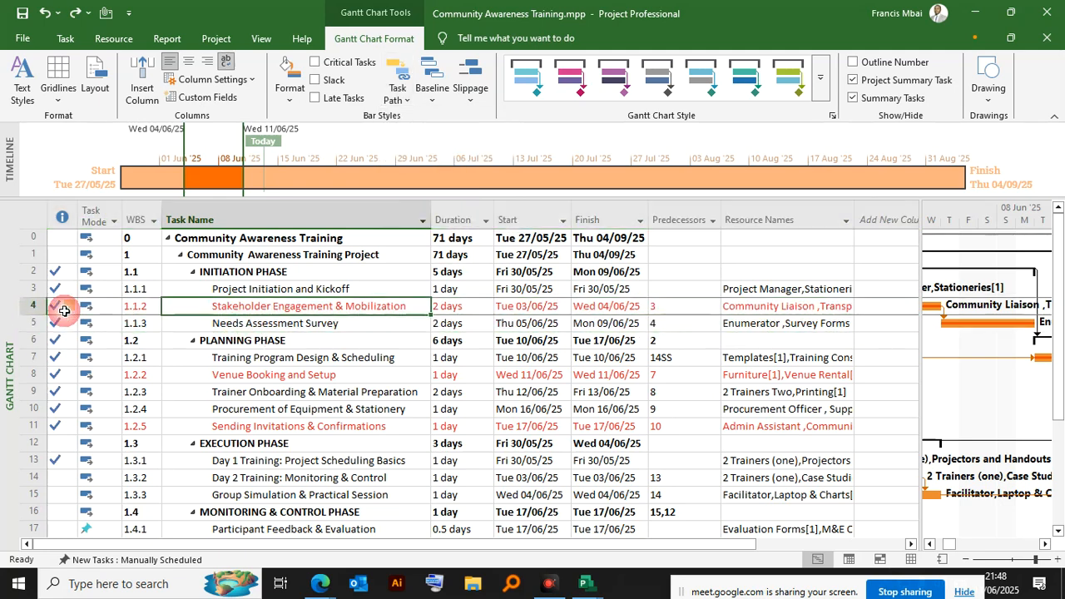
pyautogui.click(667, 329)
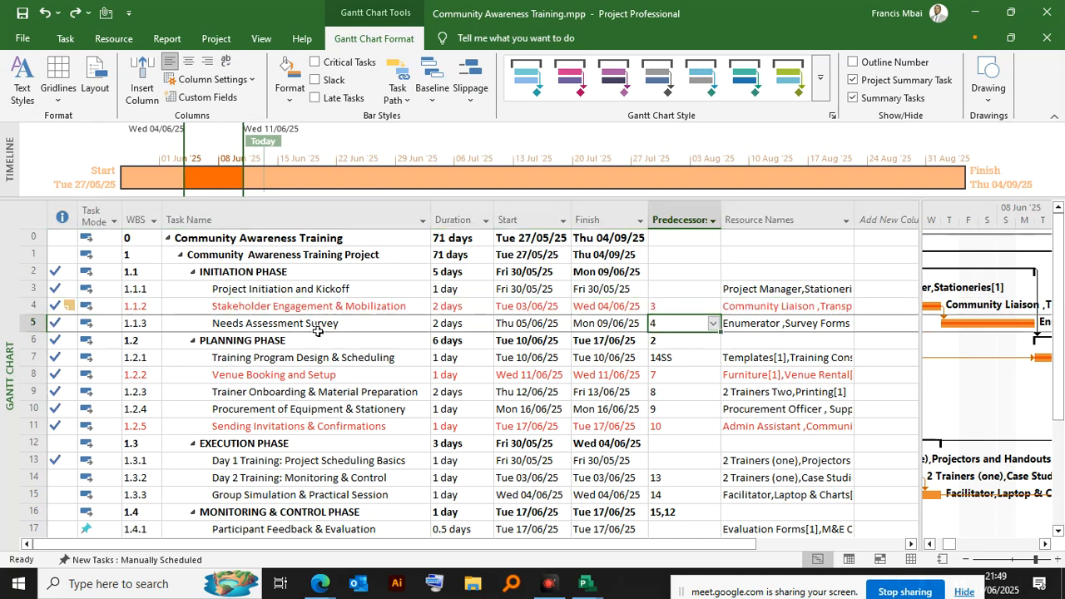
pyautogui.click(33, 305)
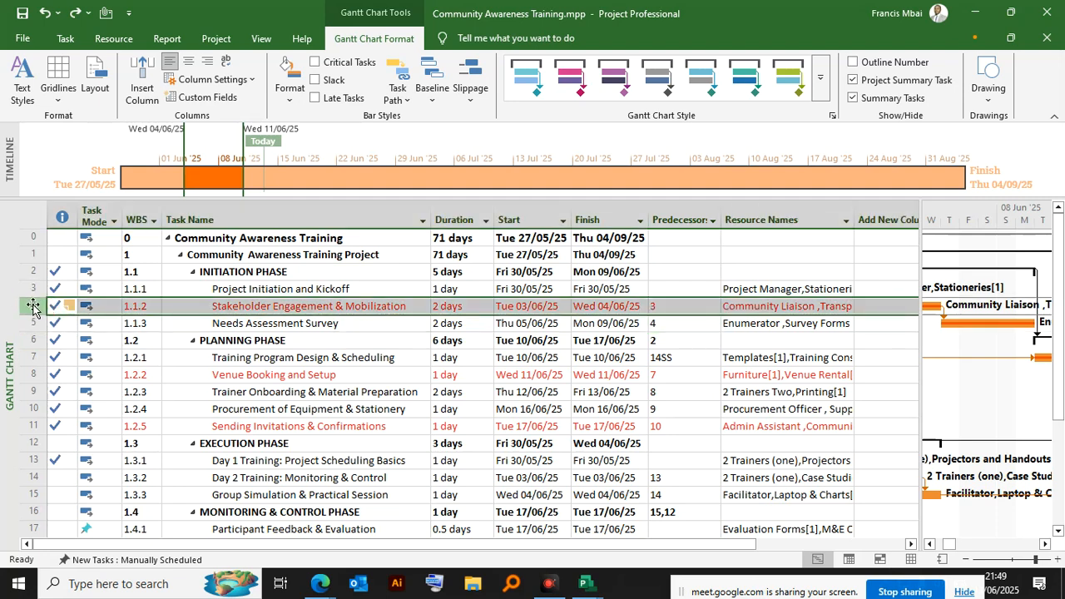
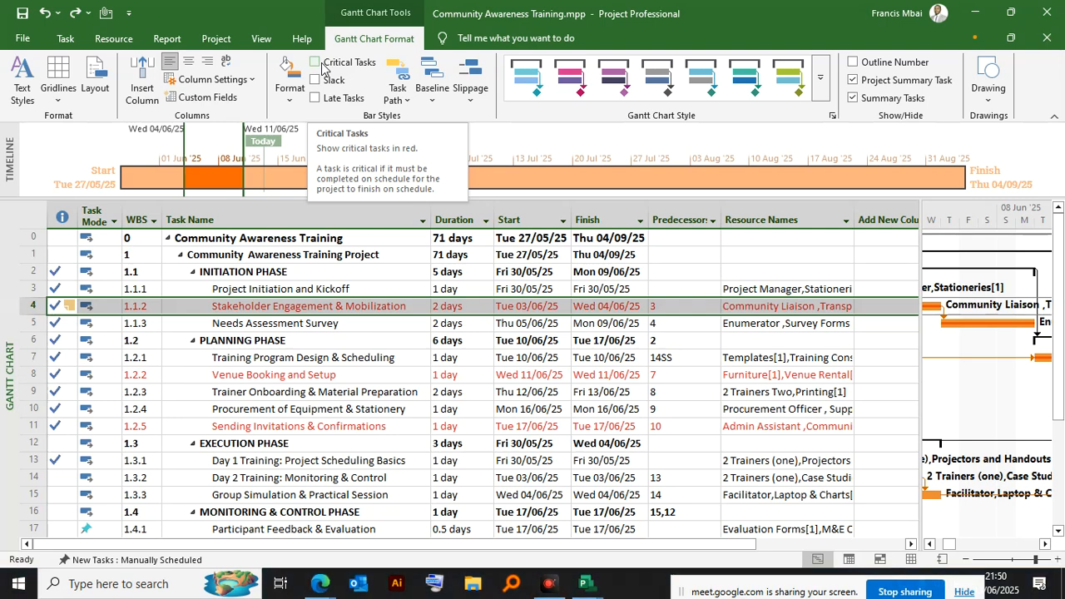
# Widen the Gantt chart area, try several chart styles including the orange presentation style, and apply the blue presentation style beside it
pyautogui.moveTo(751, 546); pyautogui.dragTo(902, 545)
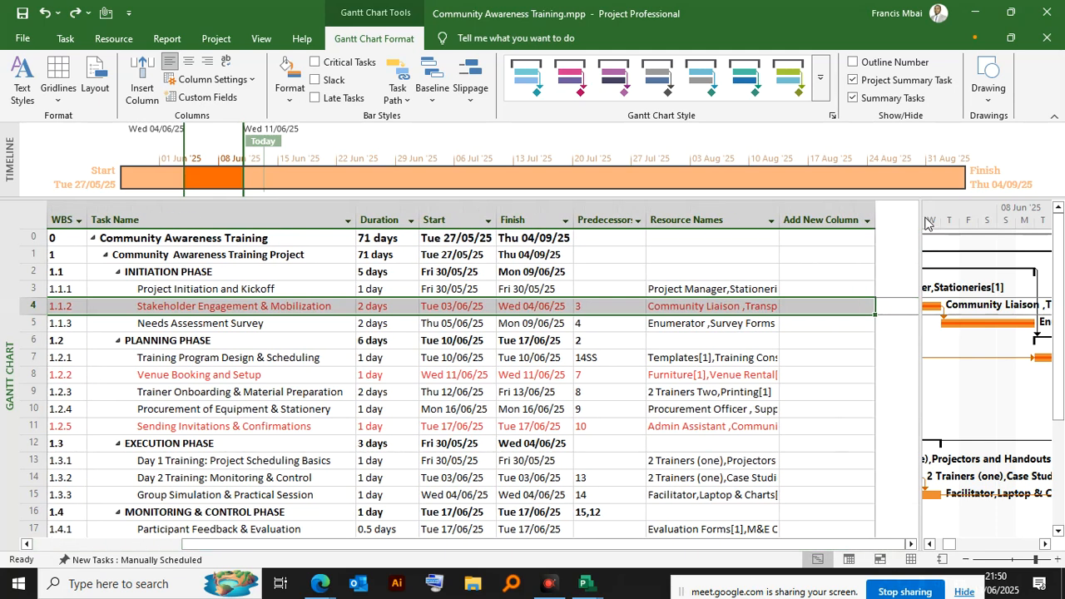
pyautogui.moveTo(918, 209); pyautogui.dragTo(806, 210)
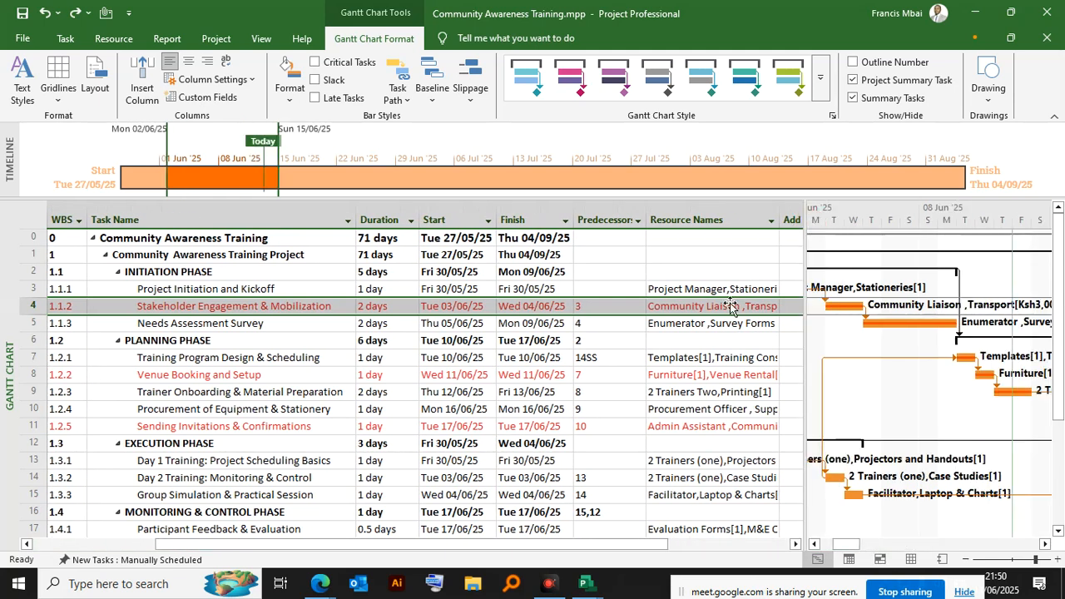
pyautogui.moveTo(852, 545); pyautogui.dragTo(839, 552)
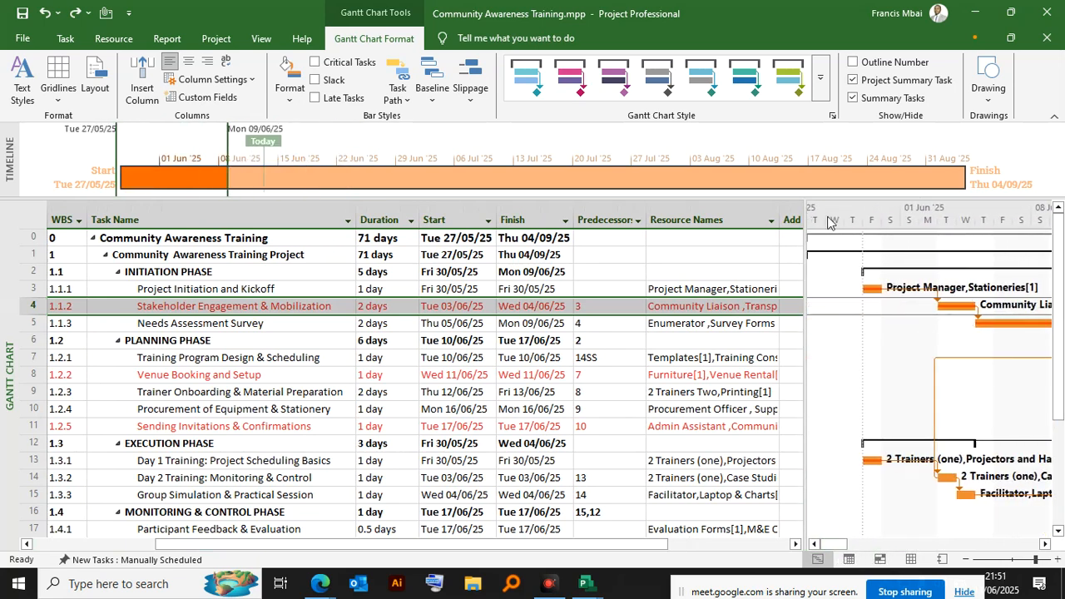
pyautogui.click(569, 77)
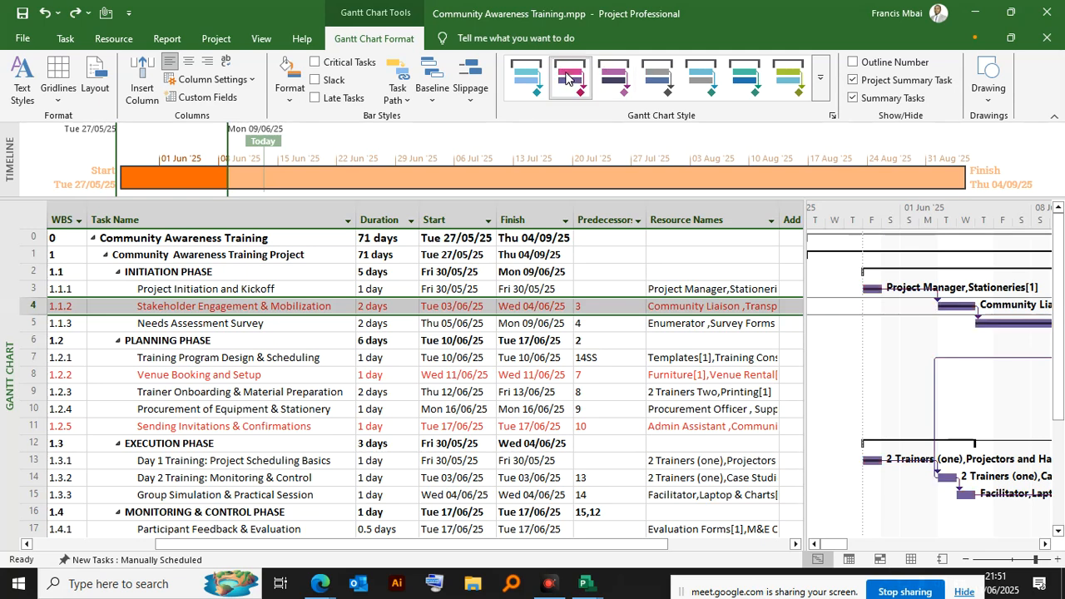
pyautogui.click(702, 77)
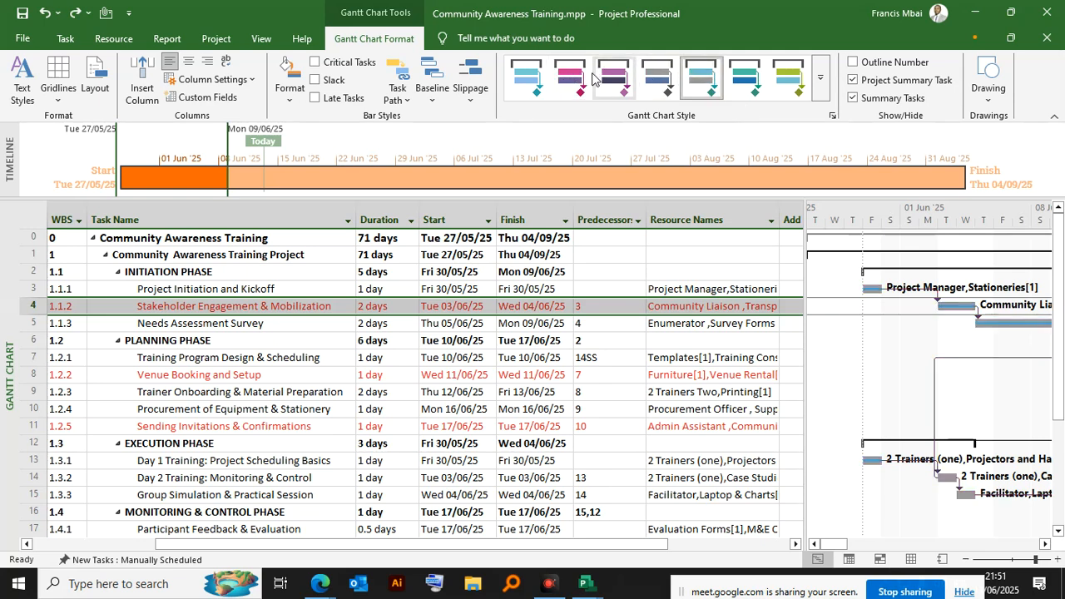
pyautogui.click(820, 77)
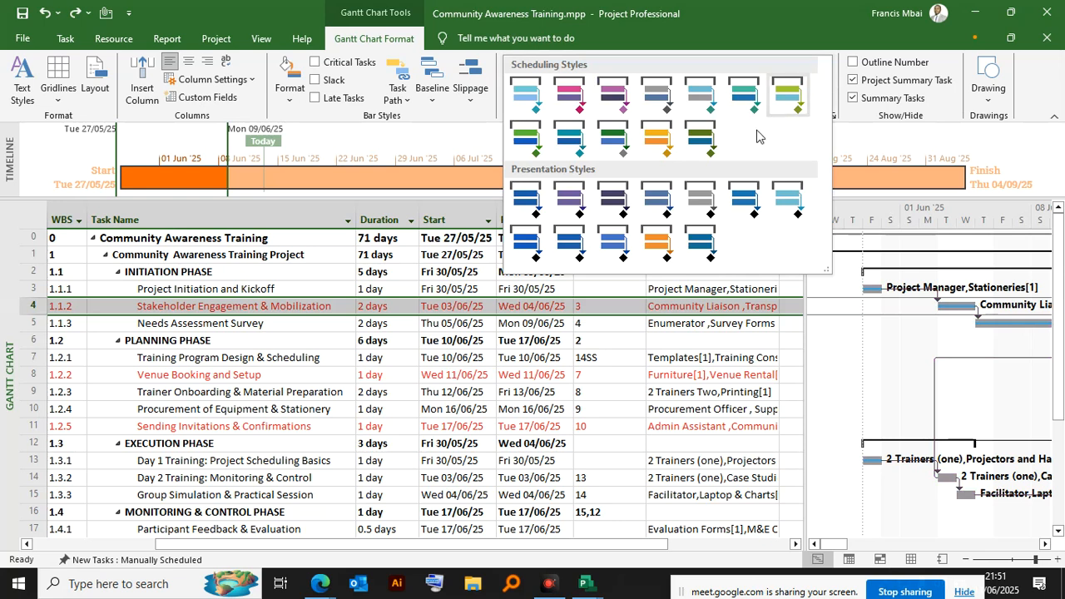
pyautogui.click(659, 241)
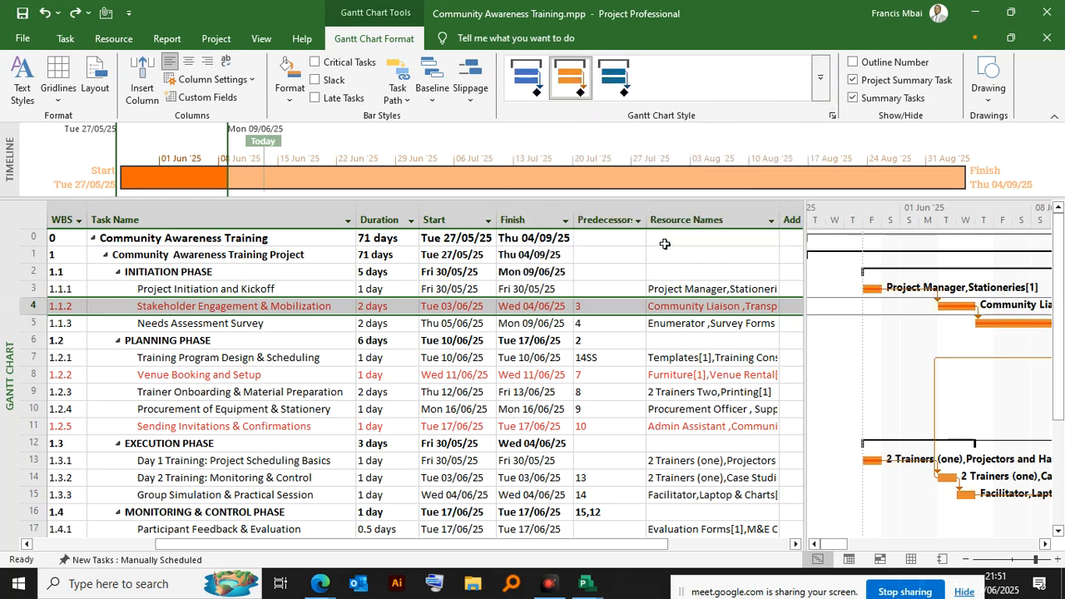
pyautogui.click(529, 83)
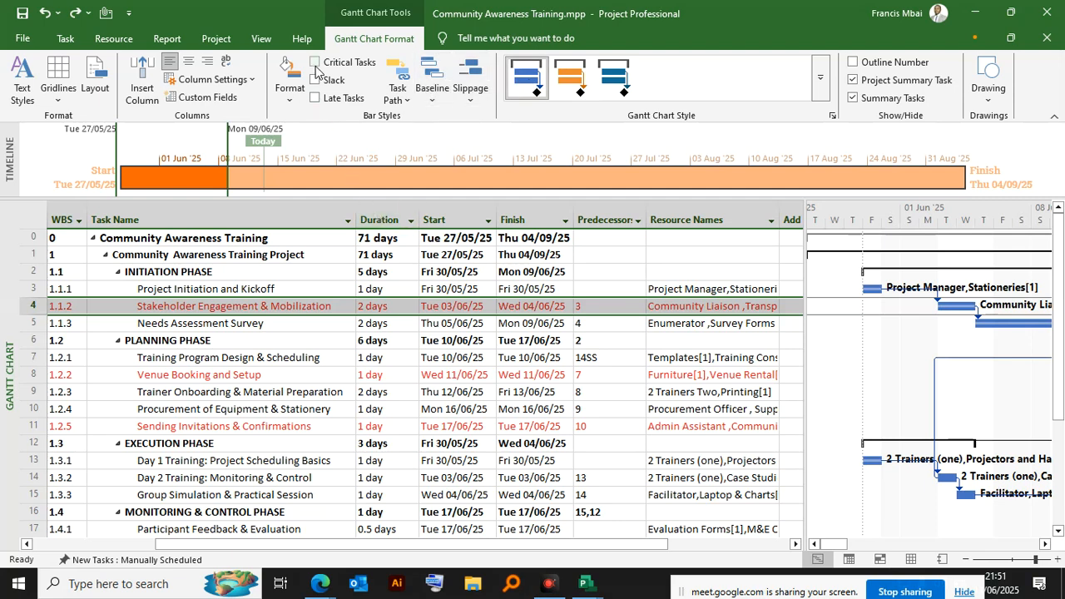
# Switch the Critical Tasks bar highlighting on and off repeatedly to compare the bars, leaving it off
pyautogui.moveTo(844, 545)
pyautogui.mouseDown()
pyautogui.moveTo(856, 545)
pyautogui.moveTo(846, 545)
pyautogui.mouseUp()
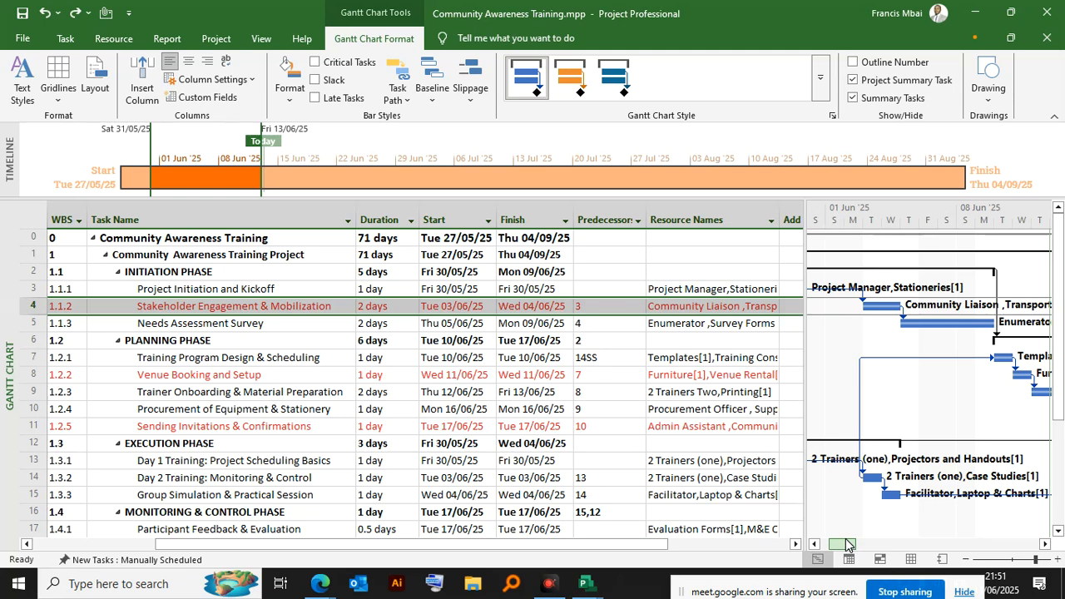
pyautogui.click(314, 61)
pyautogui.click(315, 63)
pyautogui.click(316, 63)
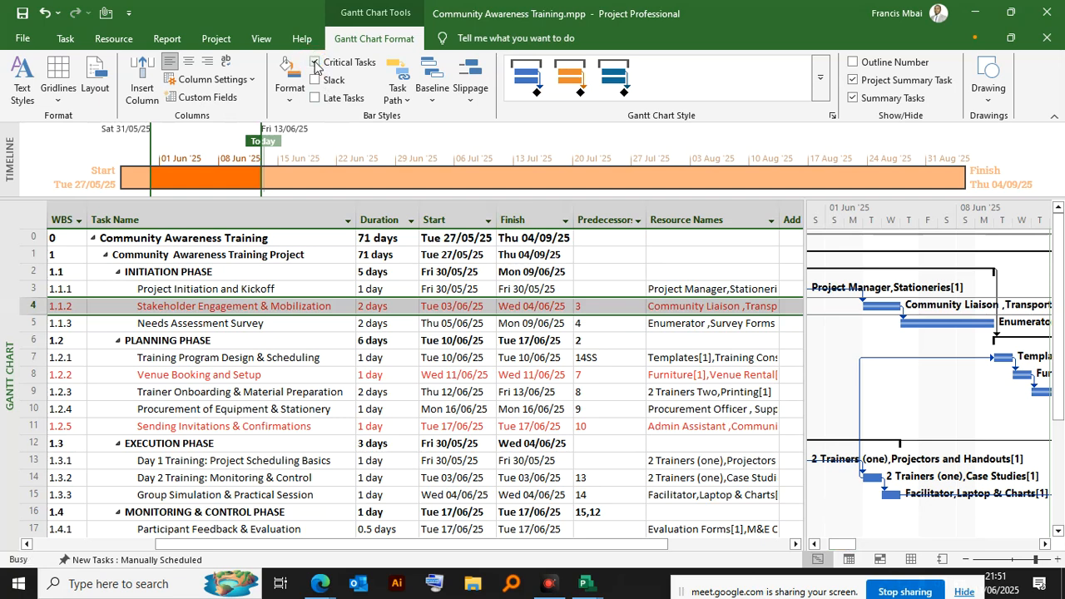
pyautogui.click(315, 64)
pyautogui.click(316, 64)
pyautogui.click(315, 64)
# Enlarge the Gantt chart area over the task table and bring the Initiation Phase bars into view
pyautogui.moveTo(847, 543); pyautogui.dragTo(872, 543)
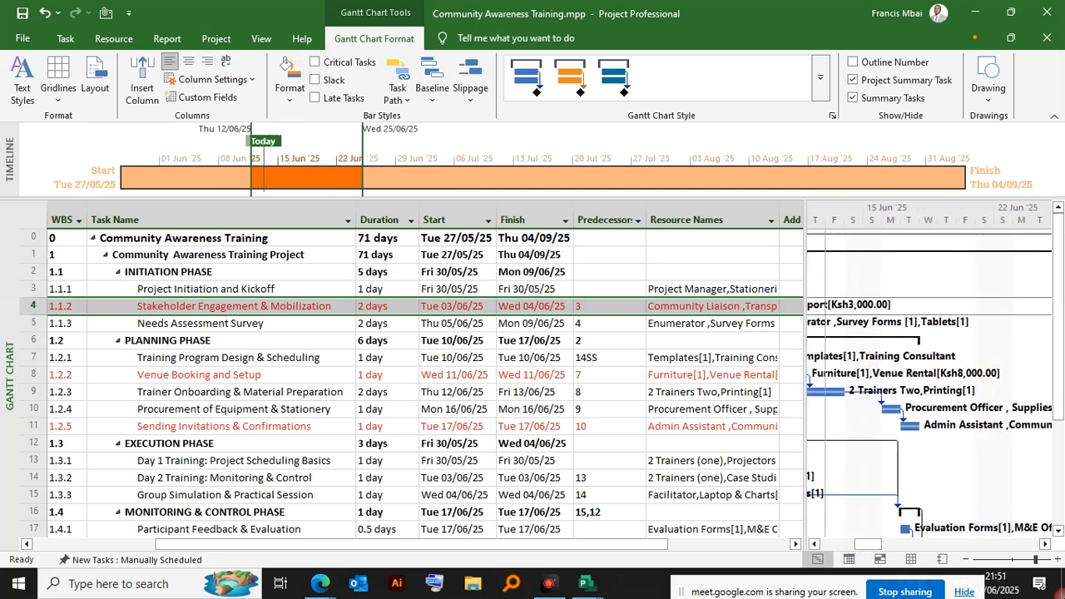
pyautogui.moveTo(803, 217); pyautogui.dragTo(450, 242)
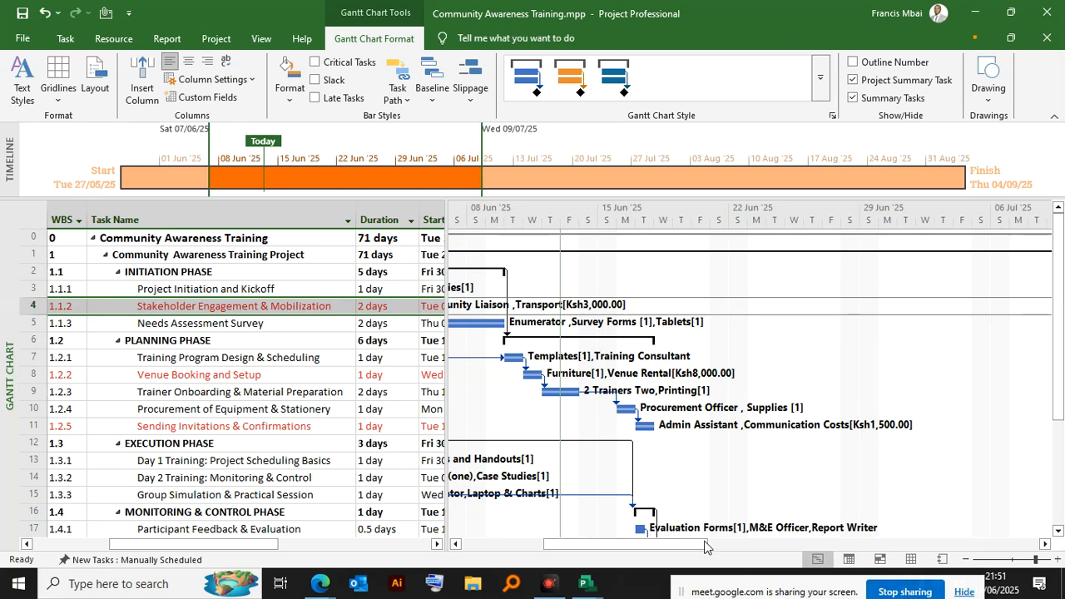
pyautogui.moveTo(706, 546); pyautogui.dragTo(592, 549)
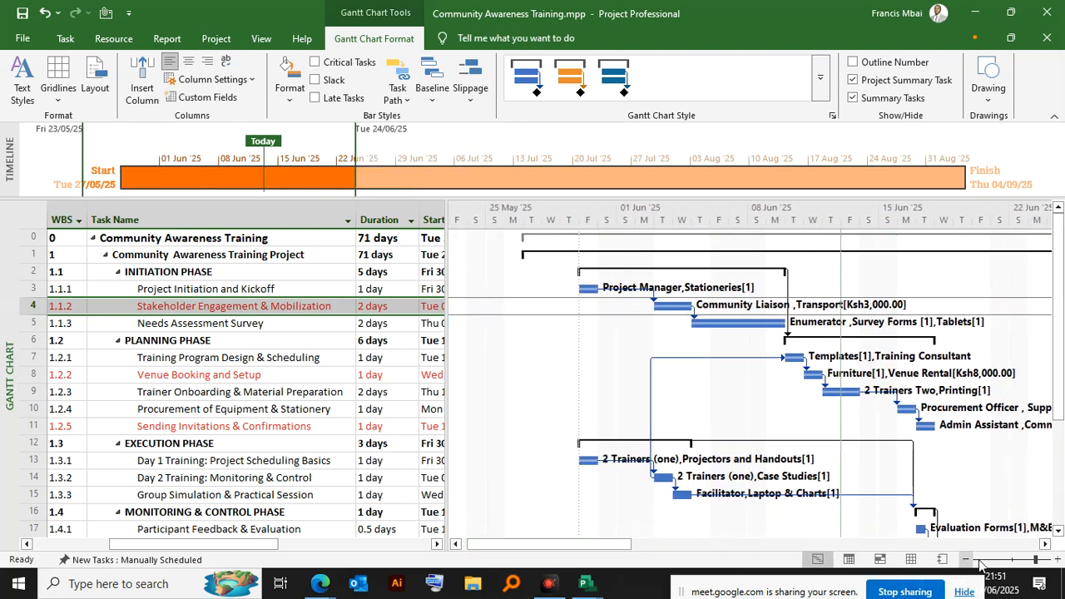
# Adjust the Gantt timescale to show days under weekly headings and turn on the Critical Tasks bar display
pyautogui.click(1024, 561)
pyautogui.click(1041, 560)
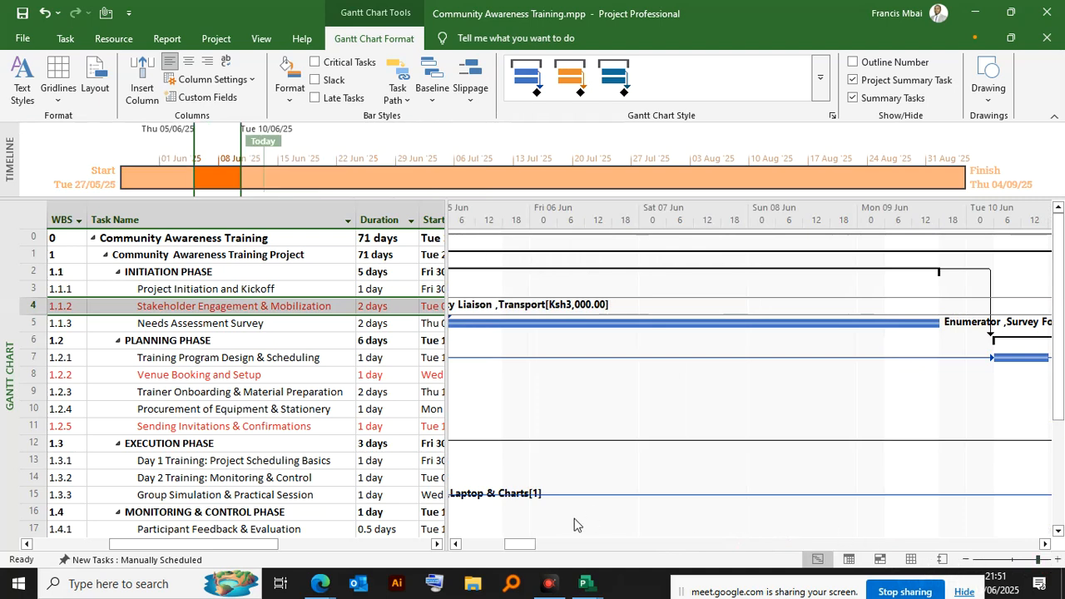
pyautogui.moveTo(520, 544); pyautogui.dragTo(500, 544)
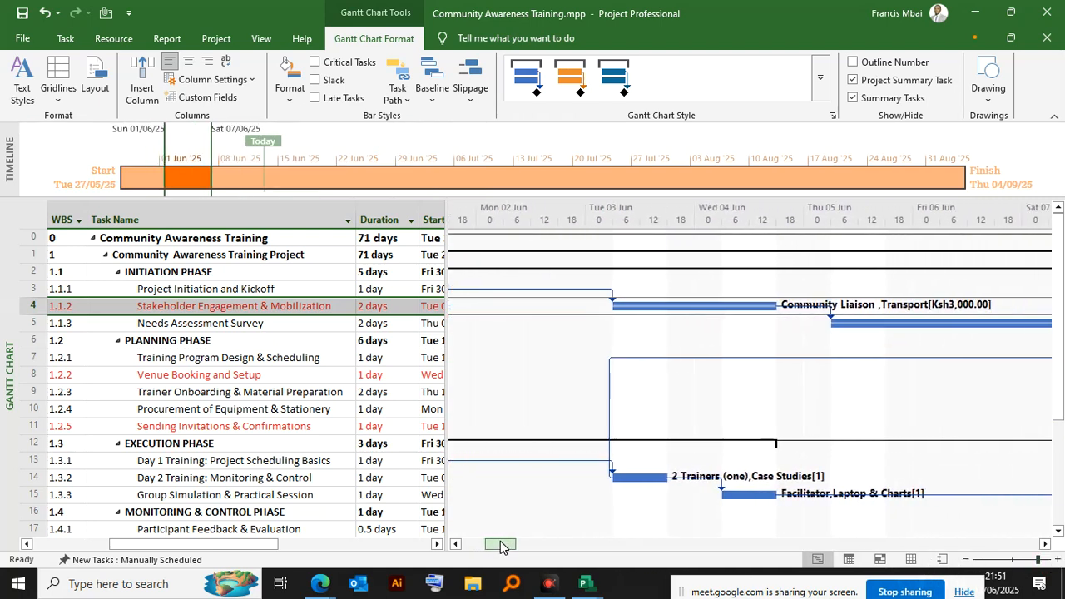
pyautogui.click(1032, 561)
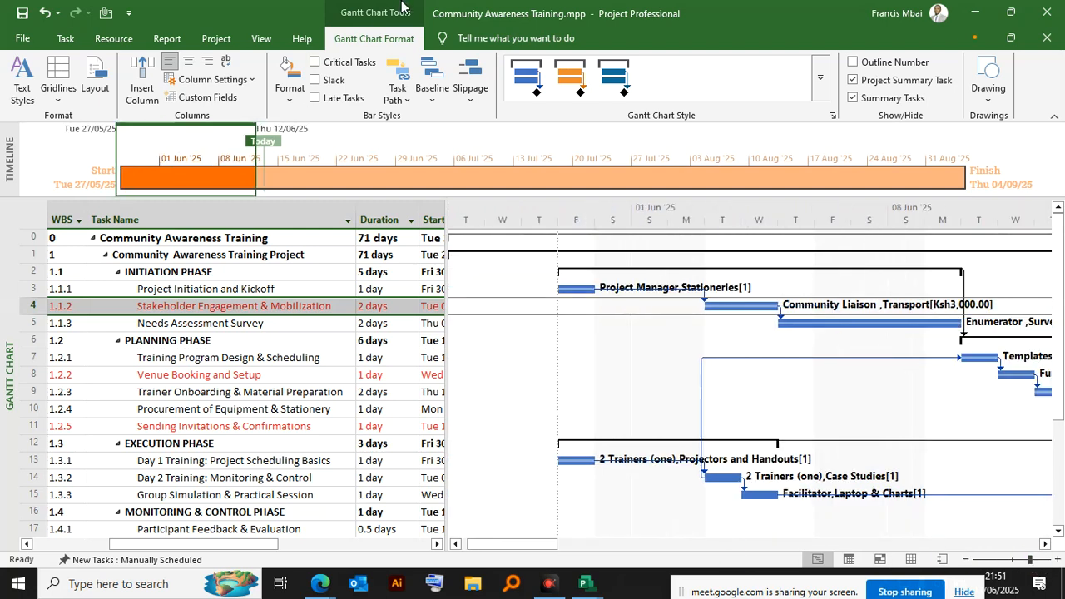
pyautogui.click(316, 61)
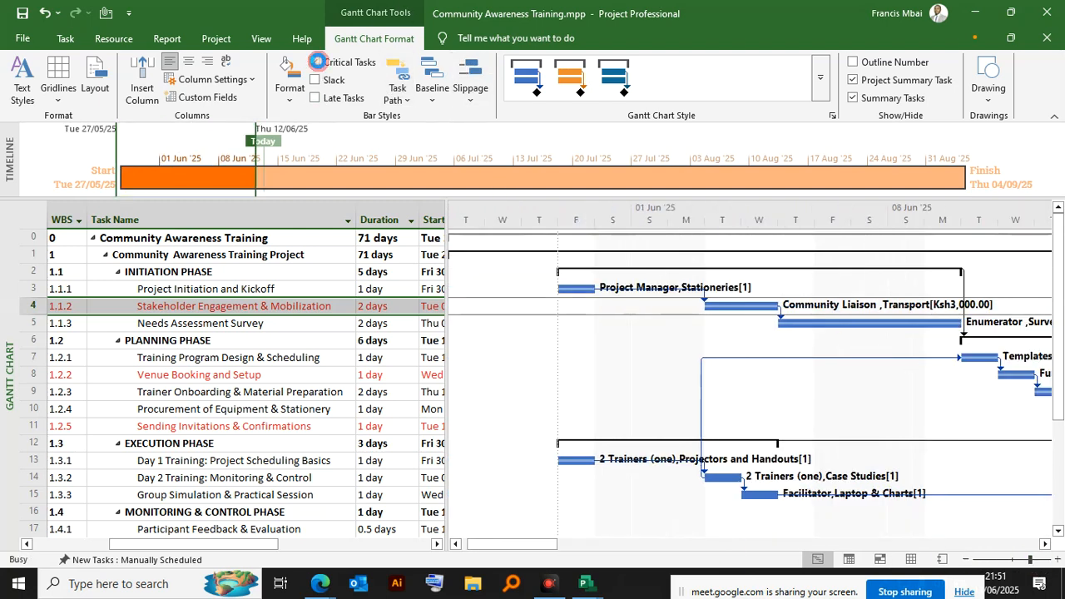
pyautogui.click(316, 62)
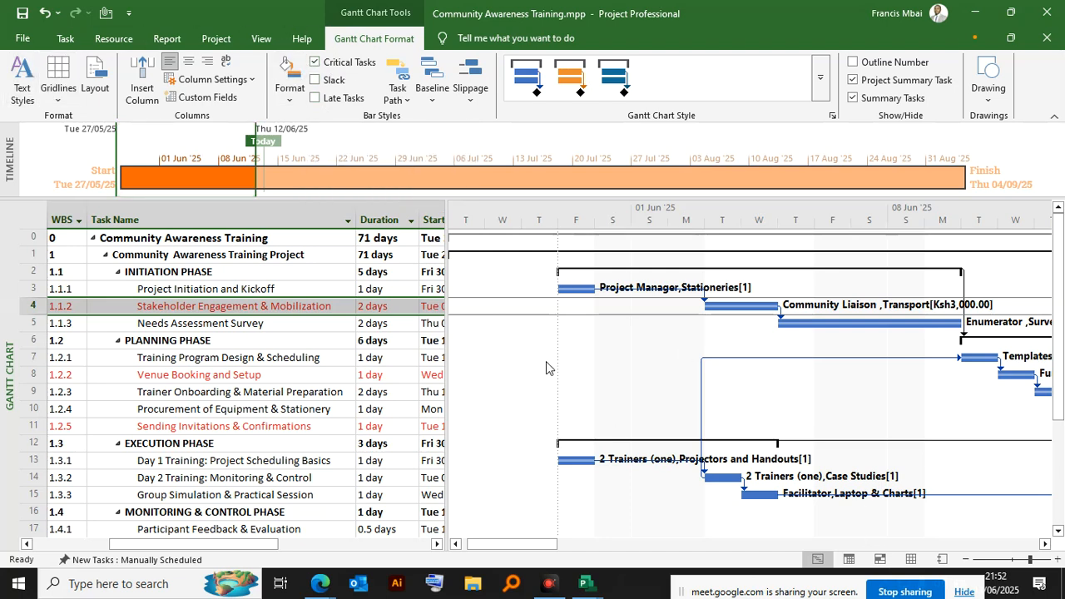
# Open the project's print preview and enlarge page 1 to examine the bar legend below the chart
pyautogui.click(23, 39)
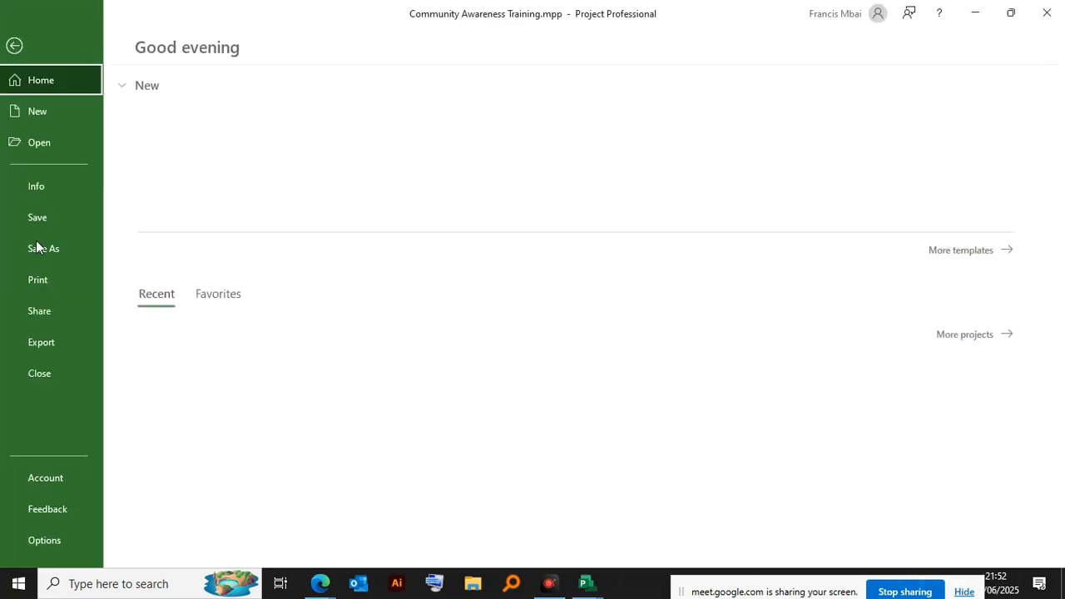
pyautogui.click(39, 283)
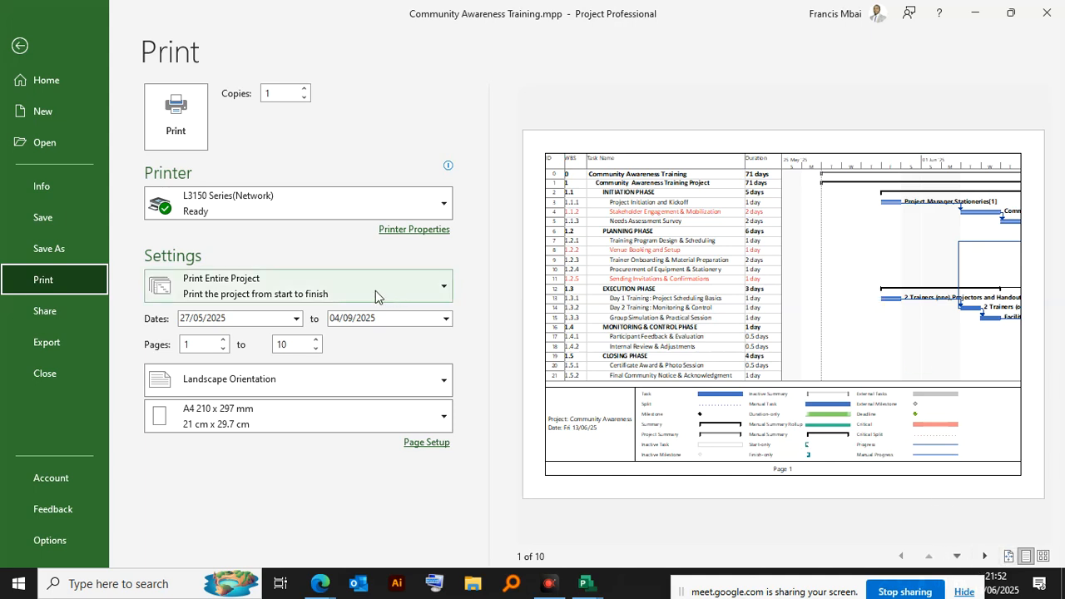
pyautogui.click(876, 305)
pyautogui.scroll(-3, 719, 378)
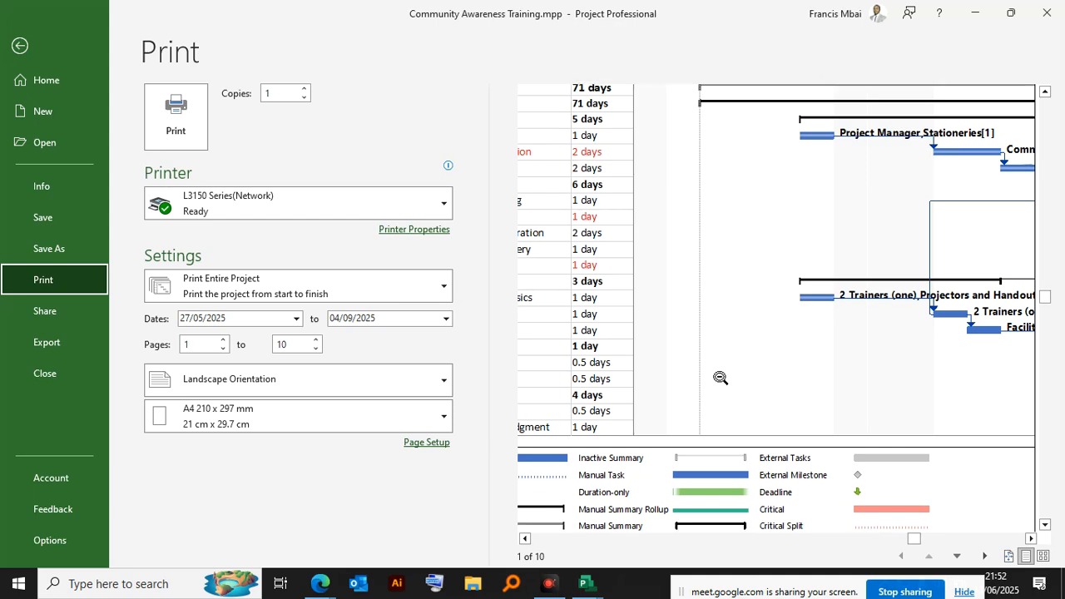
pyautogui.scroll(-1, 719, 380)
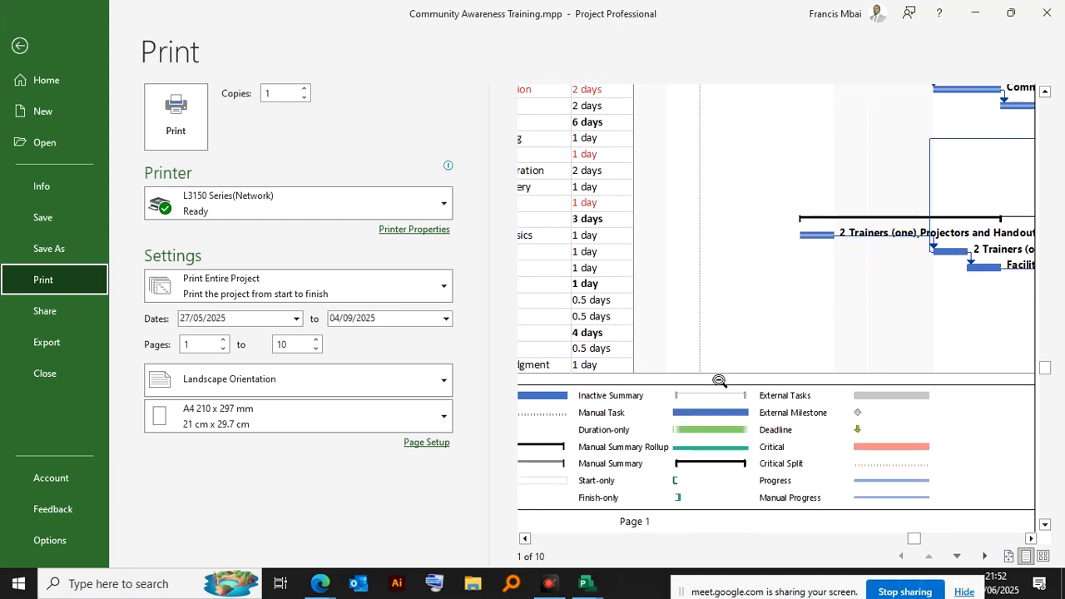
pyautogui.scroll(-1, 719, 380)
pyautogui.scroll(-3, 718, 383)
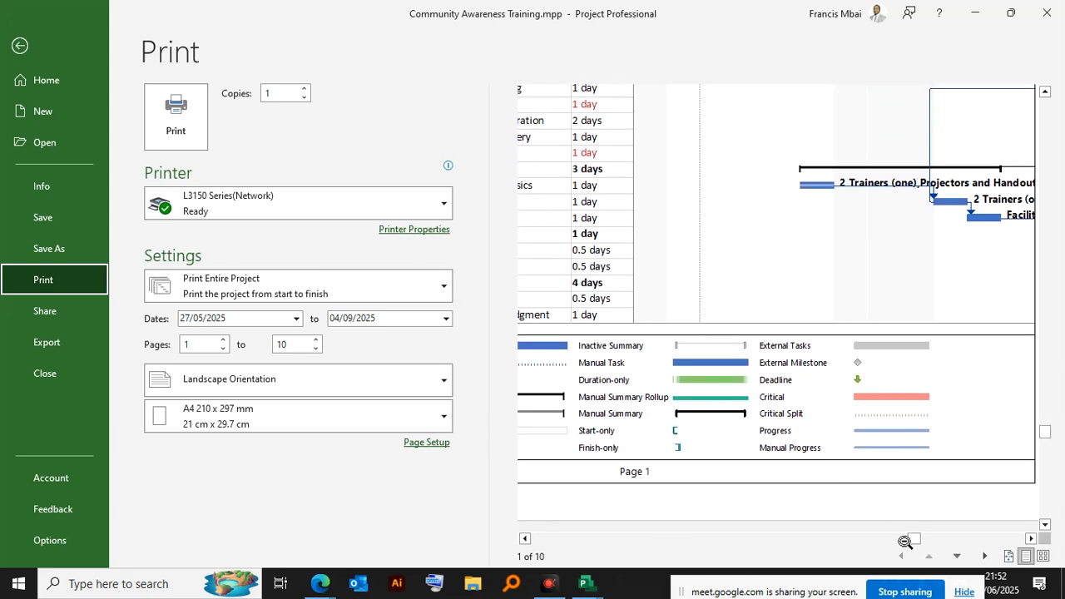
pyautogui.moveTo(913, 539); pyautogui.dragTo(846, 541)
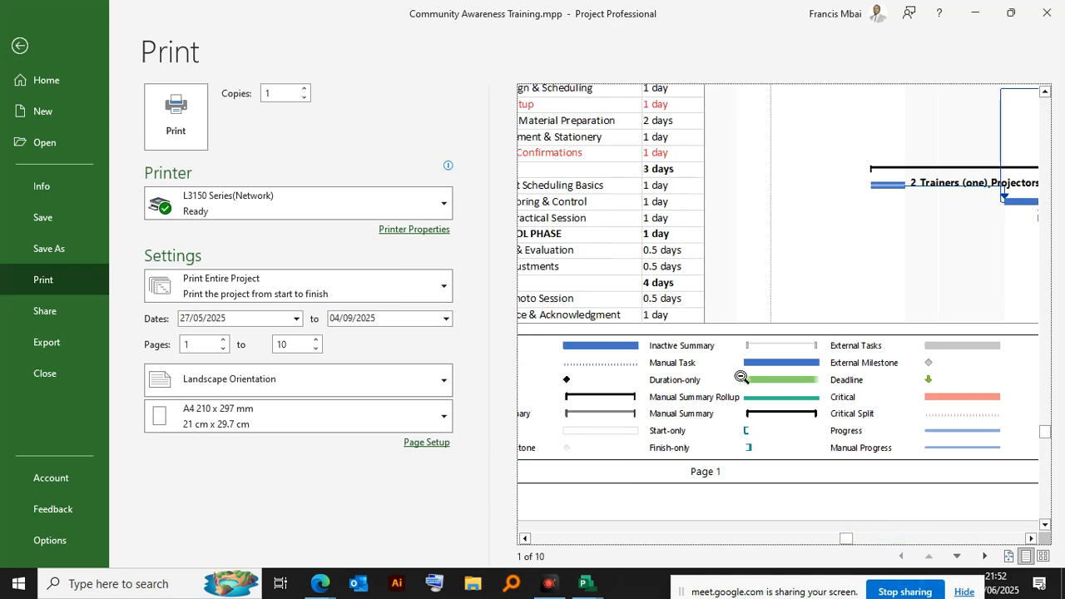
# Compare the task bars on preview page 1 with the Critical entry in the legend
pyautogui.scroll(5, 740, 374)
pyautogui.scroll(6, 740, 374)
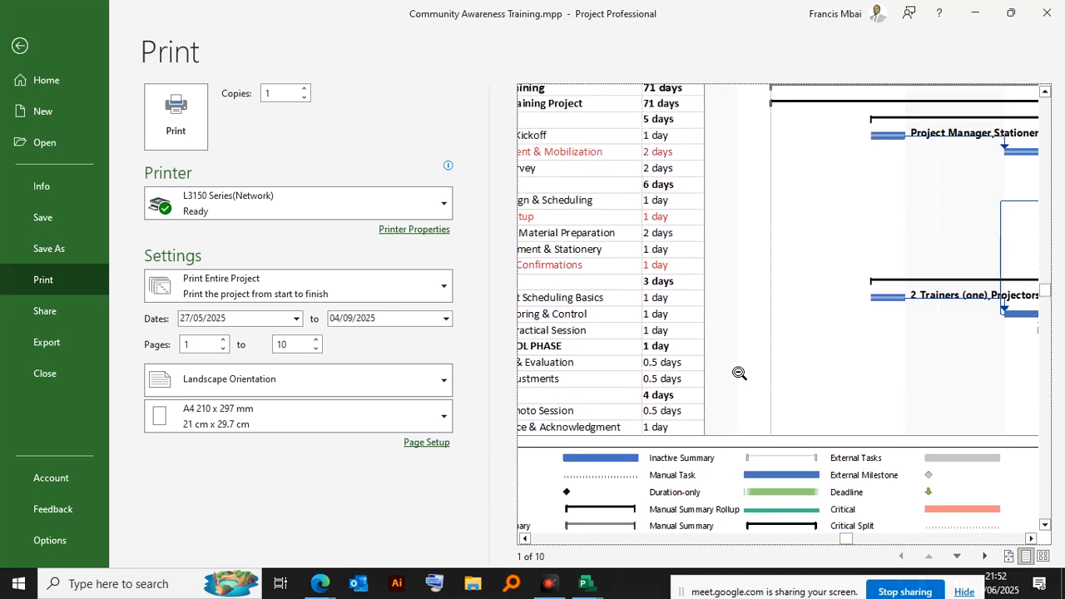
pyautogui.moveTo(853, 543); pyautogui.dragTo(992, 541)
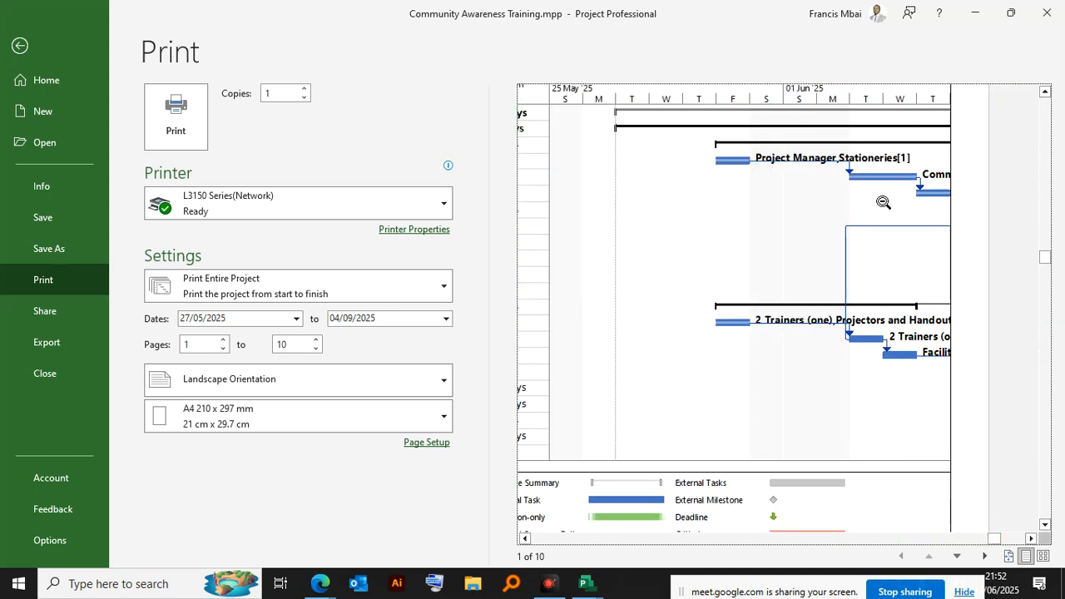
pyautogui.scroll(-2, 798, 503)
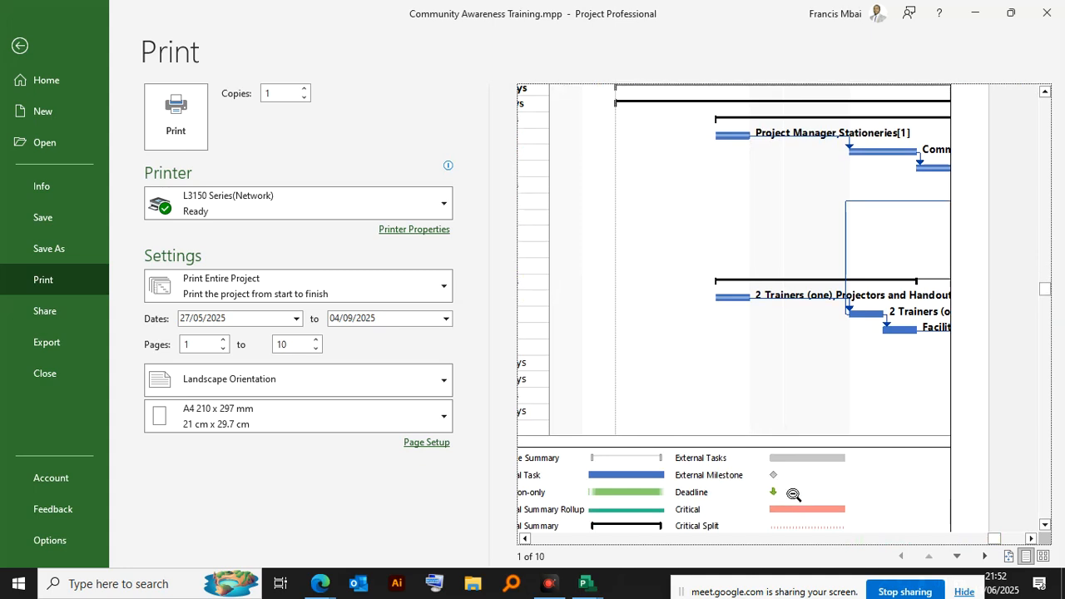
pyautogui.scroll(-1, 785, 481)
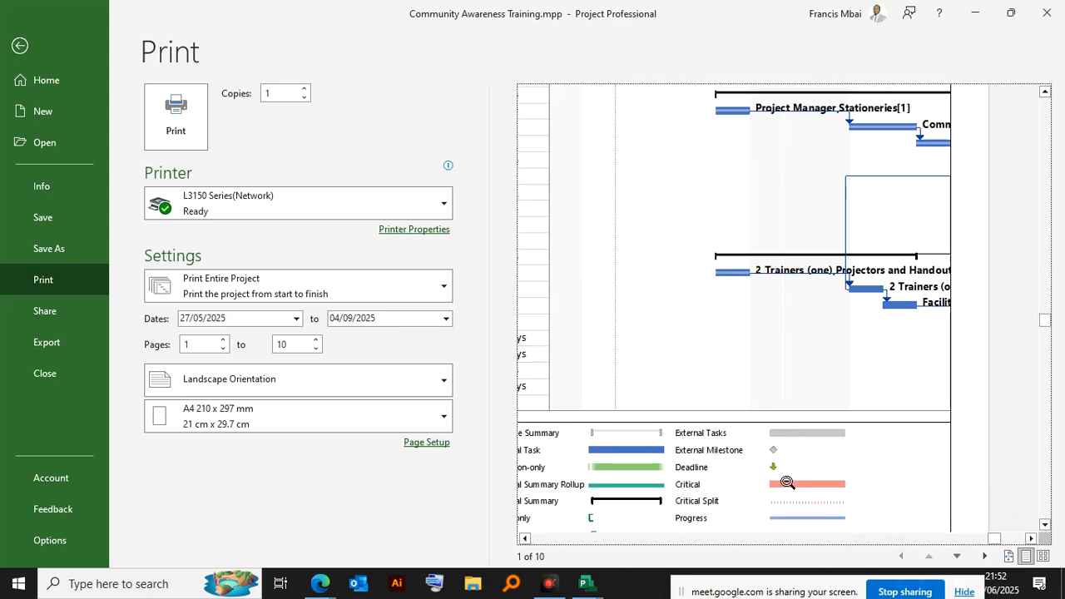
pyautogui.scroll(-1, 787, 494)
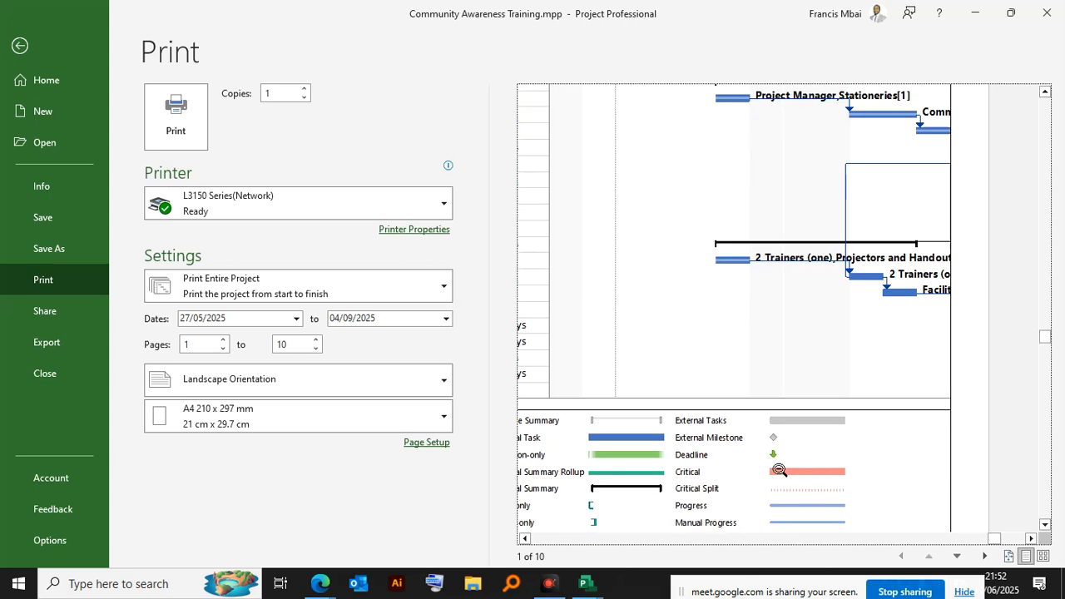
pyautogui.scroll(5, 795, 474)
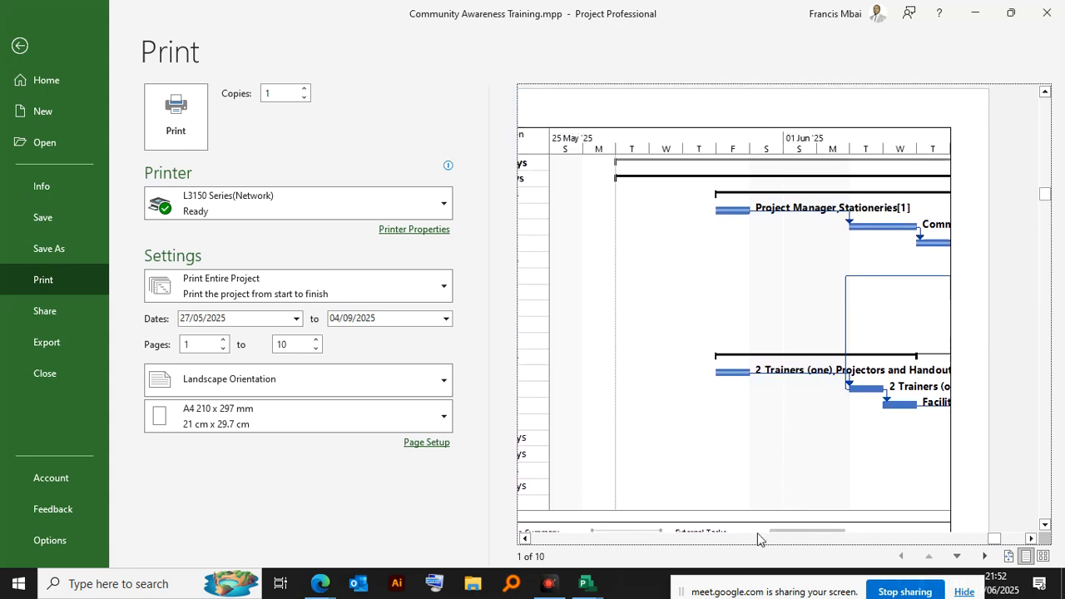
pyautogui.scroll(-1, 750, 504)
pyautogui.scroll(-1, 787, 525)
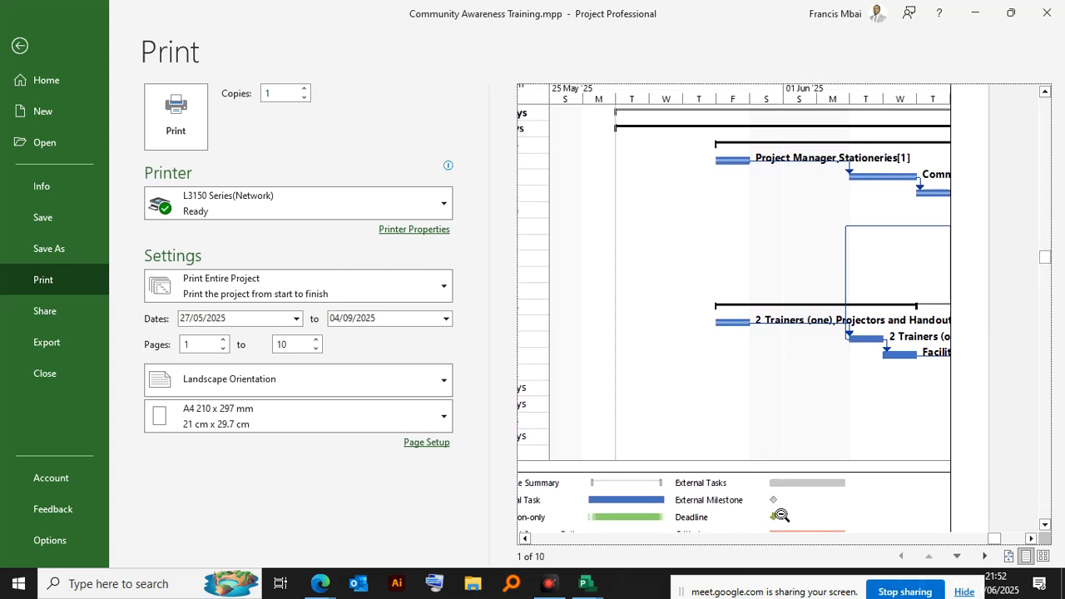
pyautogui.scroll(-1, 781, 516)
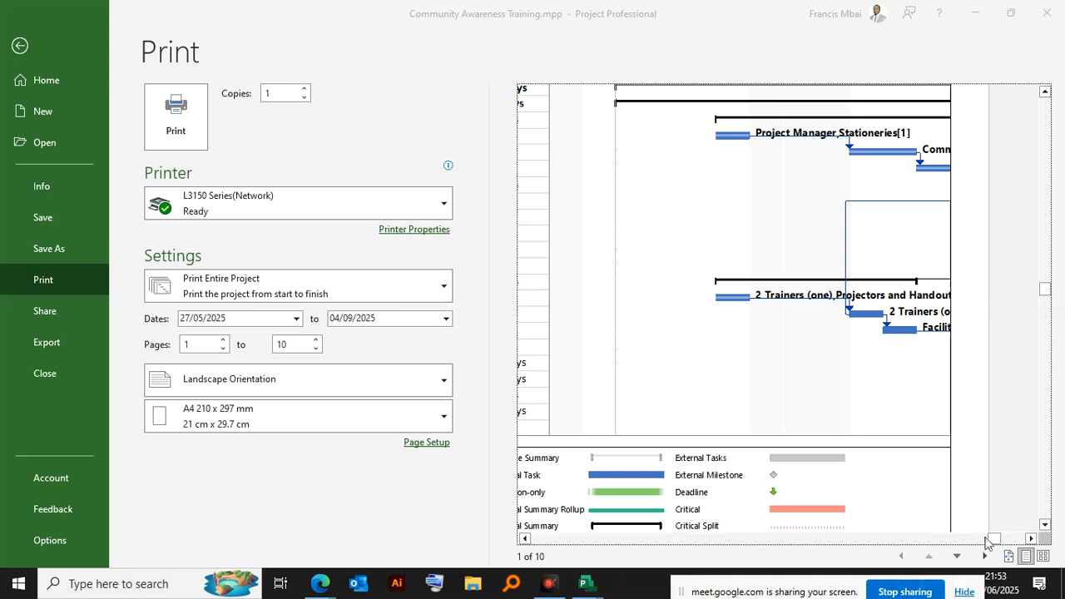
# Zoom the preview back out to the whole page and return to the Gantt chart
pyautogui.moveTo(994, 539); pyautogui.dragTo(943, 540)
pyautogui.click(1023, 542)
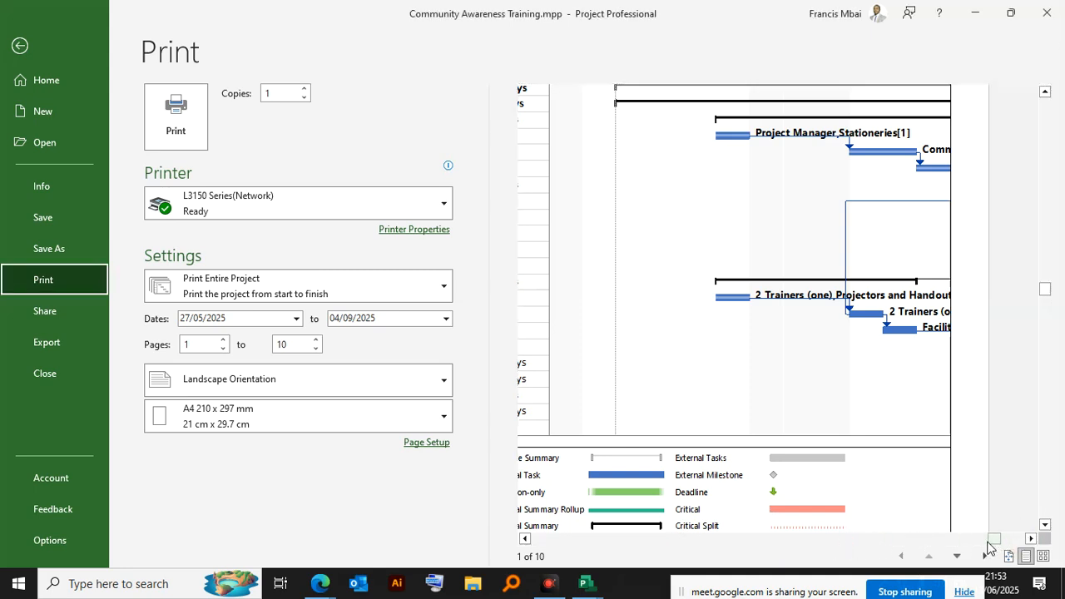
pyautogui.click(831, 364)
pyautogui.click(786, 348)
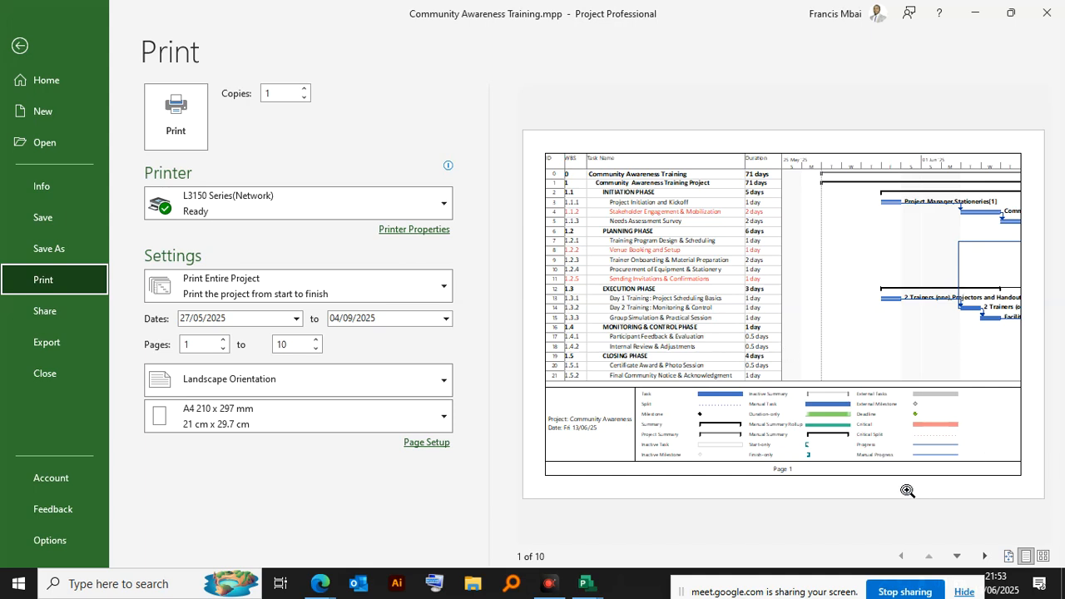
pyautogui.click(19, 46)
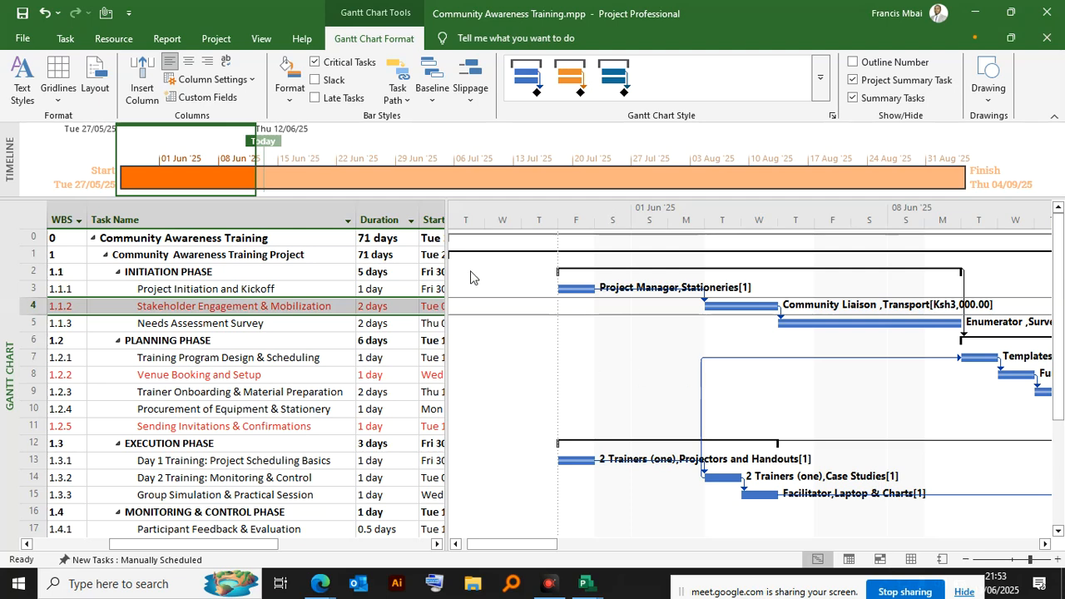
# Turn on the Slack display and look over the Execution Phase bars in the chart
pyautogui.click(315, 80)
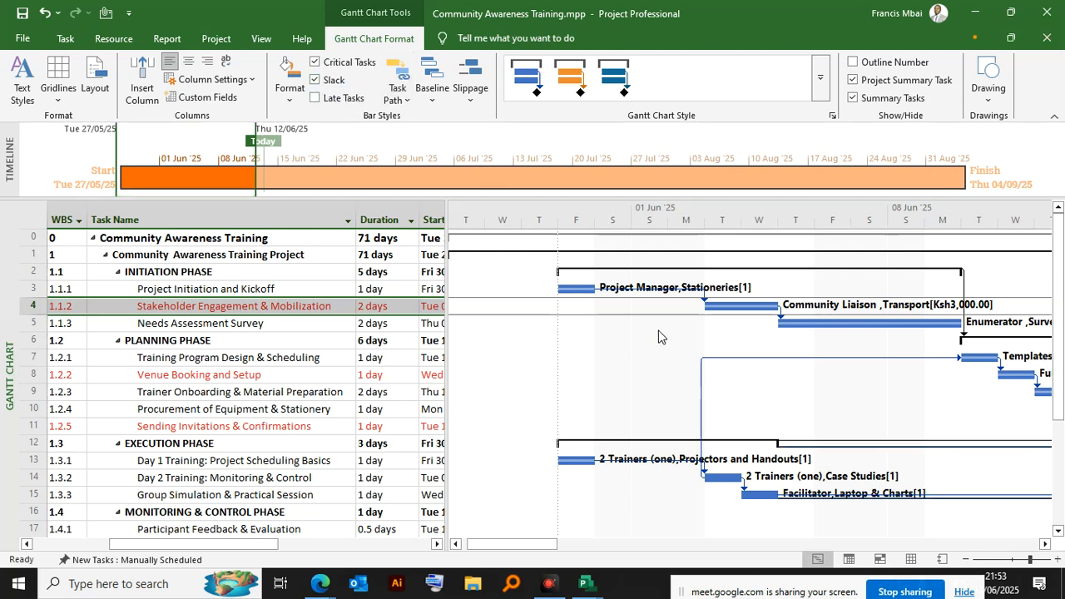
pyautogui.scroll(-2, 658, 339)
pyautogui.scroll(1, 658, 339)
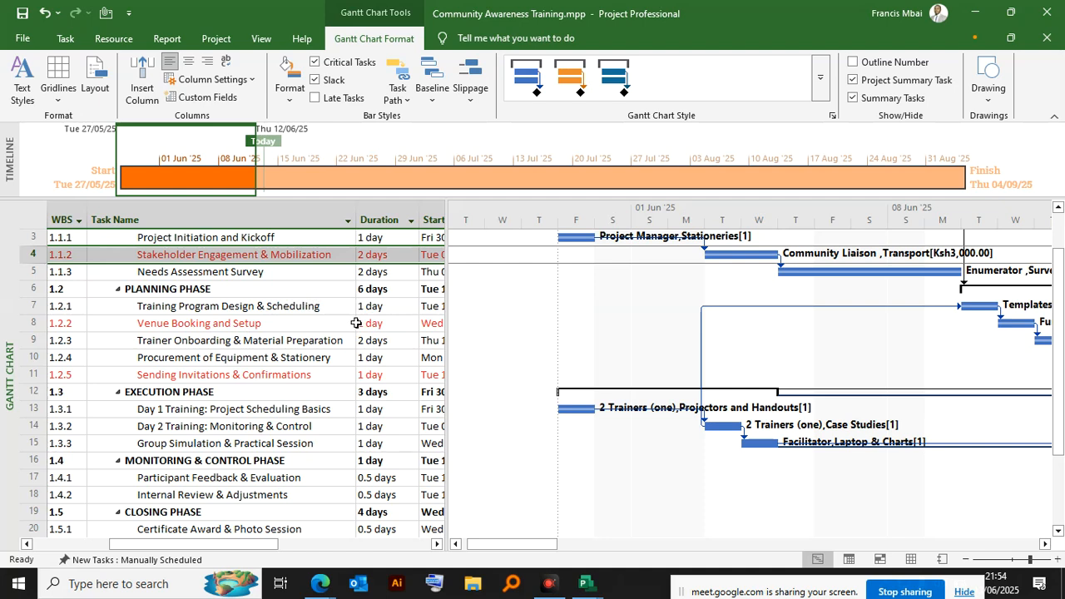
# Switch the Slack display off and on repeatedly to compare the Execution Phase bars, leaving it off
pyautogui.click(316, 81)
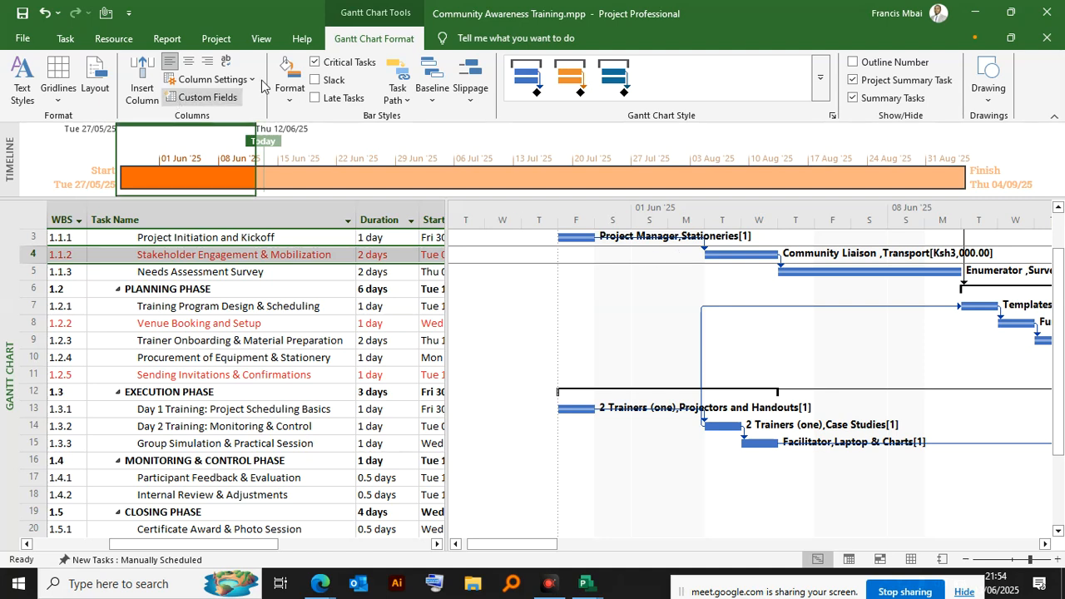
pyautogui.click(318, 84)
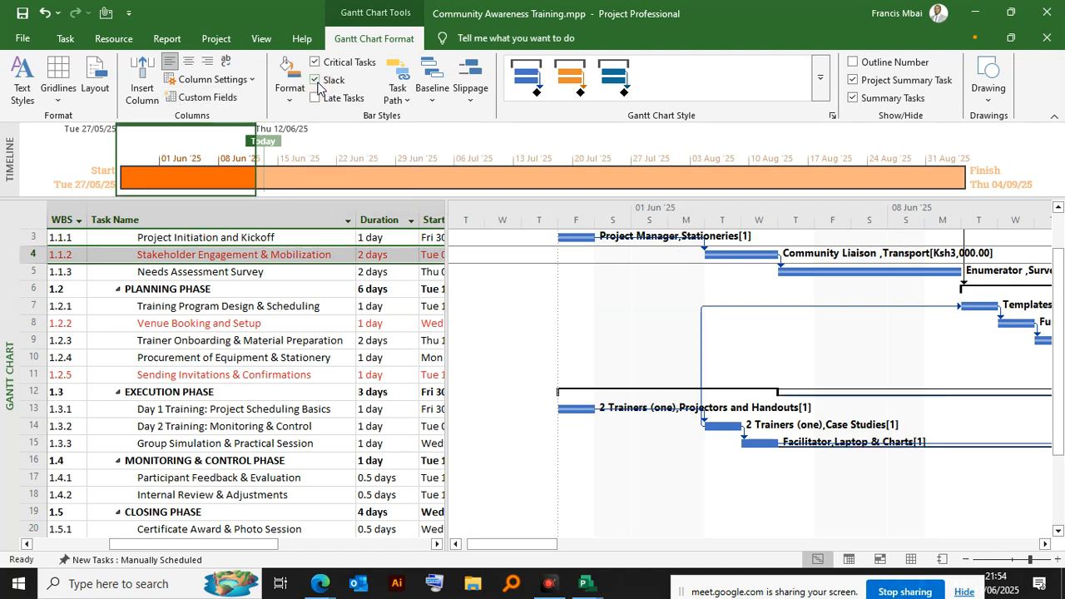
pyautogui.click(318, 84)
pyautogui.click(318, 84)
pyautogui.click(318, 83)
pyautogui.click(318, 83)
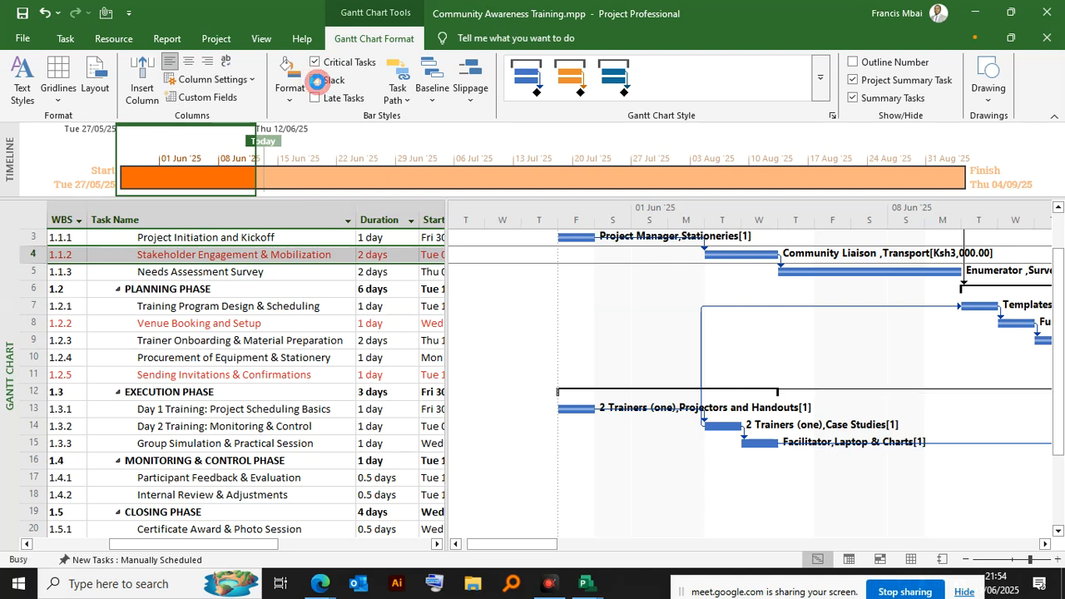
pyautogui.click(317, 81)
pyautogui.click(318, 84)
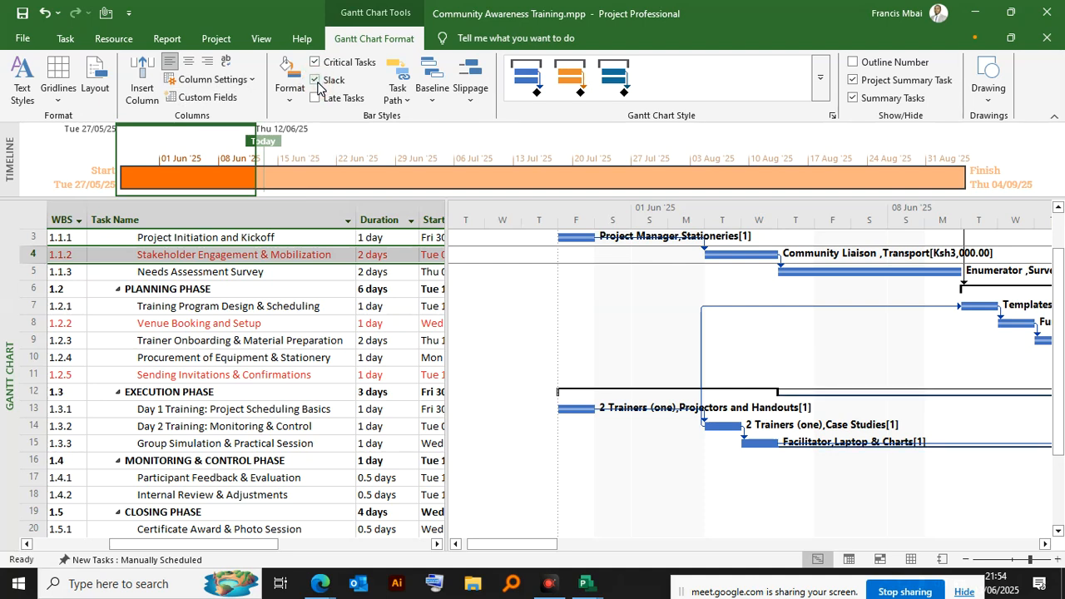
pyautogui.click(317, 86)
pyautogui.click(317, 84)
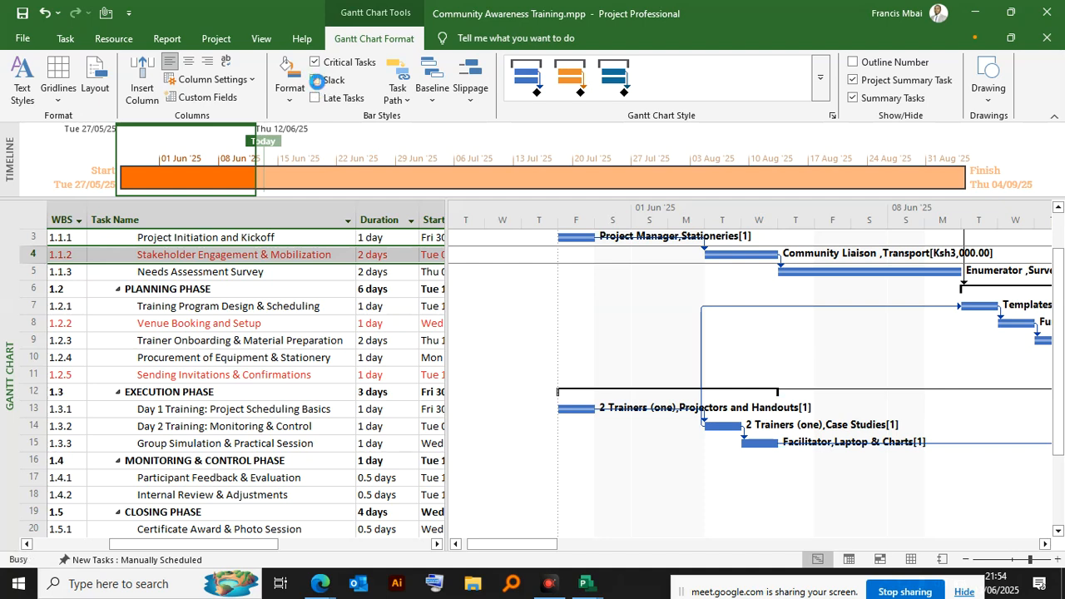
pyautogui.click(318, 83)
pyautogui.click(314, 82)
pyautogui.click(313, 84)
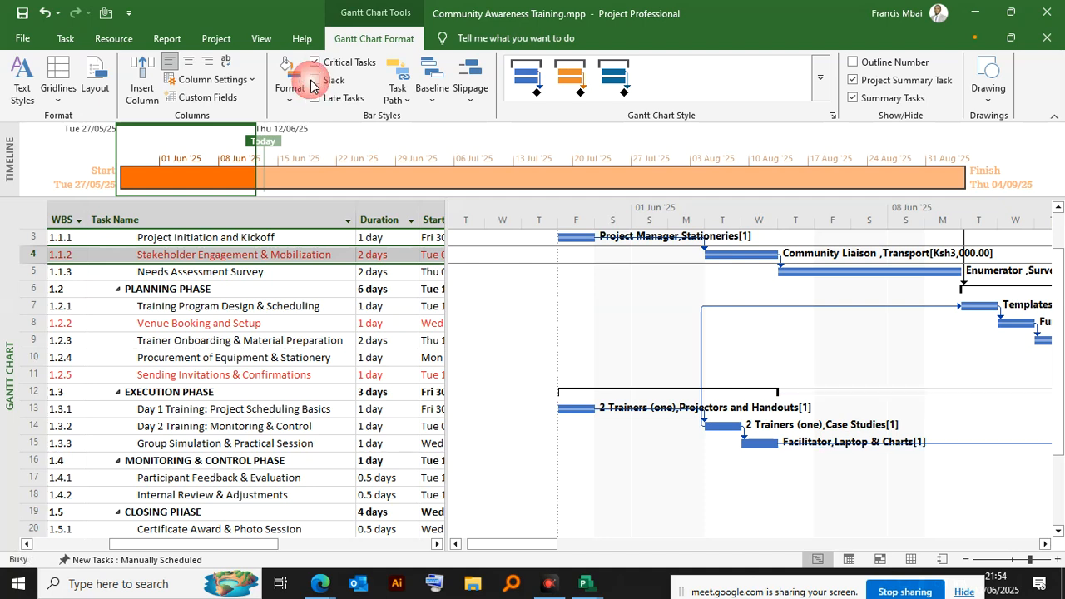
pyautogui.click(313, 84)
pyautogui.click(313, 84)
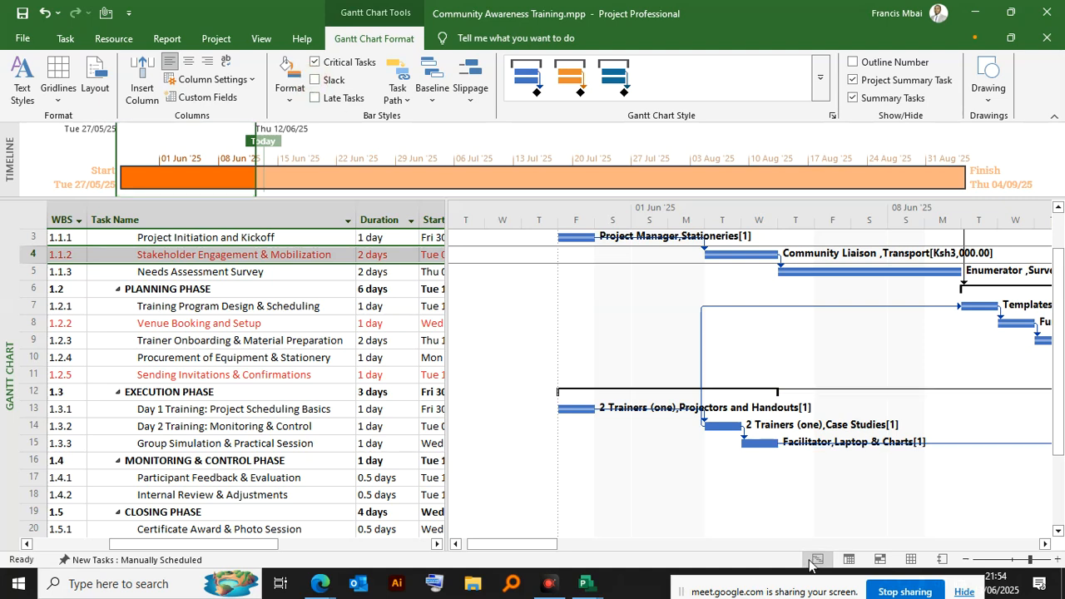
# Bring the early to mid June bars into view and toggle the Slack display, leaving it on
pyautogui.moveTo(510, 545); pyautogui.dragTo(547, 546)
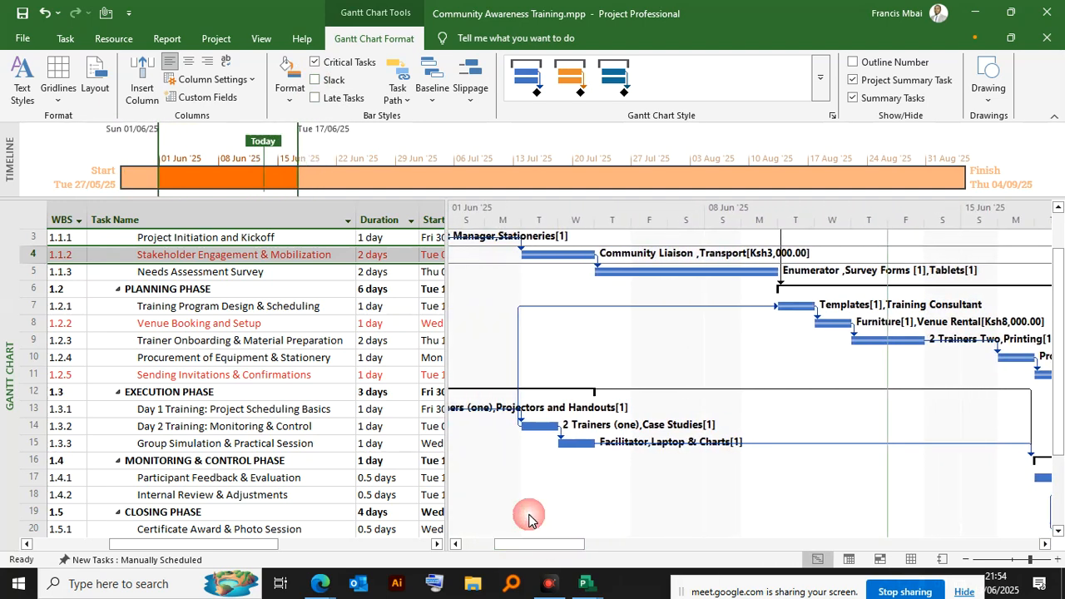
pyautogui.click(315, 81)
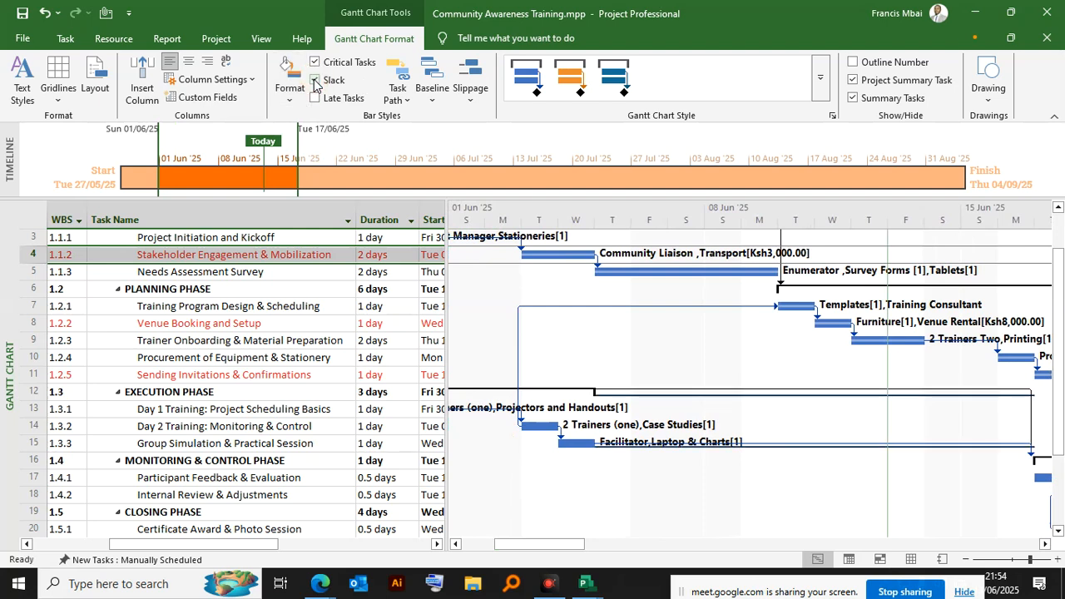
pyautogui.click(314, 81)
pyautogui.click(315, 80)
# Apply the orange presentation style to the Gantt chart and toggle Slack off and on to compare the lines
pyautogui.click(570, 83)
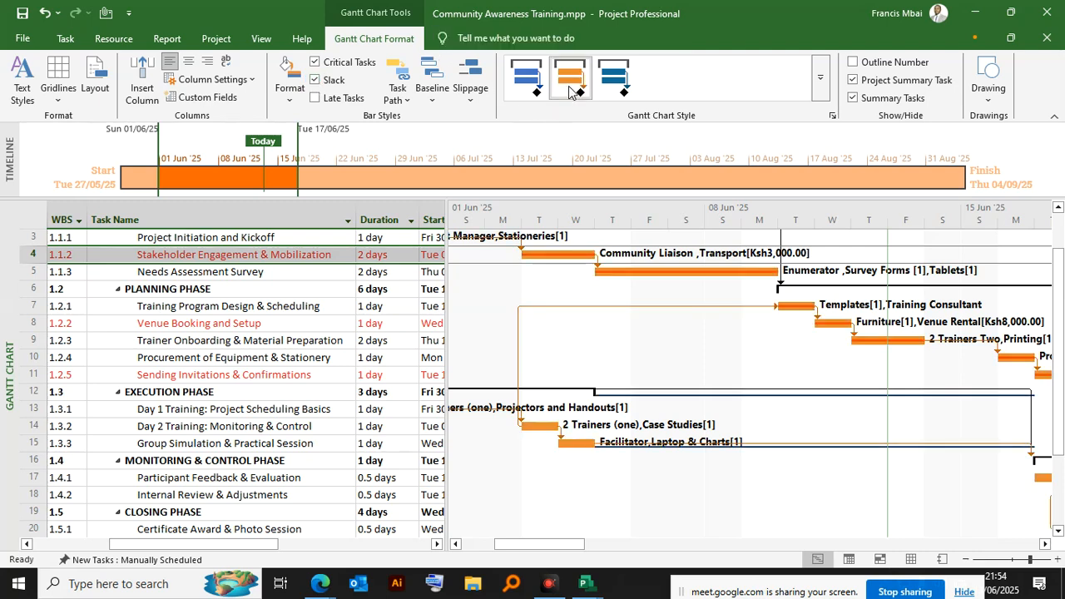
pyautogui.click(315, 81)
pyautogui.click(316, 80)
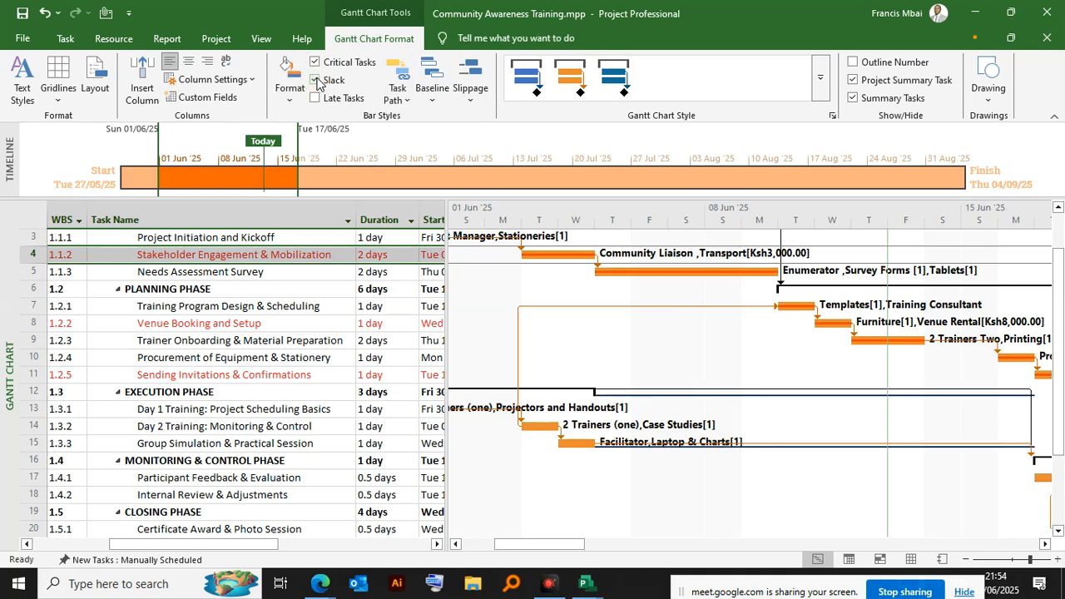
# Toggle the Slack display repeatedly to compare the slack lines of the Execution Phase tasks, leaving it on
pyautogui.click(317, 81)
pyautogui.click(317, 81)
pyautogui.click(317, 81)
pyautogui.click(316, 80)
pyautogui.click(316, 81)
pyautogui.click(317, 80)
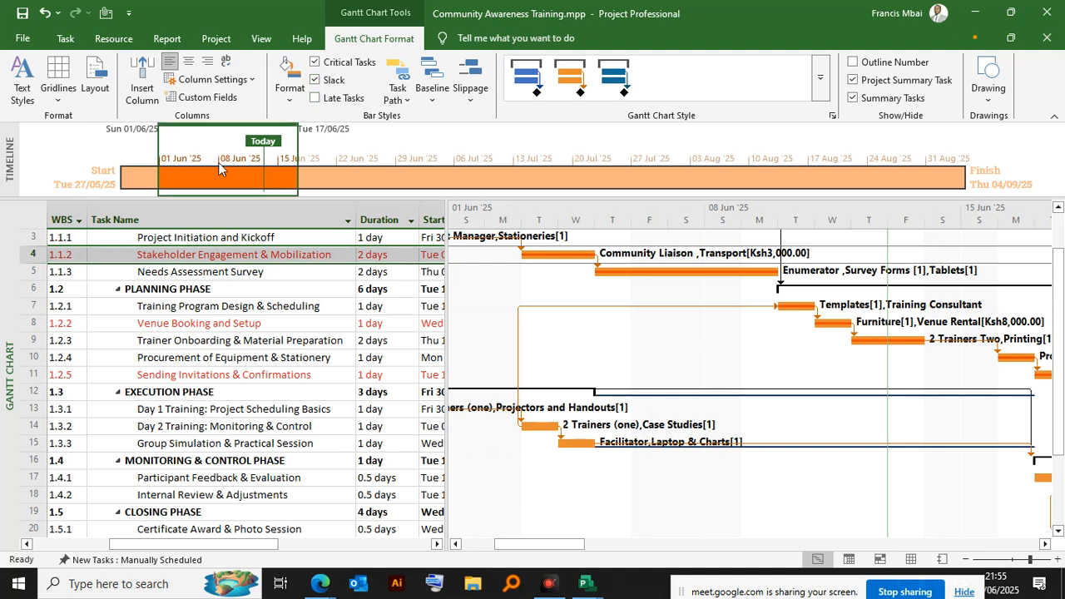
pyautogui.click(315, 81)
pyautogui.click(314, 81)
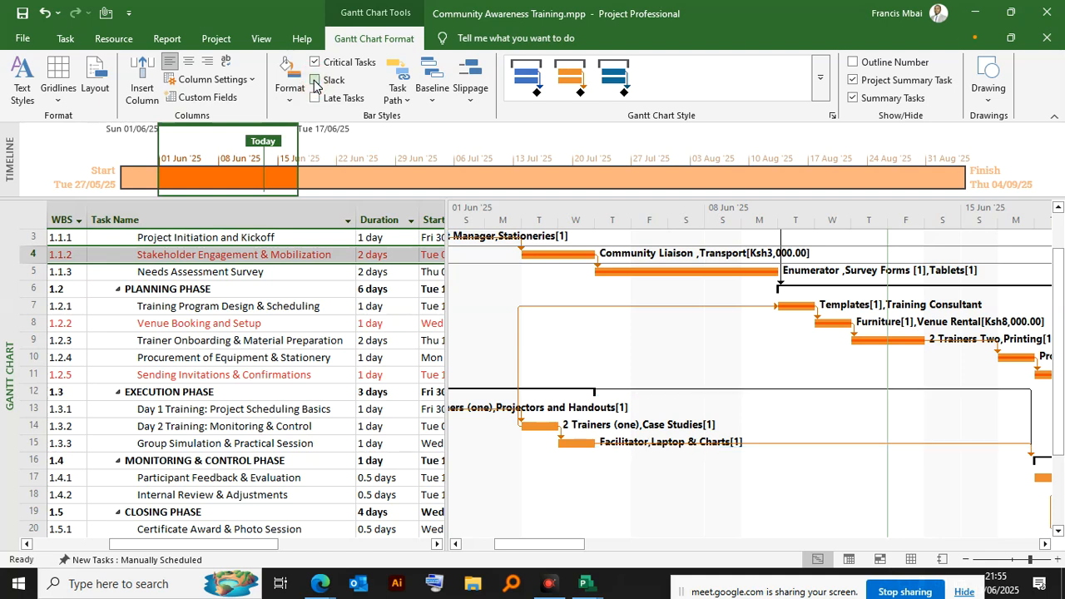
# Select the Group Simulation & Practical Session task and toggle Slack to examine its slack line up to mid June, leaving it off
pyautogui.click(58, 442)
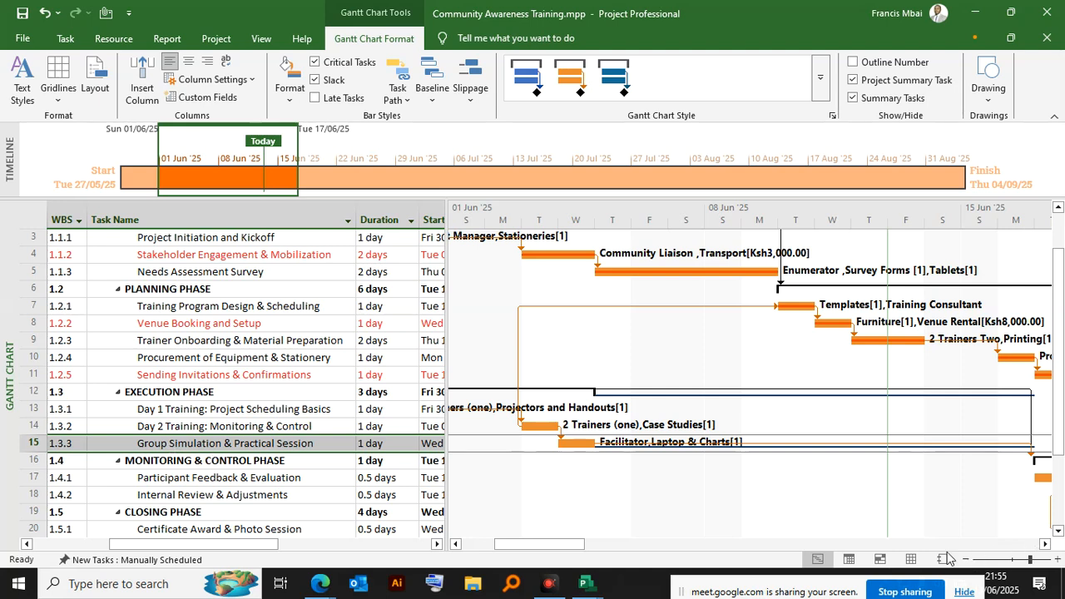
pyautogui.moveTo(567, 551); pyautogui.dragTo(576, 550)
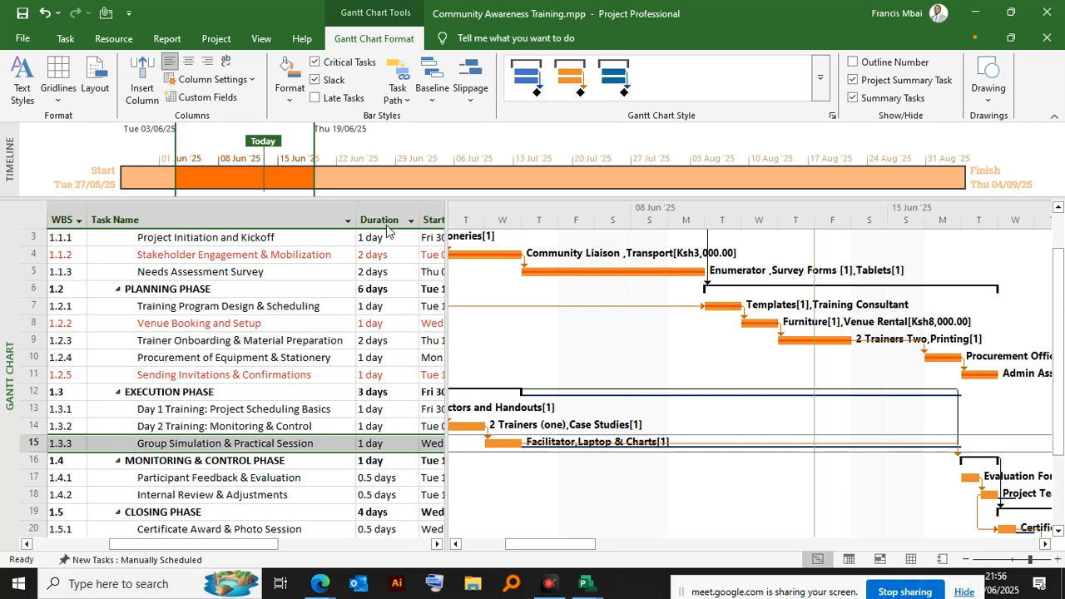
pyautogui.click(315, 80)
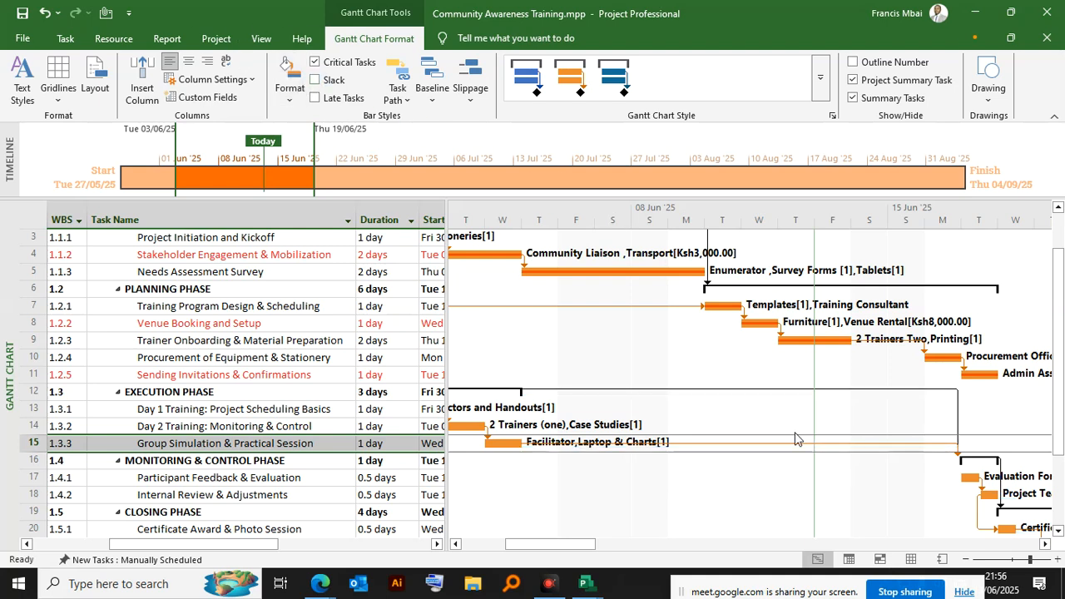
pyautogui.scroll(-1, 795, 437)
pyautogui.scroll(2, 778, 423)
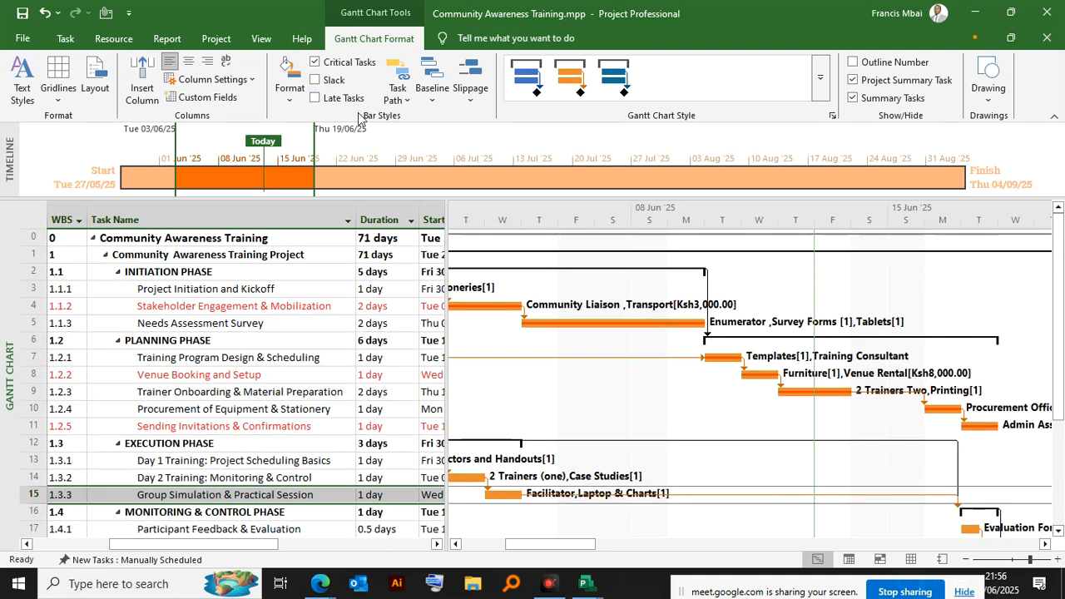
pyautogui.click(315, 80)
pyautogui.click(314, 80)
pyautogui.click(315, 80)
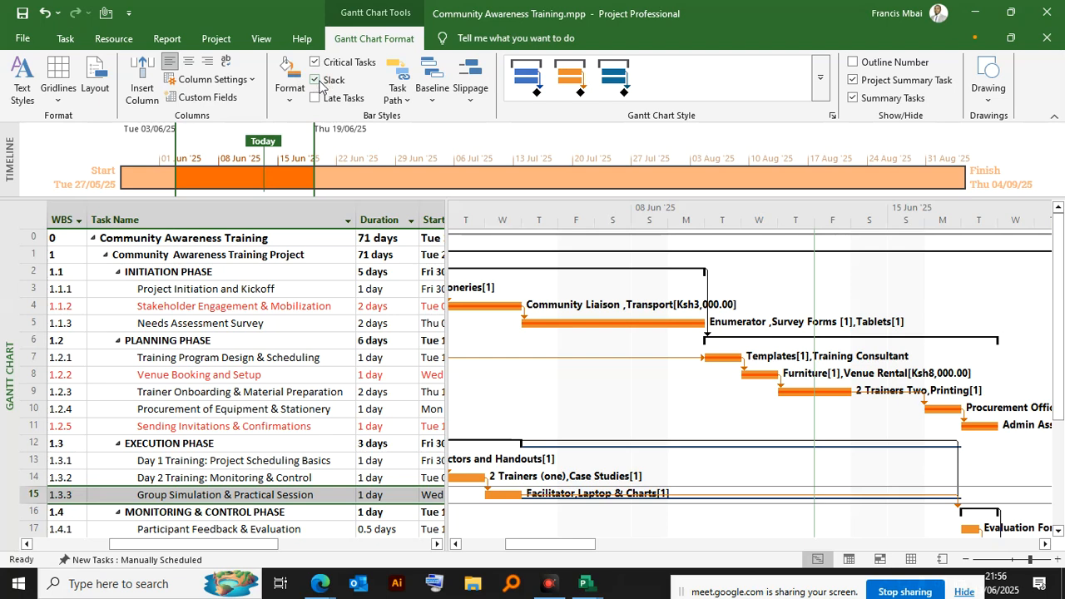
pyautogui.click(315, 80)
# Switch Slack on and off to examine the Monitoring & Control and Closing Phase bars, including the Internal Review & Adjustments task
pyautogui.scroll(-5, 692, 374)
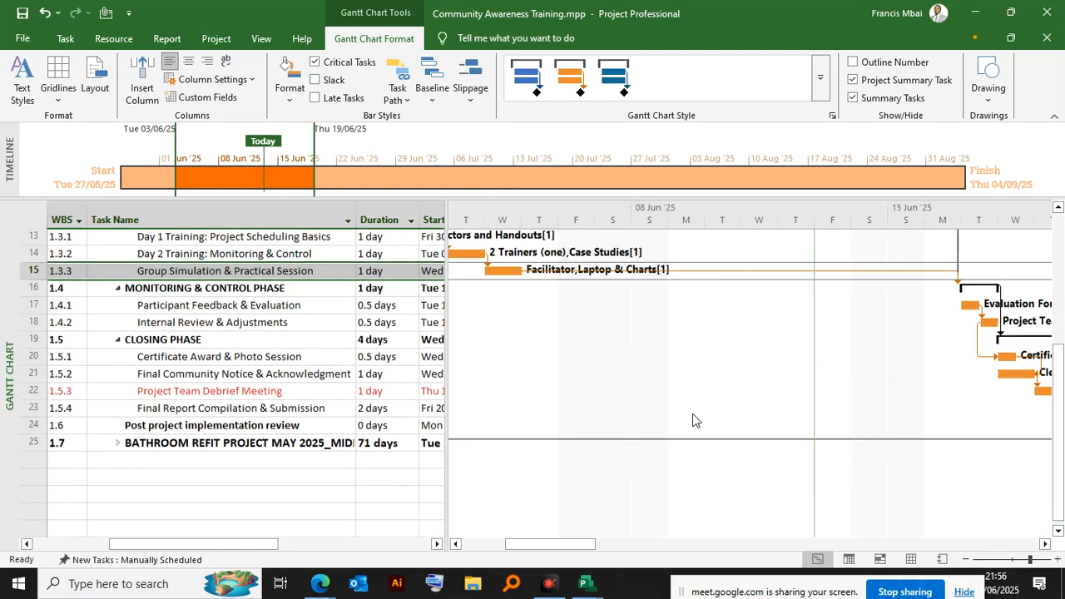
pyautogui.moveTo(562, 539); pyautogui.dragTo(617, 519)
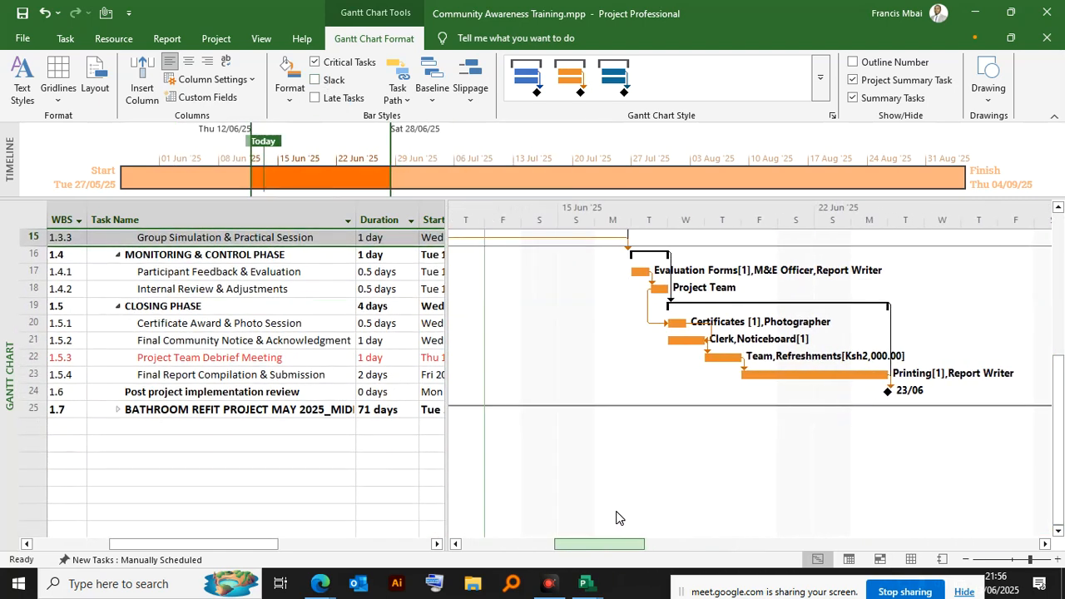
pyautogui.click(314, 80)
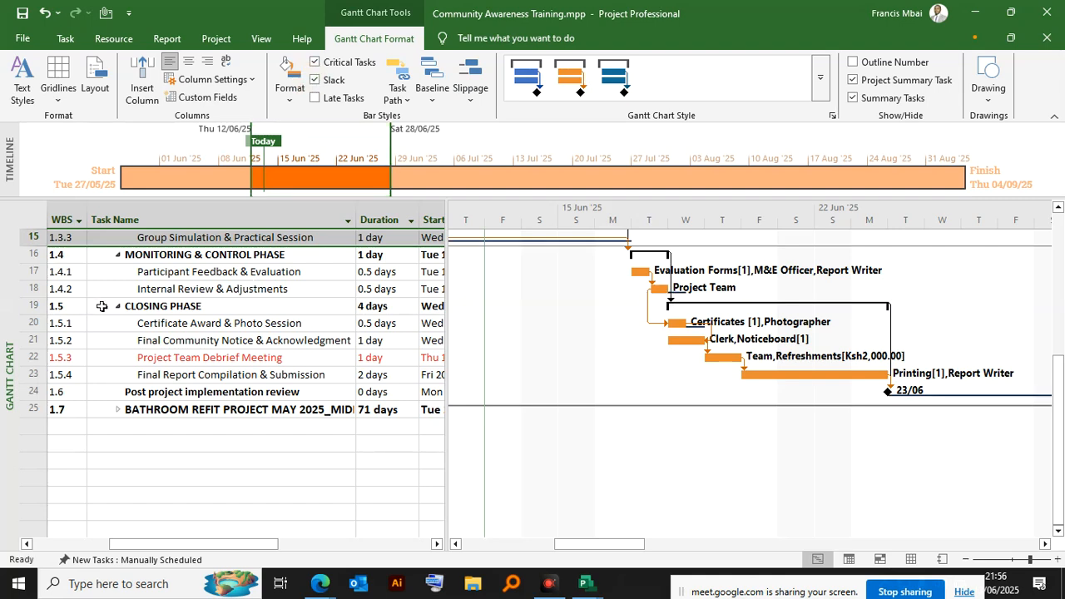
pyautogui.click(33, 288)
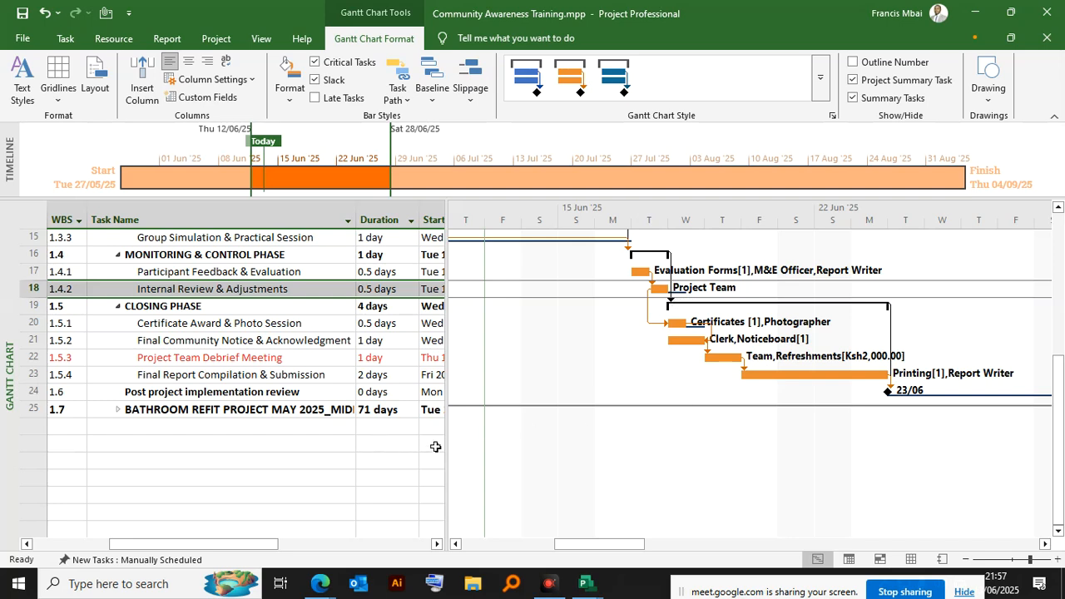
pyautogui.click(315, 80)
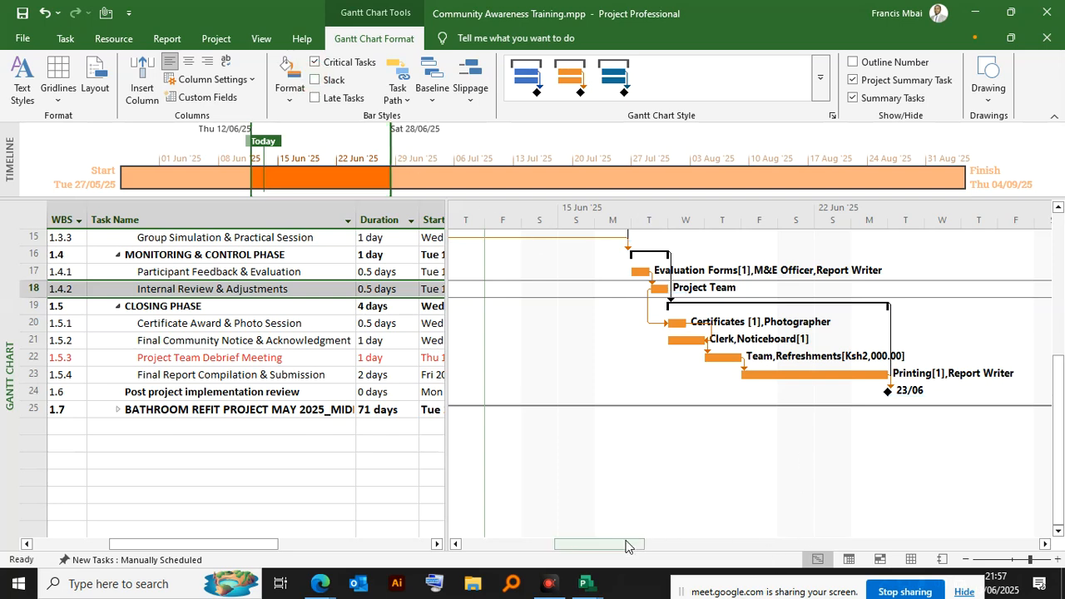
# Turn on the Slack display and trace the Post project implementation review's slack line against the Bathroom Refit Project summary bar
pyautogui.moveTo(620, 544); pyautogui.dragTo(646, 545)
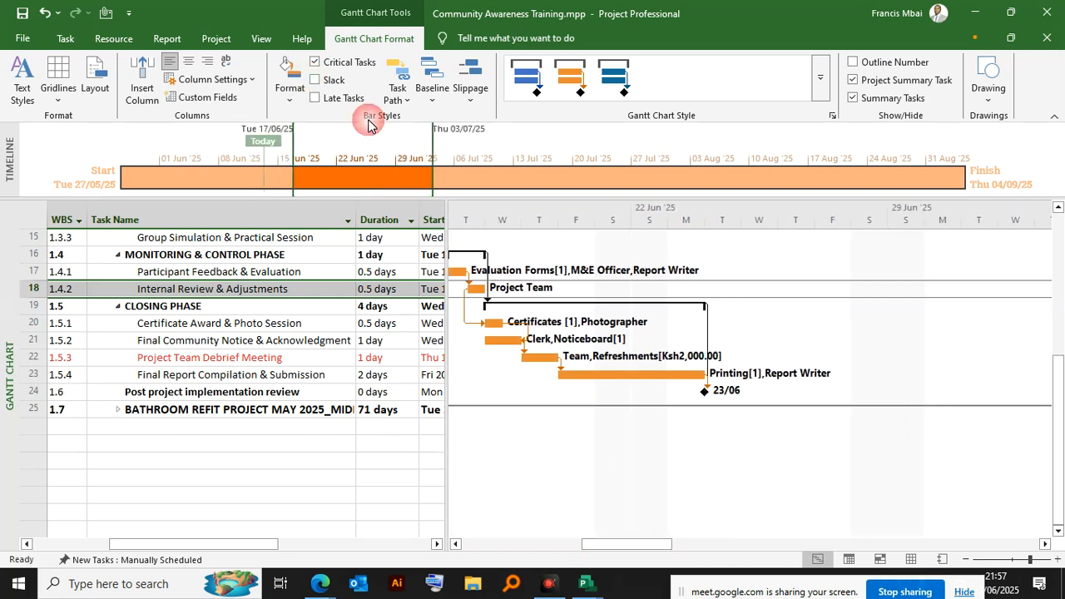
pyautogui.click(315, 80)
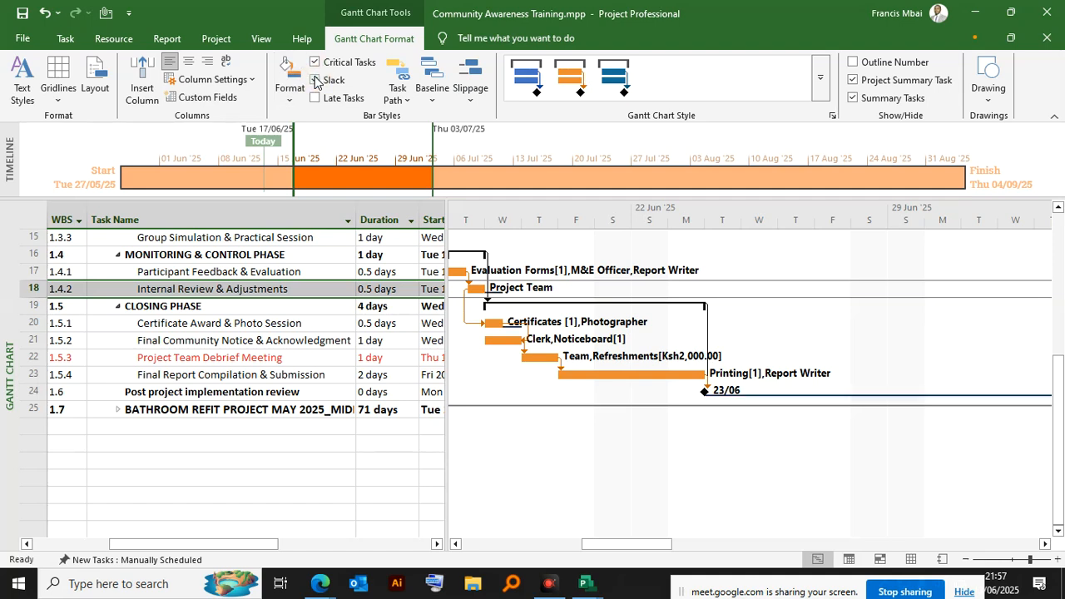
pyautogui.moveTo(620, 546)
pyautogui.mouseDown()
pyautogui.moveTo(869, 534)
pyautogui.moveTo(485, 527)
pyautogui.moveTo(509, 548)
pyautogui.moveTo(691, 547)
pyautogui.moveTo(630, 549)
pyautogui.mouseUp()
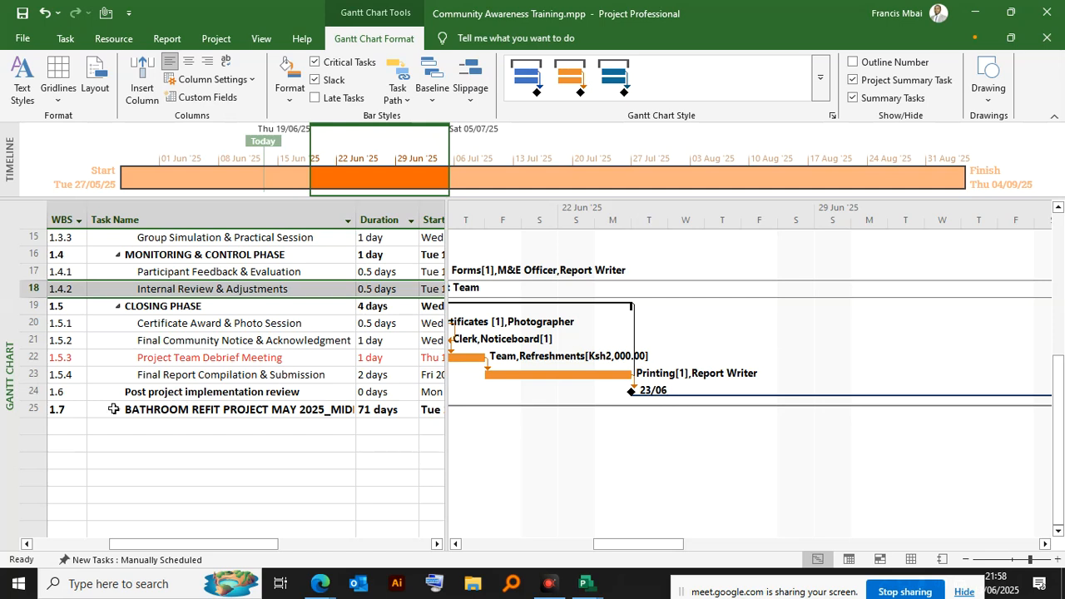
pyautogui.click(40, 409)
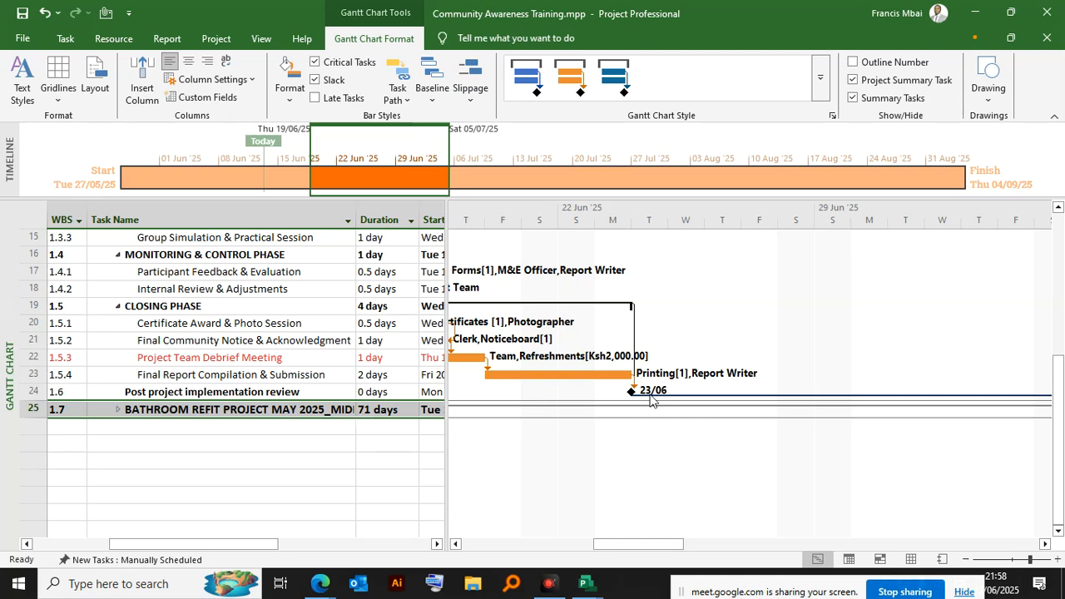
pyautogui.moveTo(653, 551)
pyautogui.mouseDown()
pyautogui.moveTo(740, 544)
pyautogui.moveTo(671, 542)
pyautogui.mouseUp()
pyautogui.moveTo(587, 525); pyautogui.dragTo(996, 551)
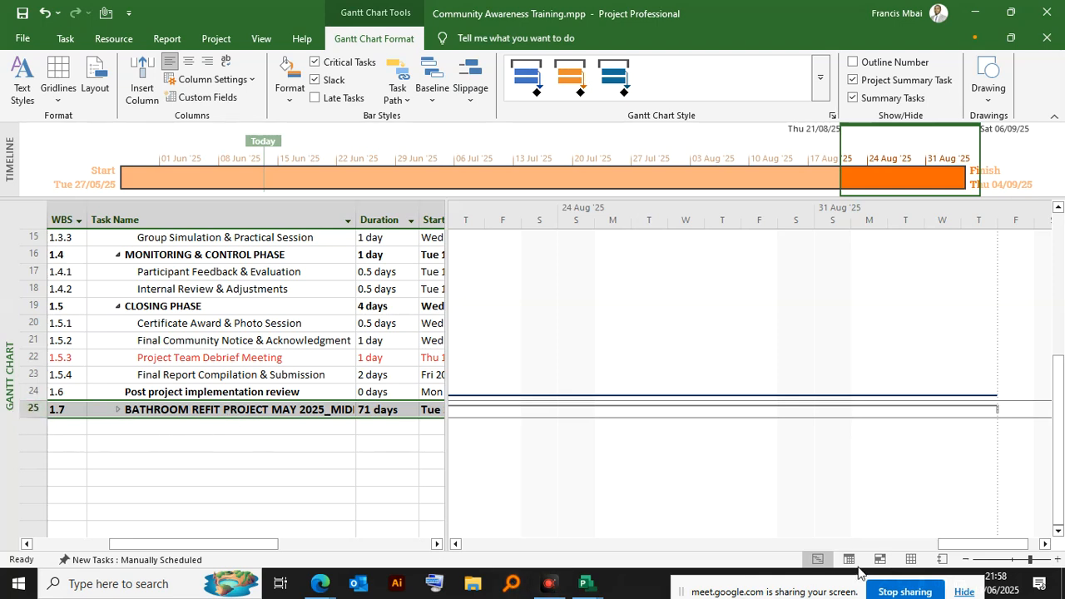
pyautogui.moveTo(951, 547); pyautogui.dragTo(504, 545)
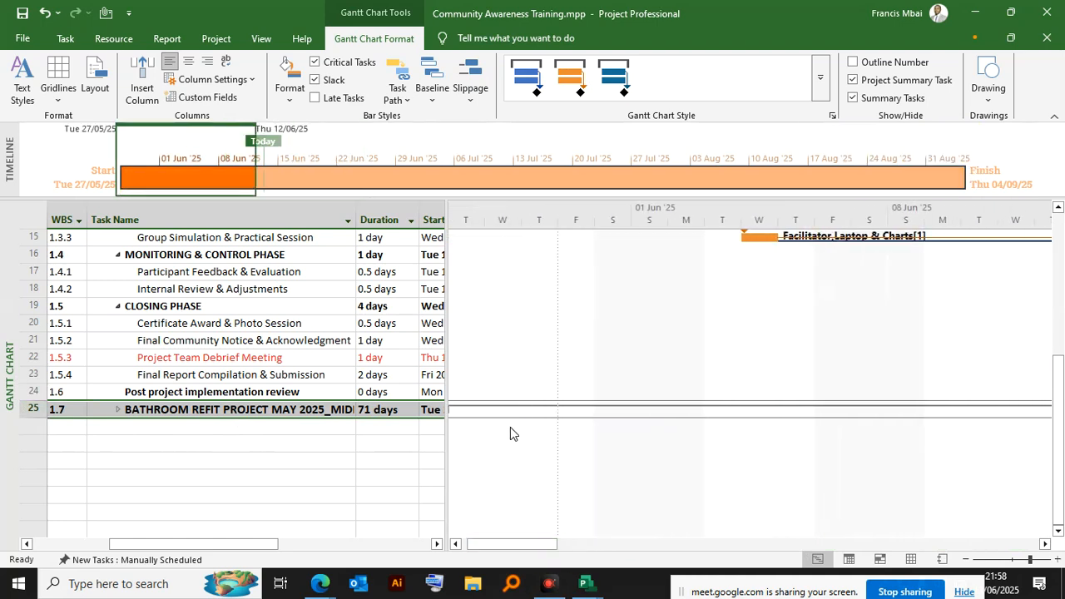
# Turn on the Late Tasks display and widen the task table to show the Start, Finish and Predecessors columns
pyautogui.click(316, 99)
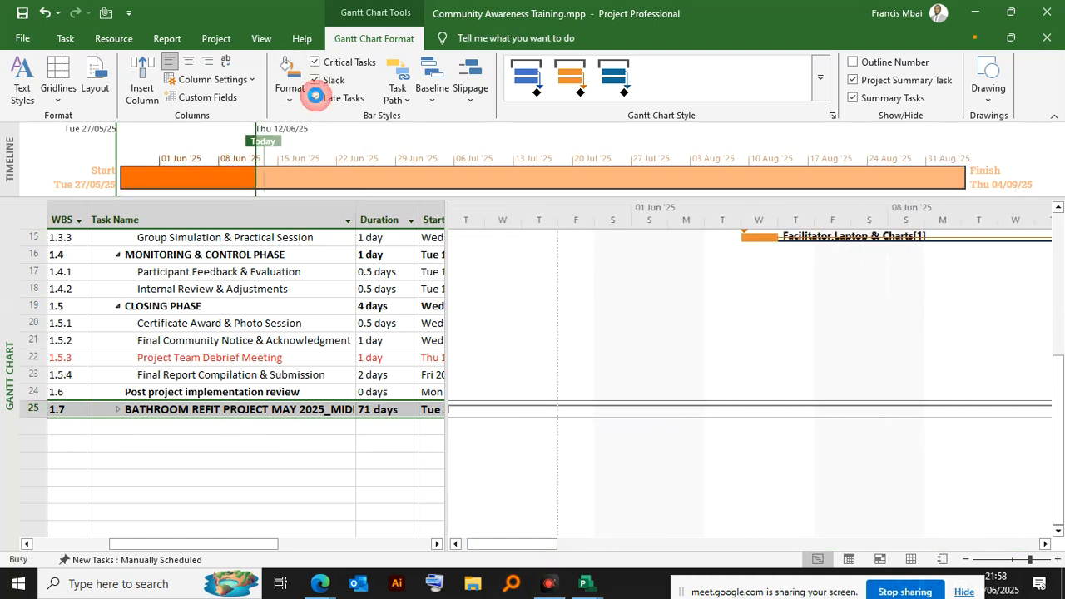
pyautogui.scroll(5, 363, 374)
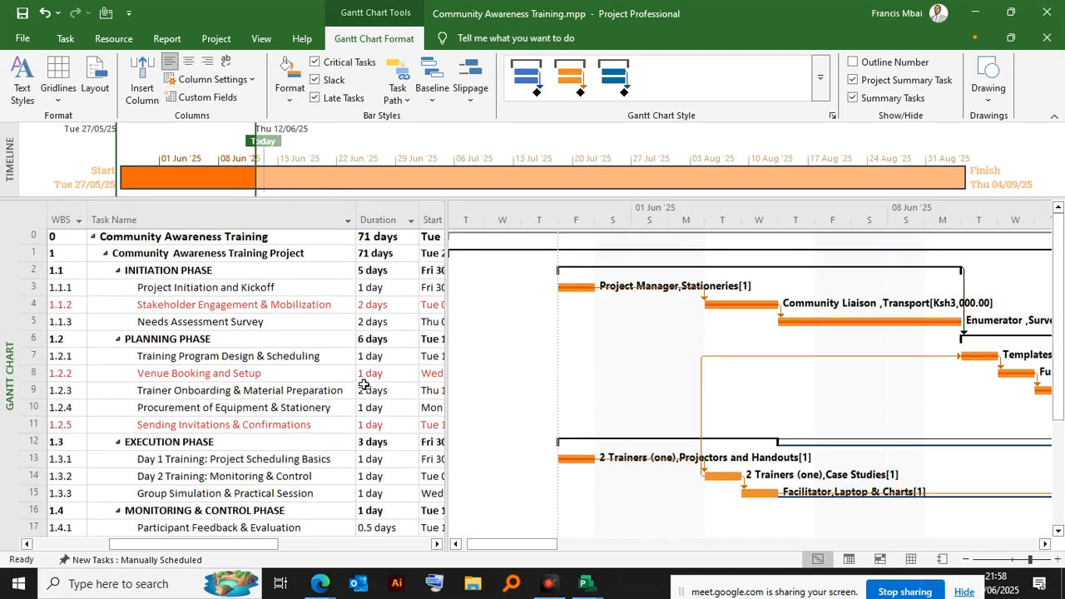
pyautogui.moveTo(446, 214); pyautogui.dragTo(631, 214)
pyautogui.click(625, 210)
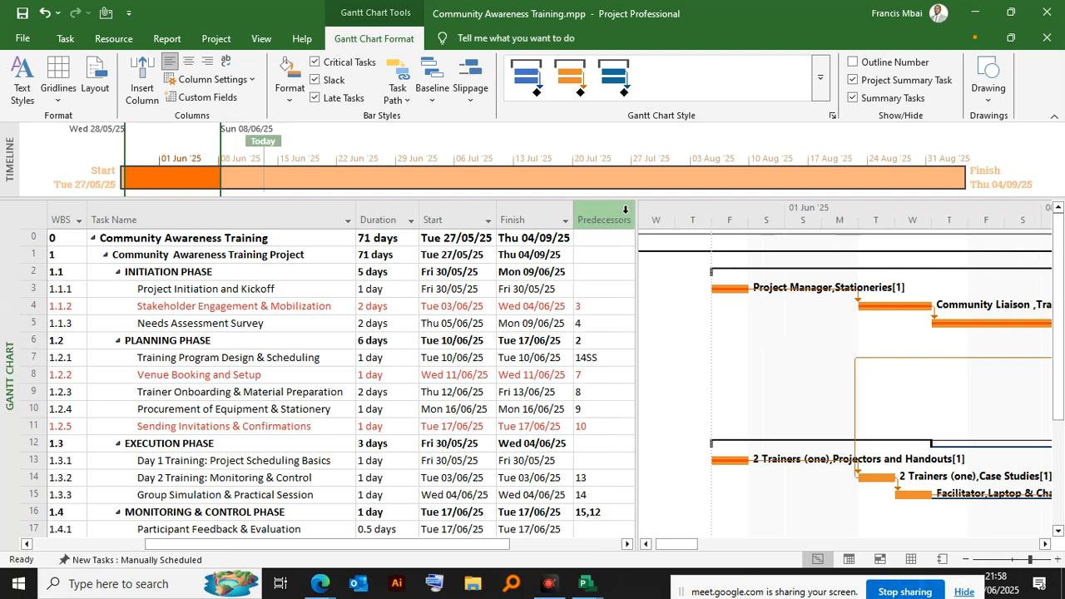
pyautogui.click(605, 245)
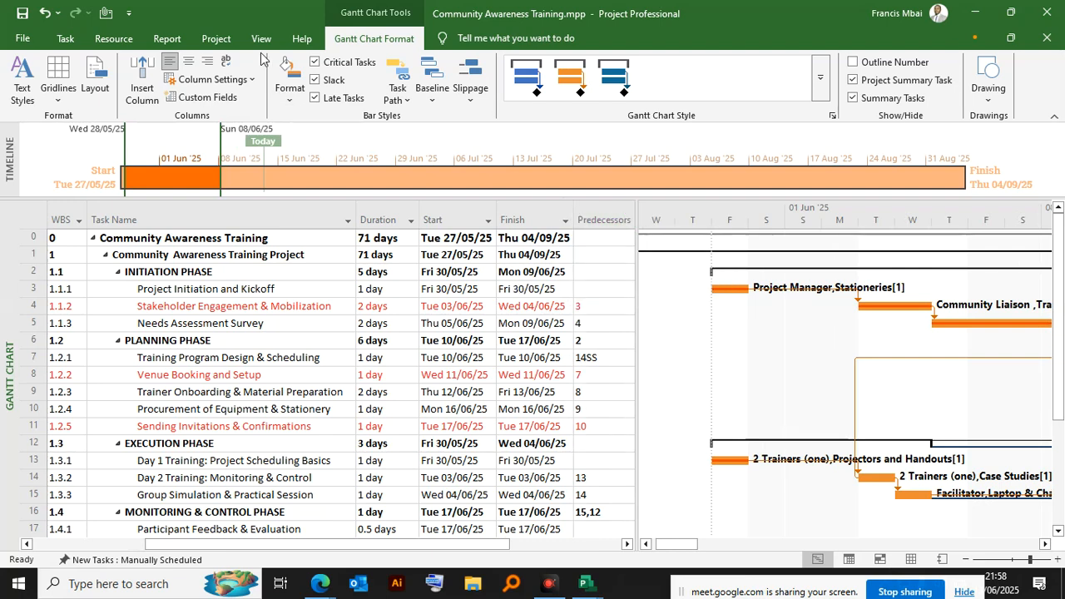
# Toggle the Late Tasks display off and on to compare the bars through mid June, leaving it on
pyautogui.click(316, 98)
pyautogui.click(316, 98)
pyautogui.moveTo(677, 545); pyautogui.dragTo(733, 544)
pyautogui.click(316, 97)
pyautogui.click(316, 97)
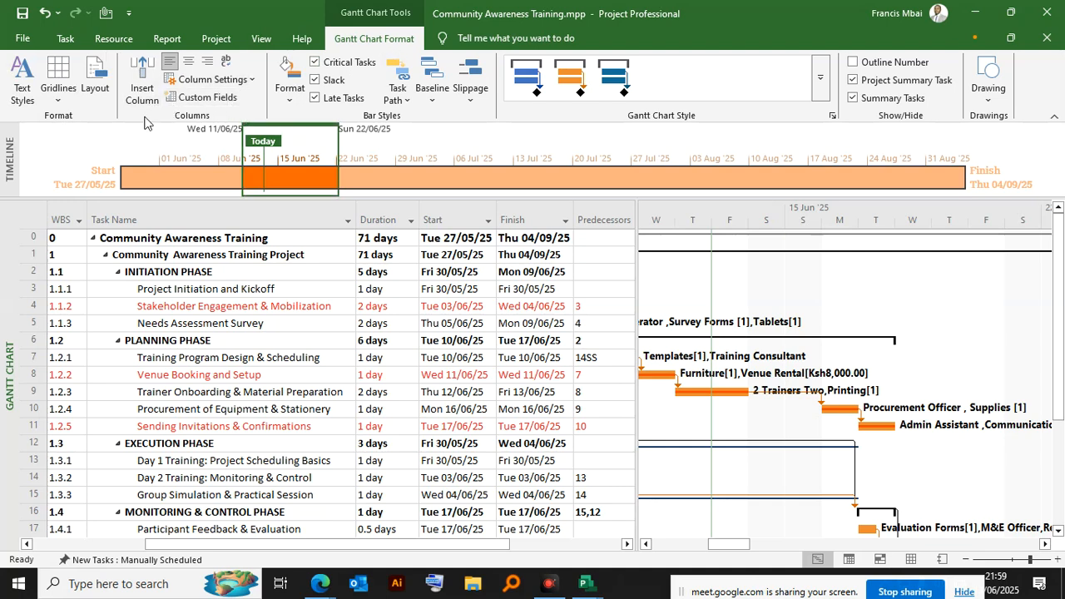
# Look over the Gantt chart's Layout options for links and bars, and review the bars from mid June back to the start
pyautogui.click(93, 91)
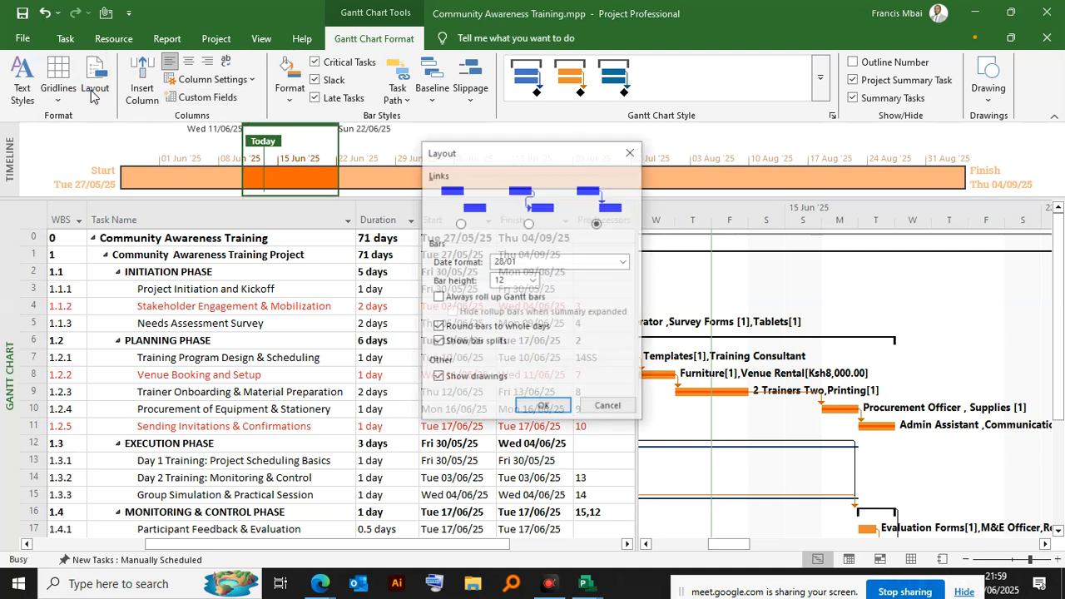
pyautogui.click(610, 407)
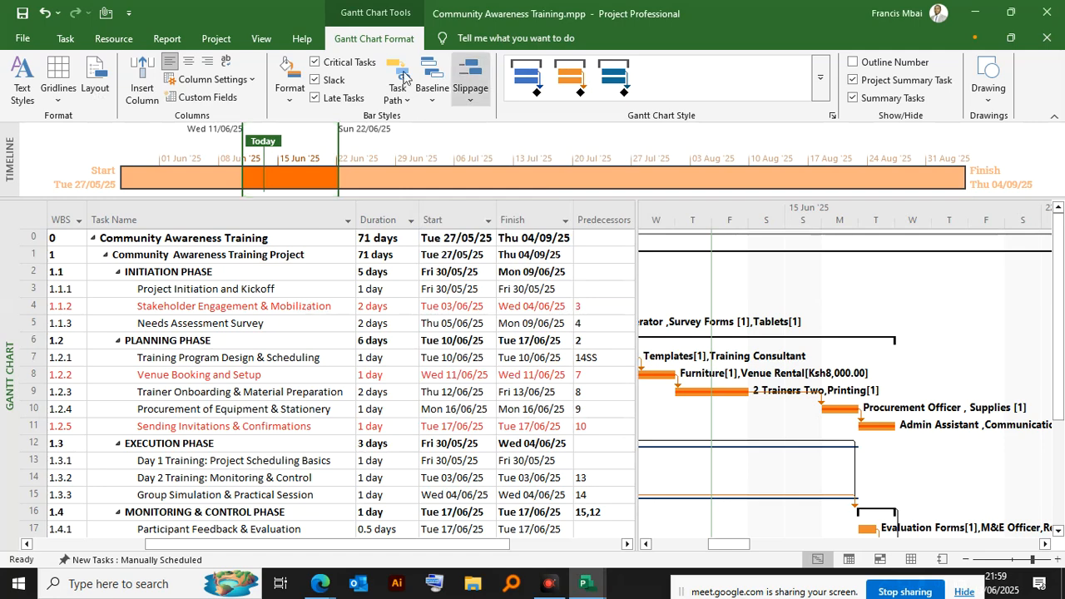
pyautogui.scroll(-1, 768, 438)
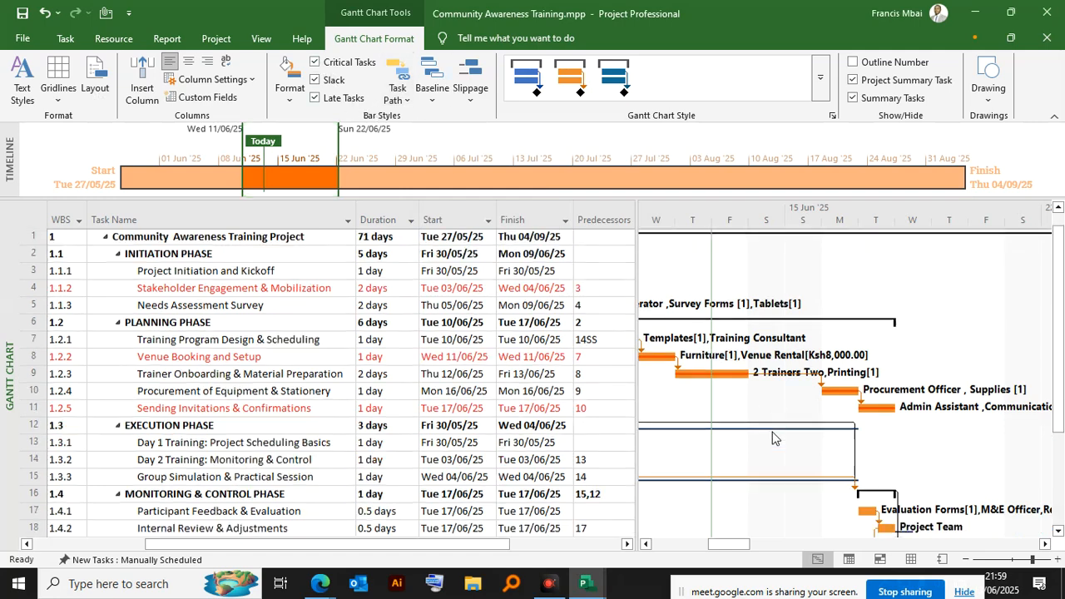
pyautogui.moveTo(743, 545); pyautogui.dragTo(689, 536)
pyautogui.scroll(1, 808, 488)
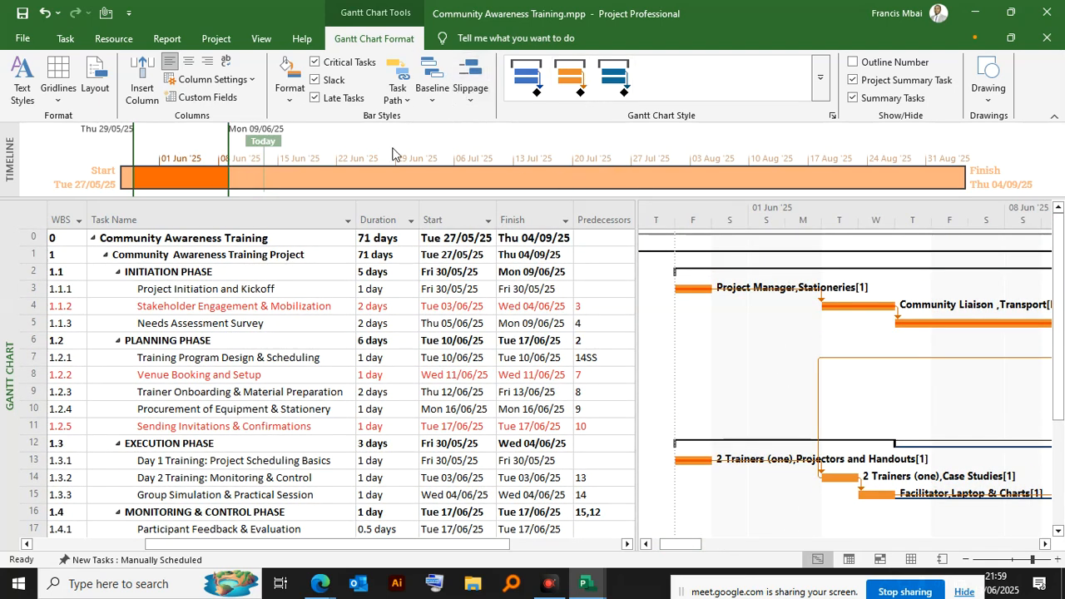
# Look over the Bar Styles settings and the individual bar formatting options without changing them
pyautogui.click(289, 90)
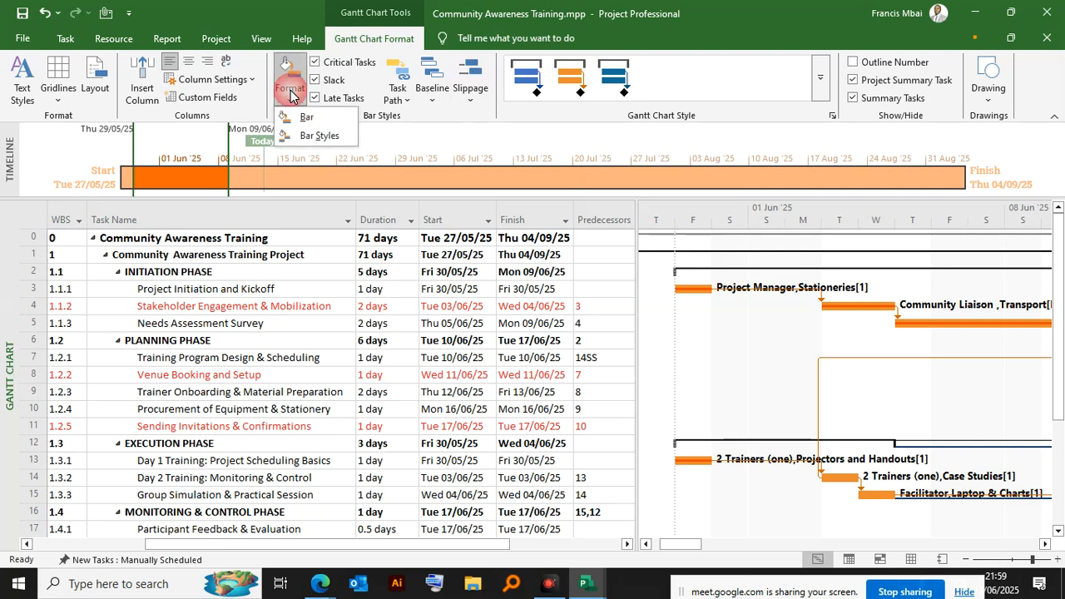
pyautogui.click(308, 135)
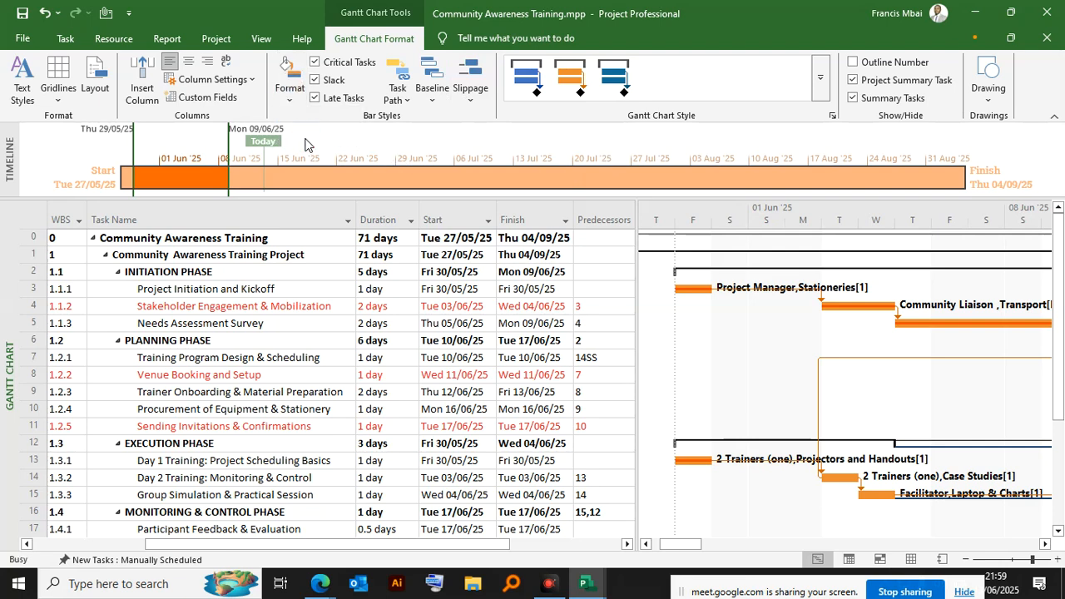
pyautogui.click(283, 100)
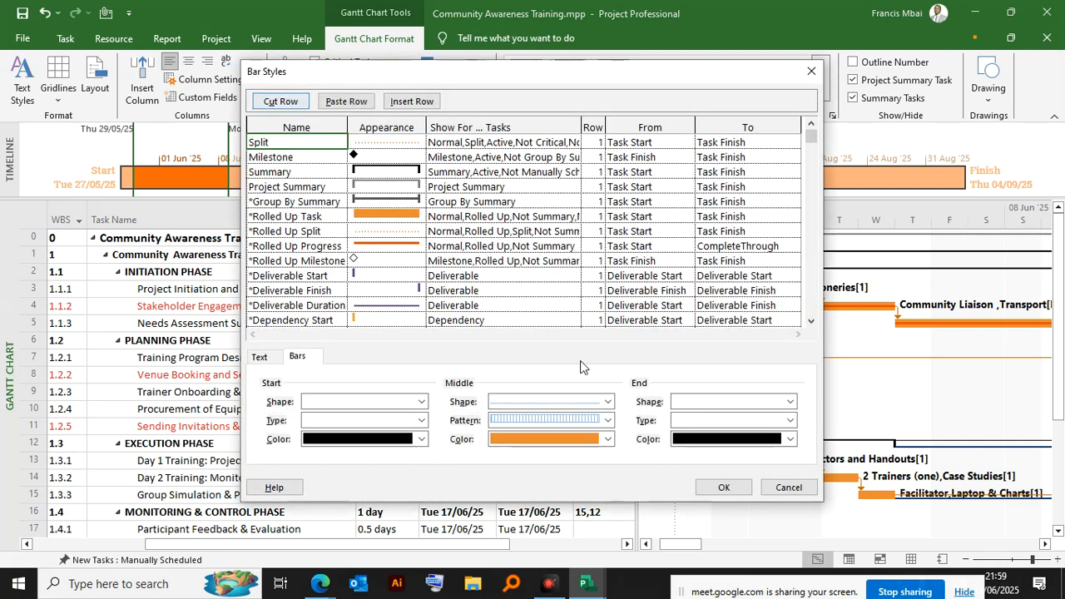
pyautogui.click(787, 488)
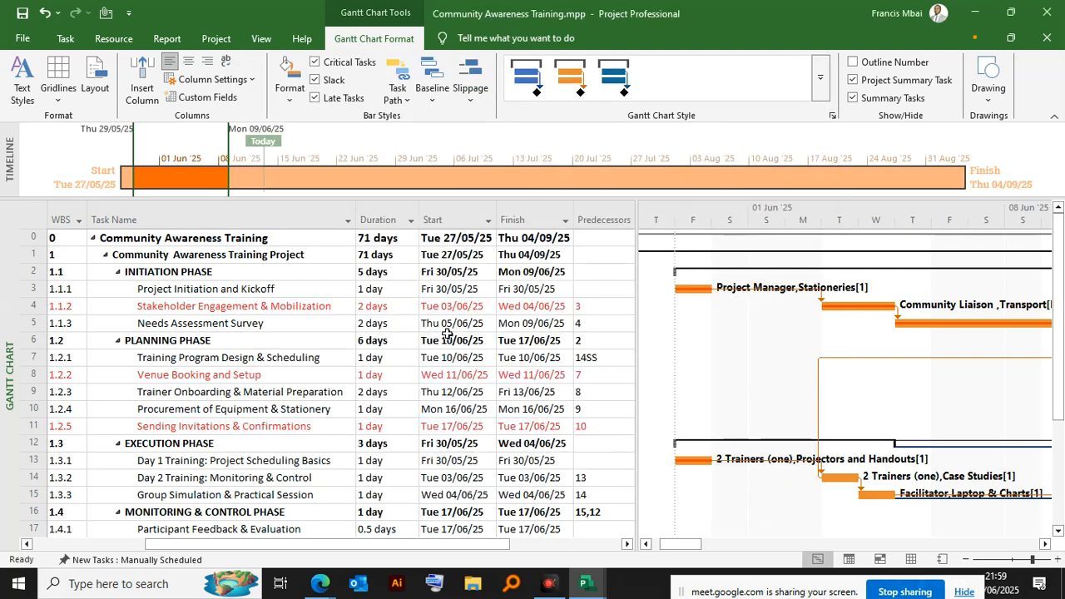
pyautogui.click(290, 83)
pyautogui.click(298, 122)
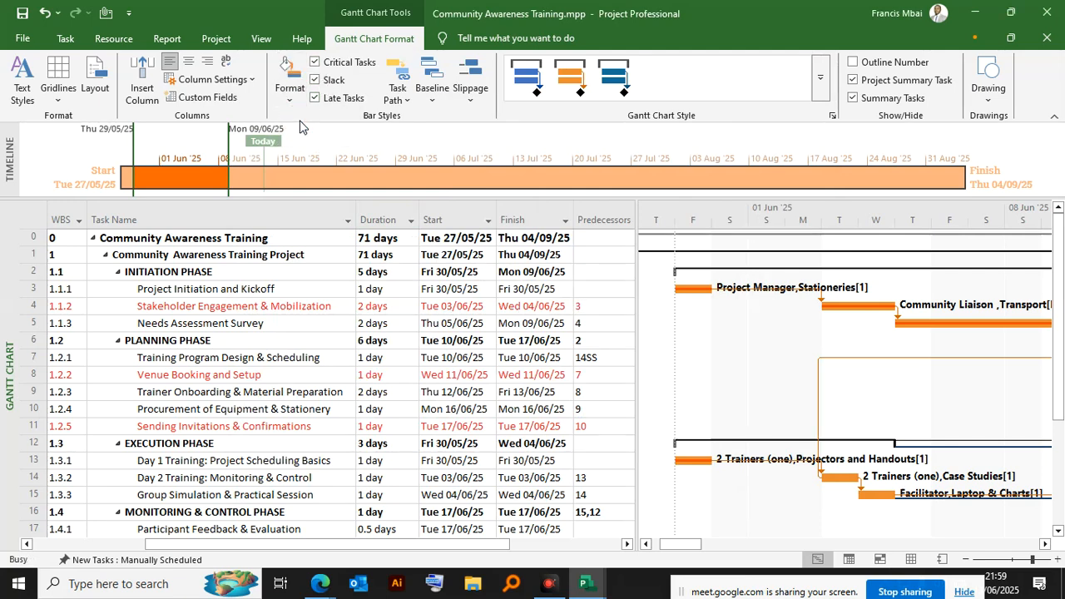
pyautogui.click(714, 409)
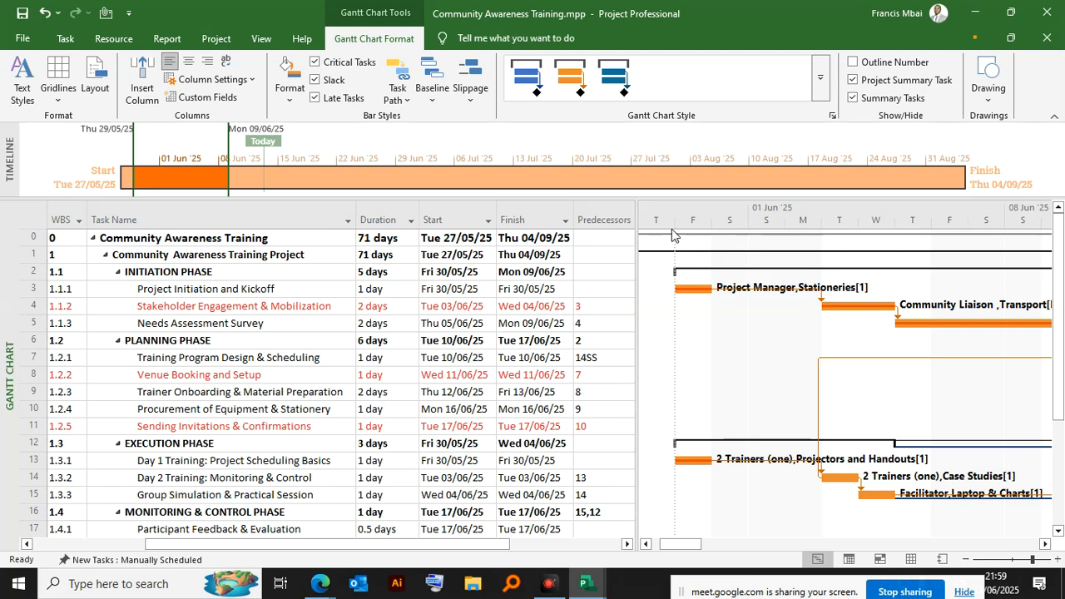
# Apply a Gantt chart style with blue task bars and blue link lines
pyautogui.click(824, 88)
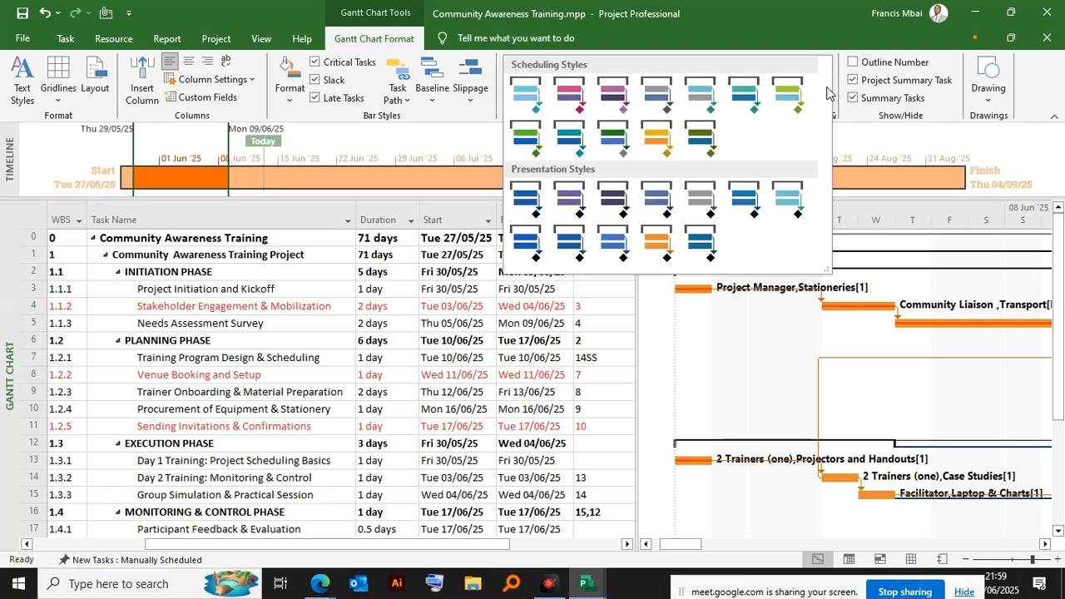
pyautogui.click(615, 140)
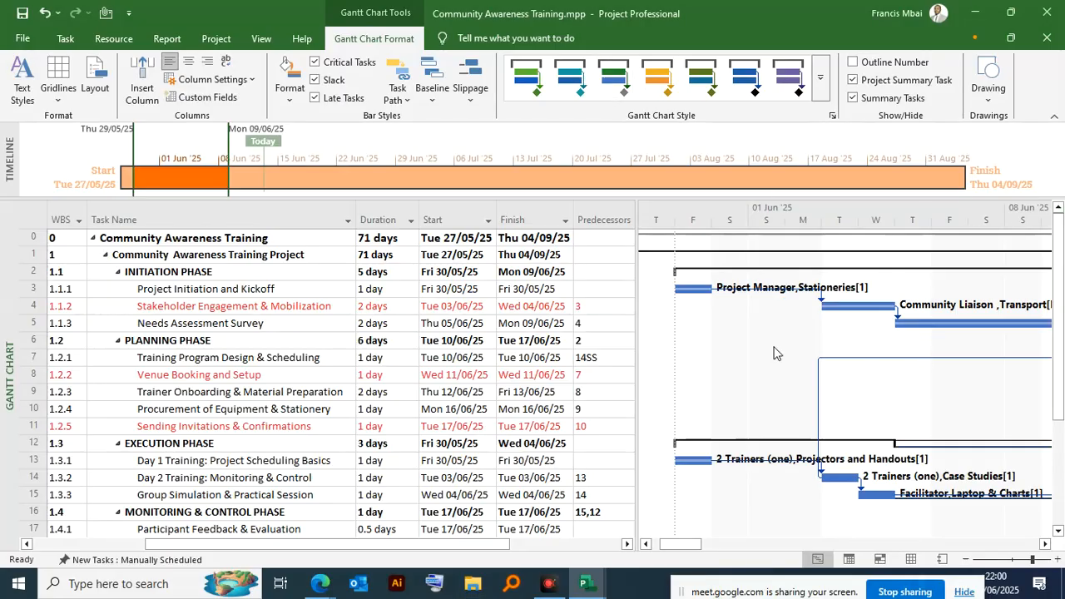
# Widen the chart area slightly and apply the teal and dark blue Scheduling Style to the Gantt chart
pyautogui.moveTo(639, 207); pyautogui.dragTo(617, 210)
pyautogui.scroll(-2, 853, 353)
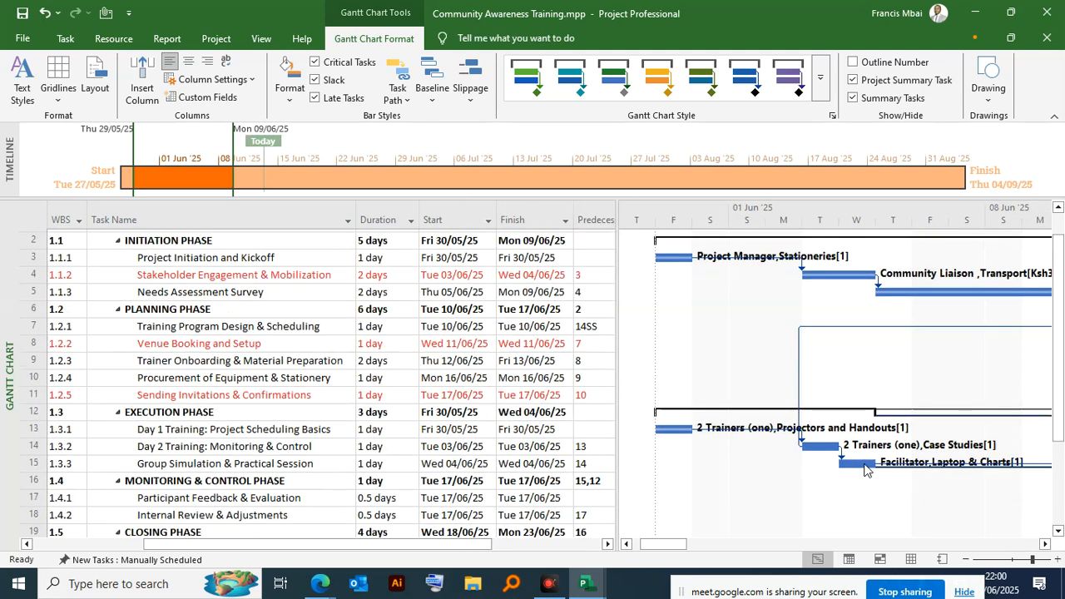
pyautogui.scroll(2, 853, 353)
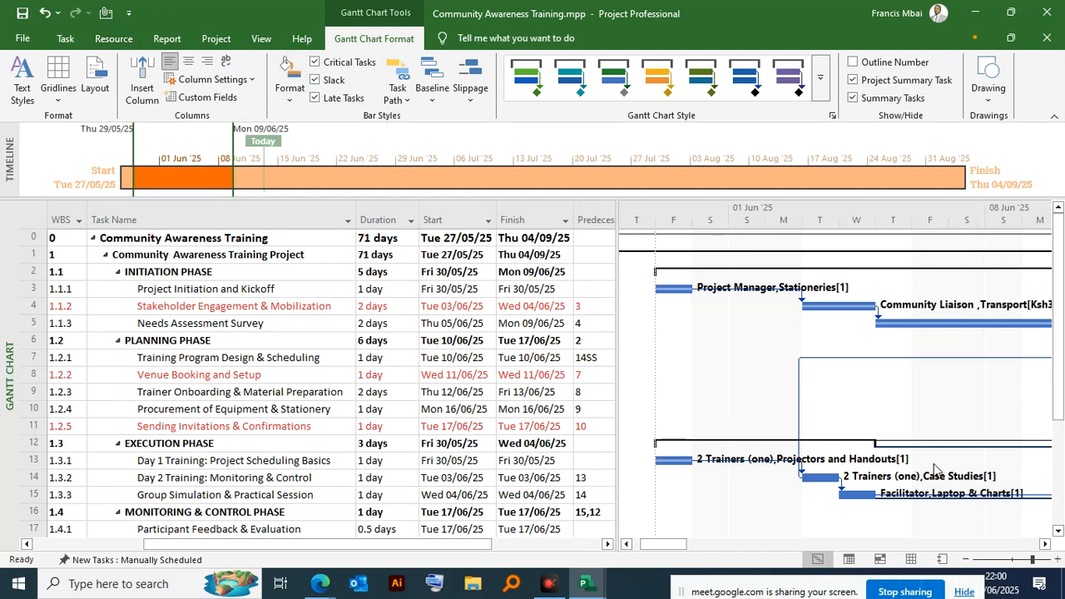
pyautogui.click(820, 87)
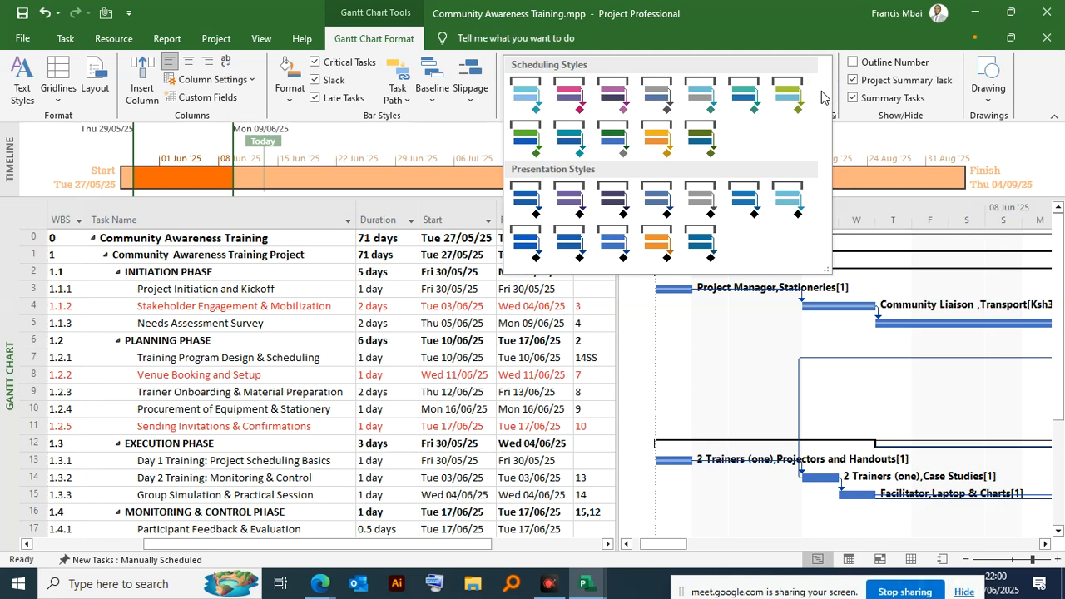
pyautogui.click(571, 140)
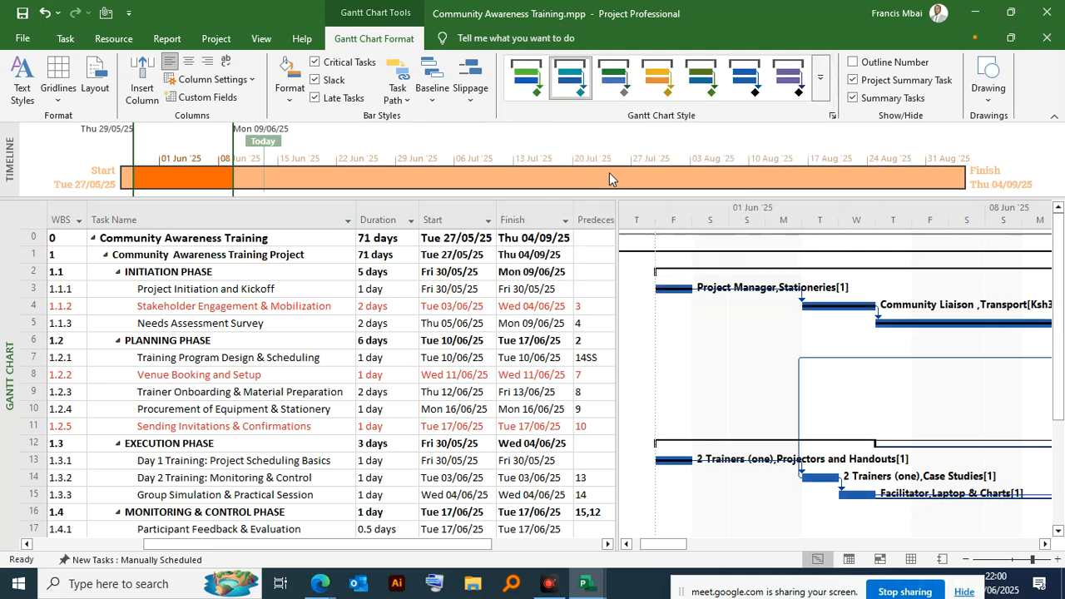
# Toggle the Slack display off and on, and look over the Bar Styles settings without changing them
pyautogui.click(315, 61)
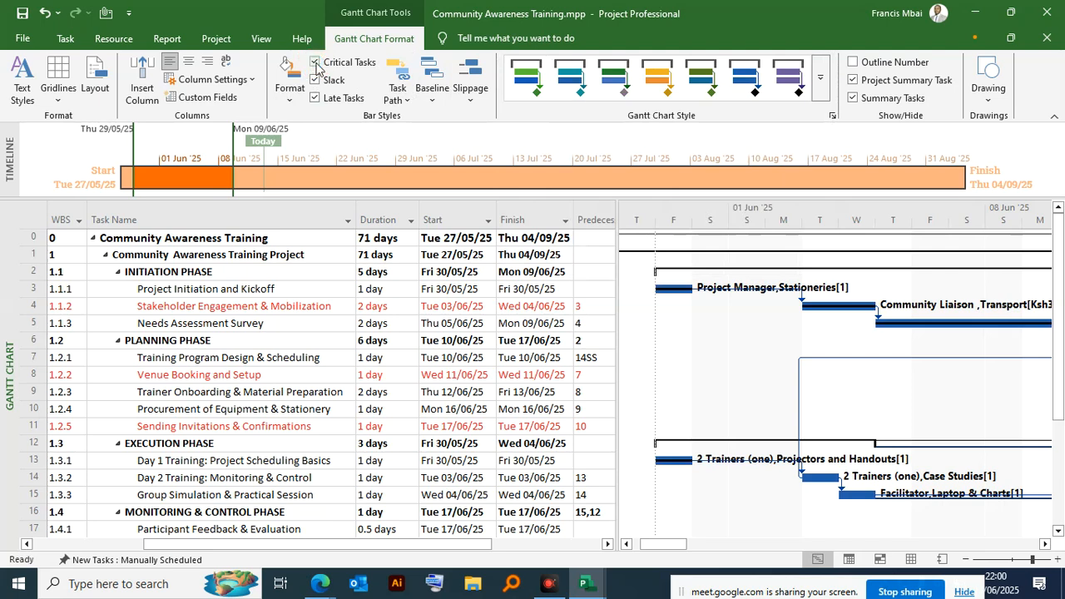
pyautogui.click(316, 82)
pyautogui.click(317, 82)
pyautogui.click(289, 100)
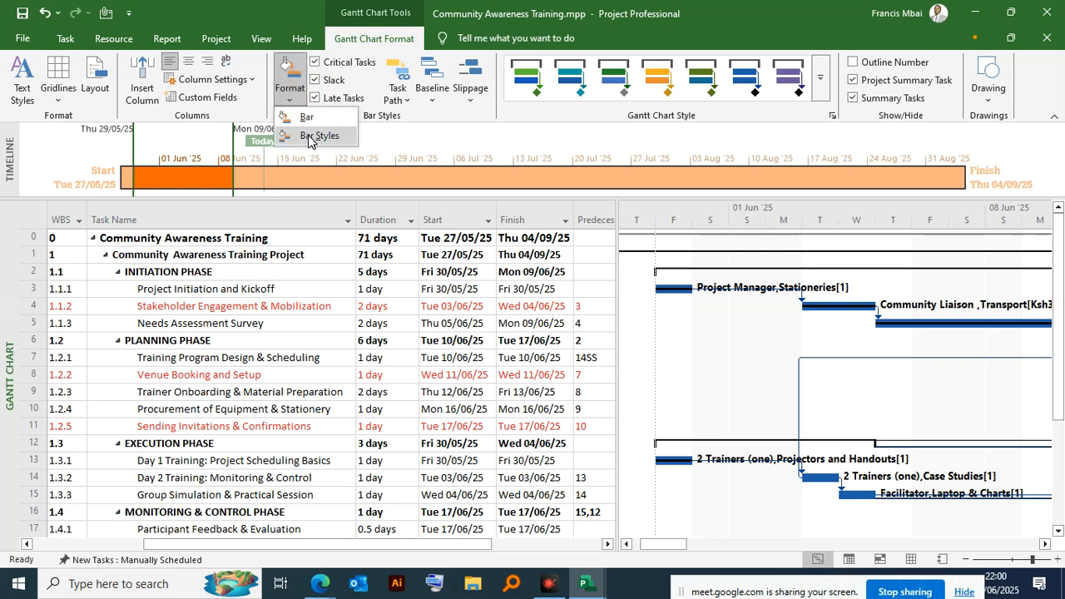
pyautogui.click(308, 135)
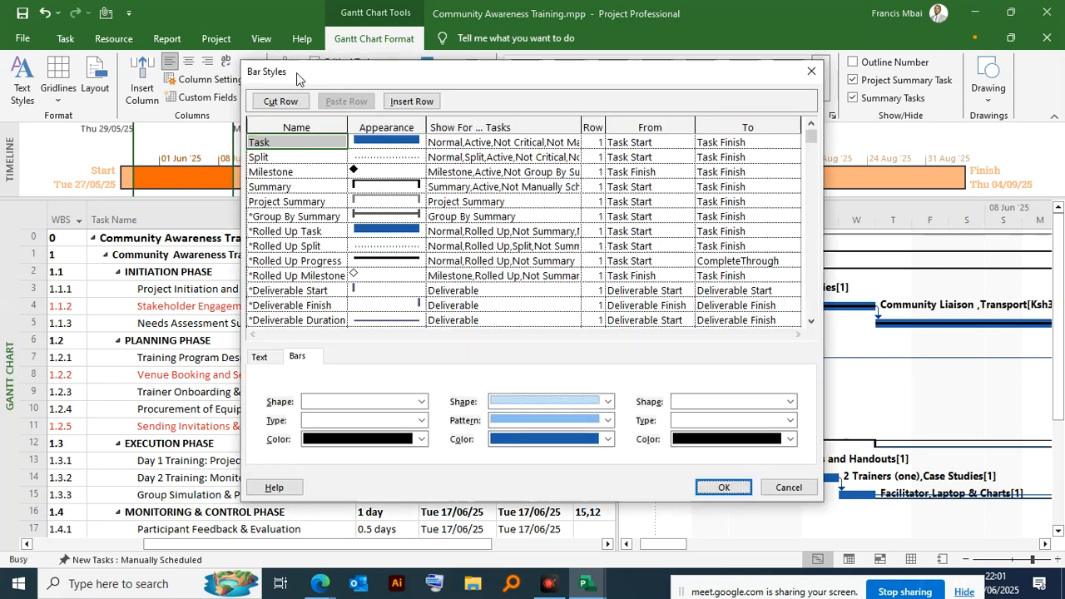
pyautogui.click(788, 487)
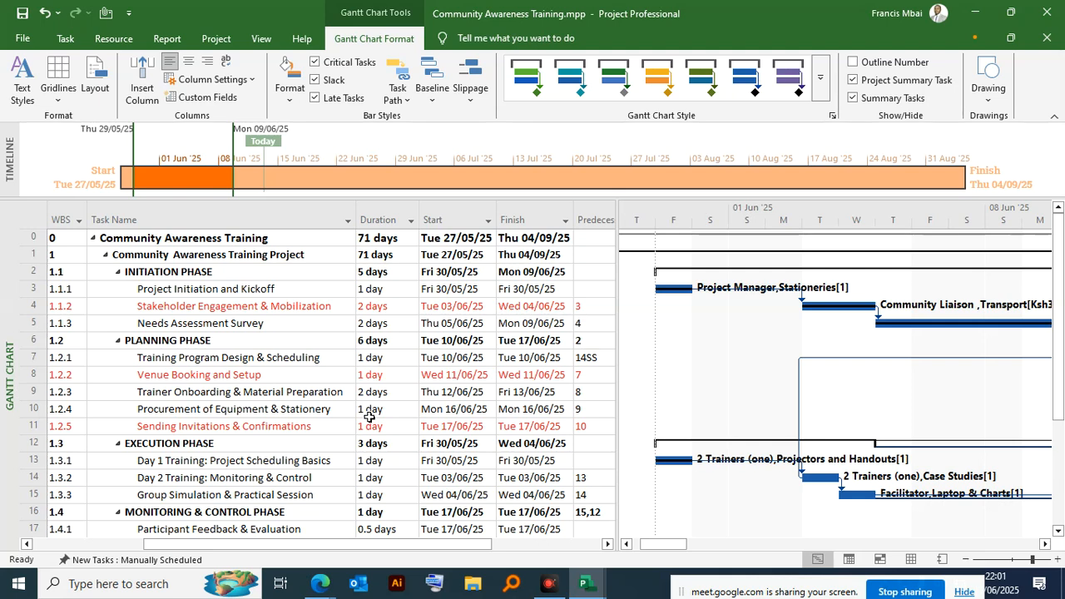
# Review the durations and dates of all tasks from the Initiation Phase to the last row and back
pyautogui.scroll(-4, 369, 416)
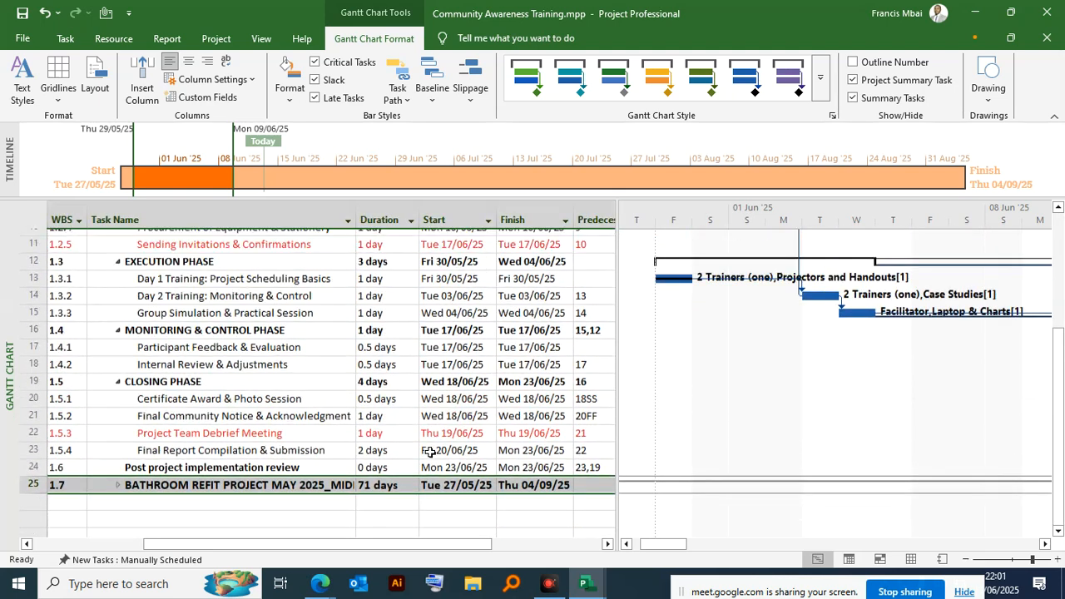
pyautogui.scroll(1, 430, 452)
pyautogui.scroll(2, 379, 419)
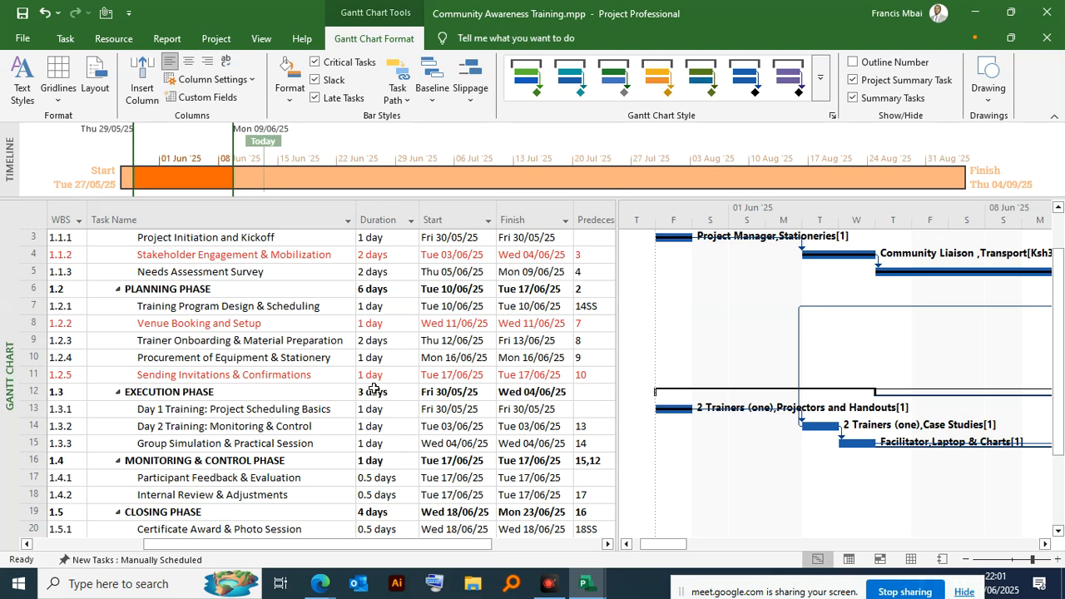
pyautogui.scroll(1, 395, 388)
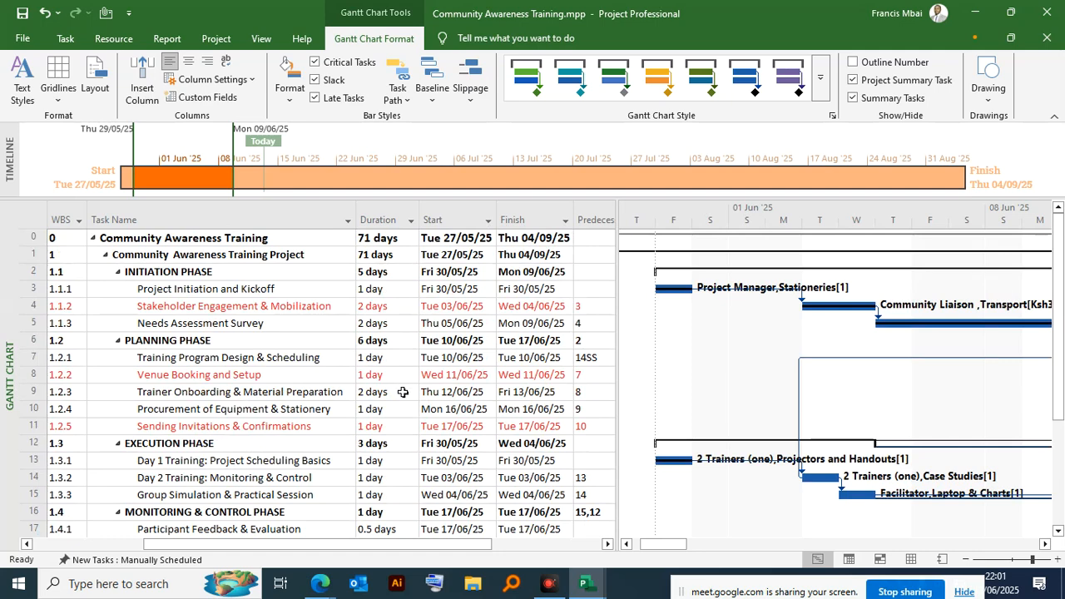
pyautogui.scroll(-3, 403, 397)
pyautogui.scroll(-1, 405, 409)
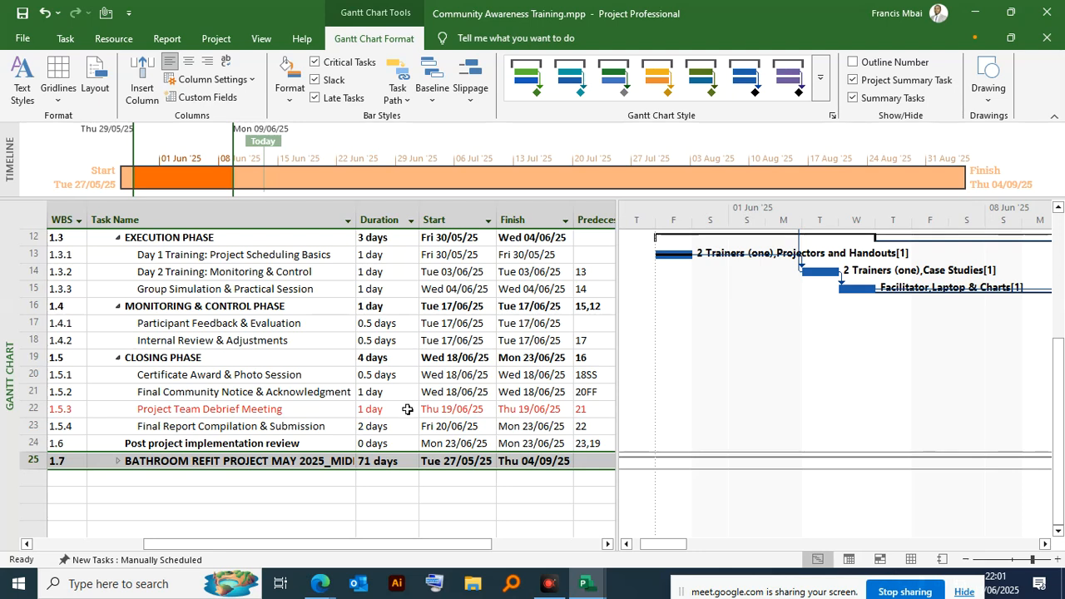
pyautogui.scroll(4, 375, 391)
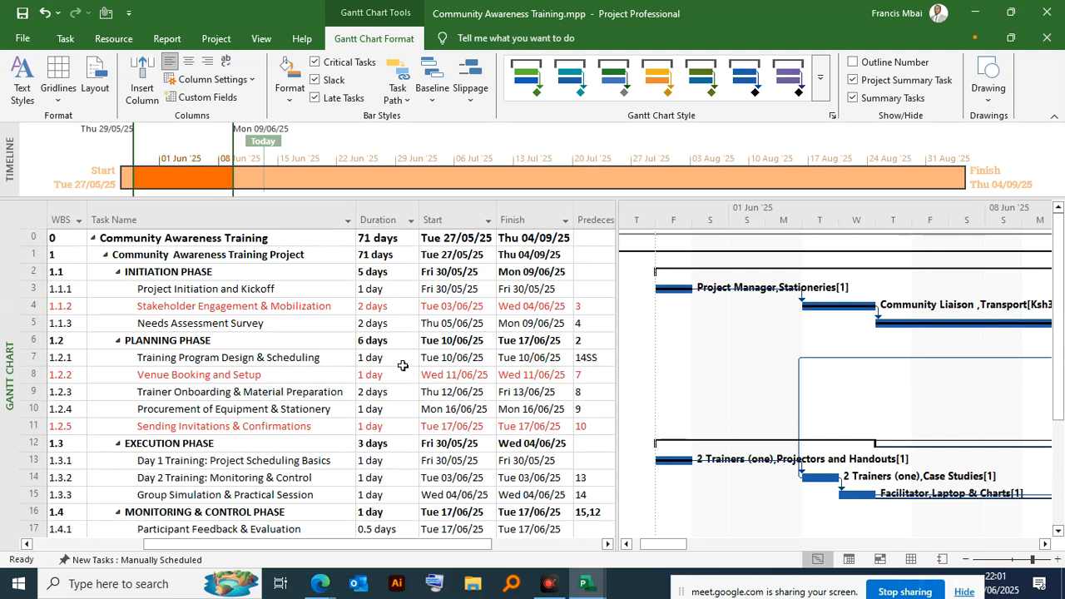
# Select the Planning Phase row, review the remaining phases, and compare the chart with Slack off and on, leaving it on
pyautogui.click(25, 340)
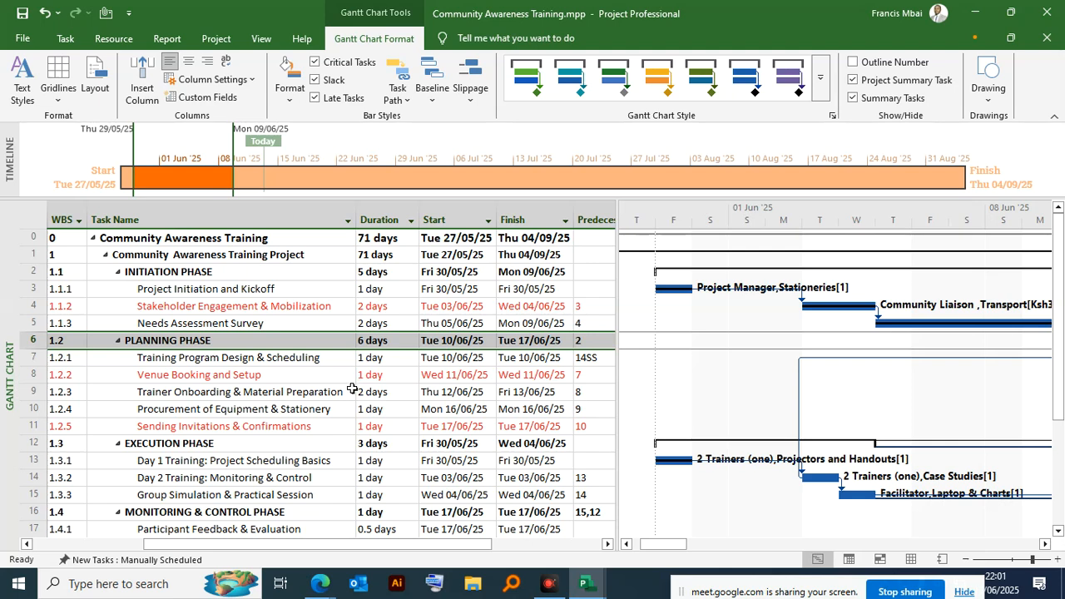
pyautogui.scroll(-1, 387, 412)
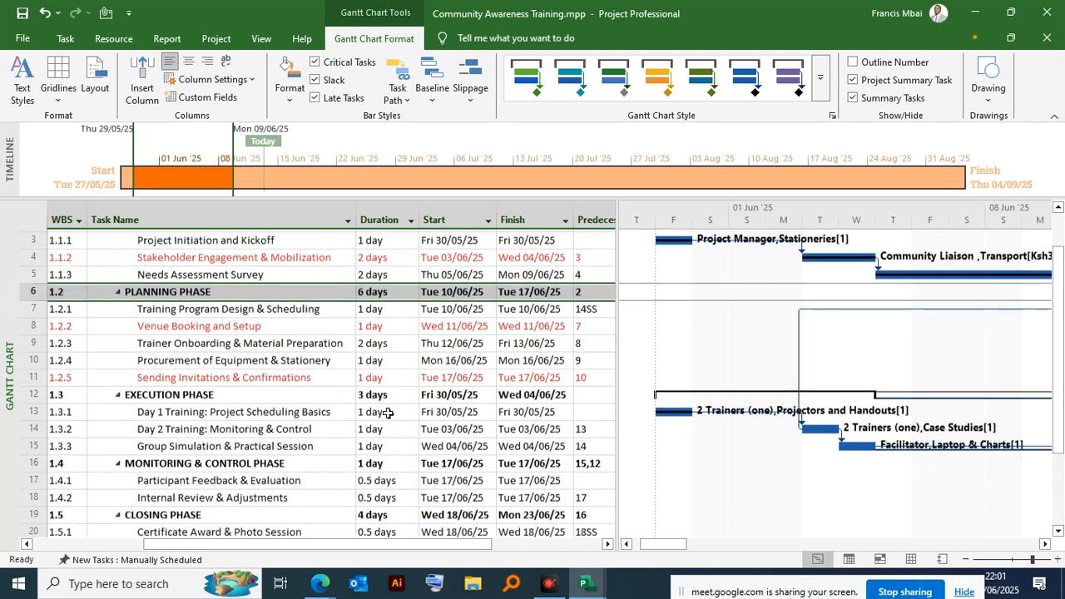
pyautogui.scroll(-1, 387, 413)
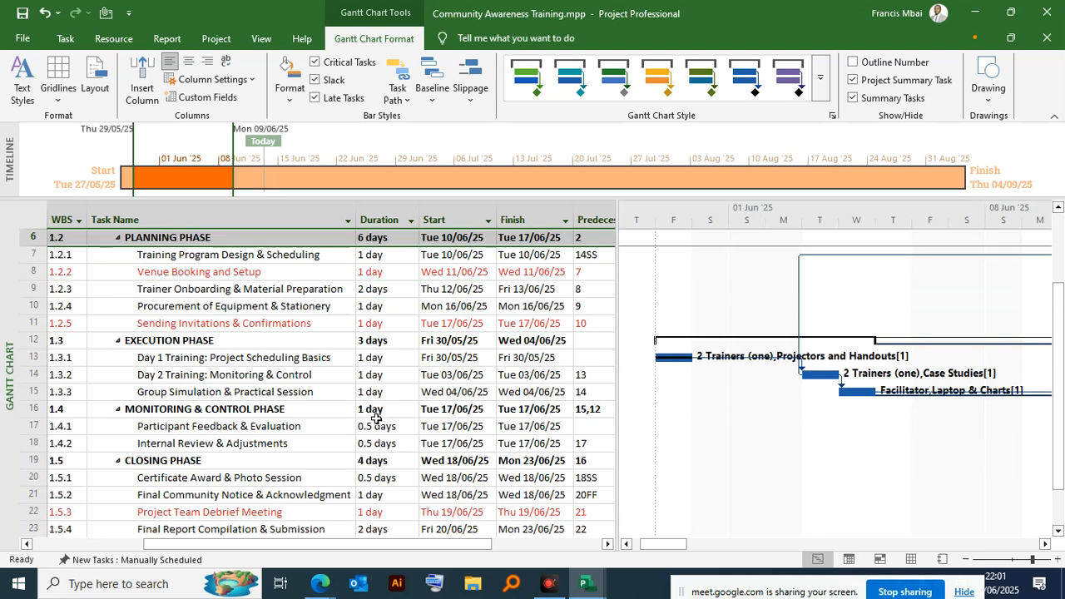
pyautogui.scroll(-1, 376, 419)
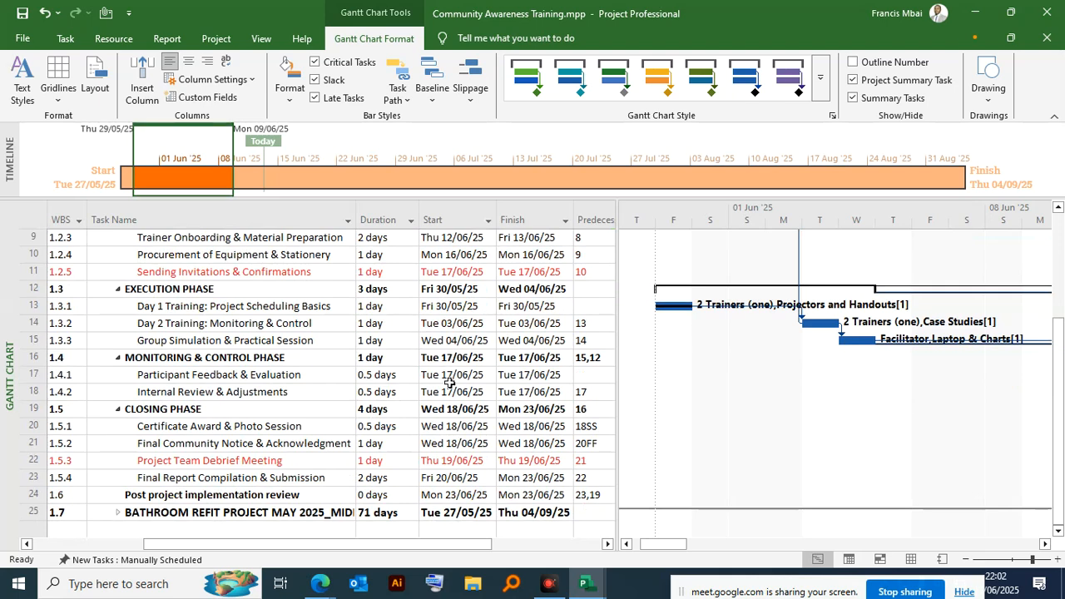
pyautogui.scroll(2, 482, 401)
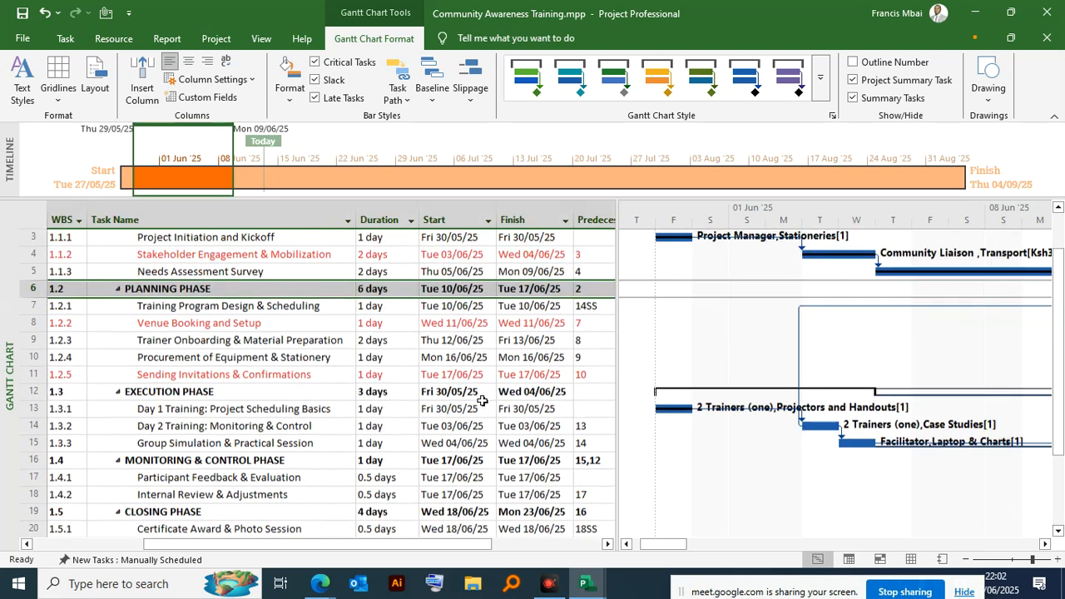
pyautogui.scroll(1, 485, 404)
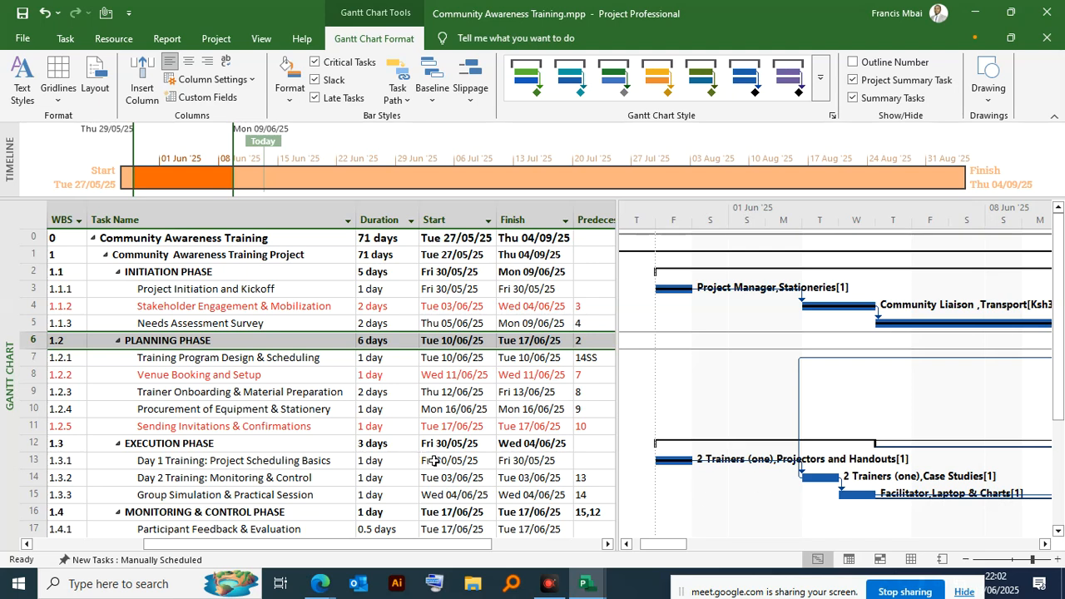
pyautogui.click(315, 78)
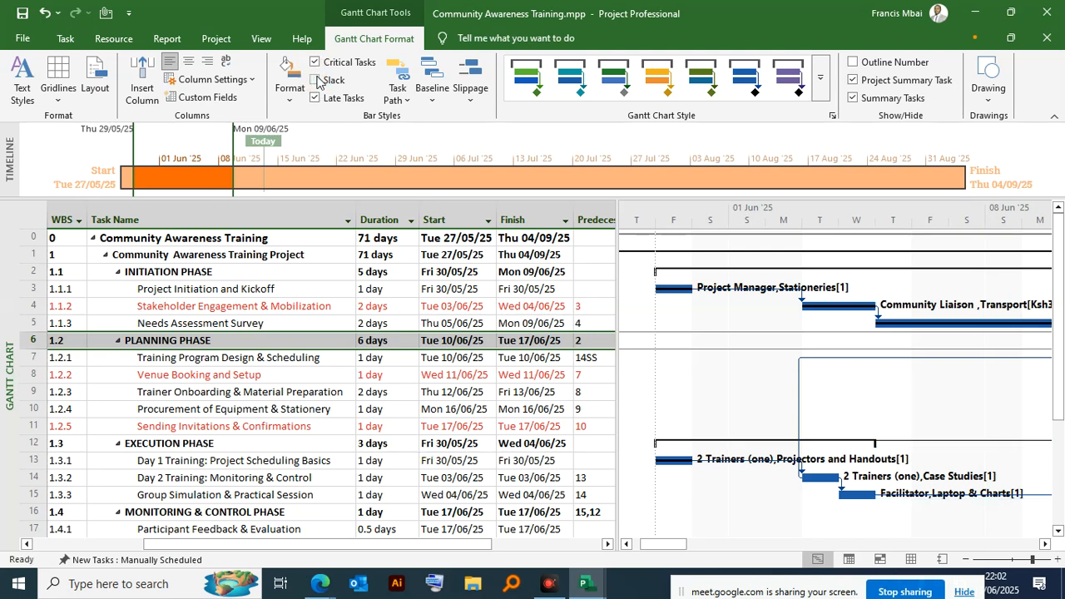
pyautogui.click(315, 80)
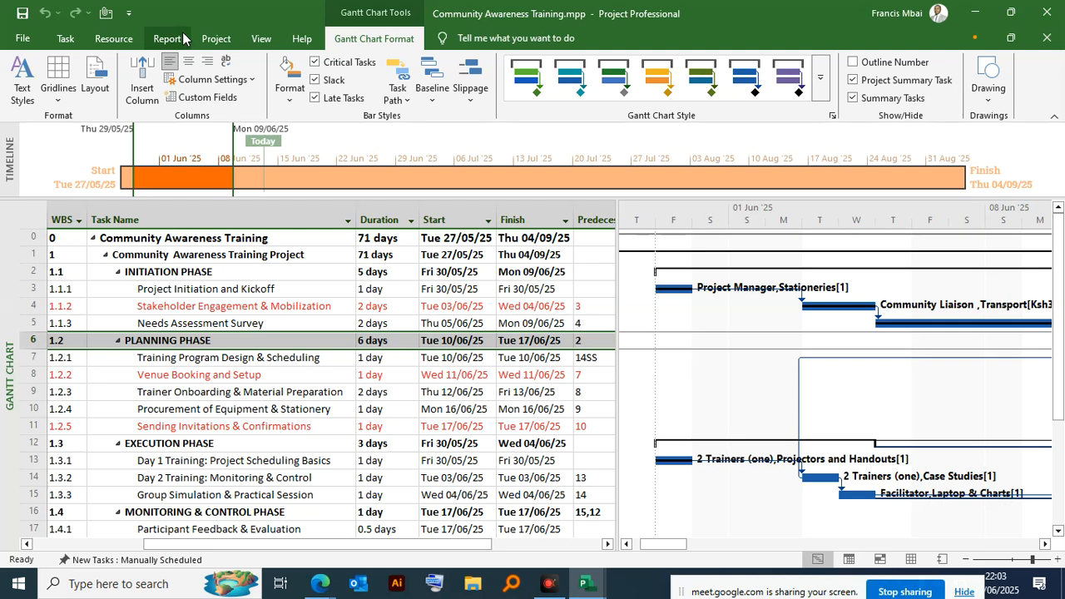
# Look over the resource and report commands, select Project Initiation and Kickoff, and widen the task table to reveal the Resource Names column
pyautogui.click(115, 40)
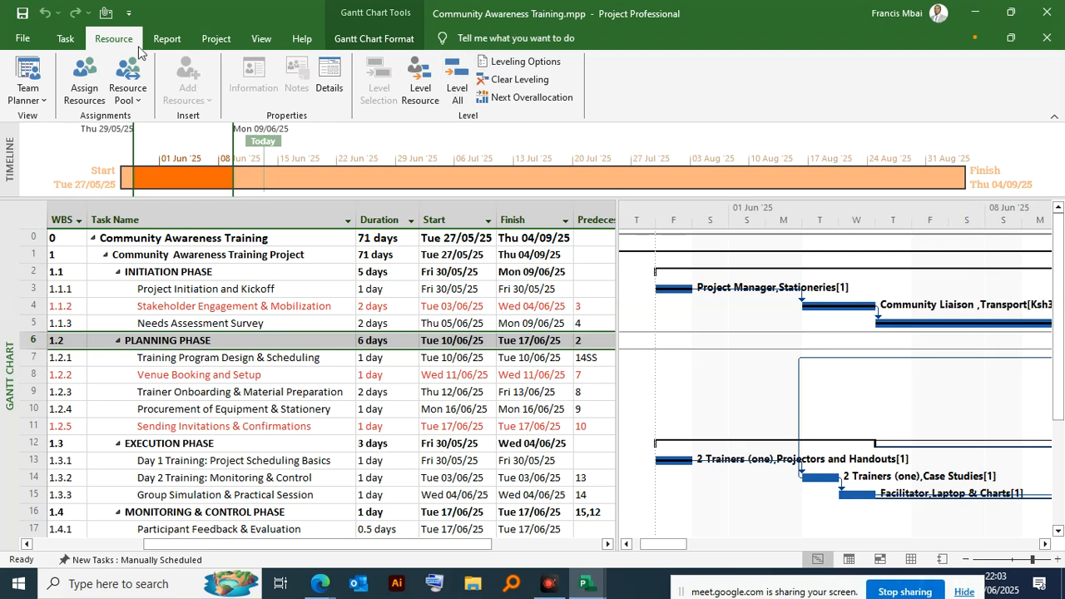
pyautogui.click(165, 38)
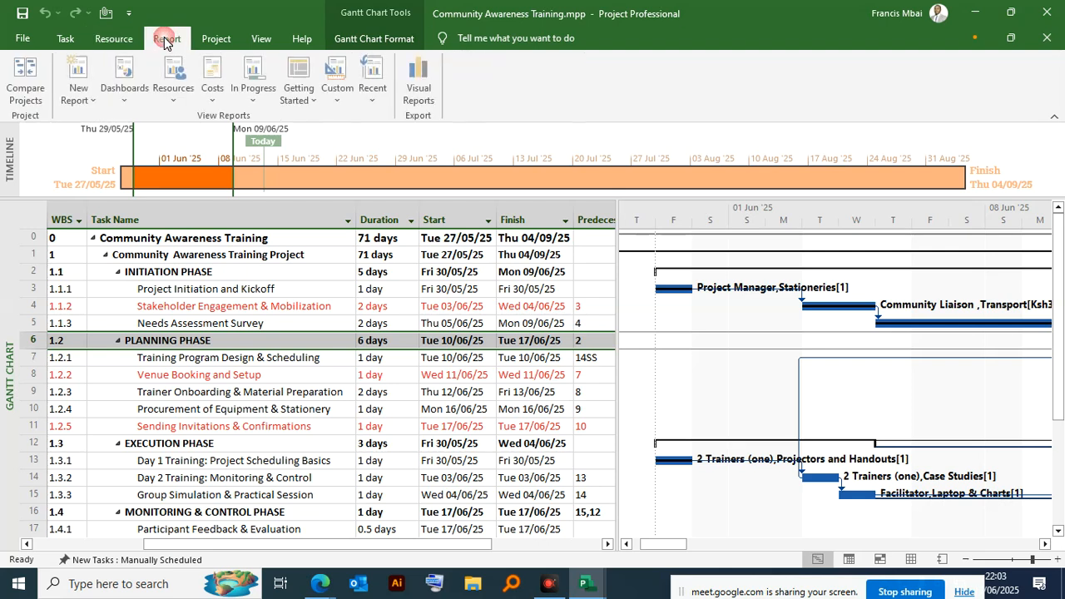
pyautogui.click(114, 42)
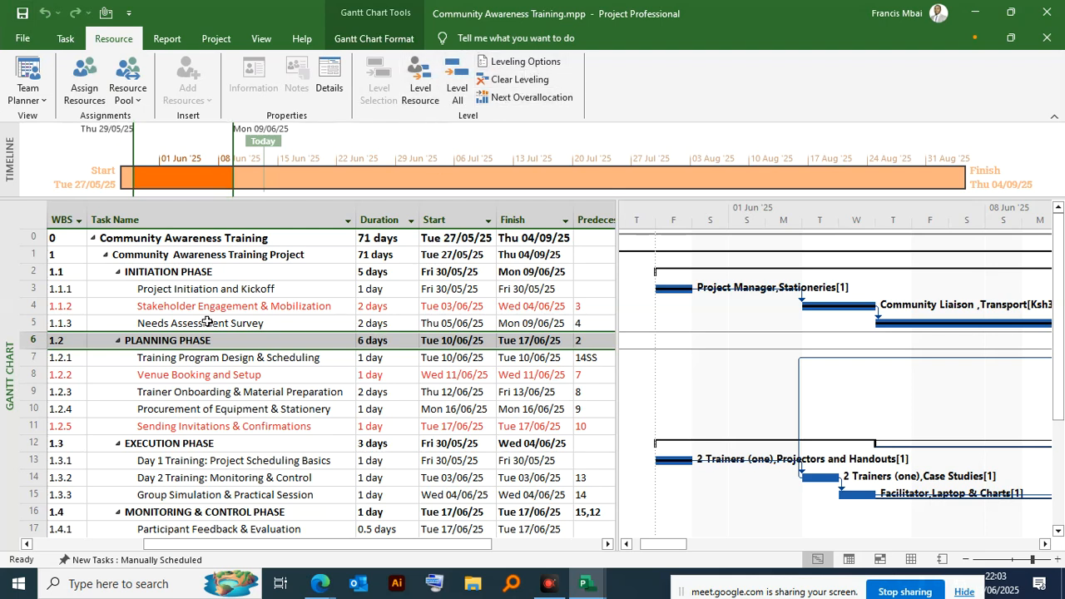
pyautogui.click(214, 291)
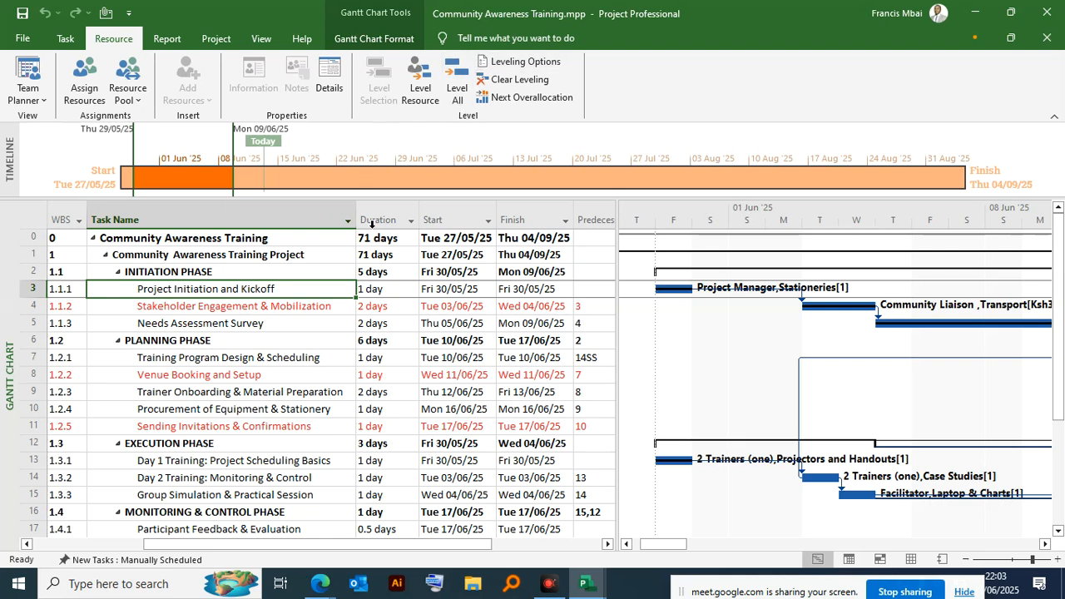
pyautogui.moveTo(621, 208); pyautogui.dragTo(786, 216)
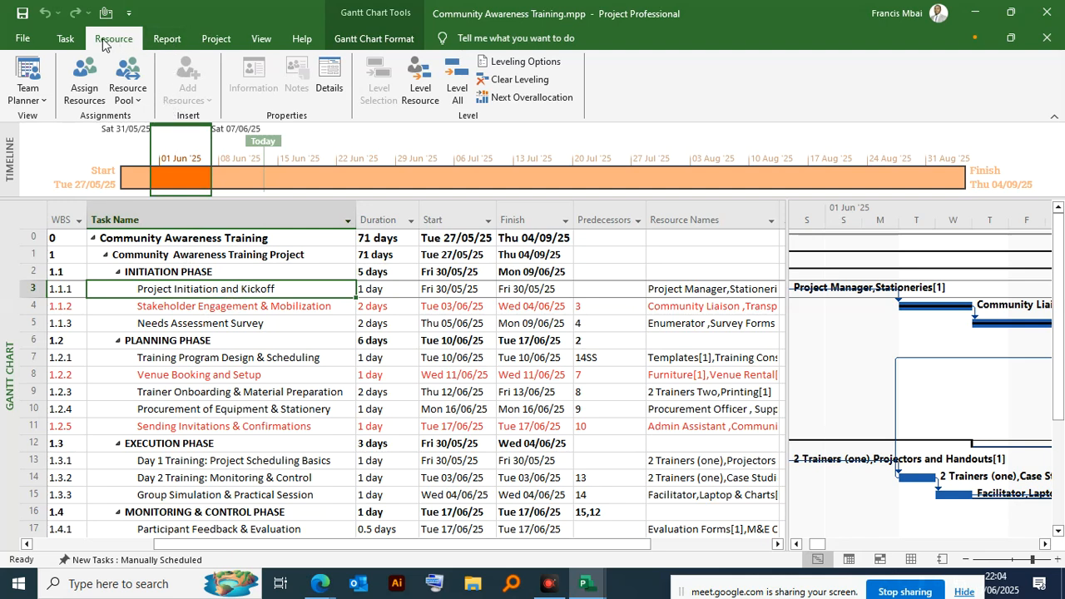
pyautogui.click(168, 40)
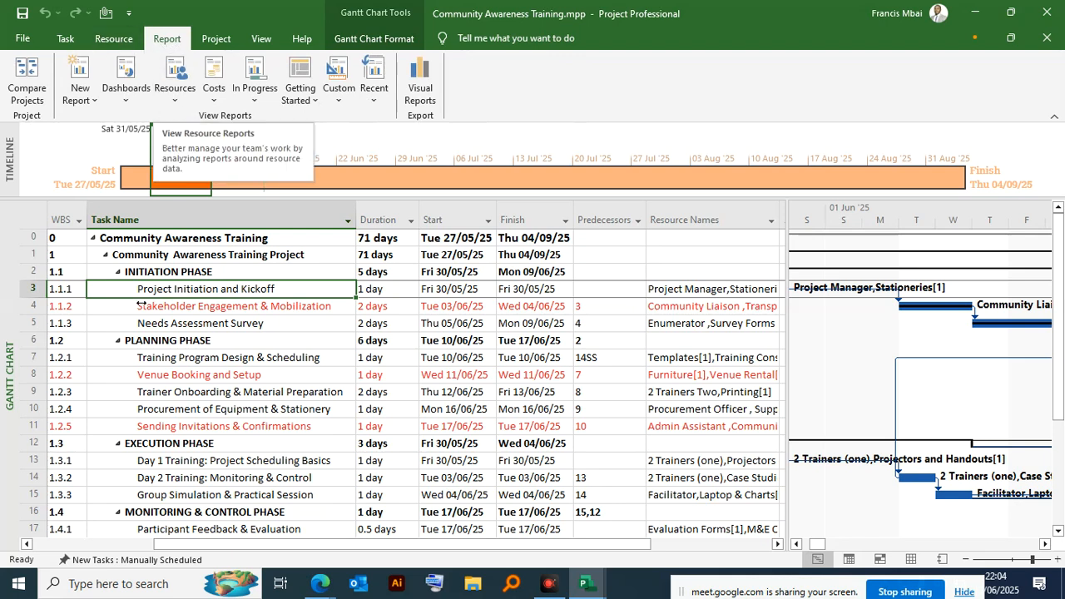
pyautogui.click(113, 568)
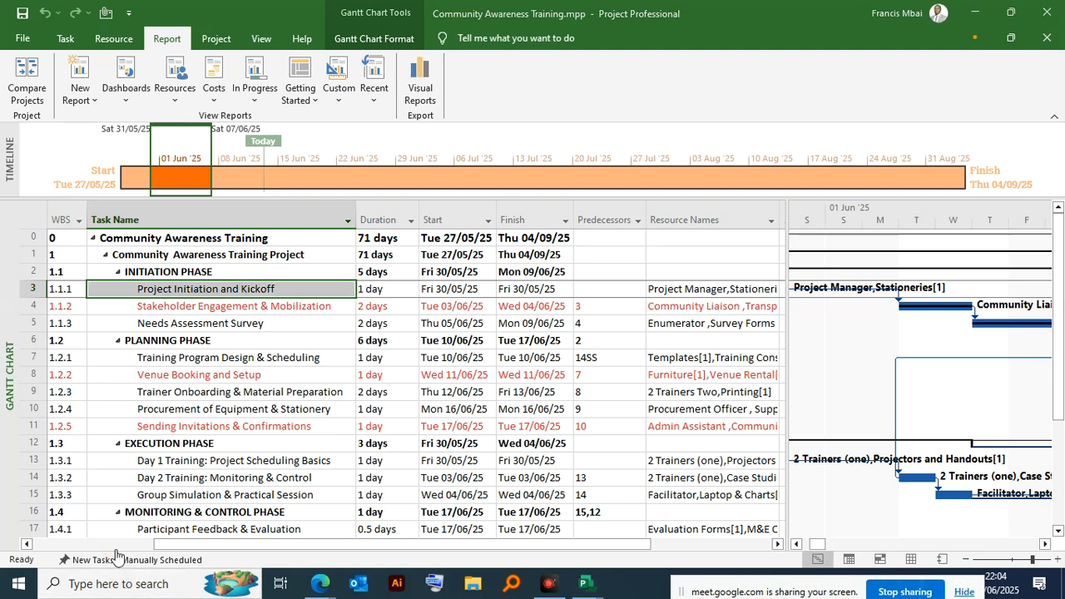